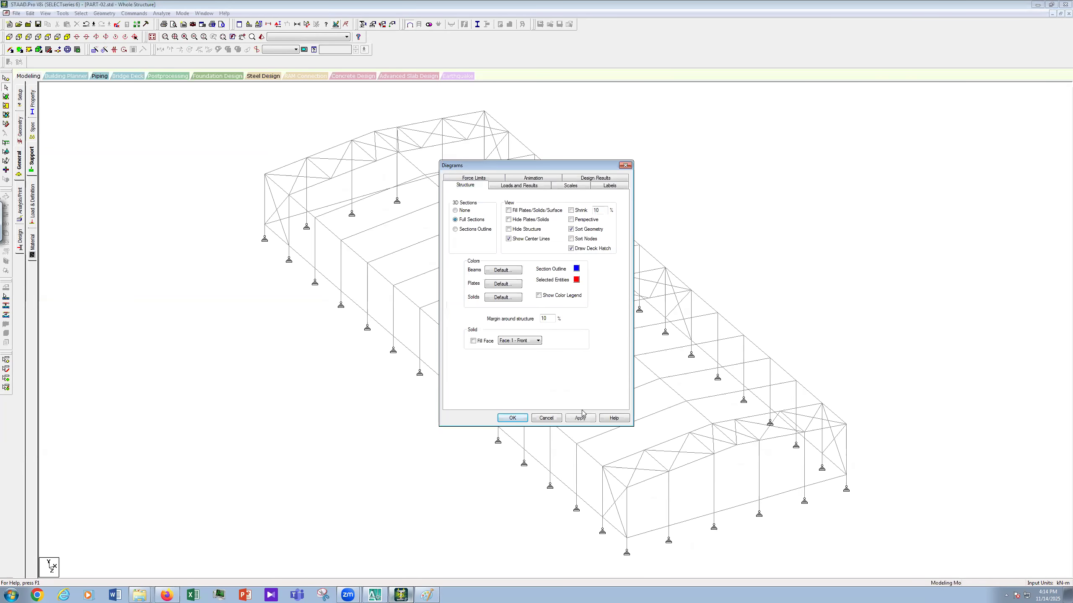
Apply the Full Sections display to the structure and bring up the member section properties.
{"action": "left_click", "coordinate": [579, 418]}
{"action": "left_click", "coordinate": [508, 417]}
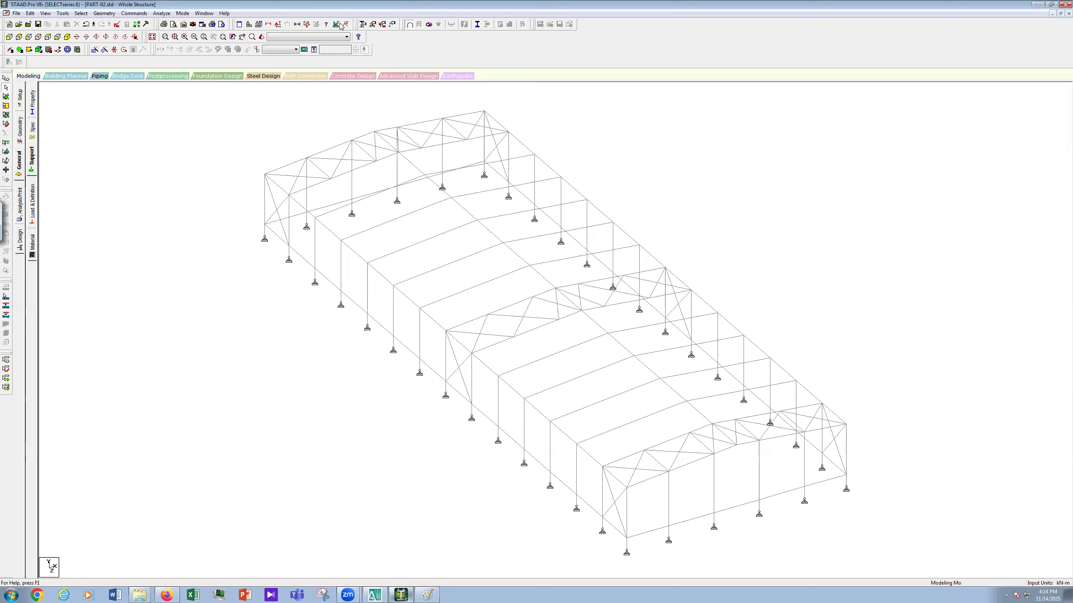
{"action": "left_click", "coordinate": [21, 159]}
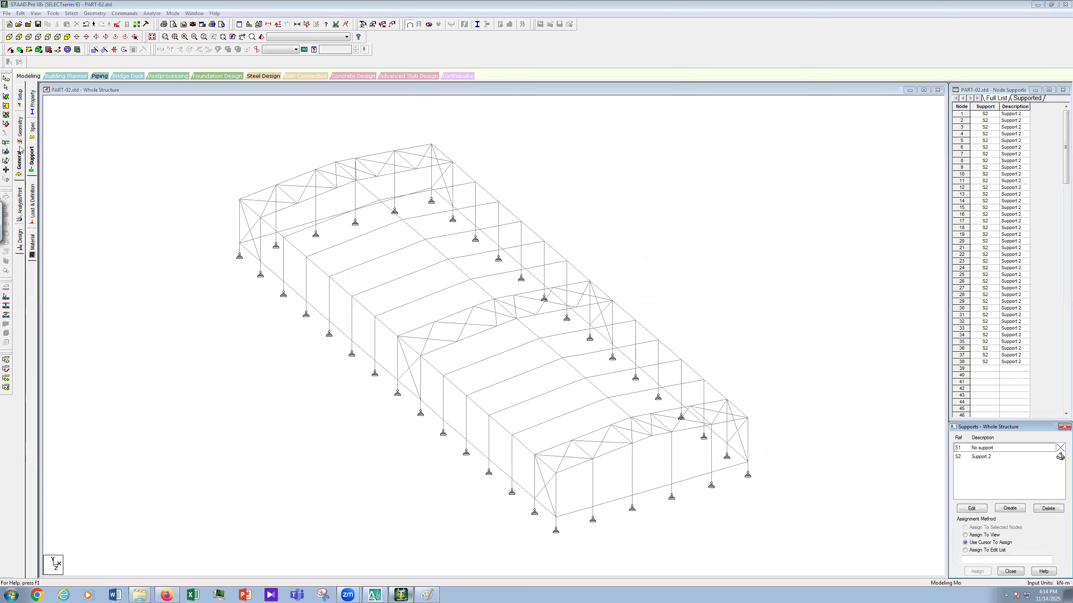
{"action": "left_click", "coordinate": [33, 102]}
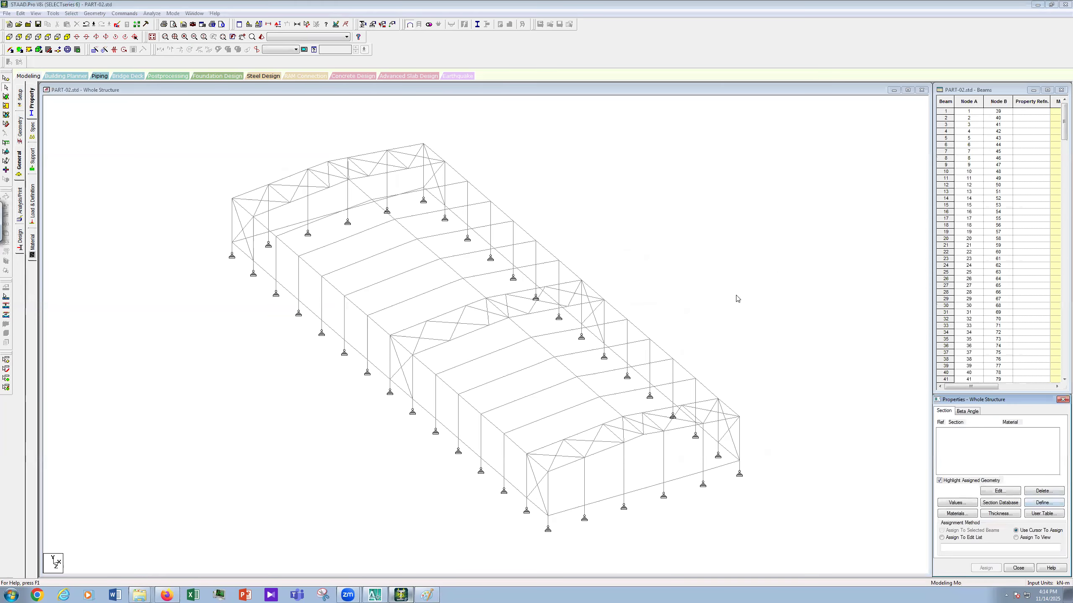
{"action": "scroll", "coordinate": [579, 374], "scroll_direction": "up", "scroll_amount": 8}
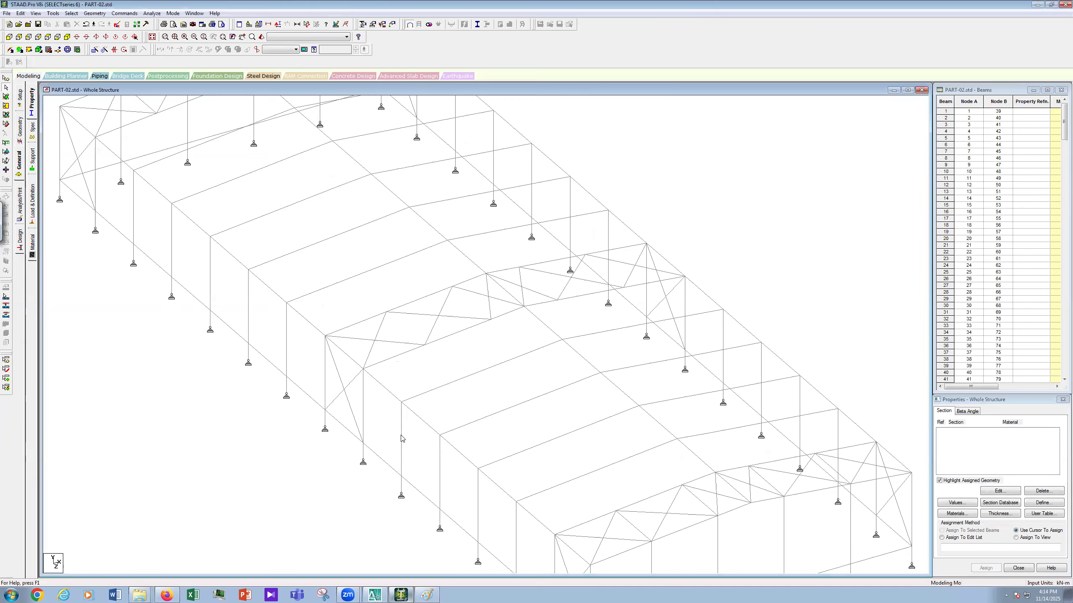
{"action": "left_click", "coordinate": [397, 430]}
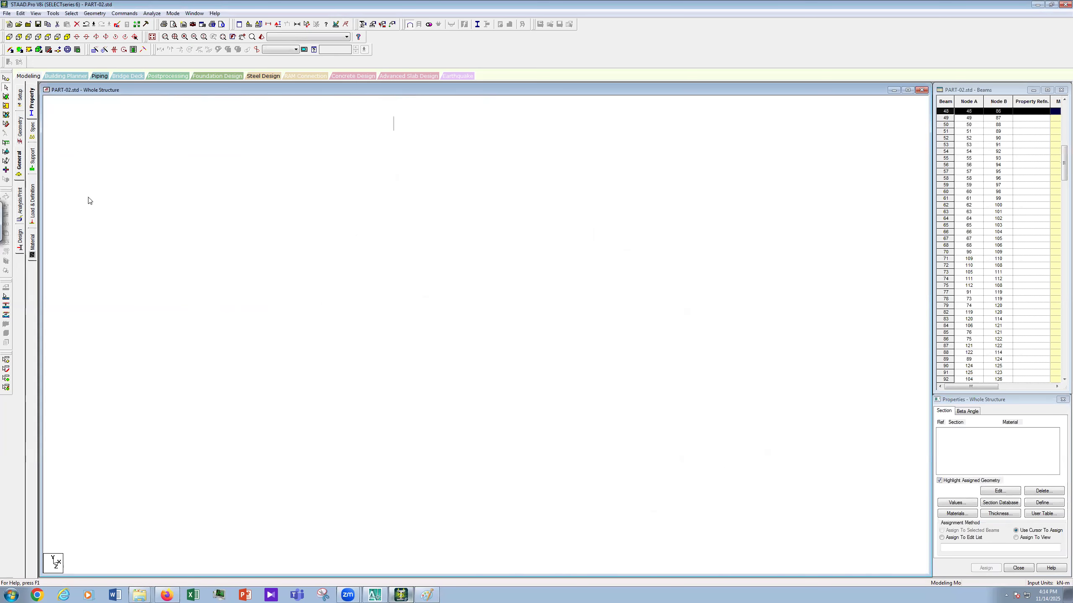
{"action": "left_click", "coordinate": [138, 192]}
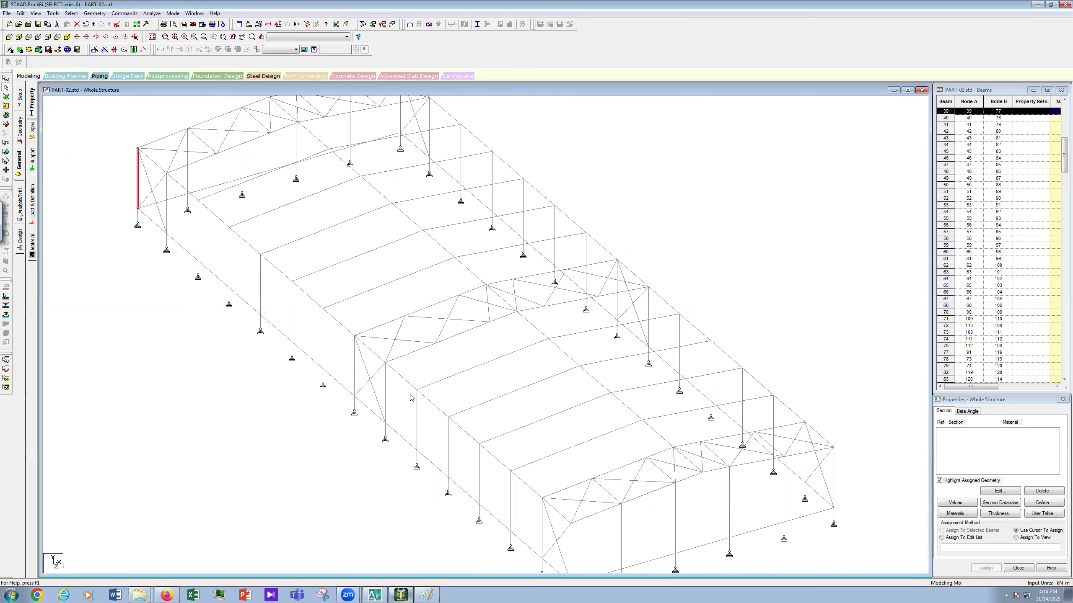
{"action": "scroll", "coordinate": [549, 516], "scroll_direction": "down", "scroll_amount": 1}
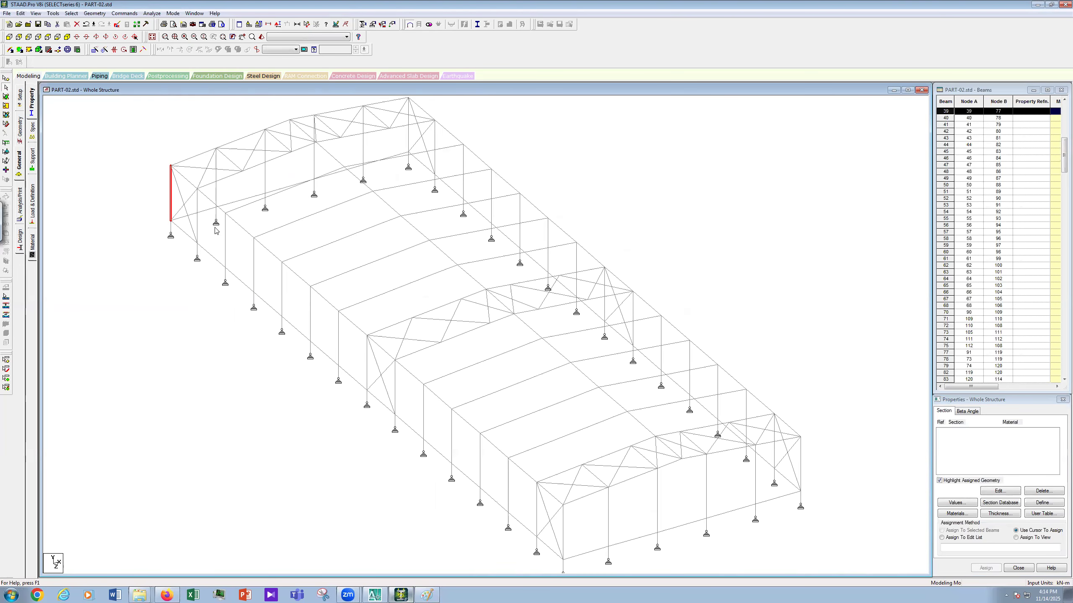
{"action": "scroll", "coordinate": [519, 235], "scroll_direction": "down", "scroll_amount": 1}
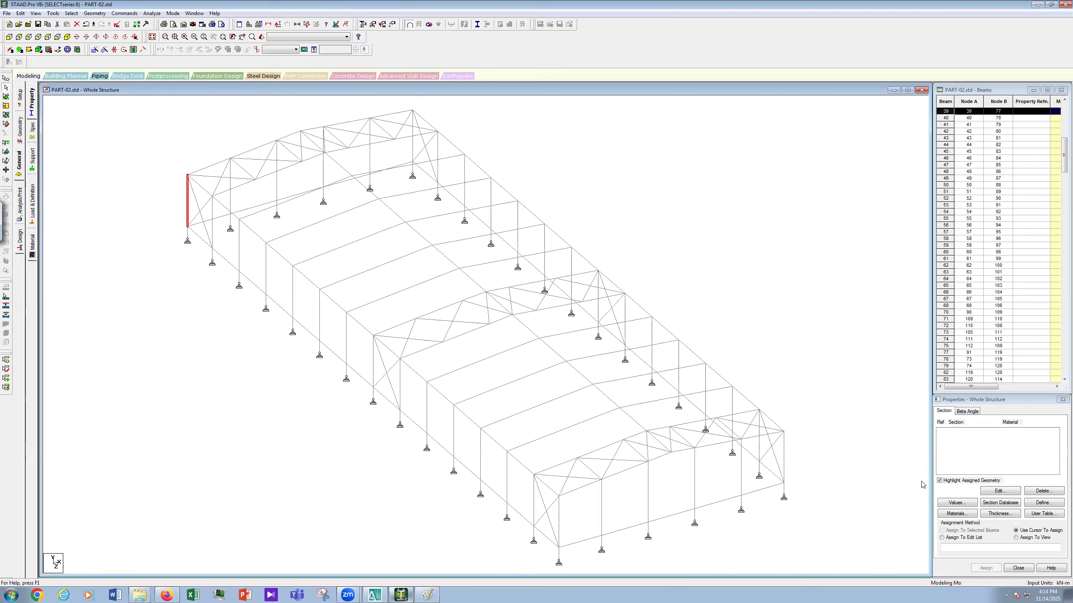
{"action": "left_click", "coordinate": [1042, 503]}
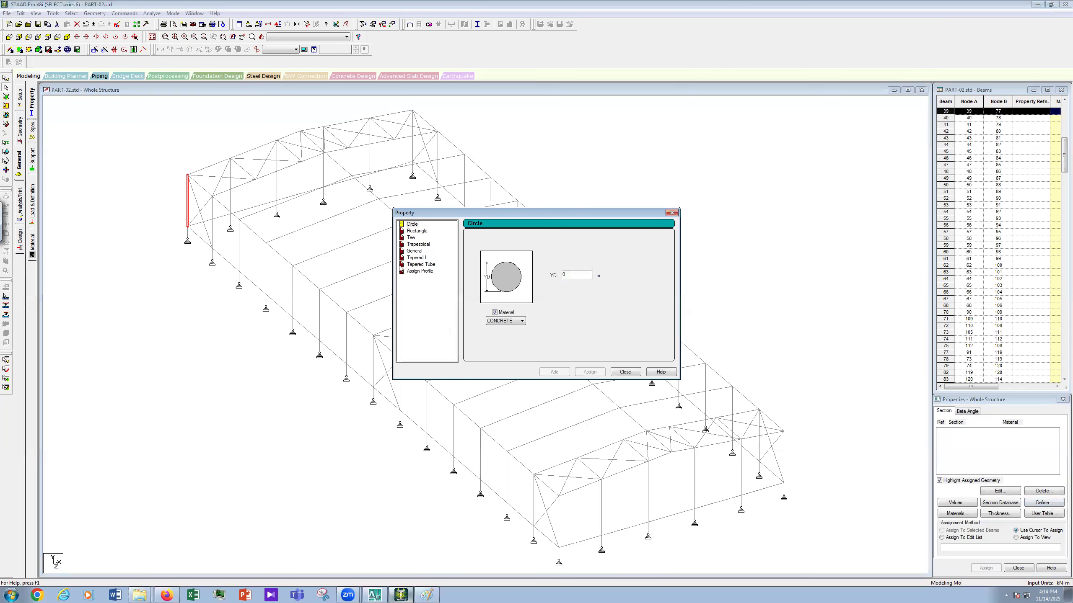
{"action": "left_click", "coordinate": [423, 258]}
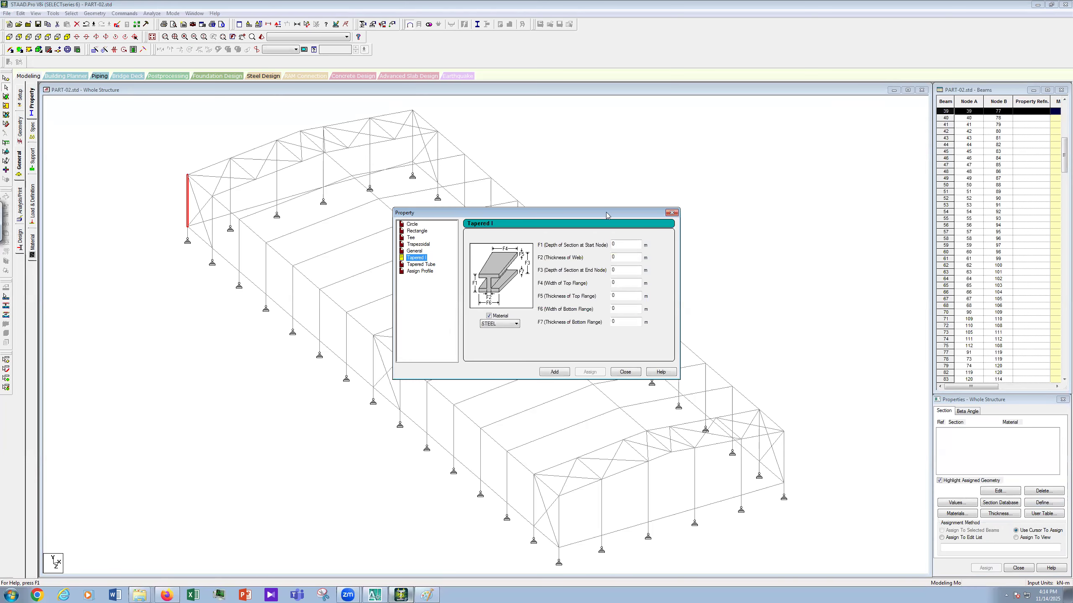
{"action": "left_click_drag", "start_coordinate": [607, 213], "coordinate": [792, 117]}
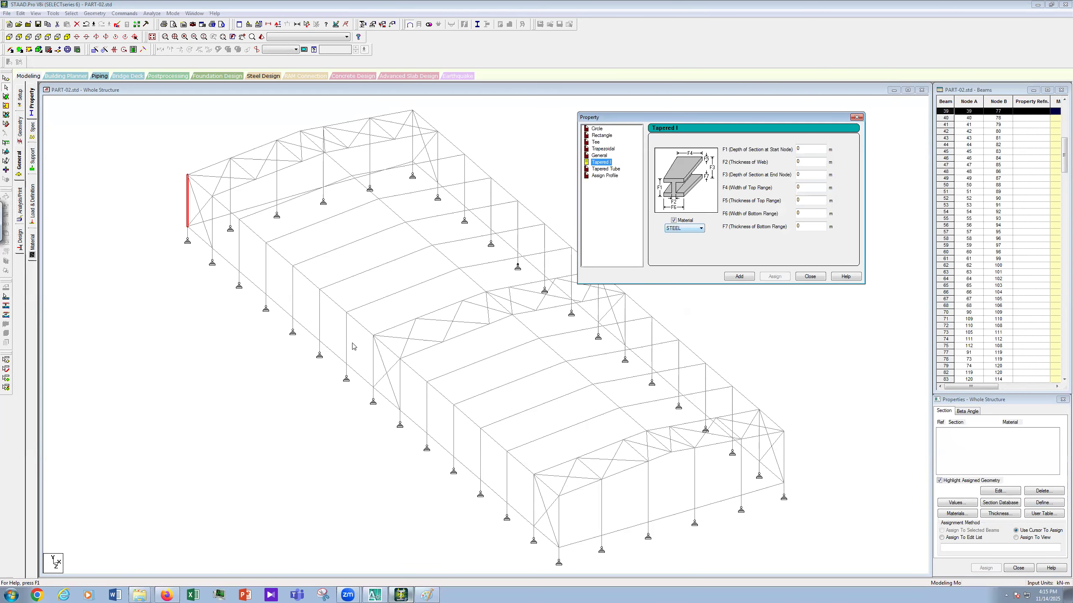
{"action": "left_click", "coordinate": [810, 277]}
{"action": "scroll", "coordinate": [353, 322], "scroll_direction": "up", "scroll_amount": 2}
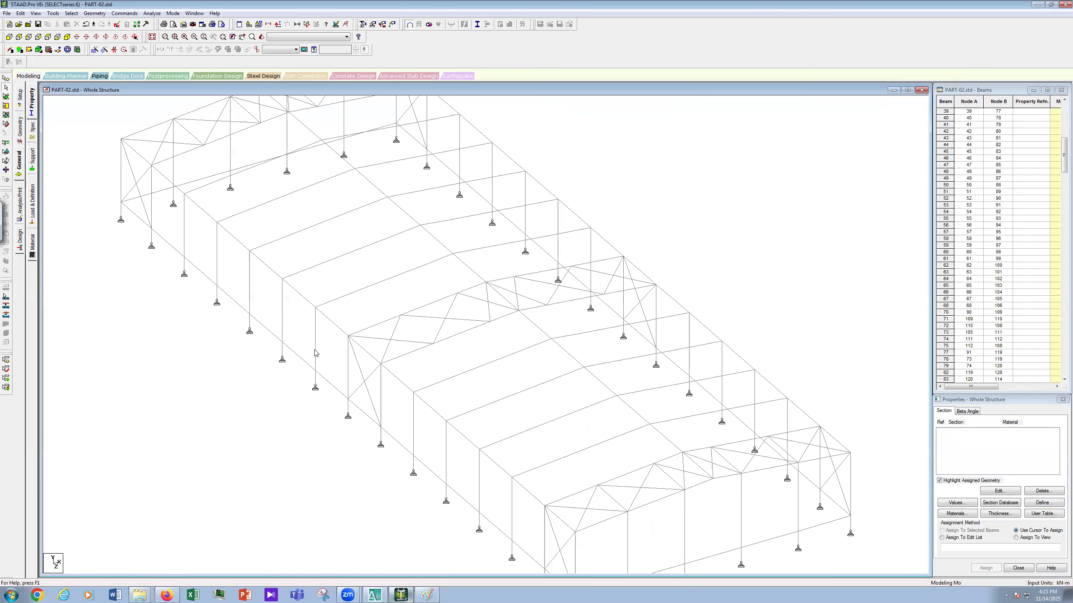
{"action": "left_click", "coordinate": [7, 79]}
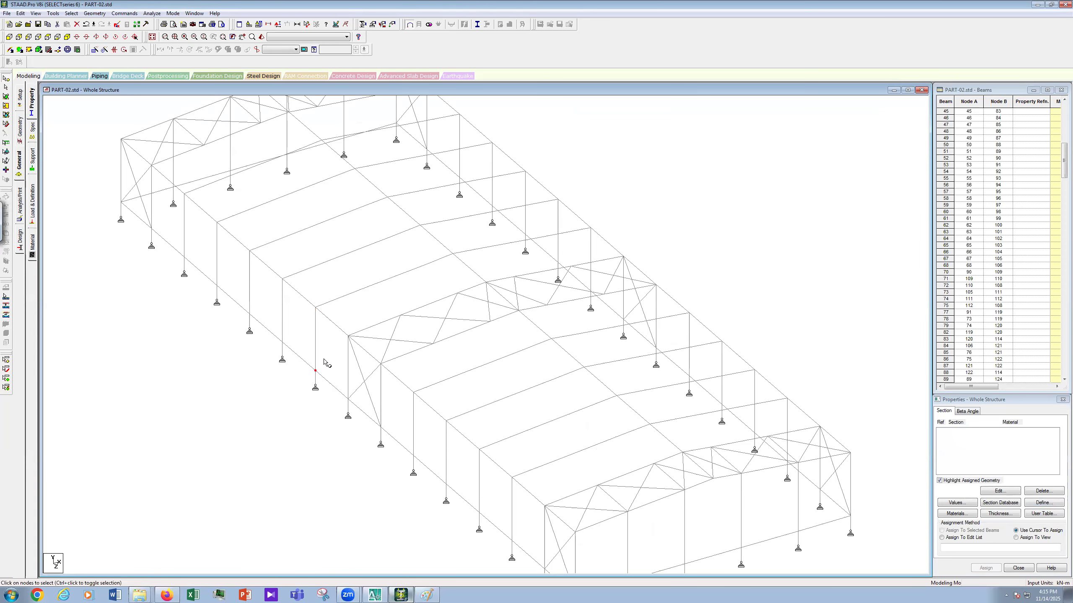
{"action": "left_click", "coordinate": [313, 306]}
{"action": "left_click", "coordinate": [340, 312]}
{"action": "left_click", "coordinate": [404, 594]}
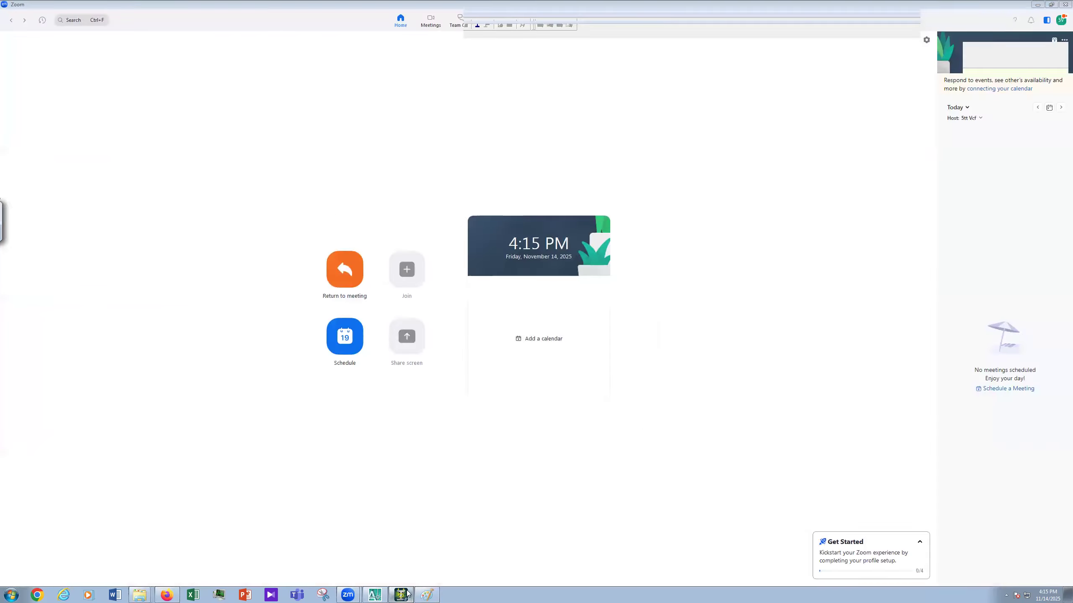
{"action": "left_click", "coordinate": [437, 594]}
{"action": "left_click", "coordinate": [403, 594]}
{"action": "left_click", "coordinate": [404, 594]}
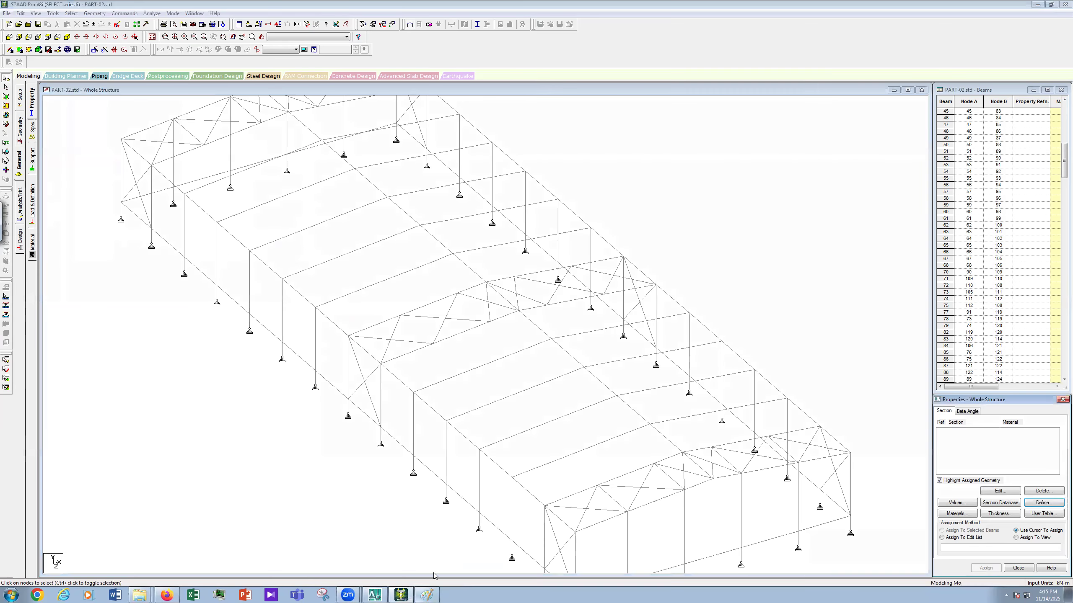
{"action": "left_click", "coordinate": [400, 594]}
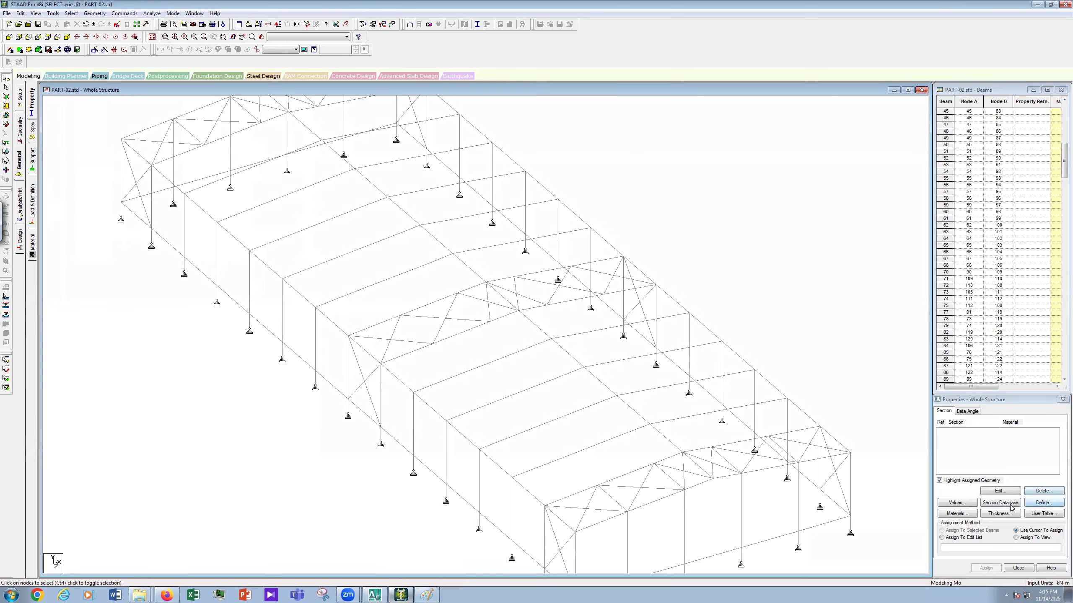
Define a steel Tapered I section with 0.300 m start depth, 0.008 m web thickness and 0.900 m end depth.
{"action": "left_click", "coordinate": [1052, 507]}
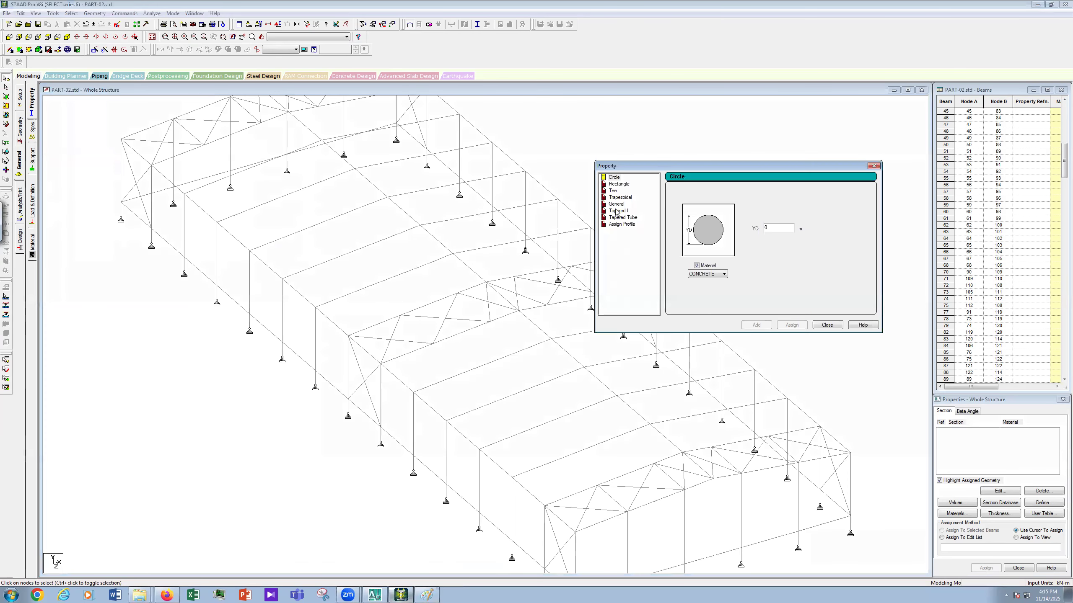
{"action": "left_click", "coordinate": [616, 211]}
{"action": "left_click", "coordinate": [819, 196]}
{"action": "type", "text": ".300"}
{"action": "left_click", "coordinate": [820, 208]}
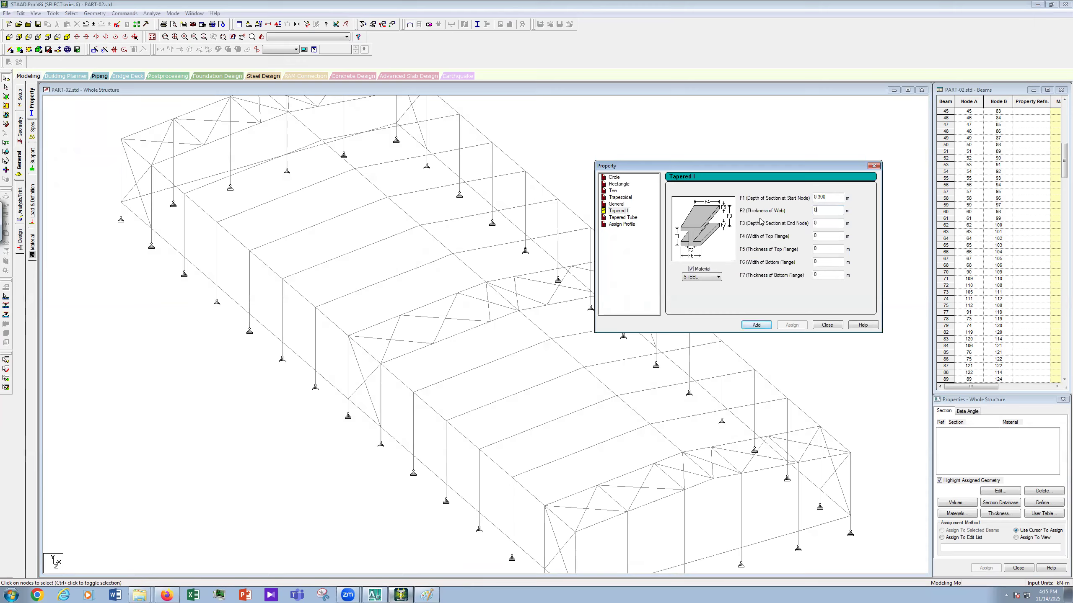
{"action": "type", "text": ".008"}
{"action": "left_click", "coordinate": [824, 223]}
{"action": "type", "text": ".900"}
Set the top and bottom flanges to 0.250 m wide and 0.012 m thick, and add the tapered section.
{"action": "left_click", "coordinate": [828, 239]}
{"action": "type", "text": ".250"}
{"action": "left_click", "coordinate": [823, 262]}
{"action": "type", "text": ".250"}
{"action": "left_click", "coordinate": [824, 249]}
{"action": "type", "text": ".012"}
{"action": "left_click", "coordinate": [823, 275]}
{"action": "type", "text": "0.01"}
{"action": "left_click", "coordinate": [757, 325]}
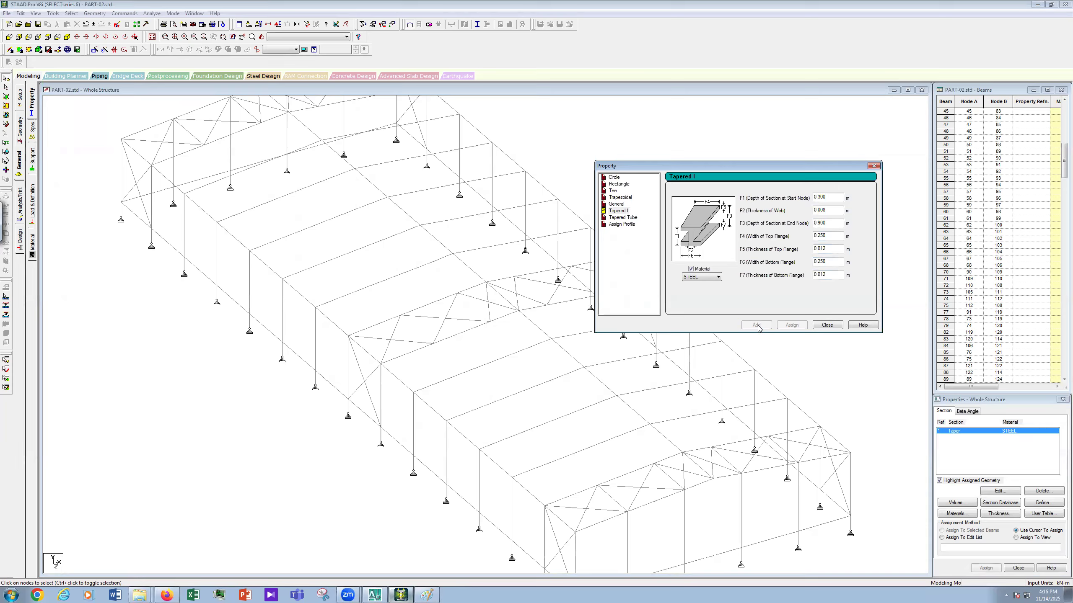
{"action": "left_click", "coordinate": [826, 324]}
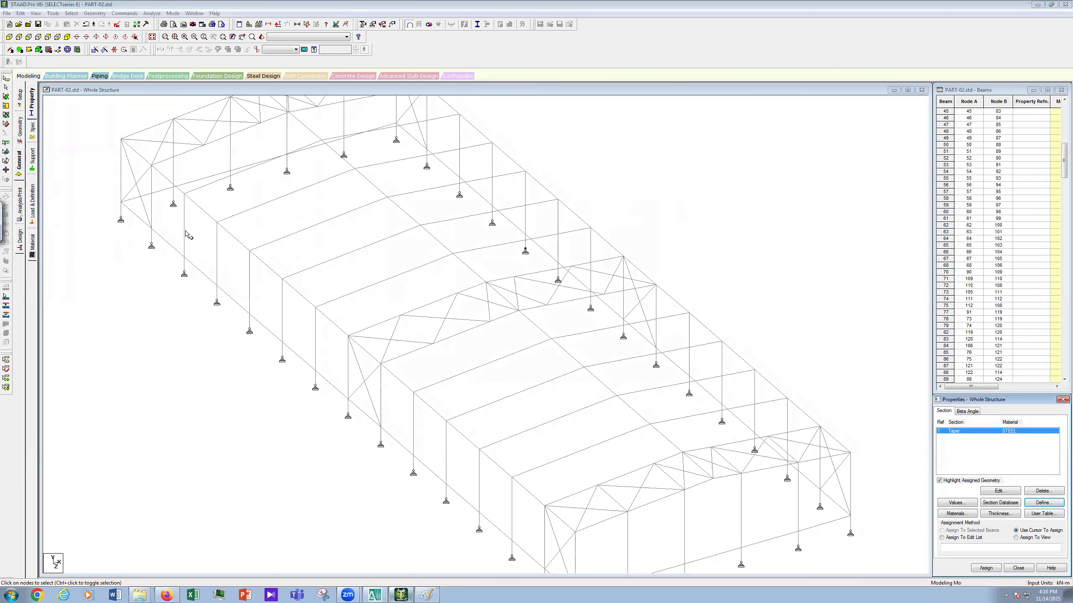
Select all fifteen main columns along the near long side of the building with the beam cursor.
{"action": "left_click", "coordinate": [6, 89]}
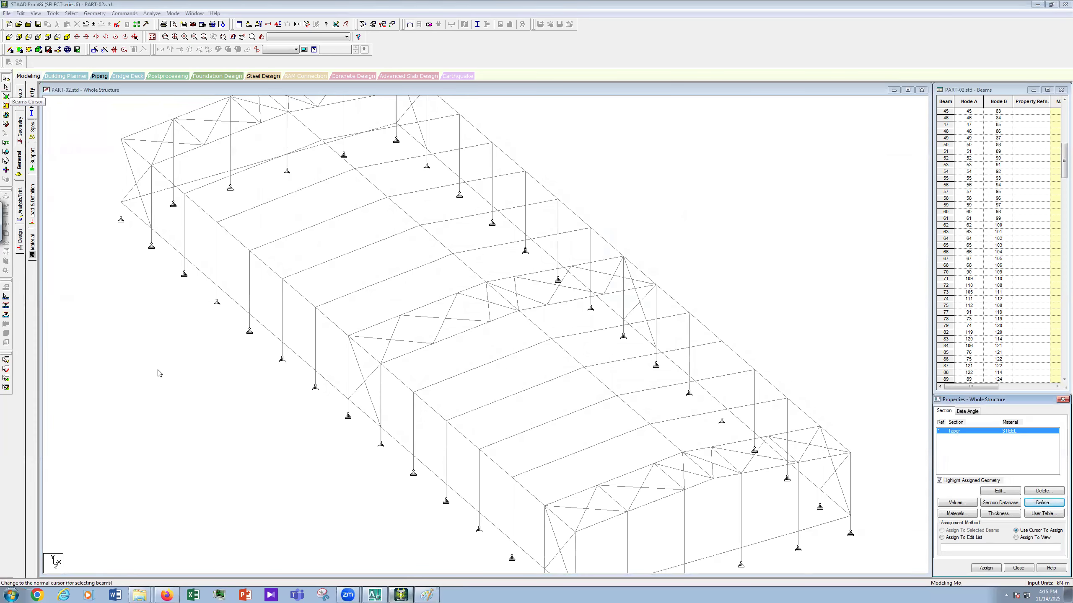
{"action": "left_click", "coordinate": [151, 203]}
{"action": "left_click", "coordinate": [185, 240], "text": "ctrl"}
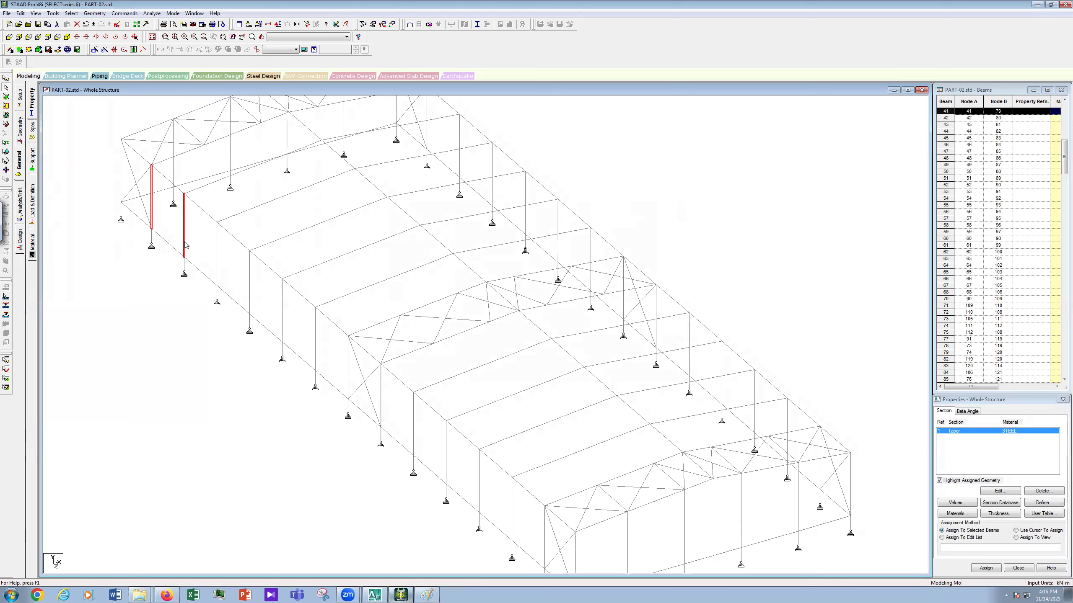
{"action": "left_click", "coordinate": [215, 271], "text": "ctrl"}
{"action": "left_click", "coordinate": [250, 306], "text": "ctrl"}
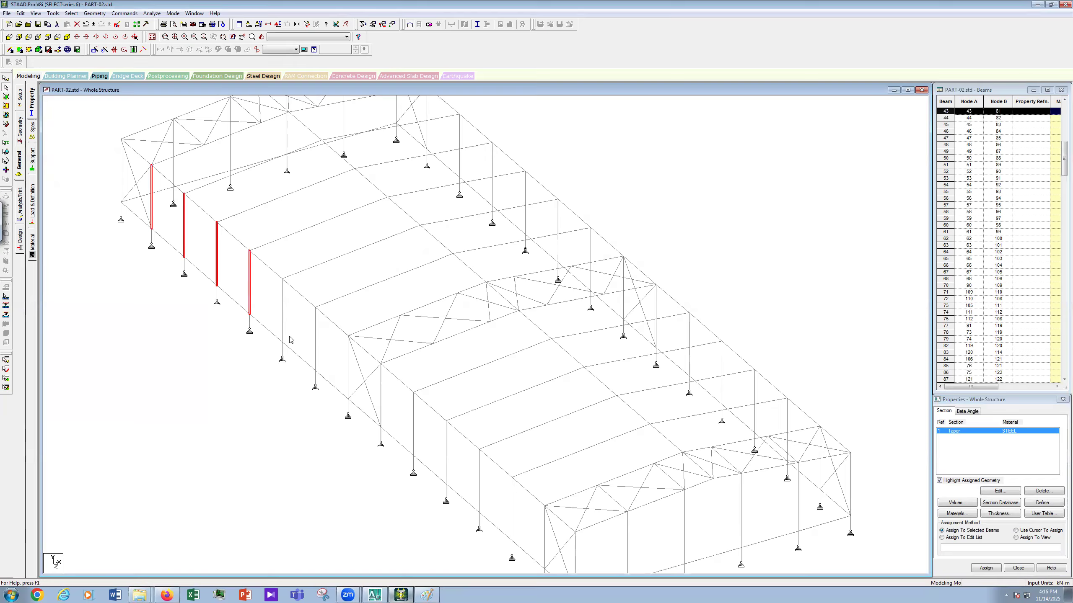
{"action": "left_click", "coordinate": [282, 324], "text": "ctrl"}
{"action": "left_click", "coordinate": [315, 349], "text": "ctrl"}
{"action": "left_click", "coordinate": [347, 379], "text": "ctrl"}
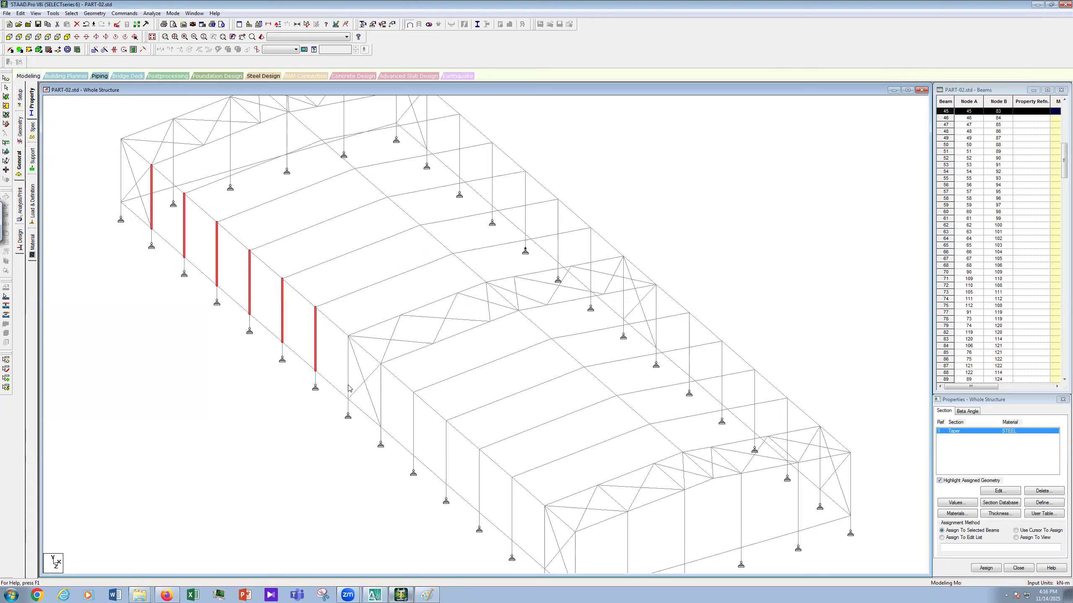
{"action": "left_click", "coordinate": [381, 401], "text": "ctrl"}
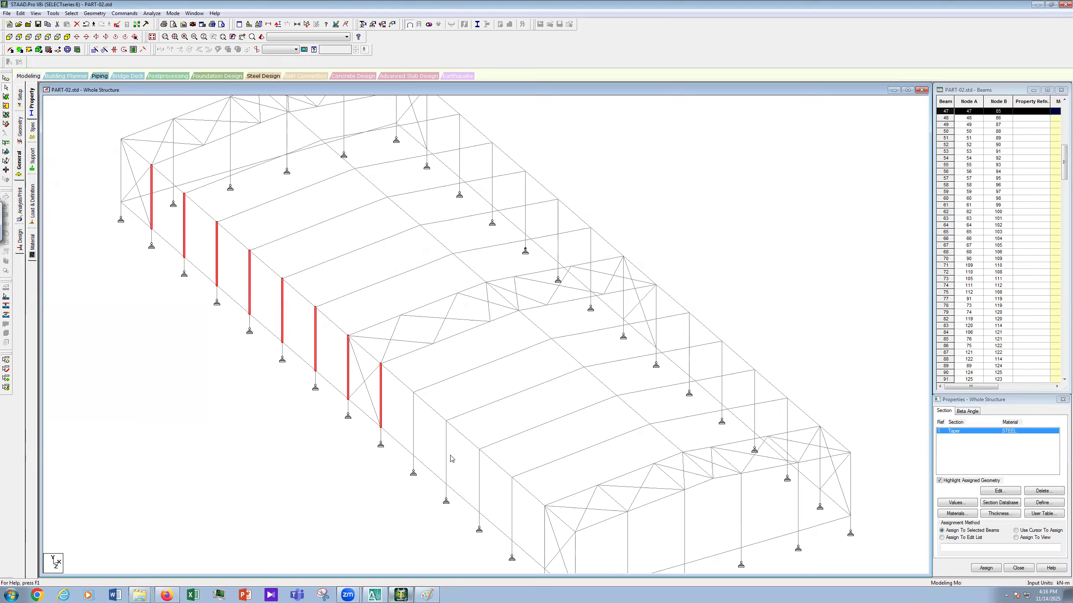
{"action": "left_click", "coordinate": [413, 432], "text": "ctrl"}
{"action": "left_click", "coordinate": [446, 463], "text": "ctrl"}
{"action": "left_click", "coordinate": [480, 489], "text": "ctrl"}
{"action": "left_click", "coordinate": [511, 515], "text": "ctrl"}
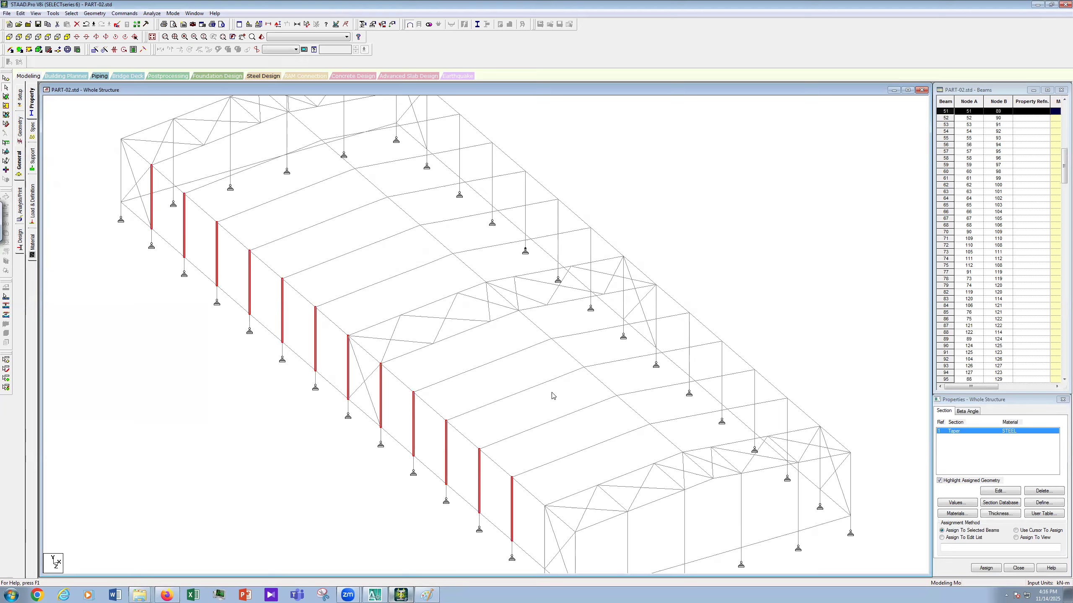
{"action": "scroll", "coordinate": [567, 457], "scroll_direction": "down", "scroll_amount": 1}
{"action": "left_click", "coordinate": [537, 503], "text": "ctrl"}
{"action": "left_click", "coordinate": [565, 526], "text": "ctrl"}
{"action": "left_click", "coordinate": [171, 195], "text": "ctrl"}
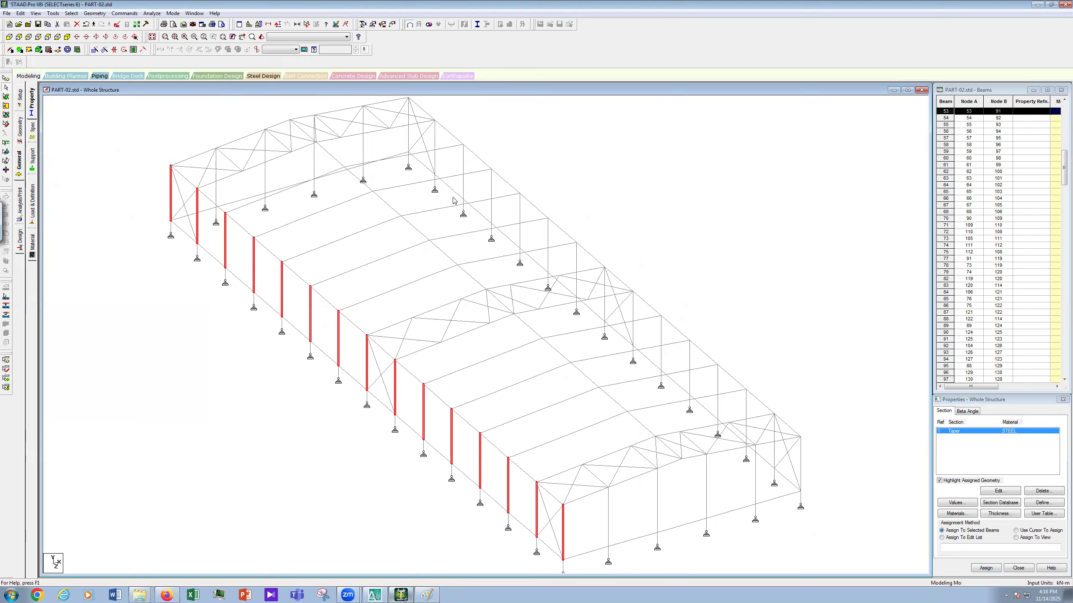
Add all fifteen main columns of the far long side to the selection and assign the tapered steel section to them.
{"action": "left_click", "coordinate": [408, 134]}
{"action": "left_click", "coordinate": [434, 148], "text": "ctrl"}
{"action": "left_click", "coordinate": [464, 168], "text": "ctrl"}
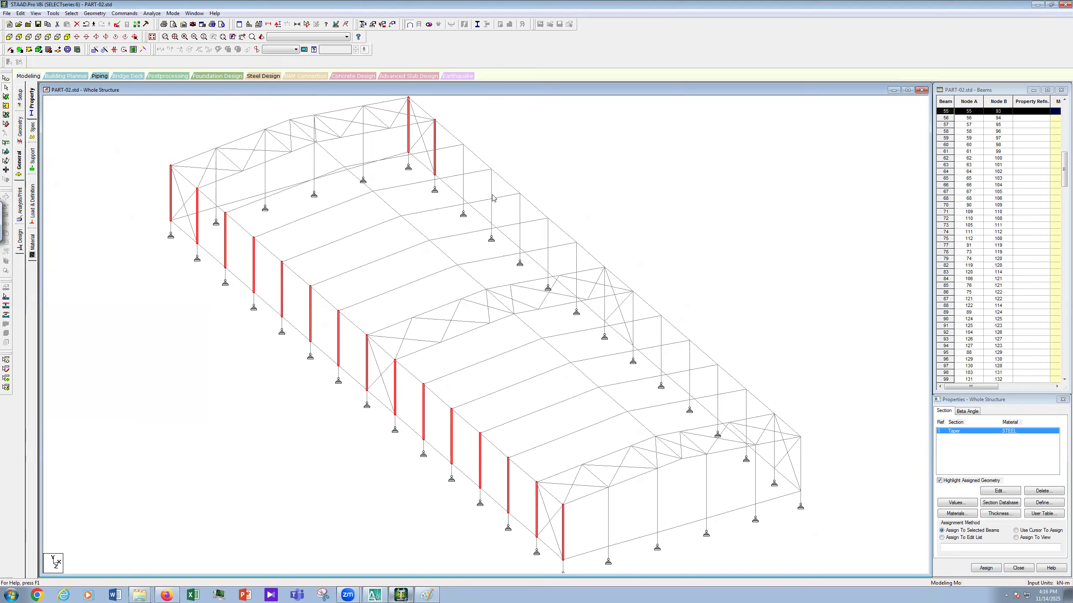
{"action": "left_click", "coordinate": [491, 199], "text": "ctrl"}
{"action": "left_click", "coordinate": [520, 216], "text": "ctrl"}
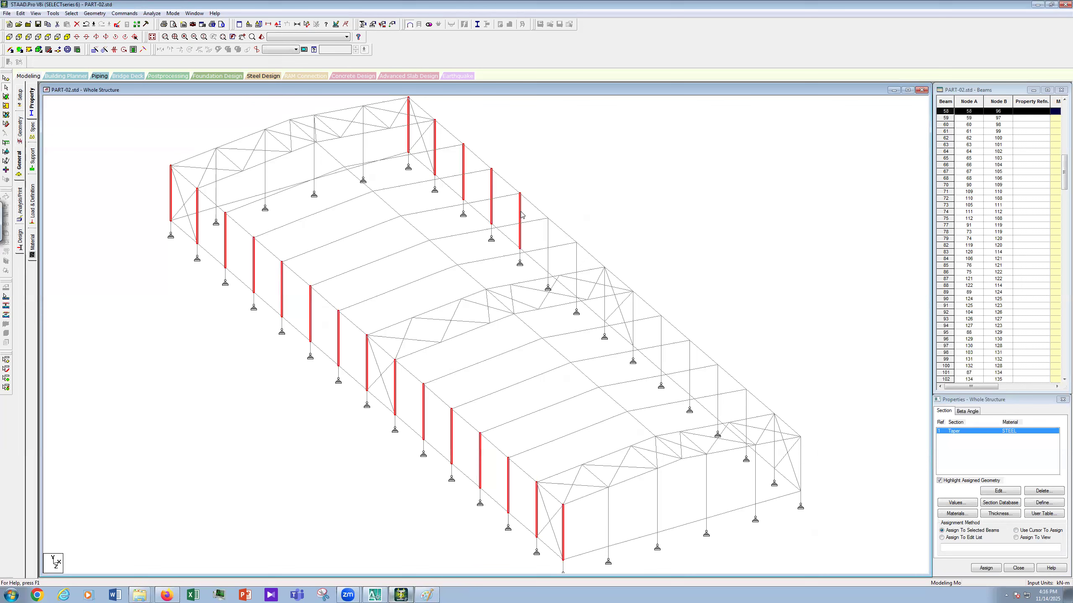
{"action": "left_click", "coordinate": [547, 249], "text": "ctrl"}
{"action": "left_click", "coordinate": [577, 262], "text": "ctrl"}
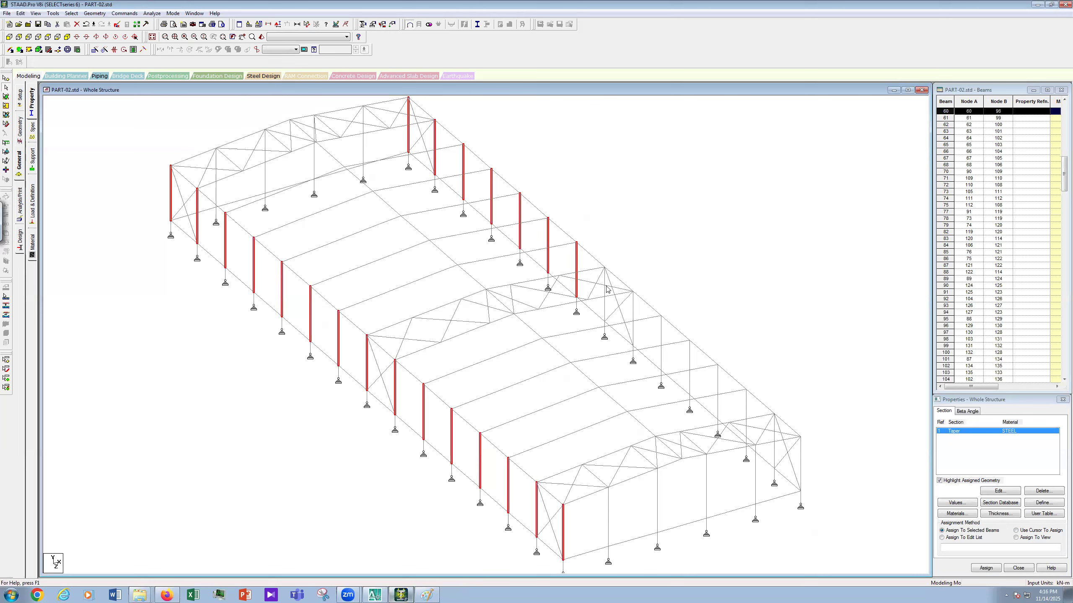
{"action": "left_click", "coordinate": [605, 313], "text": "ctrl"}
{"action": "left_click", "coordinate": [634, 313], "text": "ctrl"}
{"action": "left_click", "coordinate": [662, 338], "text": "ctrl"}
{"action": "left_click", "coordinate": [689, 364], "text": "ctrl"}
{"action": "left_click", "coordinate": [717, 390], "text": "ctrl"}
{"action": "left_click", "coordinate": [746, 413], "text": "ctrl"}
{"action": "left_click", "coordinate": [774, 454], "text": "ctrl"}
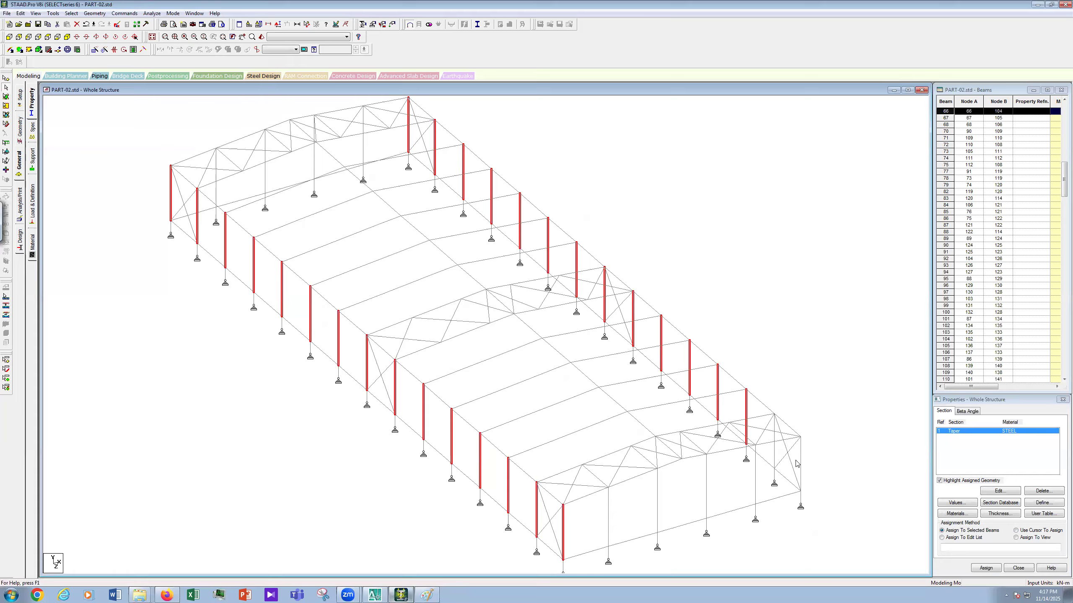
{"action": "left_click", "coordinate": [800, 467], "text": "ctrl"}
{"action": "left_click", "coordinate": [987, 567]}
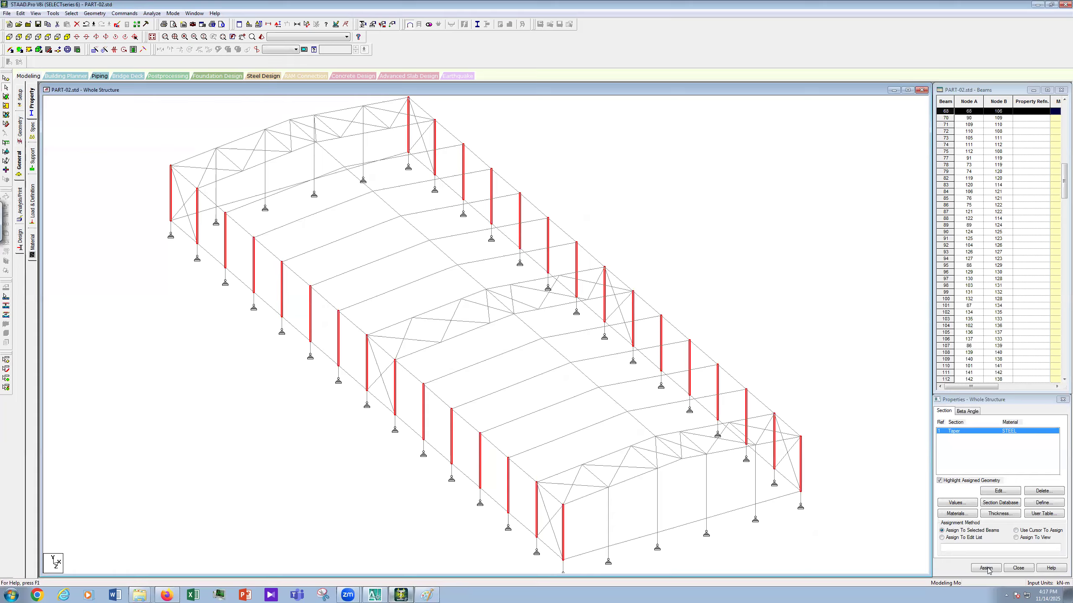
{"action": "left_click", "coordinate": [1007, 509]}
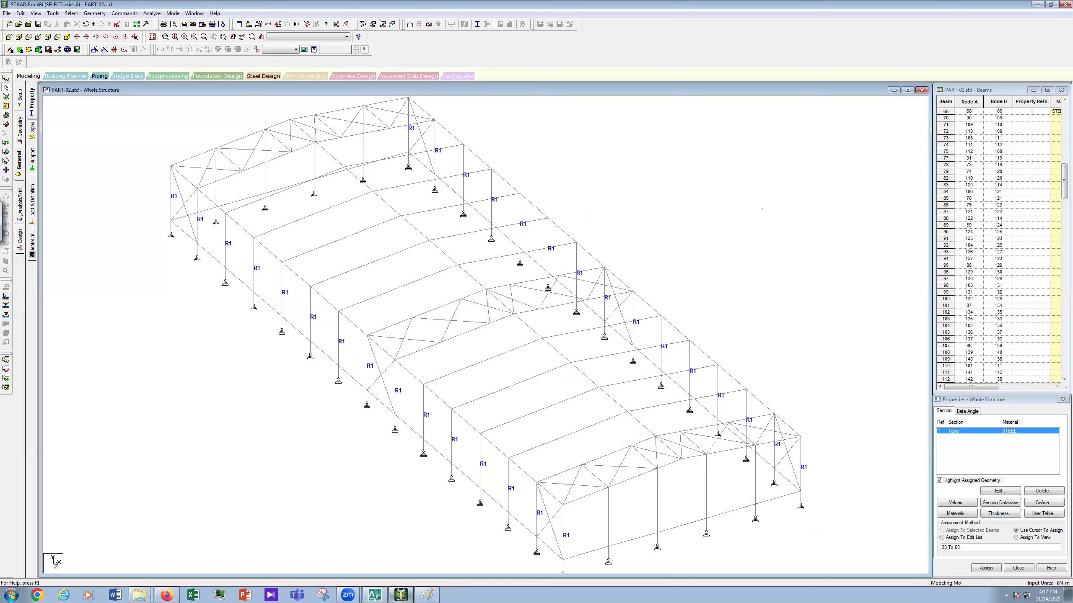
Display the assigned column sections in 3D as full sections in the structure diagram settings.
{"action": "left_click", "coordinate": [337, 25]}
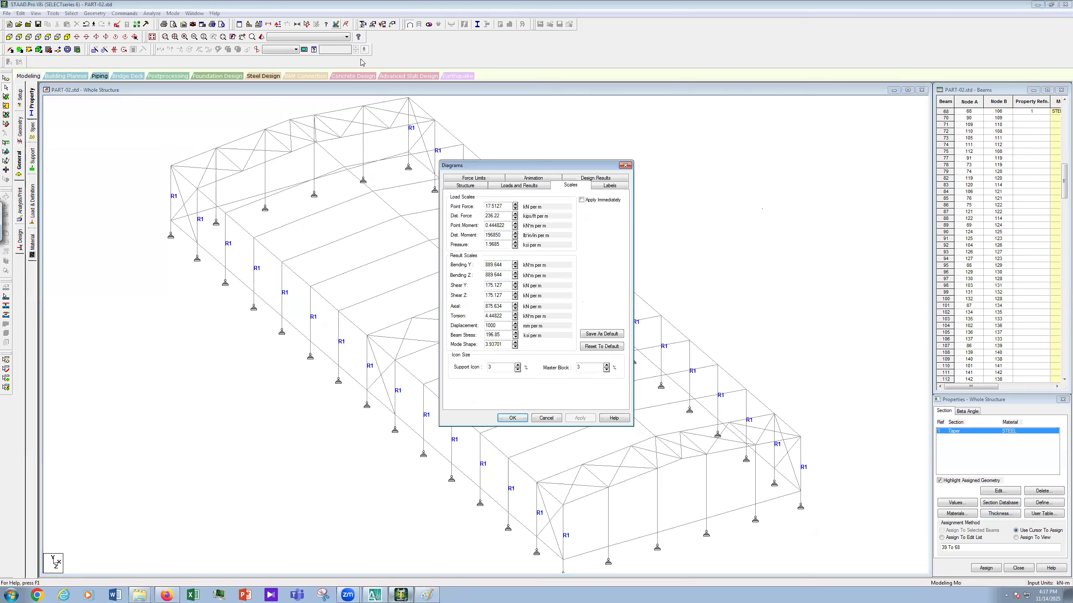
{"action": "left_click", "coordinate": [465, 186]}
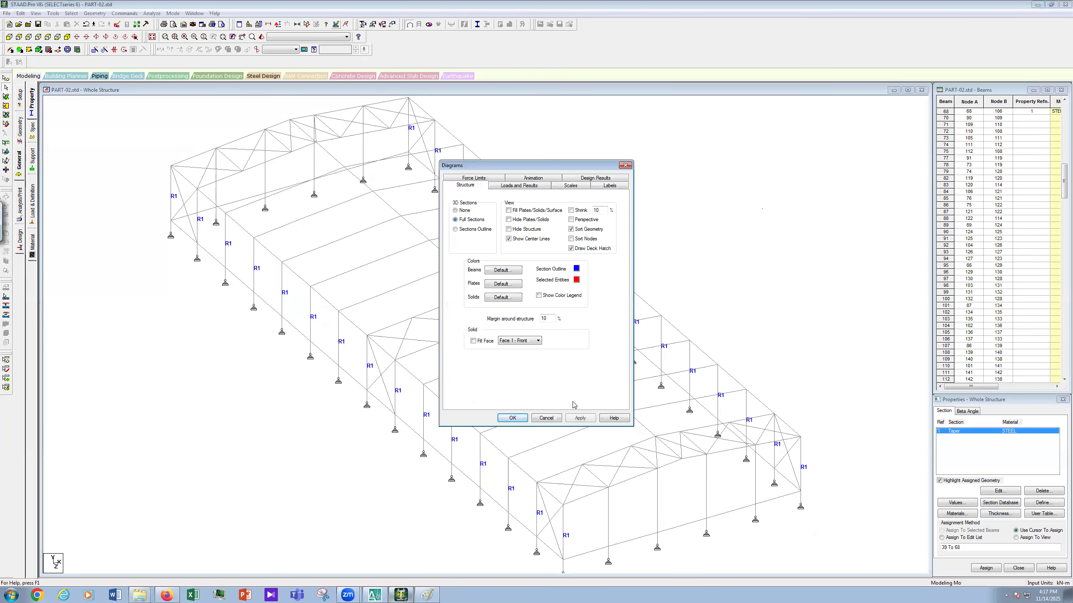
{"action": "left_click", "coordinate": [574, 418]}
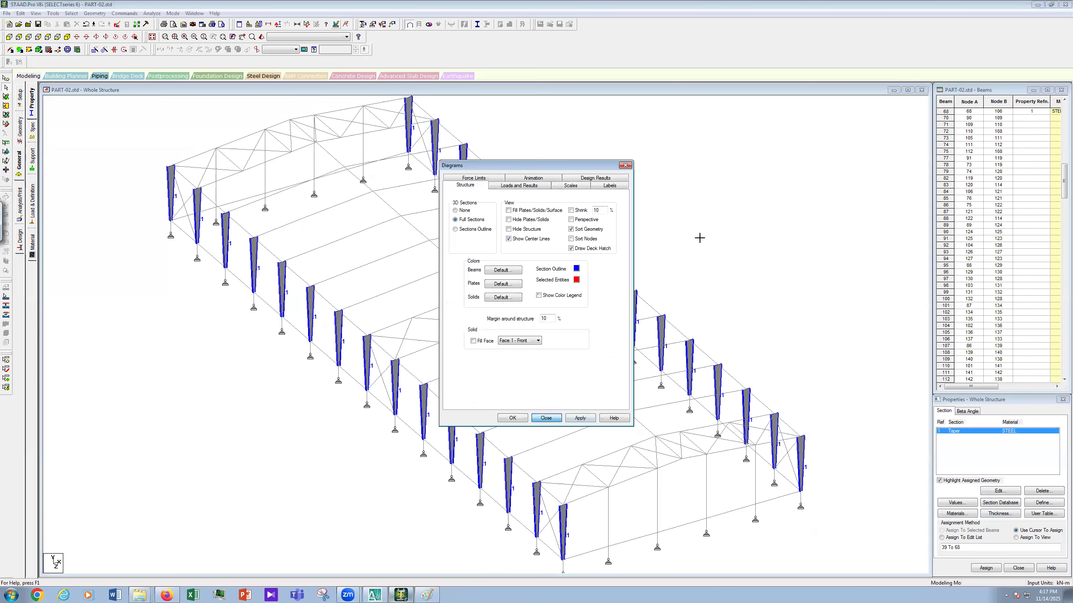
{"action": "key", "text": "Escape"}
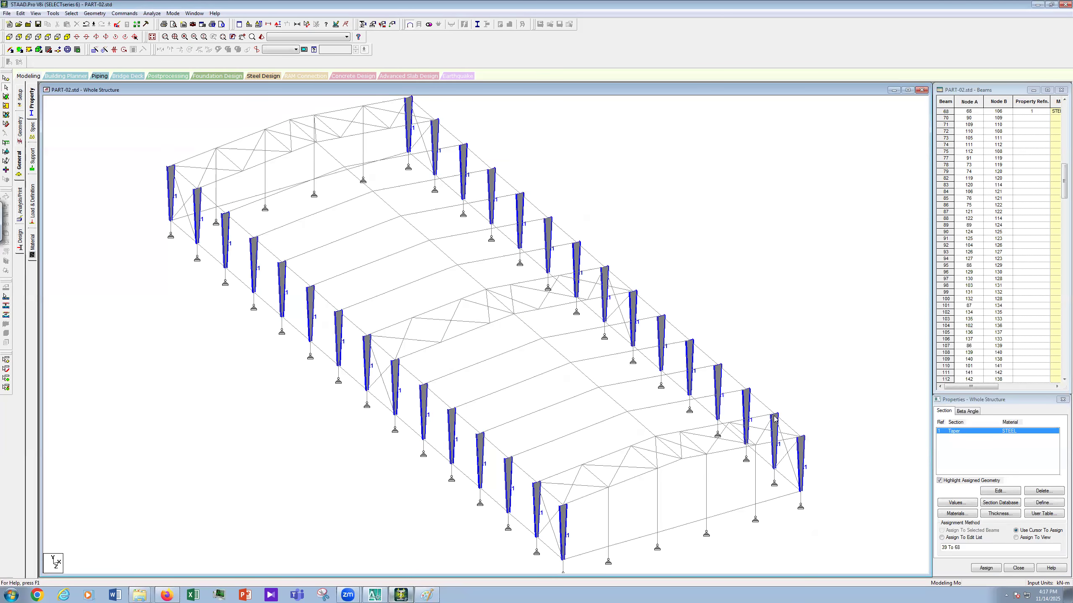
{"action": "scroll", "coordinate": [696, 434], "scroll_direction": "down", "scroll_amount": 1}
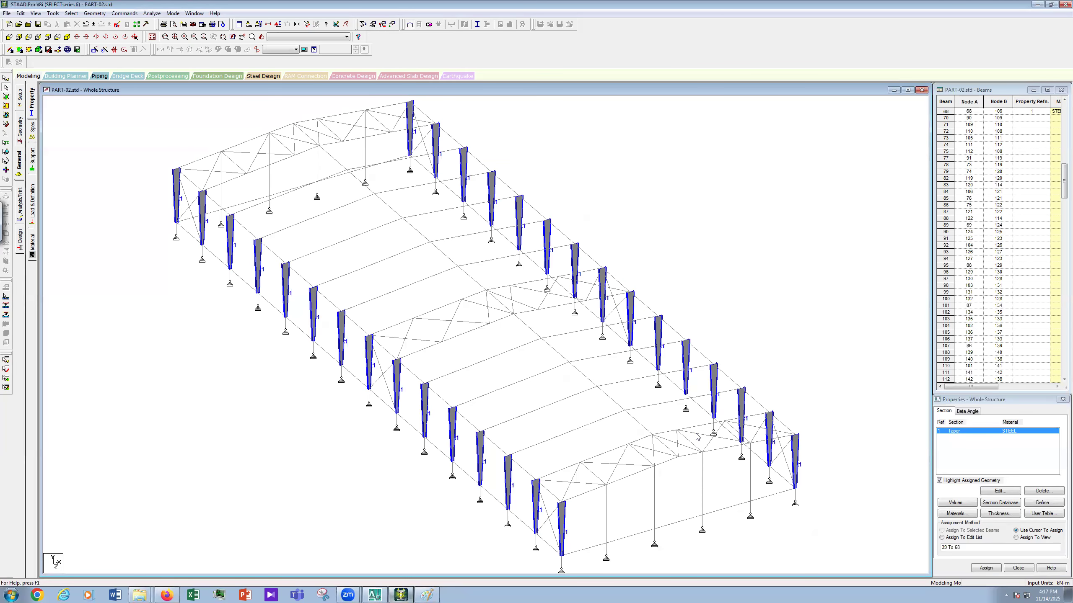
{"action": "scroll", "coordinate": [696, 436], "scroll_direction": "down", "scroll_amount": 1}
{"action": "scroll", "coordinate": [697, 436], "scroll_direction": "up", "scroll_amount": 1}
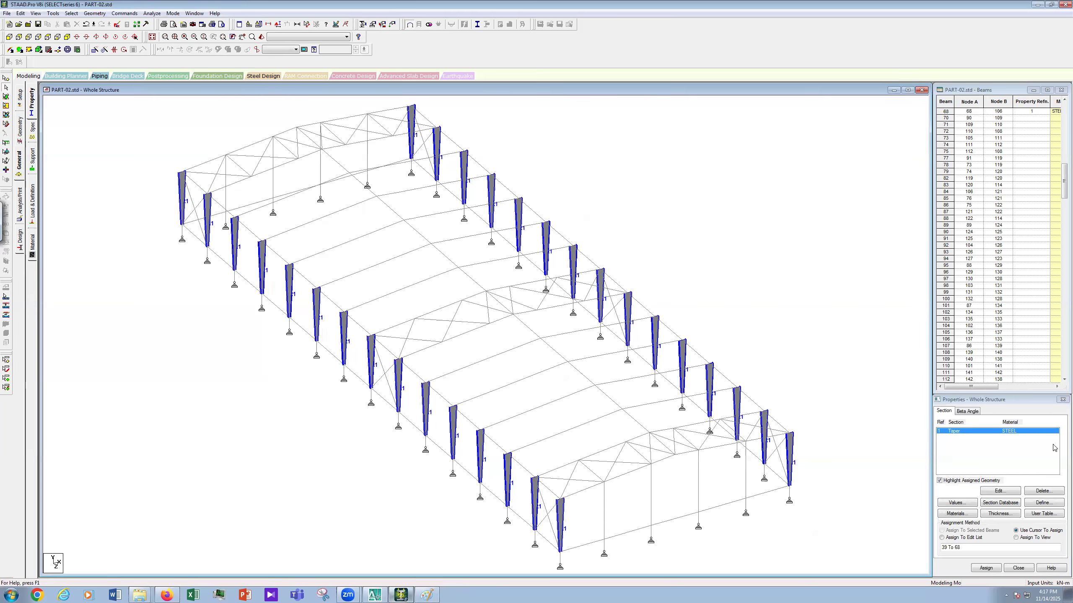
Define a second steel Tapered I section with 0.300 m start and end depths and 0.008 m web thickness.
{"action": "left_click", "coordinate": [1054, 504]}
{"action": "left_click_drag", "start_coordinate": [613, 213], "coordinate": [887, 132]}
{"action": "left_click", "coordinate": [696, 177]}
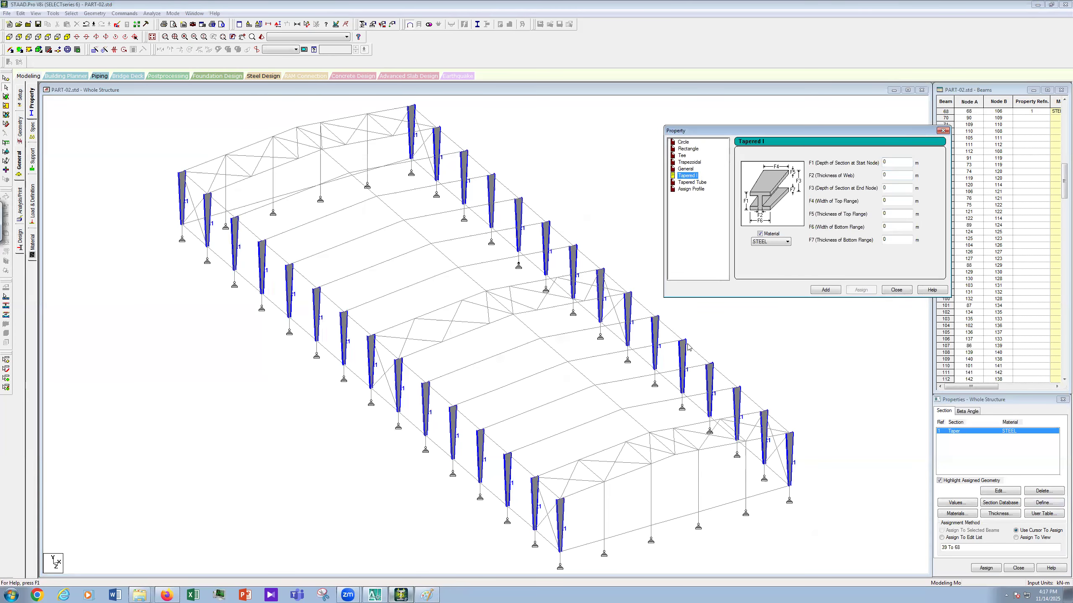
{"action": "left_click", "coordinate": [891, 162]}
{"action": "type", "text": ".300"}
{"action": "left_click", "coordinate": [898, 187]}
{"action": "type", "text": ".300"}
{"action": "left_click", "coordinate": [901, 172]}
{"action": "type", "text": ".008"}
Set both flanges to 0.250 m wide and 0.010 m thick, and add the 0.300 m deep section.
{"action": "left_click", "coordinate": [904, 198]}
{"action": "left_click", "coordinate": [895, 227]}
{"action": "type", "text": "250.01."}
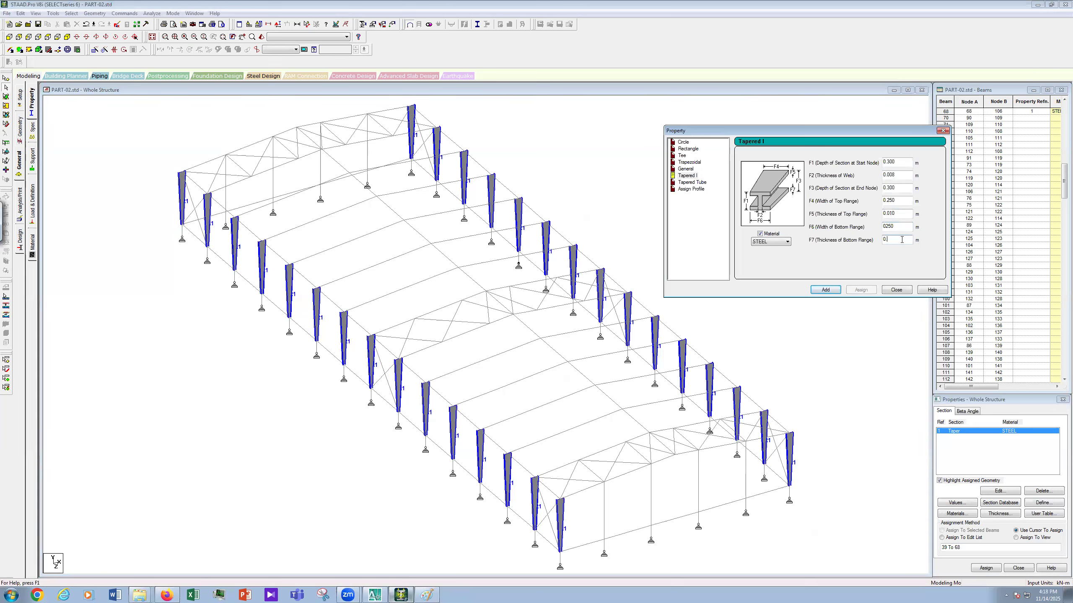
{"action": "type", "text": "010"}
{"action": "left_click", "coordinate": [841, 292]}
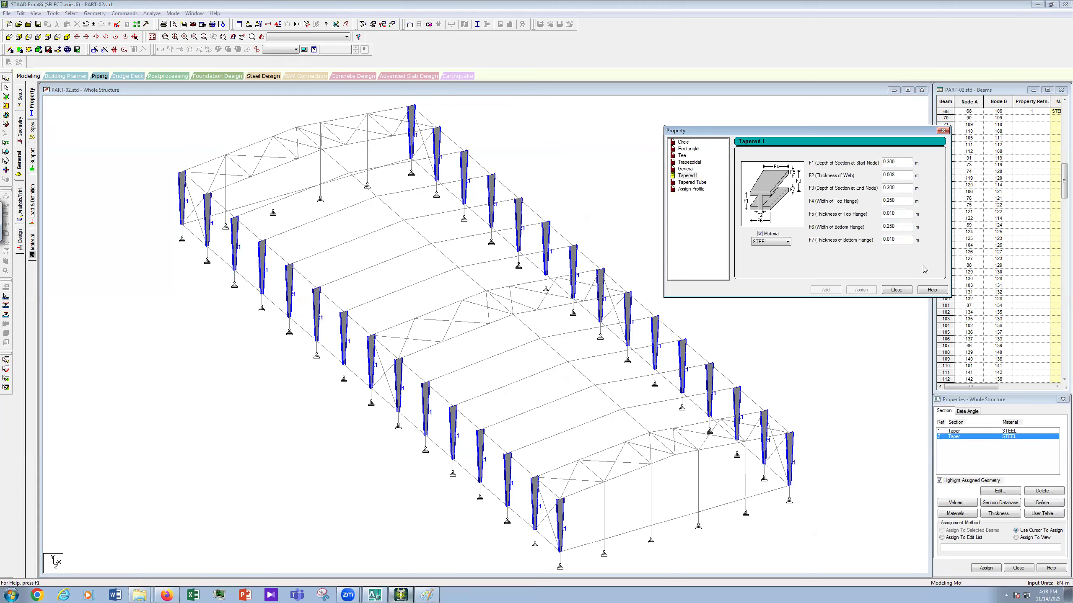
{"action": "left_click", "coordinate": [896, 290]}
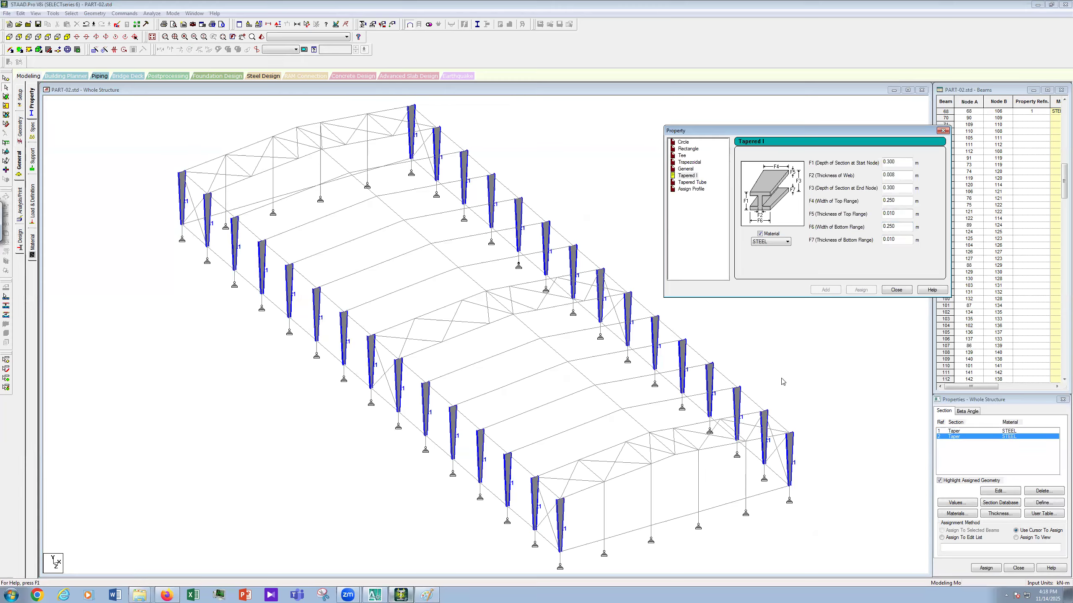
Assign the second tapered section to the eight intermediate columns of the two gable ends, four at each end.
{"action": "left_click", "coordinate": [604, 510]}
{"action": "left_click", "coordinate": [651, 502], "text": "ctrl"}
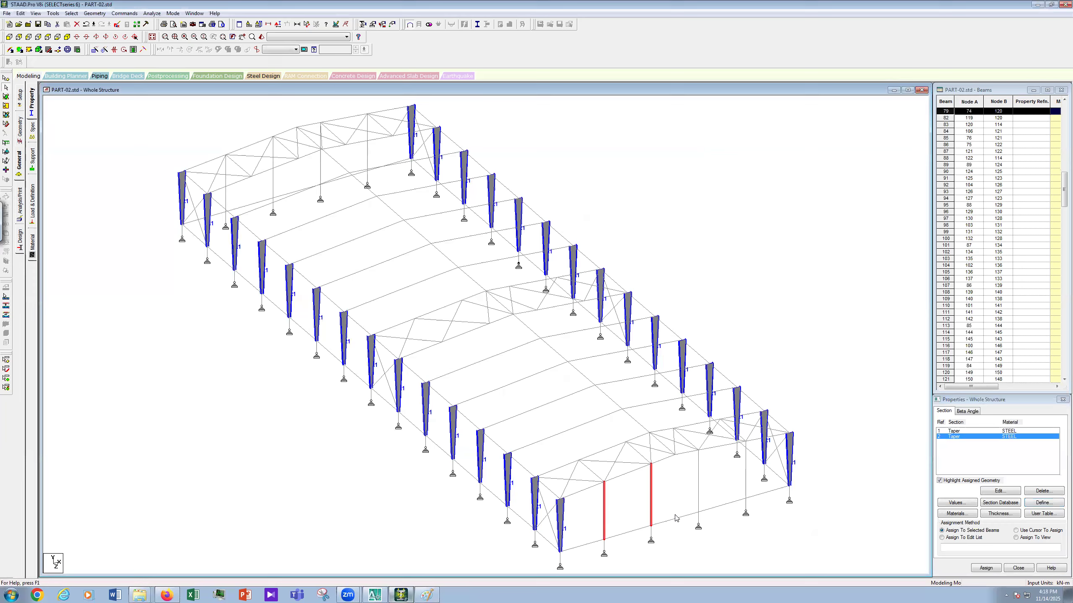
{"action": "left_click", "coordinate": [698, 491], "text": "ctrl"}
{"action": "left_click", "coordinate": [745, 490], "text": "ctrl"}
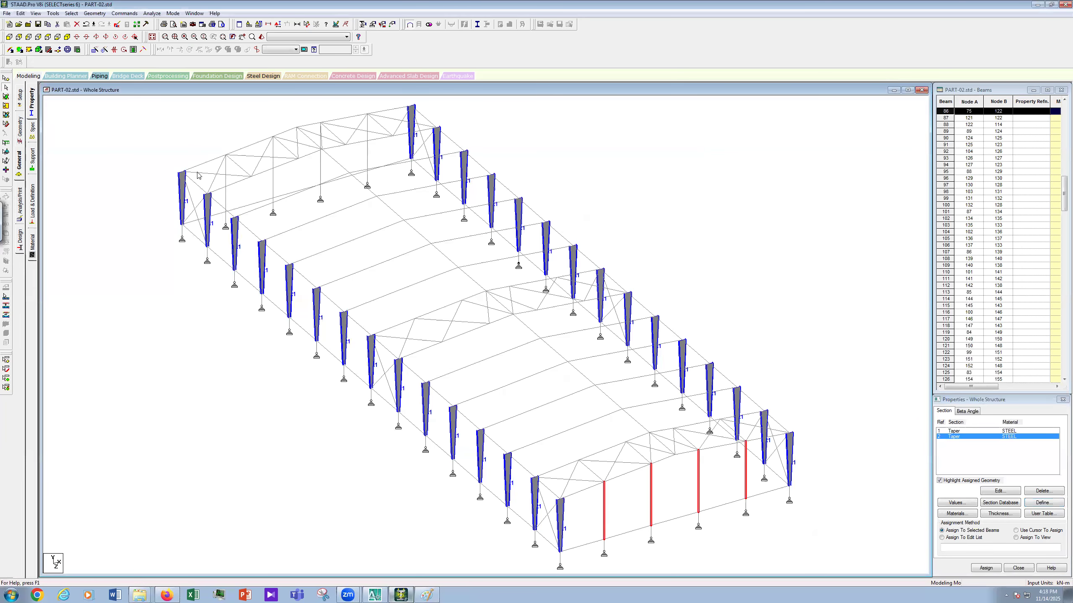
{"action": "left_click", "coordinate": [226, 198], "text": "ctrl"}
{"action": "left_click", "coordinate": [273, 178], "text": "ctrl"}
{"action": "left_click", "coordinate": [320, 168], "text": "ctrl"}
{"action": "left_click", "coordinate": [366, 160], "text": "ctrl"}
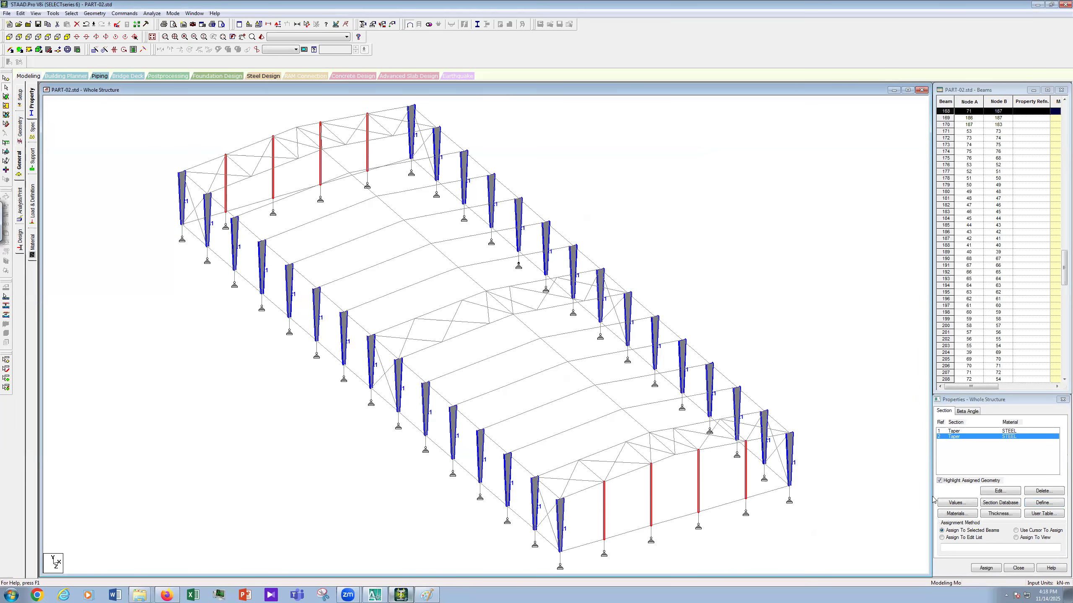
{"action": "left_click", "coordinate": [1013, 506]}
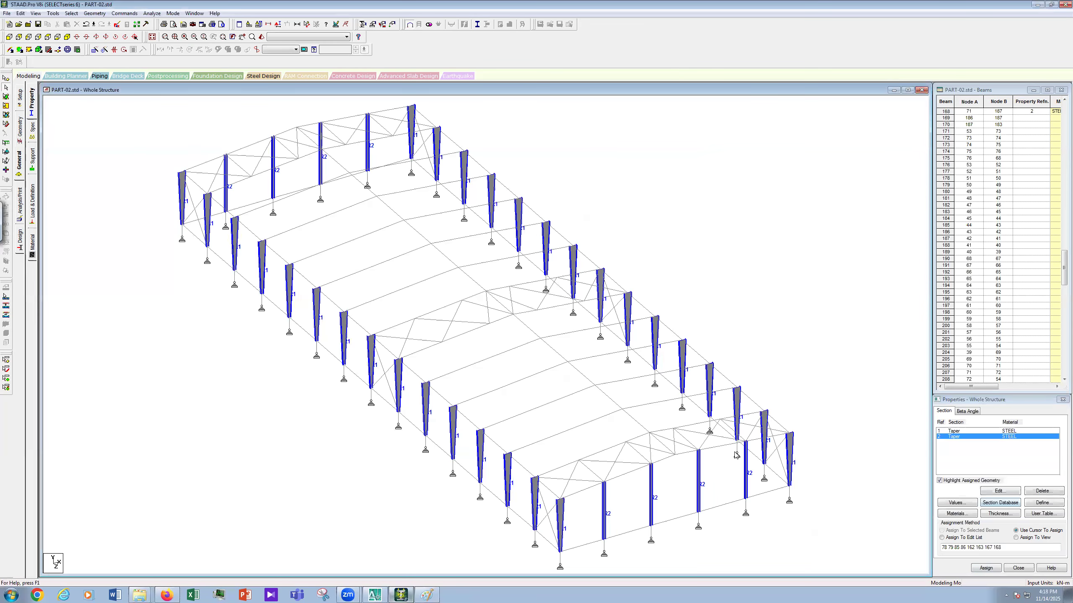
Create a beta angle of 90 degrees for reorienting the gable-end columns.
{"action": "scroll", "coordinate": [736, 455], "scroll_direction": "up", "scroll_amount": 1}
{"action": "scroll", "coordinate": [736, 454], "scroll_direction": "down", "scroll_amount": 1}
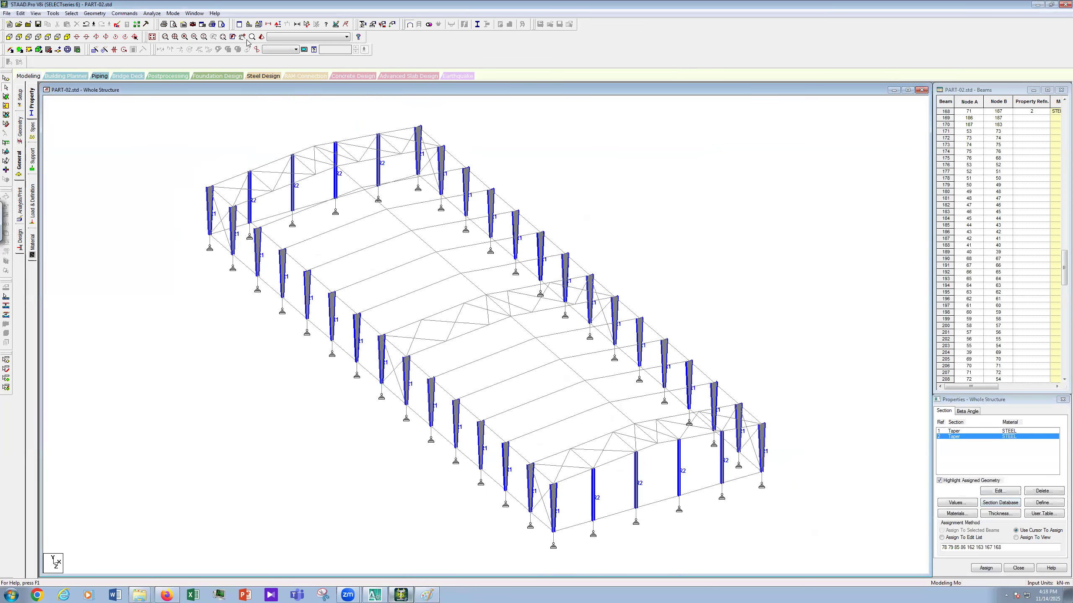
{"action": "scroll", "coordinate": [472, 305], "scroll_direction": "up", "scroll_amount": 3}
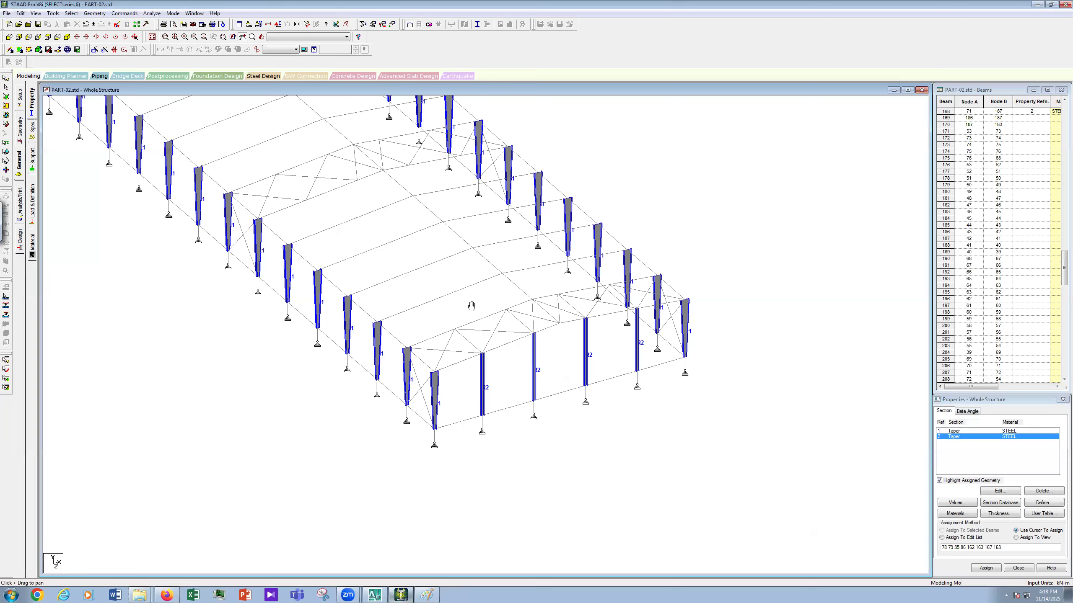
{"action": "scroll", "coordinate": [594, 445], "scroll_direction": "up", "scroll_amount": 1}
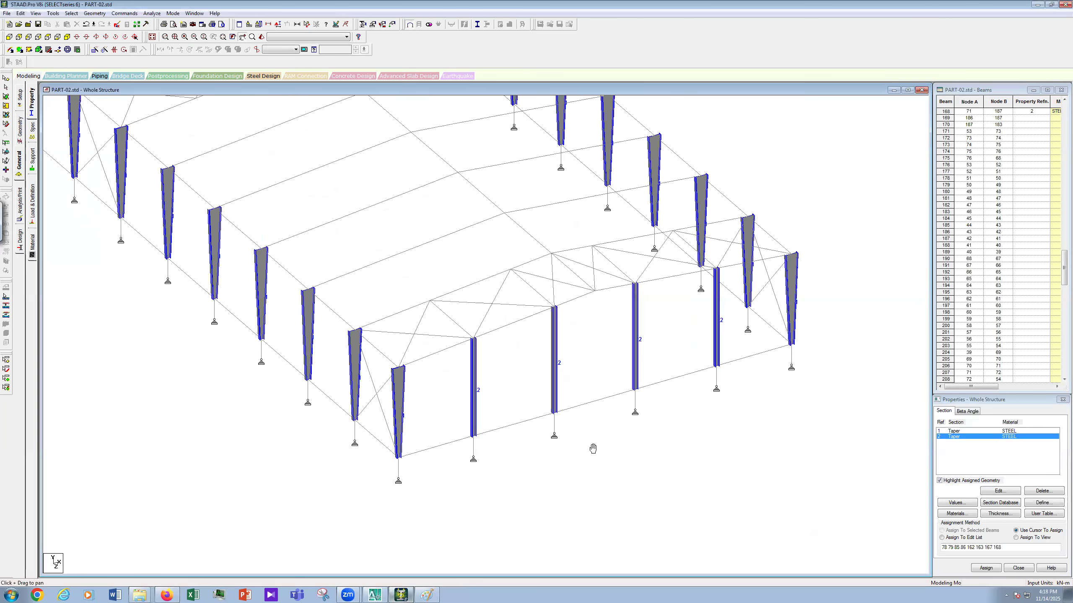
{"action": "scroll", "coordinate": [628, 501], "scroll_direction": "up", "scroll_amount": 1}
{"action": "scroll", "coordinate": [637, 507], "scroll_direction": "down", "scroll_amount": 2}
{"action": "scroll", "coordinate": [669, 518], "scroll_direction": "down", "scroll_amount": 1}
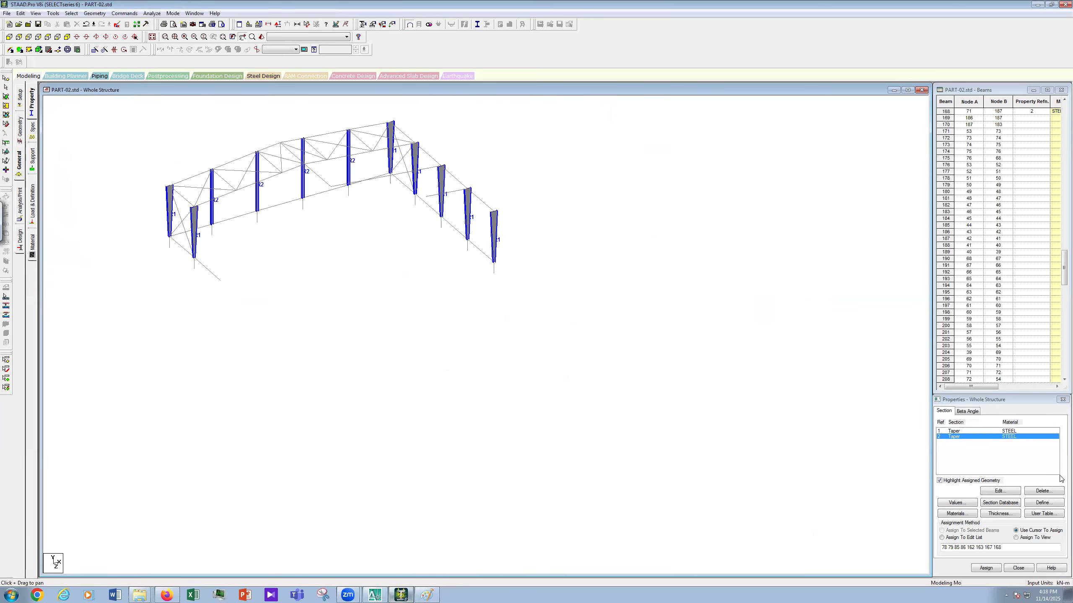
{"action": "left_click", "coordinate": [967, 412]}
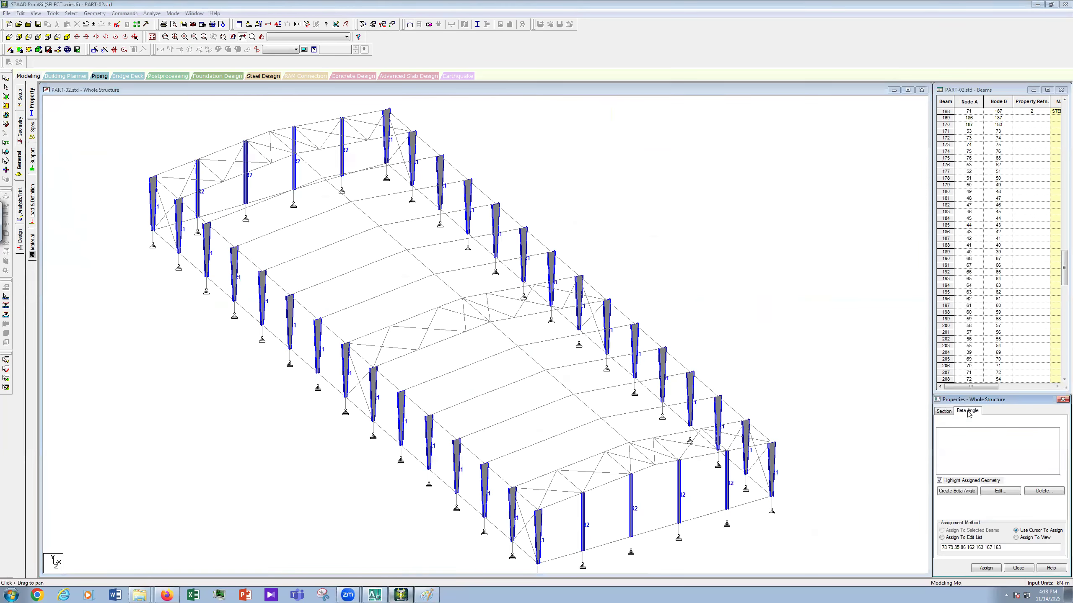
{"action": "left_click", "coordinate": [956, 491]}
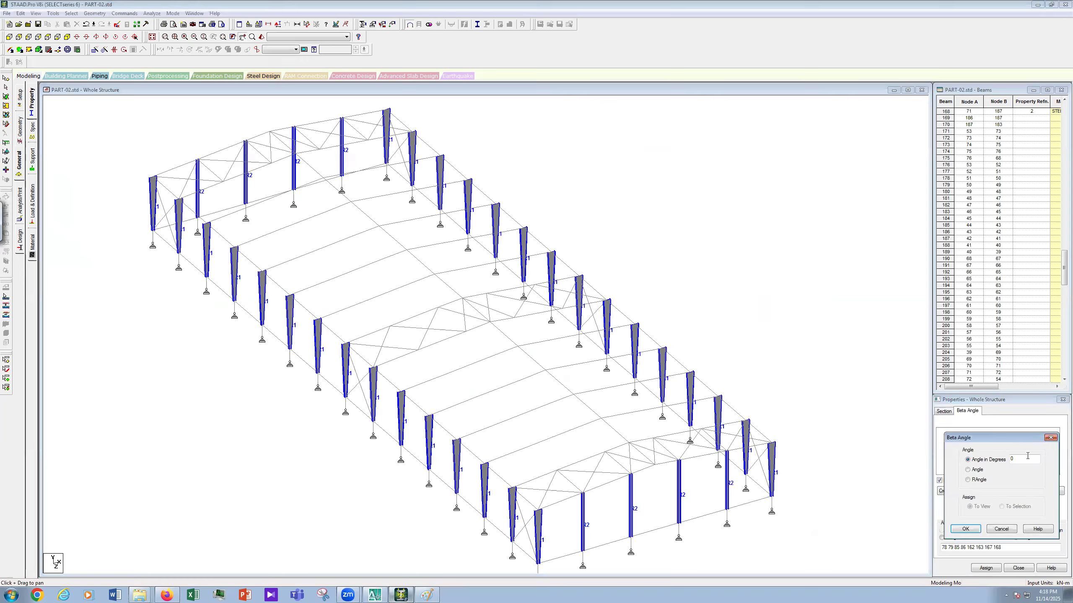
{"action": "type", "text": "90"}
{"action": "left_click", "coordinate": [966, 530]}
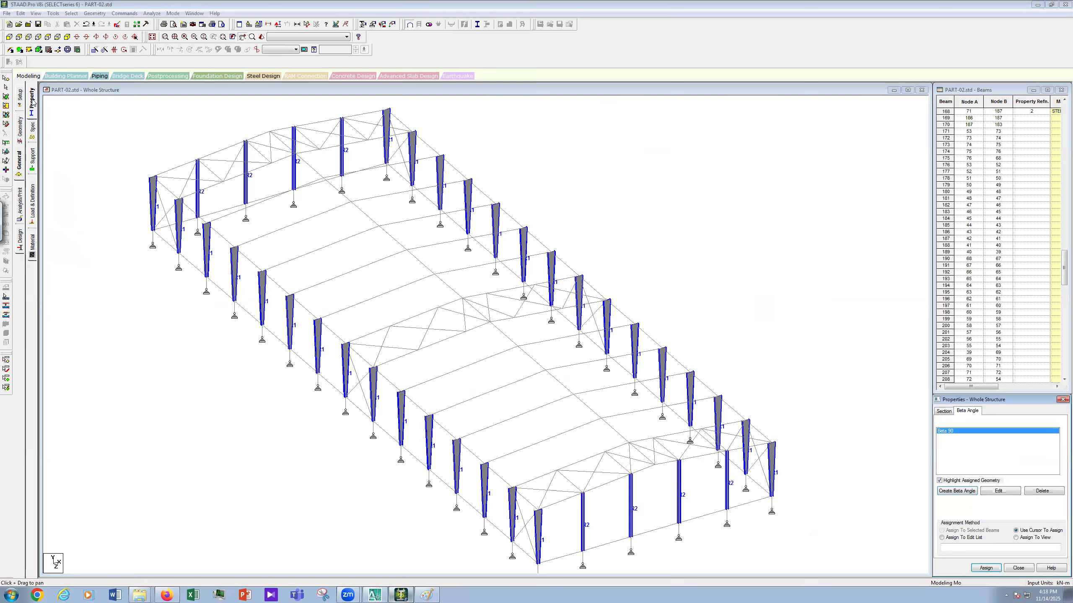
Assign the 90-degree beta angle to the eight intermediate columns of the near and far gable ends.
{"action": "left_click", "coordinate": [584, 531]}
{"action": "left_click", "coordinate": [630, 511], "text": "ctrl"}
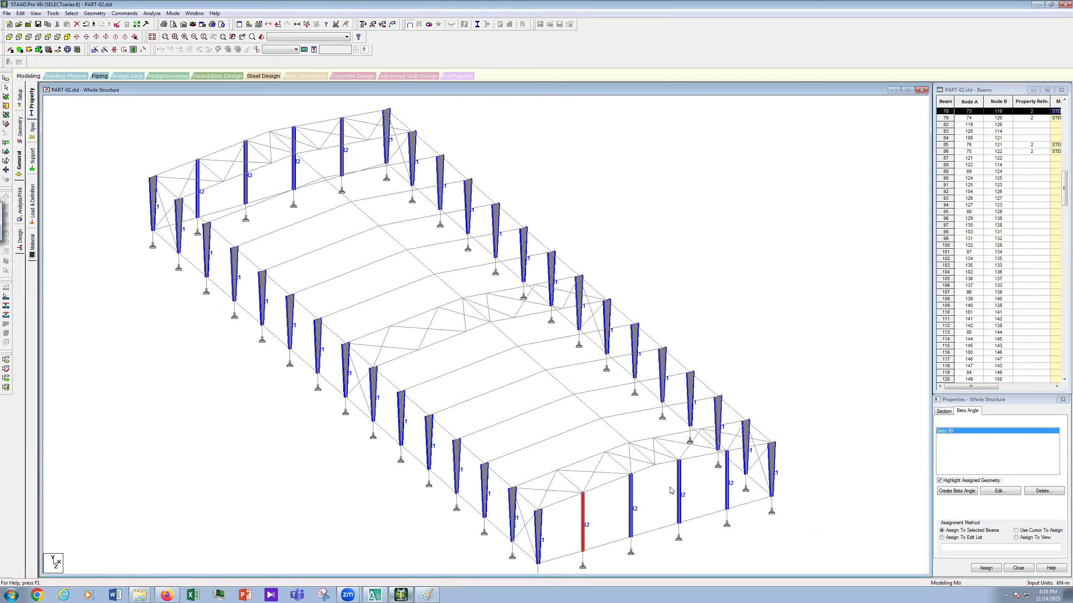
{"action": "left_click", "coordinate": [727, 488], "text": "ctrl"}
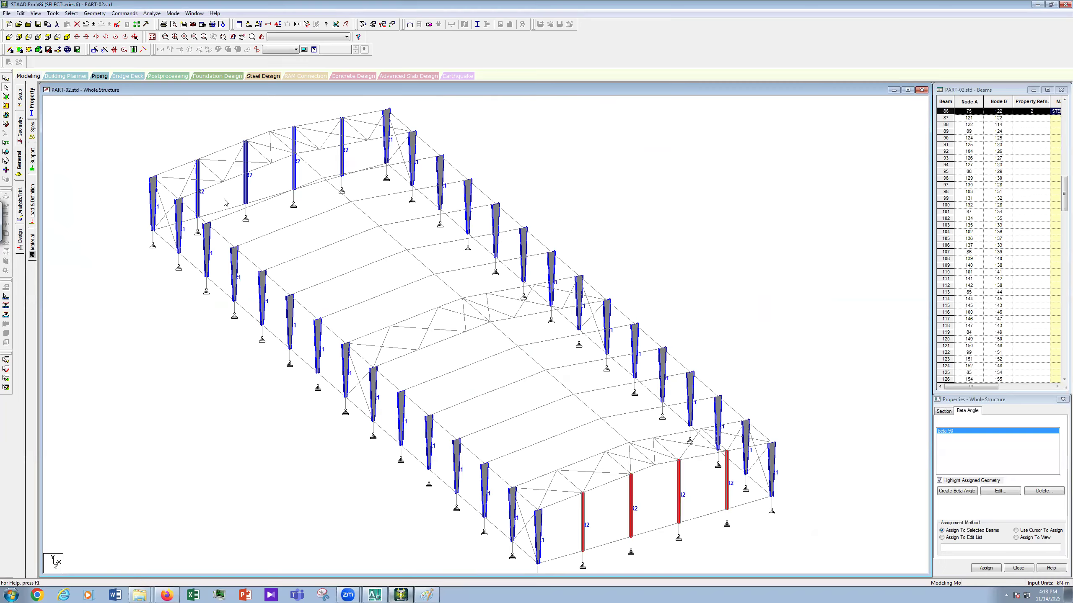
{"action": "left_click", "coordinate": [197, 207], "text": "ctrl"}
{"action": "left_click", "coordinate": [245, 189], "text": "ctrl"}
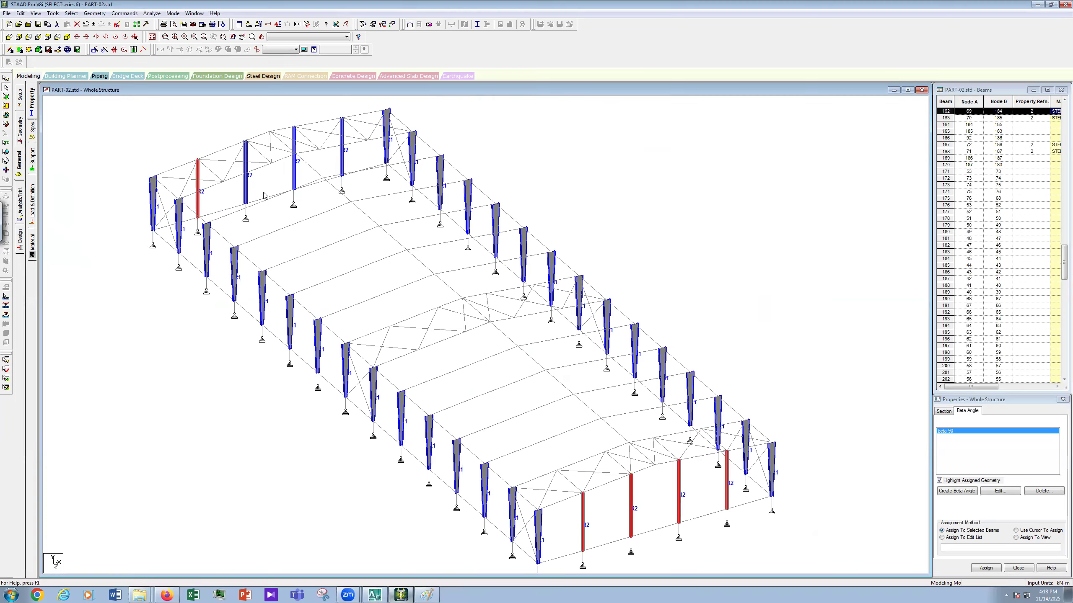
{"action": "left_click", "coordinate": [294, 174], "text": "ctrl"}
{"action": "left_click", "coordinate": [342, 157], "text": "ctrl"}
{"action": "left_click", "coordinate": [999, 569]}
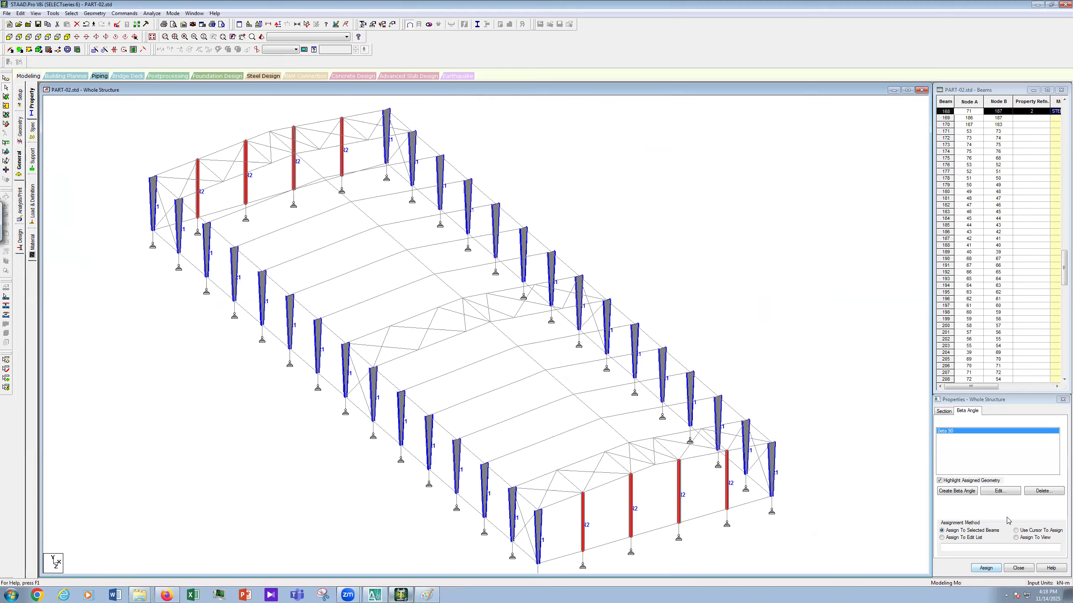
{"action": "key", "text": "Return"}
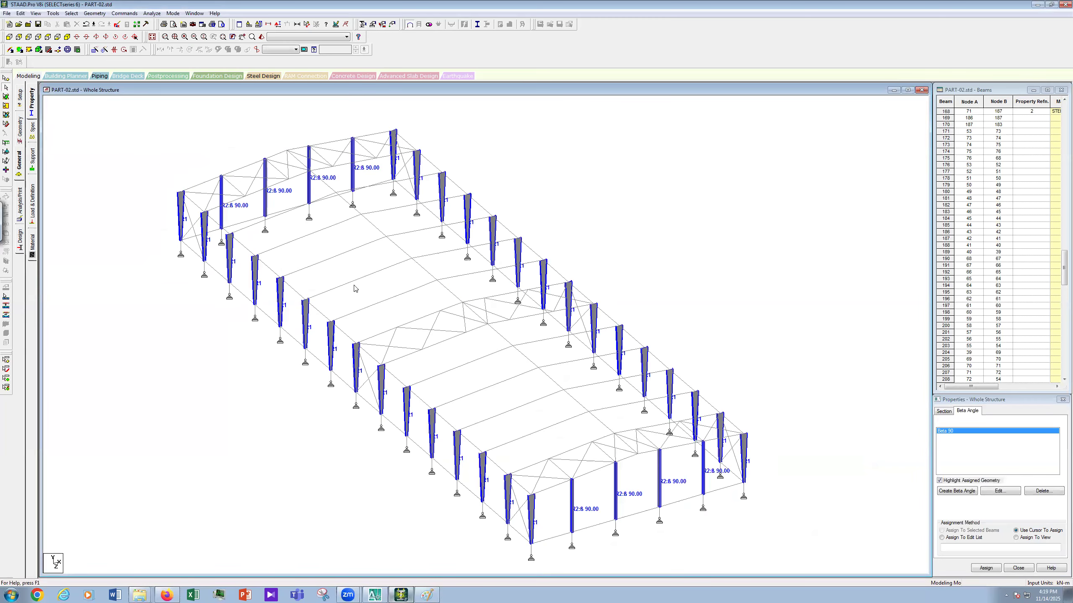
Rotate the model to examine the orientation of the gable-end columns, and restore the isometric view.
{"action": "left_click", "coordinate": [93, 38]}
{"action": "left_click", "coordinate": [94, 39]}
{"action": "left_click", "coordinate": [94, 38]}
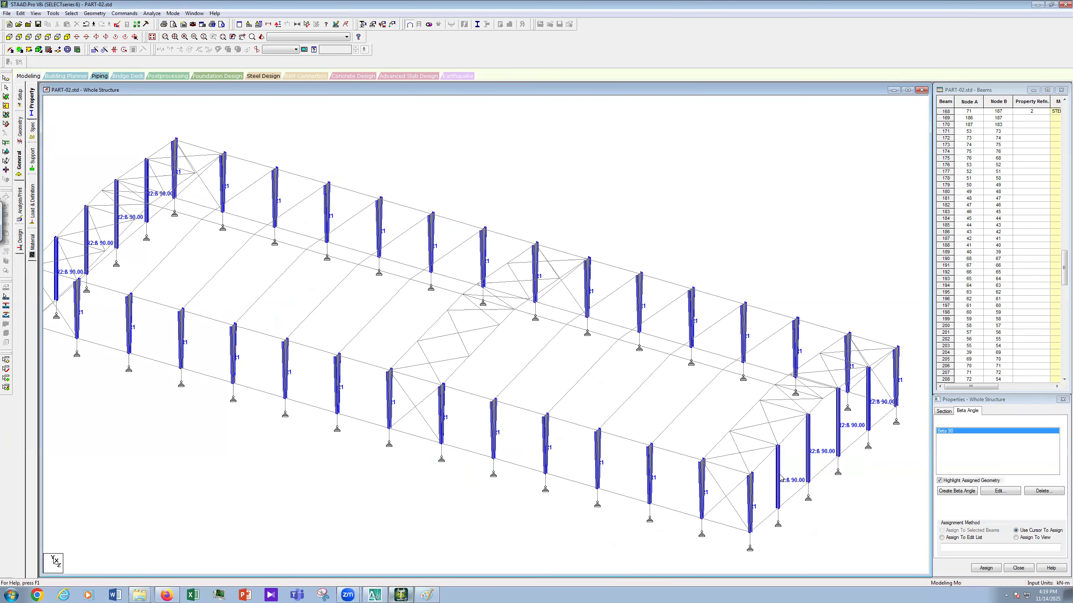
{"action": "scroll", "coordinate": [780, 475], "scroll_direction": "down", "scroll_amount": 2}
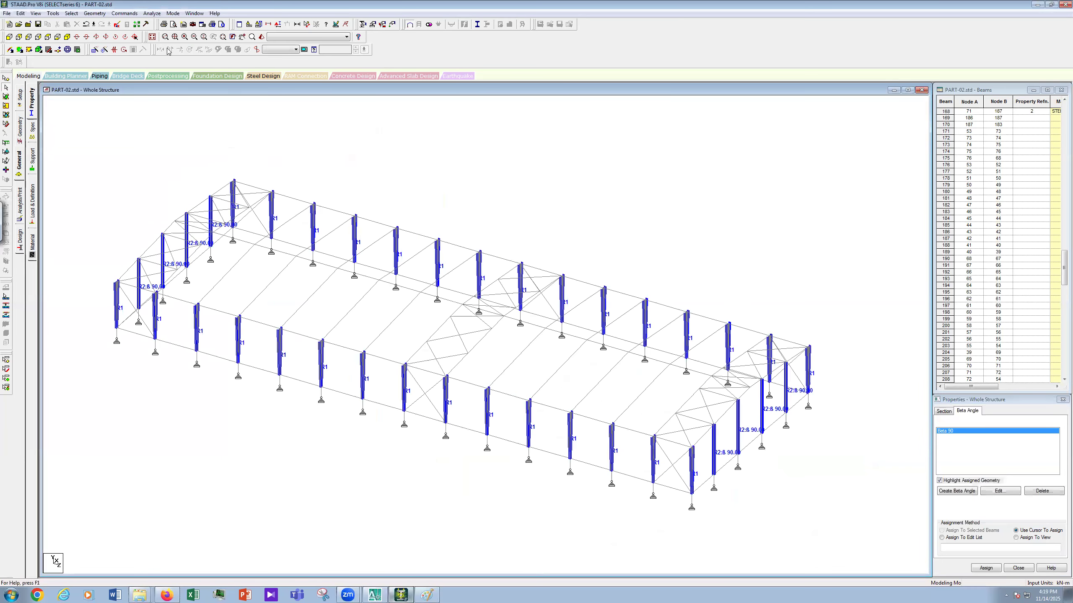
{"action": "left_click", "coordinate": [154, 38]}
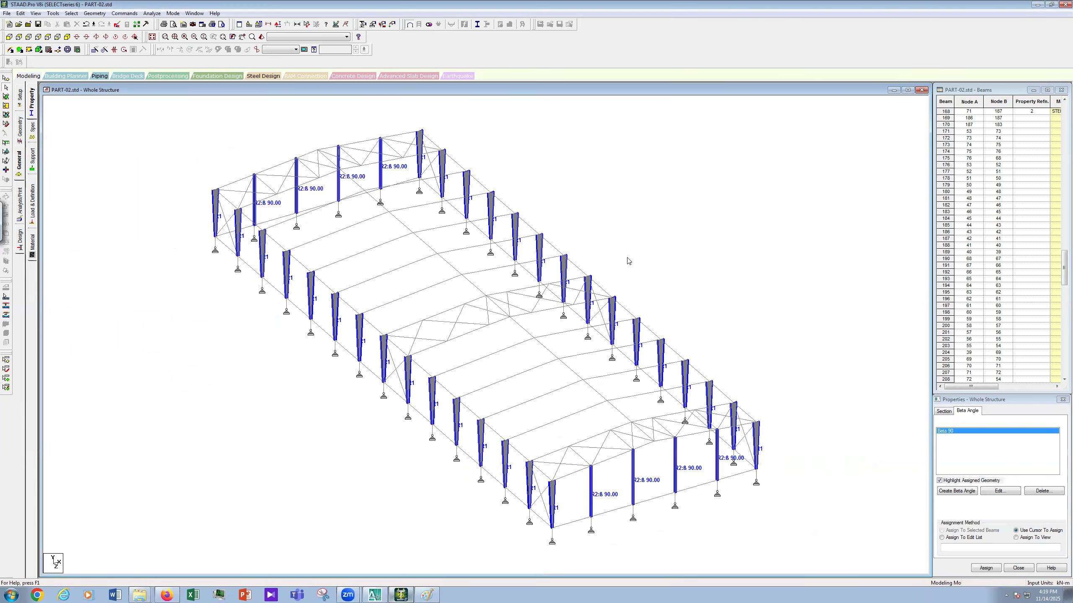
{"action": "scroll", "coordinate": [672, 266], "scroll_direction": "up", "scroll_amount": 1}
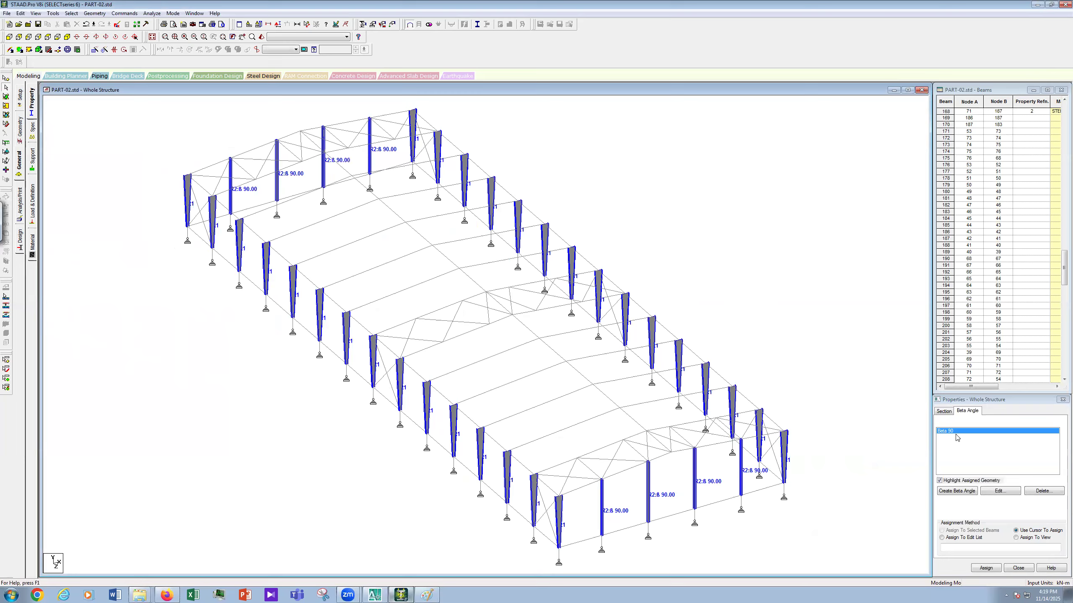
Define a third steel Tapered I section with 0.9 m start depth, 0.008 m web thickness and 0.4 m end depth.
{"action": "left_click", "coordinate": [943, 411]}
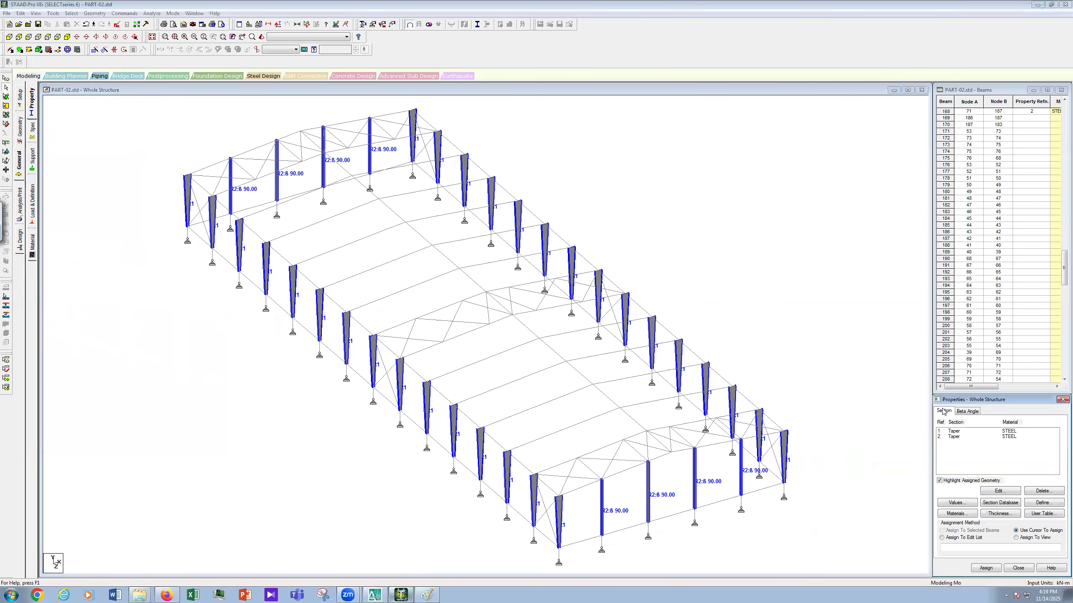
{"action": "left_click", "coordinate": [1043, 503]}
{"action": "left_click_drag", "start_coordinate": [522, 212], "coordinate": [640, 169]}
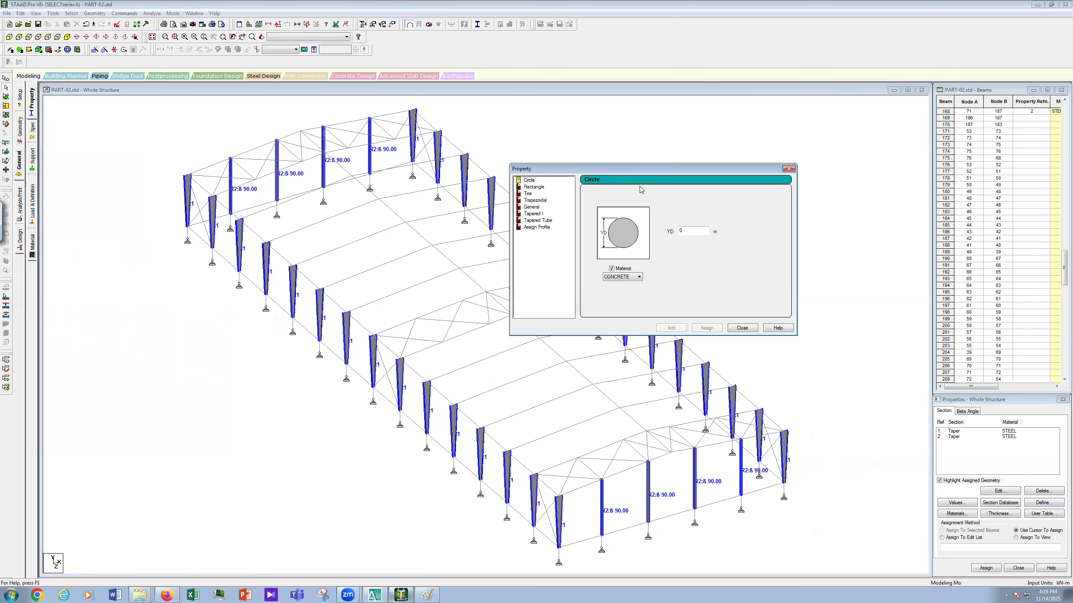
{"action": "left_click", "coordinate": [540, 214]}
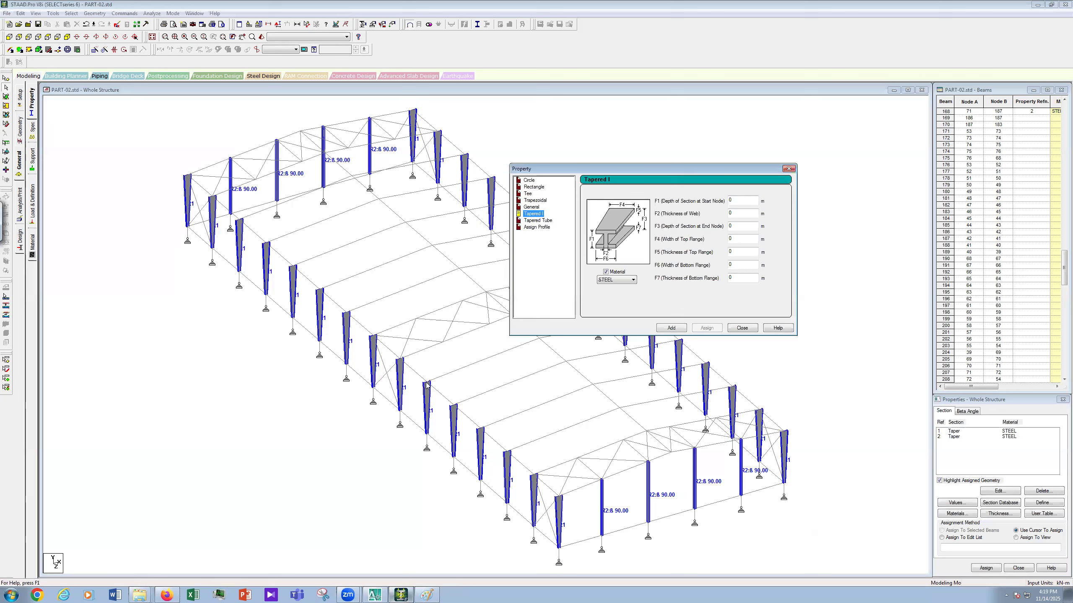
{"action": "left_click", "coordinate": [747, 200]}
{"action": "type", "text": ".9"}
{"action": "left_click", "coordinate": [741, 214]}
{"action": "type", "text": ".008"}
Set both flanges to 0.200 m wide and 0.010 m thick, and add the 0.9 to 0.4 m tapered section.
{"action": "type", "text": ".200"}
{"action": "left_click", "coordinate": [739, 262]}
{"action": "type", "text": ".200"}
{"action": "left_click", "coordinate": [737, 251]}
{"action": "type", "text": ".010"}
{"action": "left_click", "coordinate": [732, 277]}
{"action": "type", "text": ".010"}
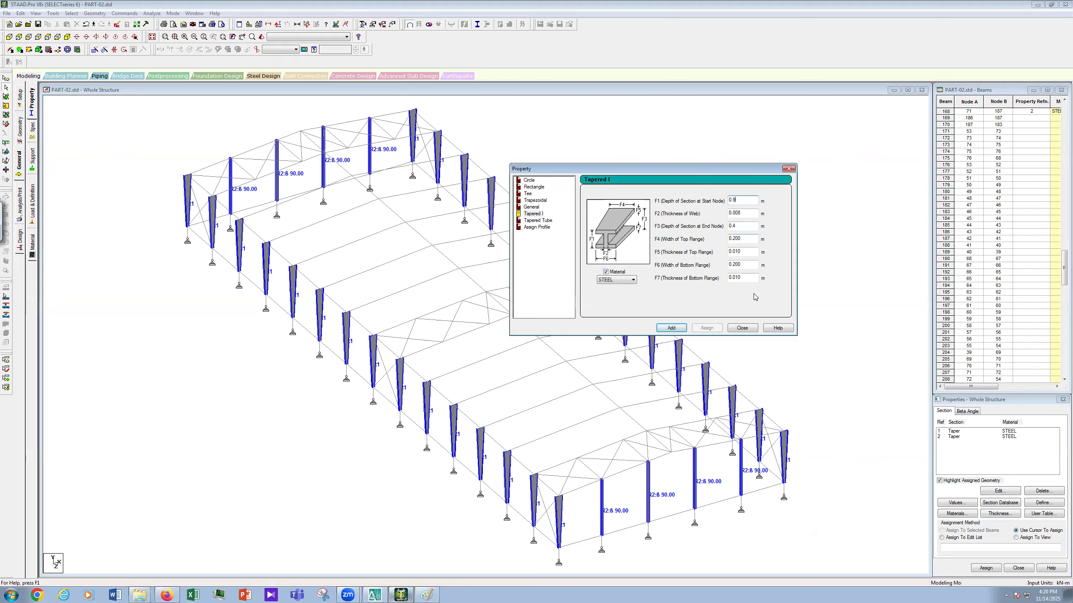
{"action": "left_click", "coordinate": [672, 328]}
Set the depth at the start node to 0.4 m for the next Tapered I section.
{"action": "left_click", "coordinate": [744, 199]}
{"action": "key", "text": "BackSpace"}
{"action": "type", "text": "4"}
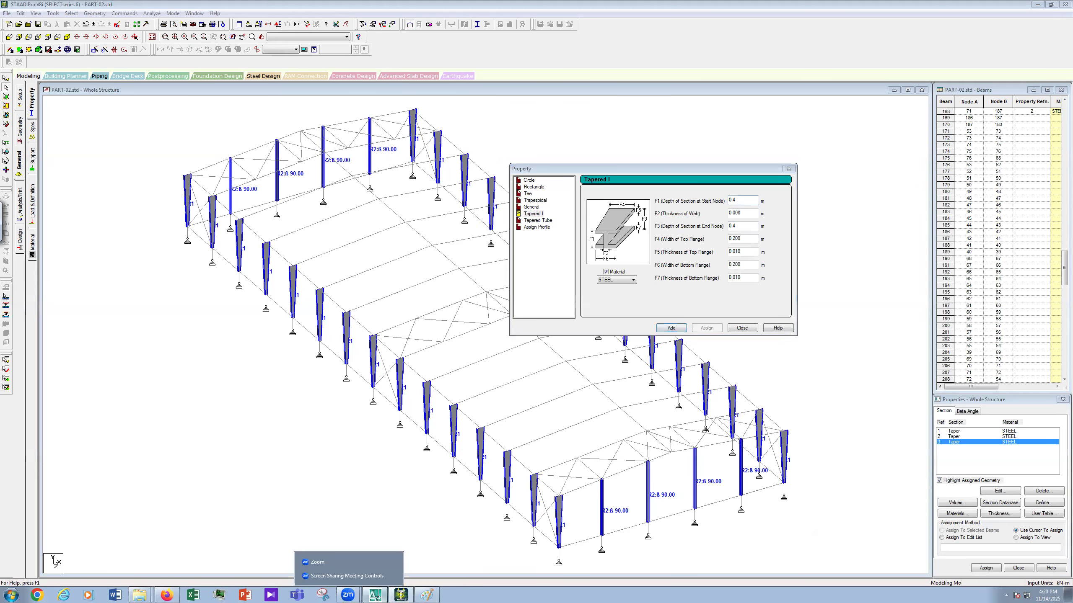
Switch to the AutoCAD drawing and examine the rafter segments of the frame elevation from the eave to the ridge.
{"action": "left_click", "coordinate": [375, 595]}
{"action": "scroll", "coordinate": [400, 279], "scroll_direction": "up", "scroll_amount": 8}
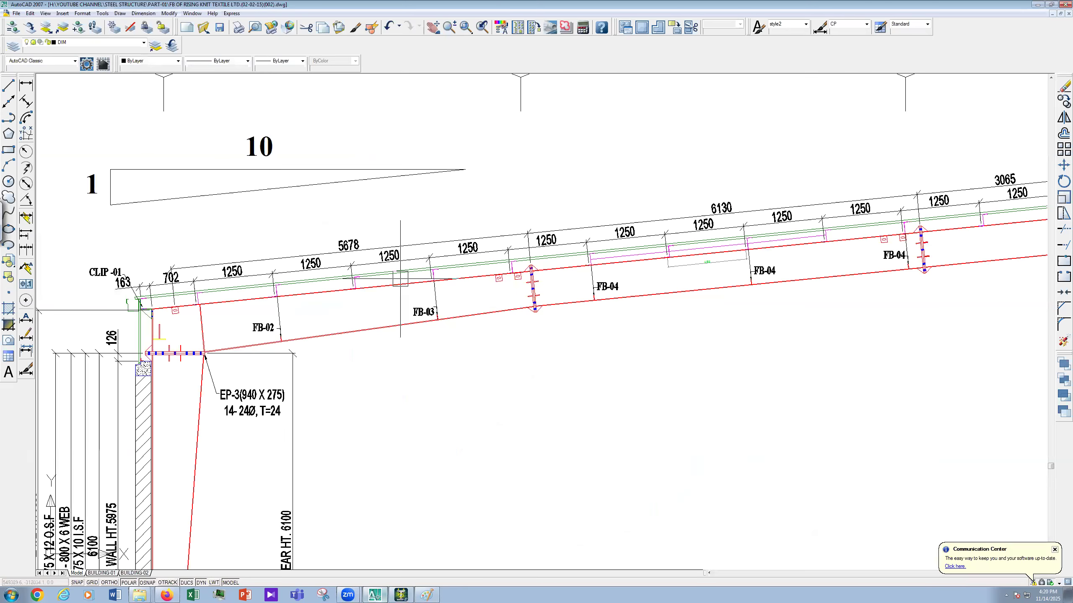
{"action": "left_click", "coordinate": [392, 289]}
{"action": "key", "text": "Escape"}
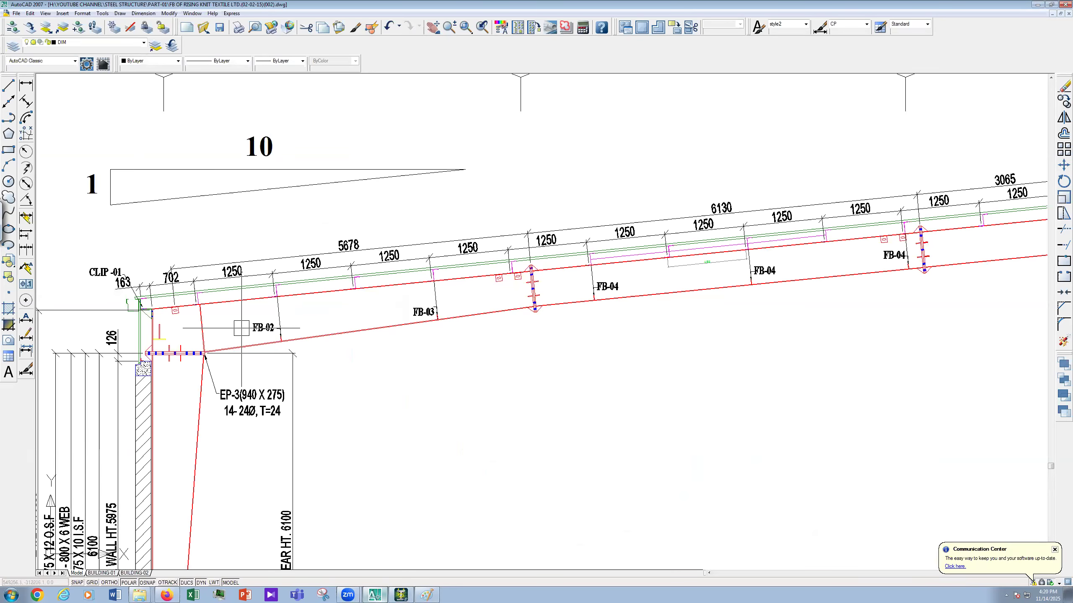
{"action": "scroll", "coordinate": [241, 329], "scroll_direction": "down", "scroll_amount": 2}
{"action": "scroll", "coordinate": [398, 312], "scroll_direction": "down", "scroll_amount": 1}
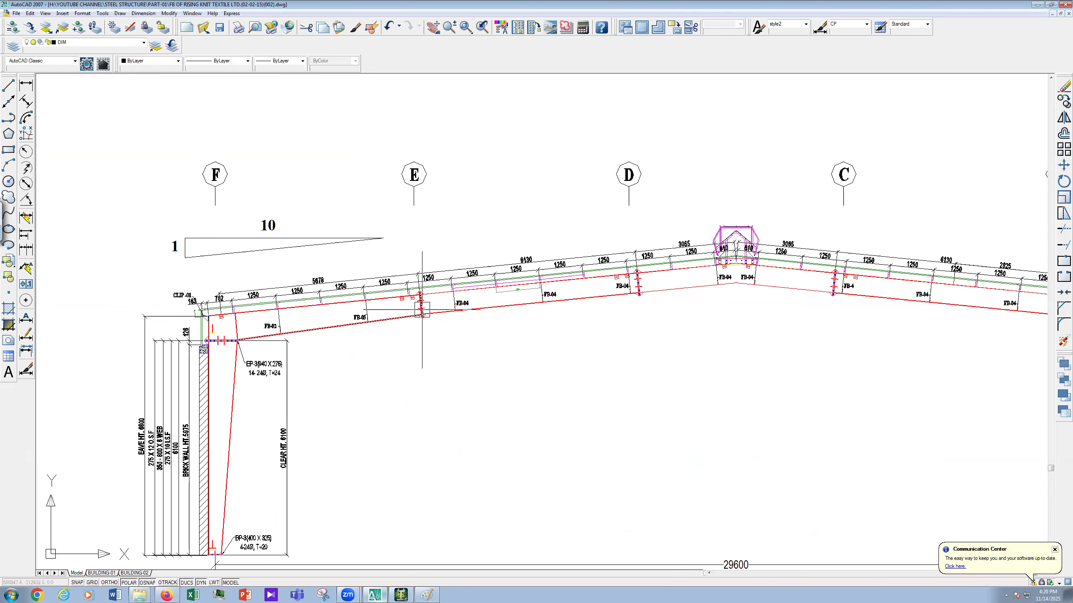
{"action": "scroll", "coordinate": [711, 281], "scroll_direction": "up", "scroll_amount": 1}
{"action": "middle_click_drag", "start_coordinate": [955, 274], "coordinate": [690, 277]}
{"action": "scroll", "coordinate": [690, 277], "scroll_direction": "up", "scroll_amount": 1}
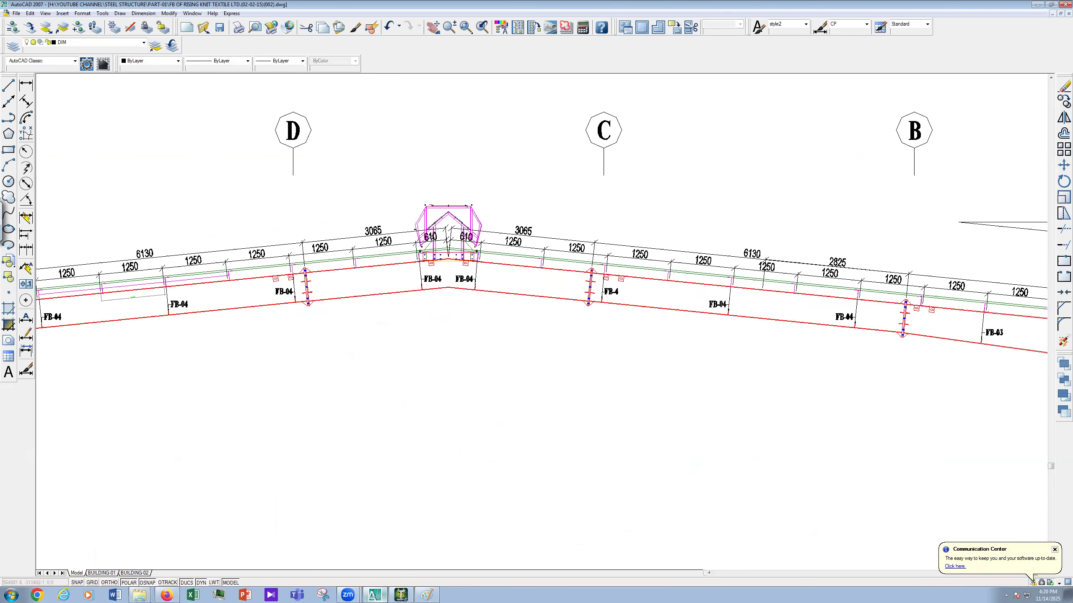
{"action": "middle_click_drag", "start_coordinate": [409, 277], "coordinate": [585, 278]}
{"action": "scroll", "coordinate": [585, 278], "scroll_direction": "up", "scroll_amount": 4}
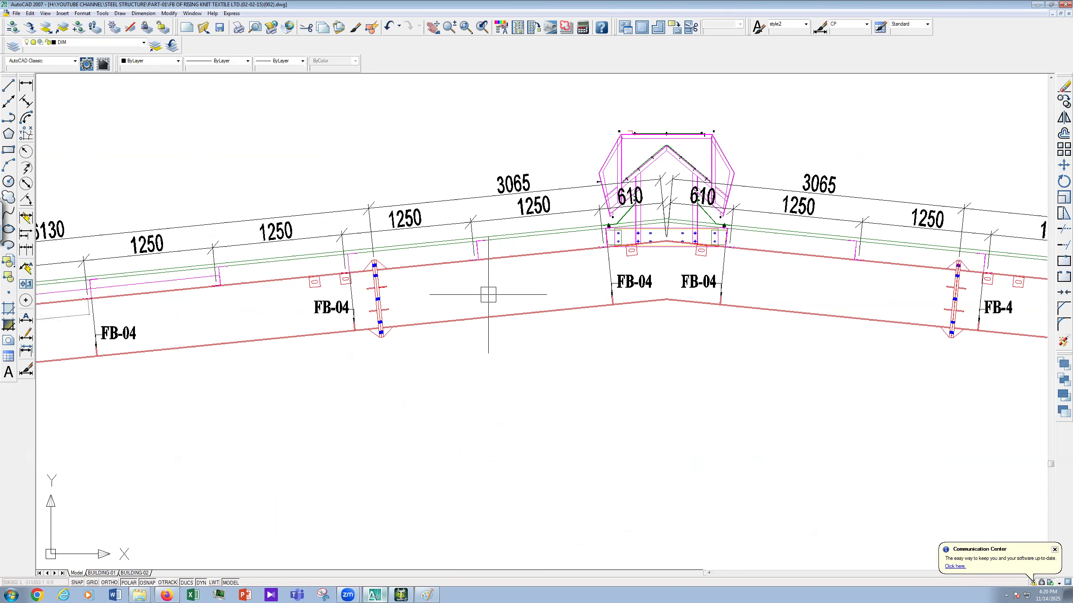
{"action": "scroll", "coordinate": [600, 272], "scroll_direction": "down", "scroll_amount": 7}
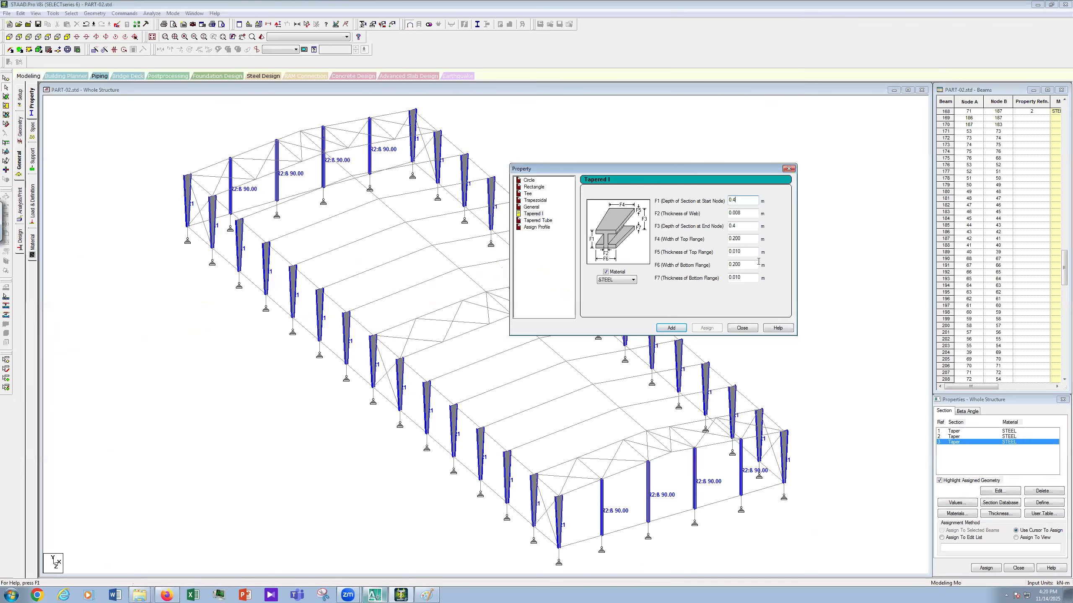
Back in STAAD.Pro, add the 0.4 m deep tapered section and another with a 0.3 m start depth, and finish defining sections.
{"action": "left_click", "coordinate": [672, 328]}
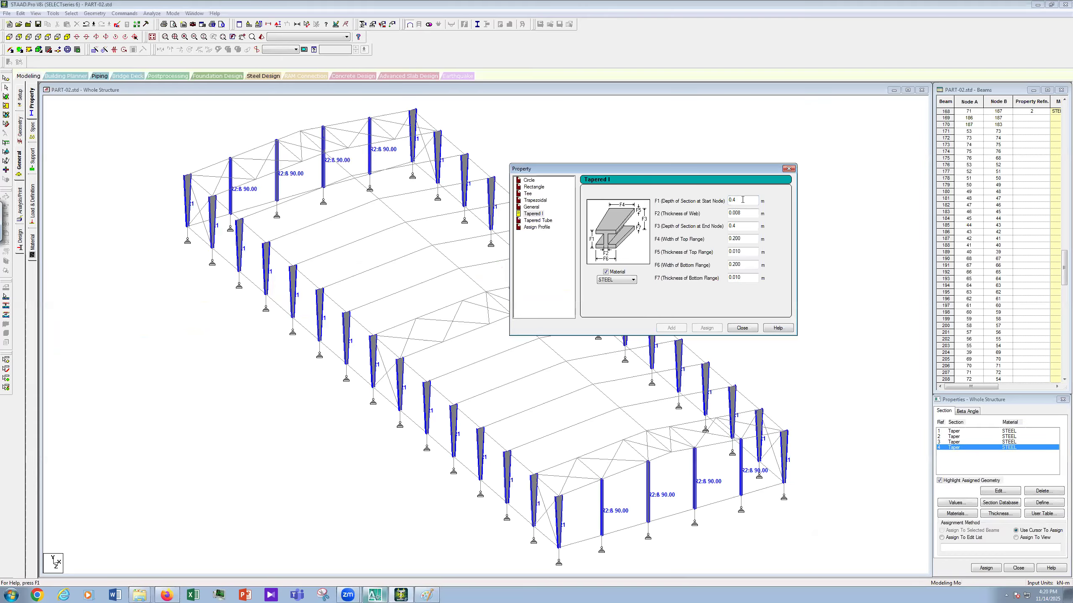
{"action": "key", "text": "BackSpace"}
{"action": "type", "text": "3"}
{"action": "left_click", "coordinate": [744, 224]}
{"action": "left_click", "coordinate": [676, 329]}
{"action": "key", "text": "Escape"}
Assign the third section, tapered from 0.9 to 0.4 m, to the selected eave-side rafter segments on both sides of all interior frames.
{"action": "left_click", "coordinate": [959, 443]}
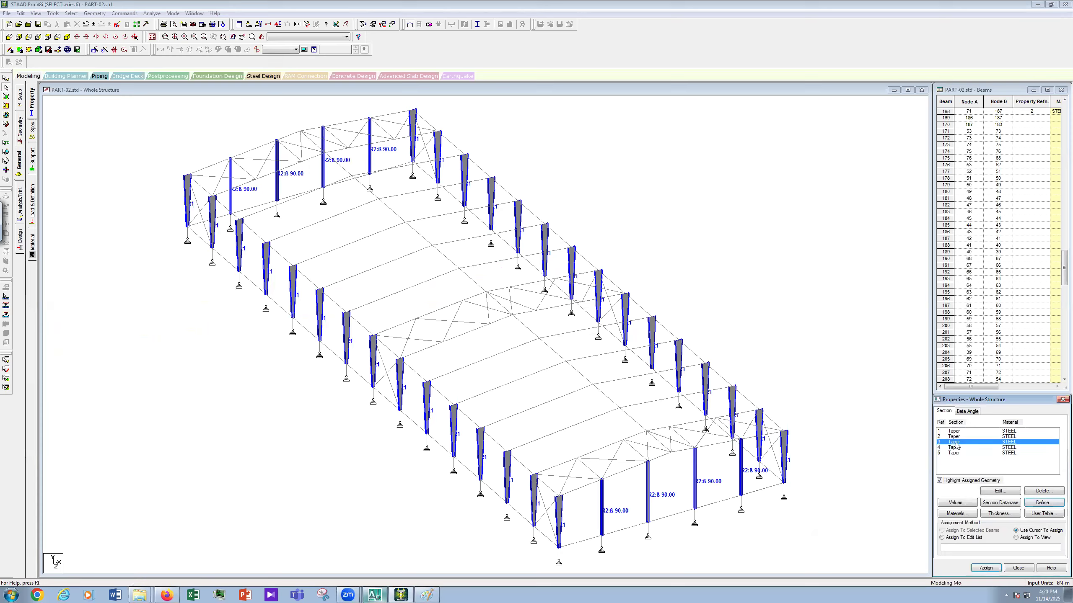
{"action": "left_click", "coordinate": [533, 442]}
{"action": "left_click", "coordinate": [556, 465], "text": "ctrl"}
{"action": "left_click", "coordinate": [501, 420], "text": "ctrl"}
{"action": "left_click", "coordinate": [458, 371], "text": "ctrl"}
{"action": "left_click", "coordinate": [418, 353], "text": "ctrl"}
{"action": "left_click", "coordinate": [398, 325], "text": "ctrl"}
{"action": "left_click", "coordinate": [373, 304], "text": "ctrl"}
{"action": "left_click", "coordinate": [346, 280], "text": "ctrl"}
{"action": "left_click", "coordinate": [313, 258], "text": "ctrl"}
{"action": "left_click", "coordinate": [286, 237], "text": "ctrl"}
{"action": "left_click", "coordinate": [260, 212], "text": "ctrl"}
{"action": "left_click", "coordinate": [250, 182], "text": "ctrl"}
{"action": "left_click", "coordinate": [423, 135], "text": "ctrl"}
{"action": "left_click", "coordinate": [443, 159], "text": "ctrl"}
{"action": "left_click", "coordinate": [468, 182], "text": "ctrl"}
{"action": "left_click", "coordinate": [484, 207], "text": "ctrl"}
{"action": "left_click", "coordinate": [518, 229], "text": "ctrl"}
{"action": "left_click", "coordinate": [533, 252], "text": "ctrl"}
{"action": "left_click", "coordinate": [585, 275], "text": "ctrl"}
{"action": "left_click", "coordinate": [592, 300], "text": "ctrl"}
{"action": "left_click", "coordinate": [613, 324], "text": "ctrl"}
{"action": "left_click", "coordinate": [644, 346], "text": "ctrl"}
{"action": "left_click", "coordinate": [667, 370], "text": "ctrl"}
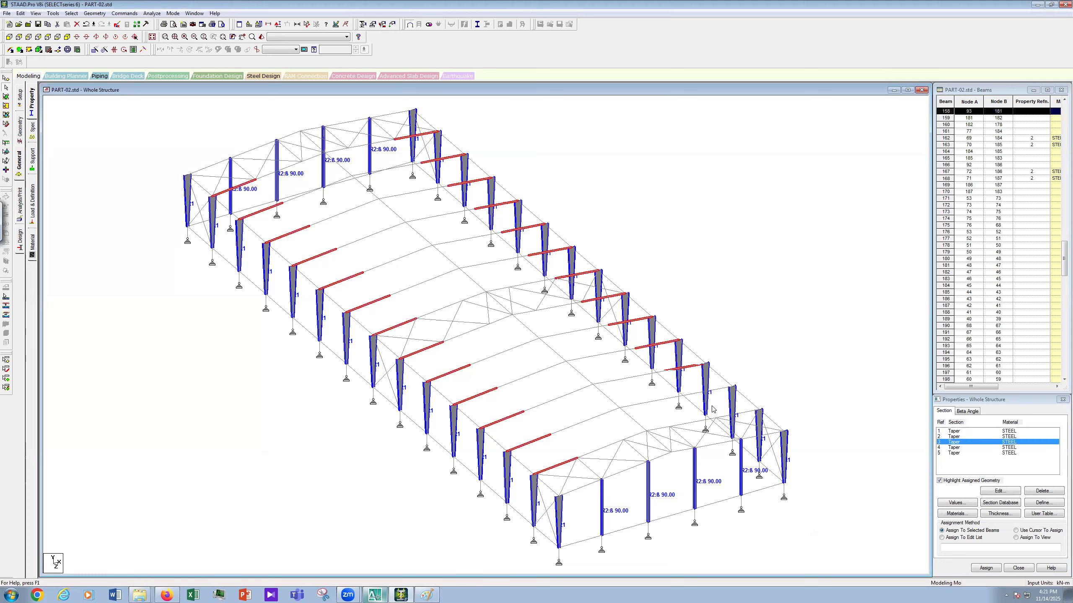
{"action": "left_click", "coordinate": [745, 414], "text": "ctrl"}
{"action": "left_click", "coordinate": [984, 568]}
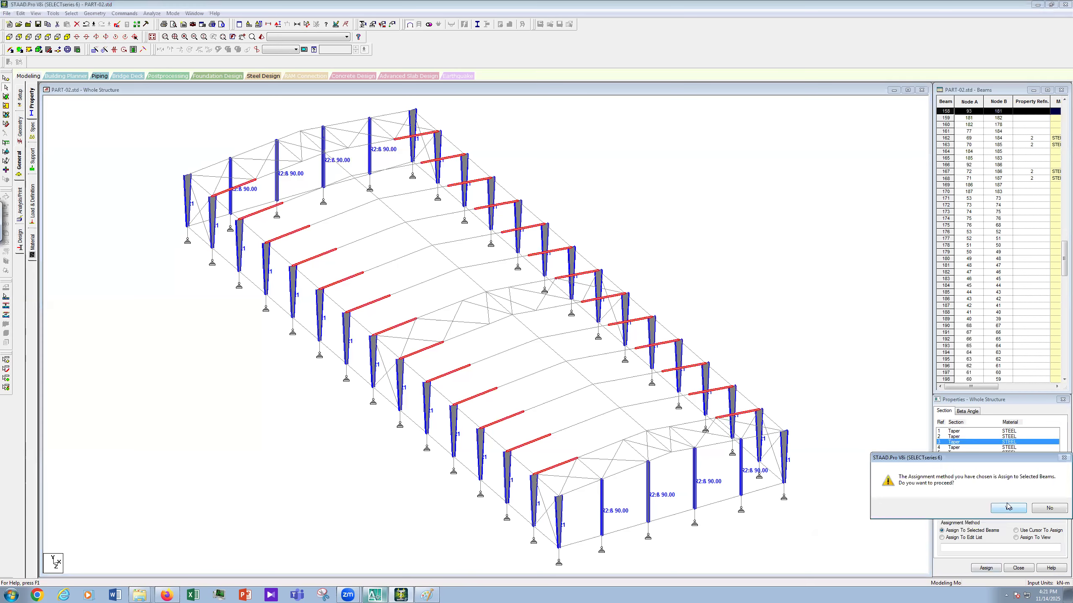
{"action": "key", "text": "Return"}
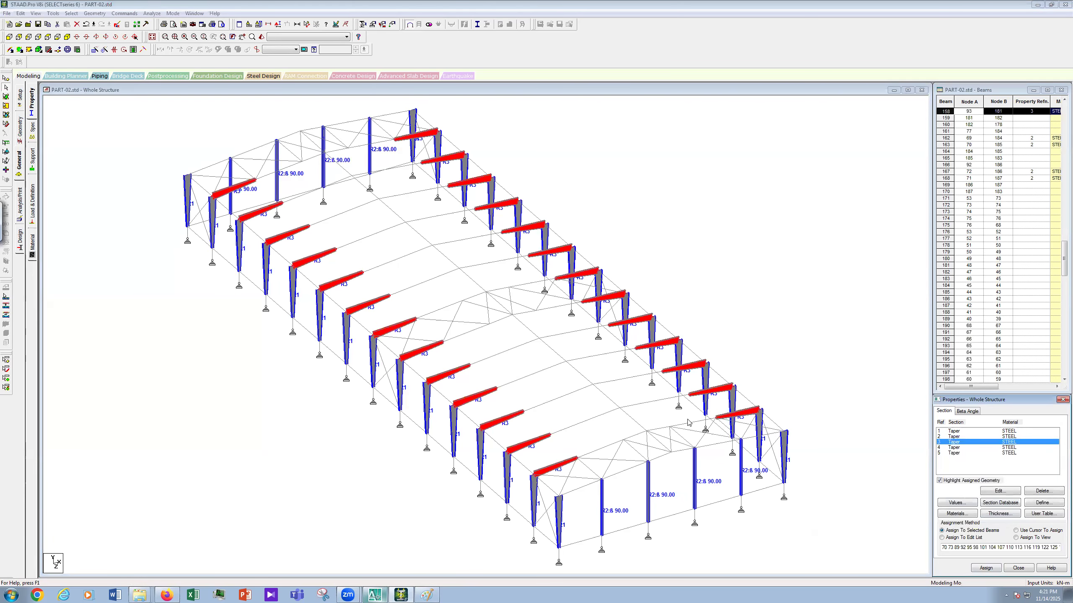
Assign the fourth section, 0.4 m deep, to the selected middle rafter segments on both roof slopes of all interior frames.
{"action": "left_click", "coordinate": [965, 447]}
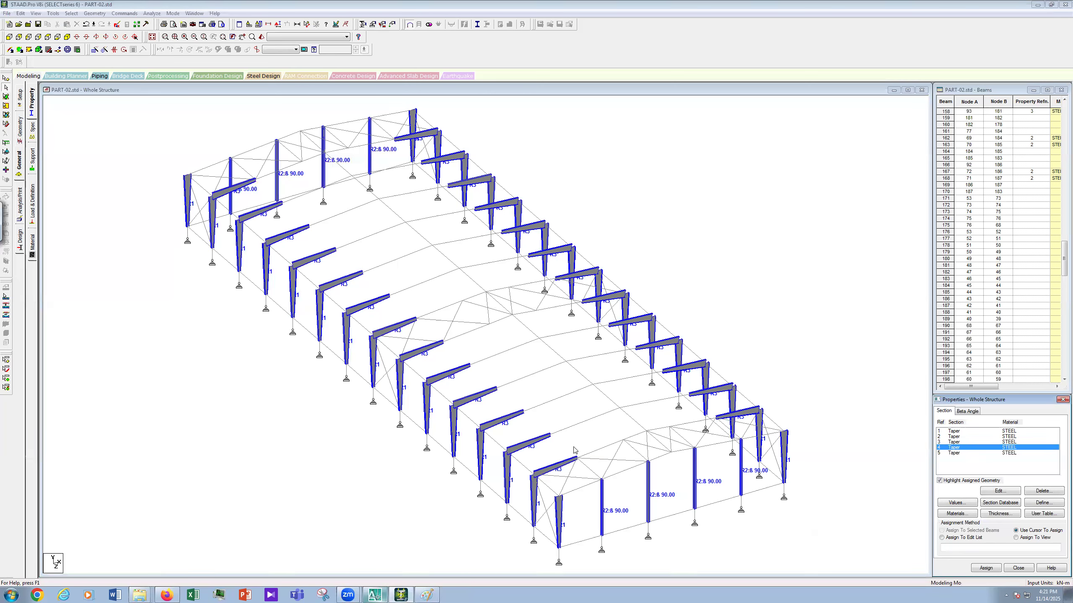
{"action": "left_click", "coordinate": [570, 428]}
{"action": "left_click", "coordinate": [533, 398], "text": "ctrl"}
{"action": "left_click", "coordinate": [597, 449], "text": "ctrl"}
{"action": "left_click", "coordinate": [681, 422], "text": "ctrl"}
{"action": "left_click", "coordinate": [666, 400], "text": "ctrl"}
{"action": "left_click", "coordinate": [638, 377], "text": "ctrl"}
{"action": "left_click", "coordinate": [610, 354], "text": "ctrl"}
{"action": "left_click", "coordinate": [496, 357], "text": "ctrl"}
{"action": "left_click", "coordinate": [586, 330], "text": "ctrl"}
{"action": "left_click", "coordinate": [463, 333], "text": "ctrl"}
{"action": "left_click", "coordinate": [560, 306], "text": "ctrl"}
{"action": "left_click", "coordinate": [438, 310], "text": "ctrl"}
{"action": "left_click", "coordinate": [572, 316]}
{"action": "left_click", "coordinate": [532, 282], "text": "ctrl"}
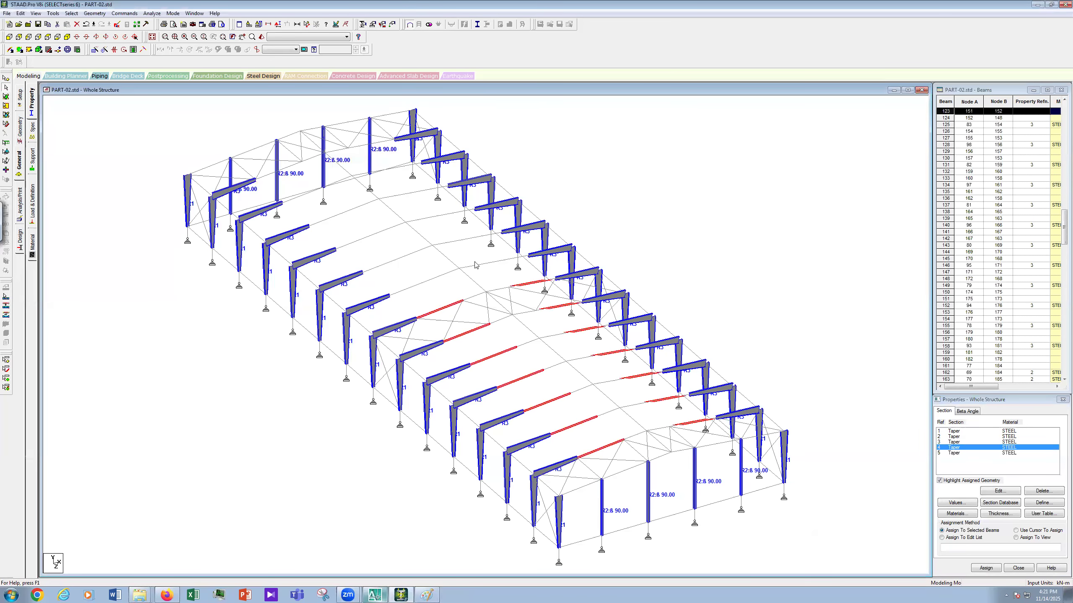
{"action": "left_click", "coordinate": [510, 260], "text": "ctrl"}
{"action": "left_click", "coordinate": [448, 214], "text": "ctrl"}
{"action": "left_click", "coordinate": [419, 191], "text": "ctrl"}
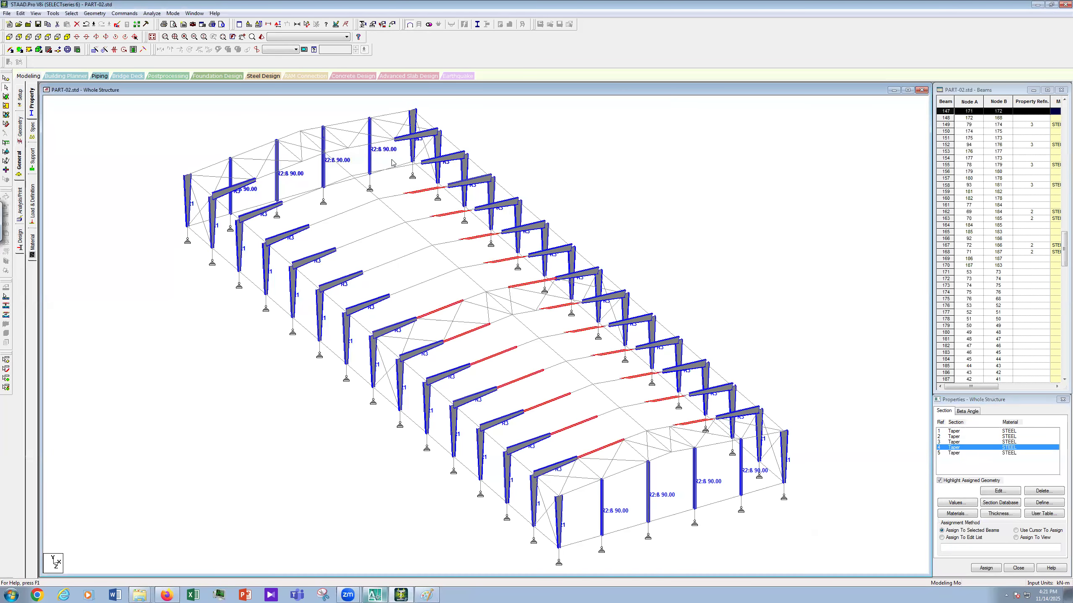
{"action": "left_click", "coordinate": [317, 223], "text": "ctrl"}
{"action": "left_click", "coordinate": [356, 242], "text": "ctrl"}
{"action": "left_click", "coordinate": [384, 266], "text": "ctrl"}
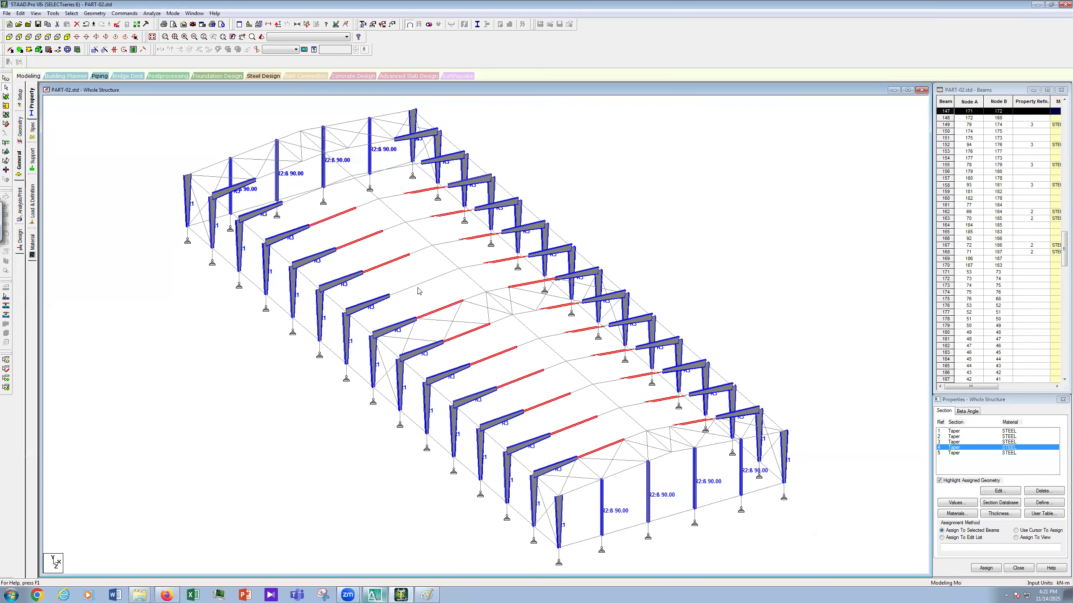
{"action": "left_click", "coordinate": [418, 287], "text": "ctrl"}
{"action": "scroll", "coordinate": [443, 307], "scroll_direction": "up", "scroll_amount": 1}
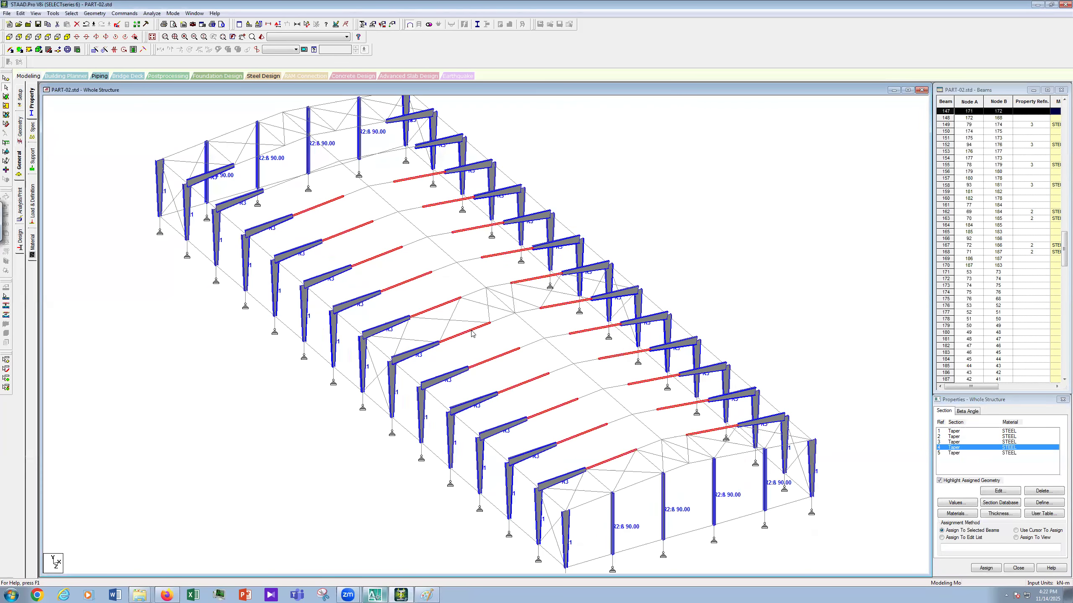
{"action": "left_click", "coordinate": [97, 38]}
{"action": "left_click", "coordinate": [97, 37]}
{"action": "left_click", "coordinate": [97, 37]}
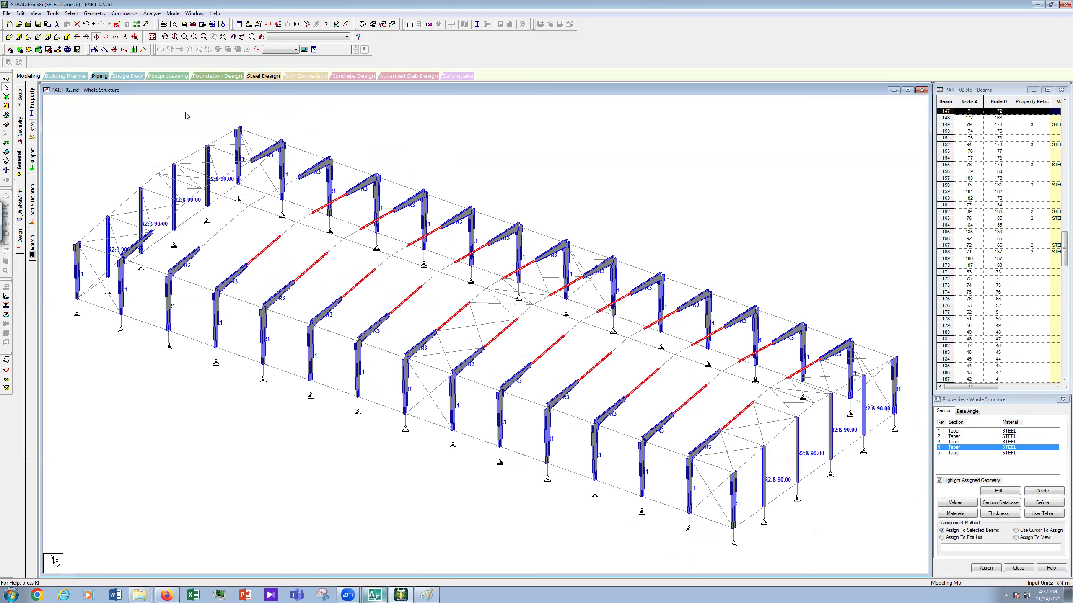
{"action": "left_click", "coordinate": [257, 210], "text": "ctrl"}
{"action": "left_click", "coordinate": [208, 261], "text": "ctrl"}
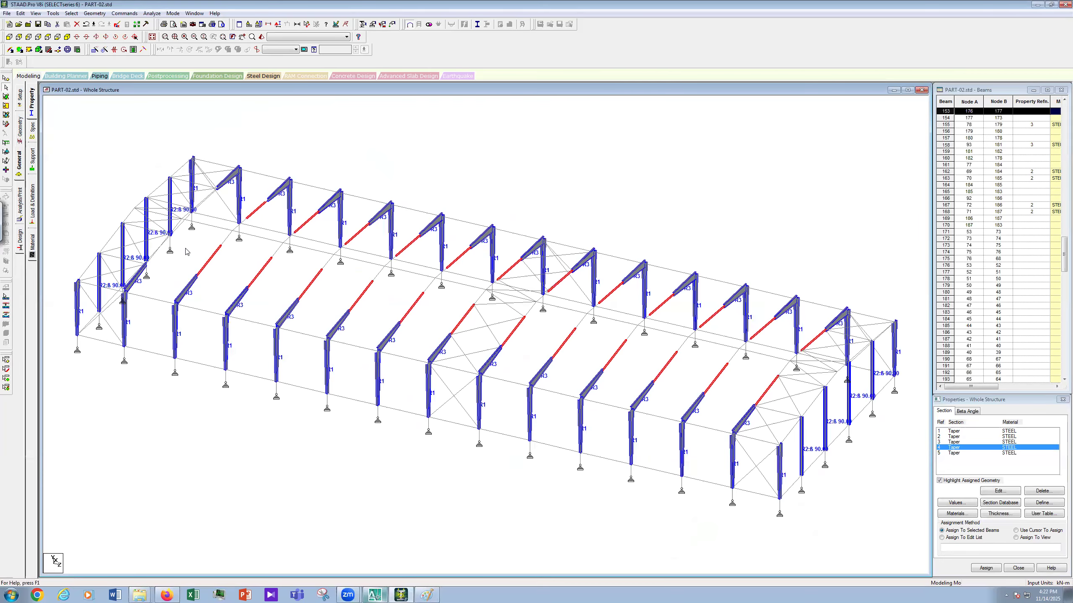
{"action": "left_click", "coordinate": [95, 38]}
{"action": "left_click", "coordinate": [96, 37]}
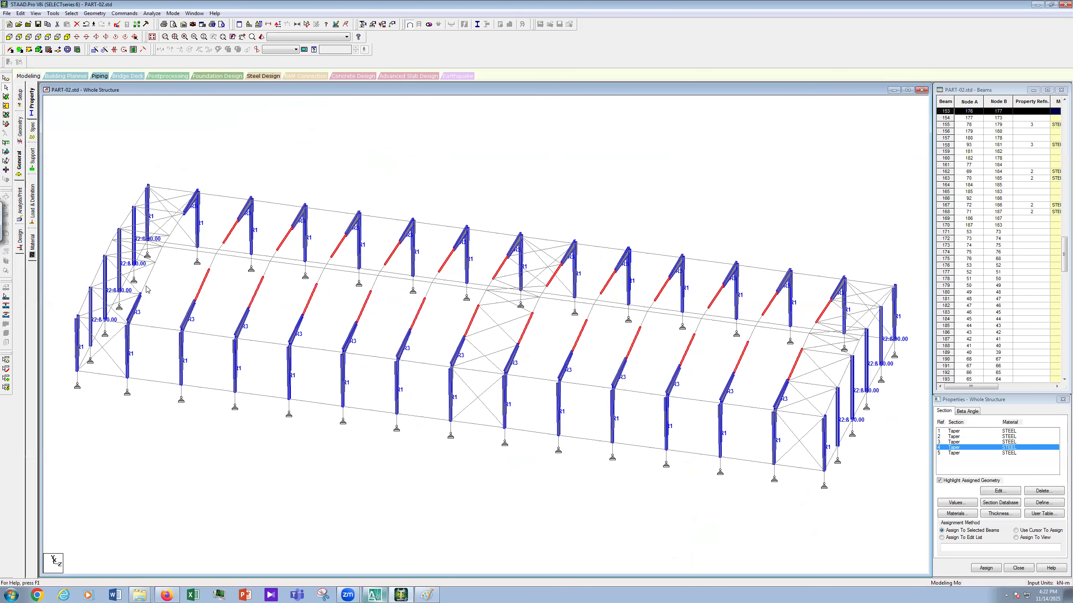
{"action": "left_click", "coordinate": [145, 287], "text": "ctrl"}
{"action": "left_click", "coordinate": [176, 226], "text": "ctrl"}
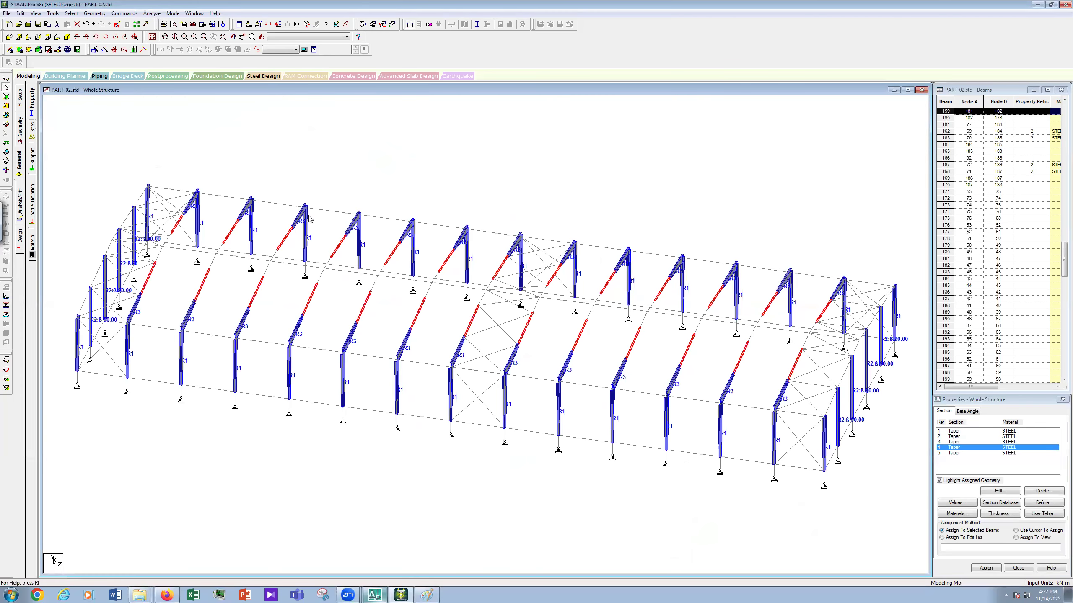
{"action": "scroll", "coordinate": [460, 282], "scroll_direction": "down", "scroll_amount": 1}
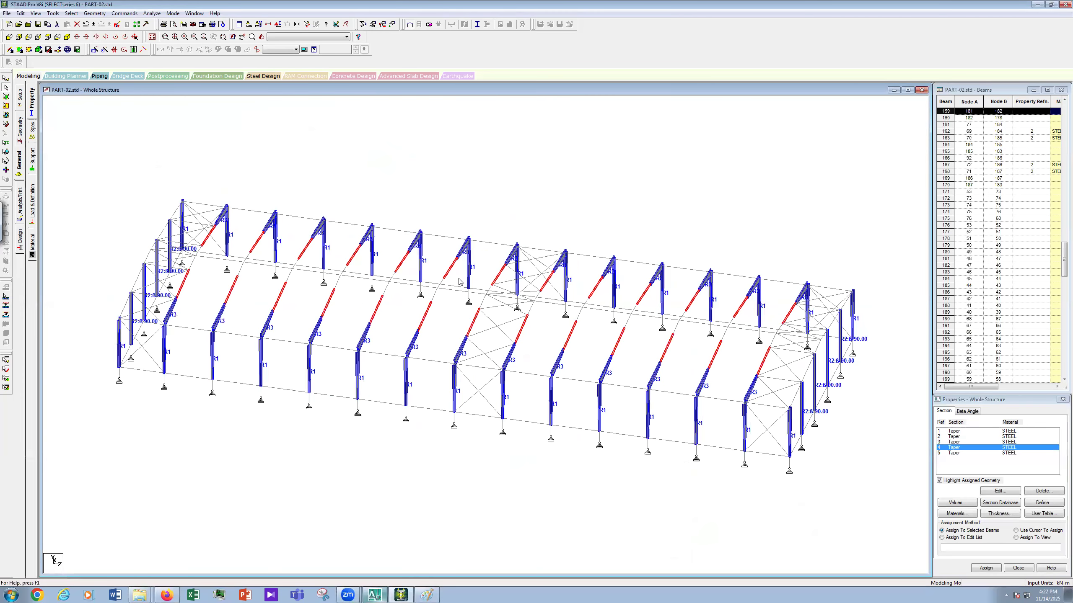
{"action": "left_click", "coordinate": [986, 568]}
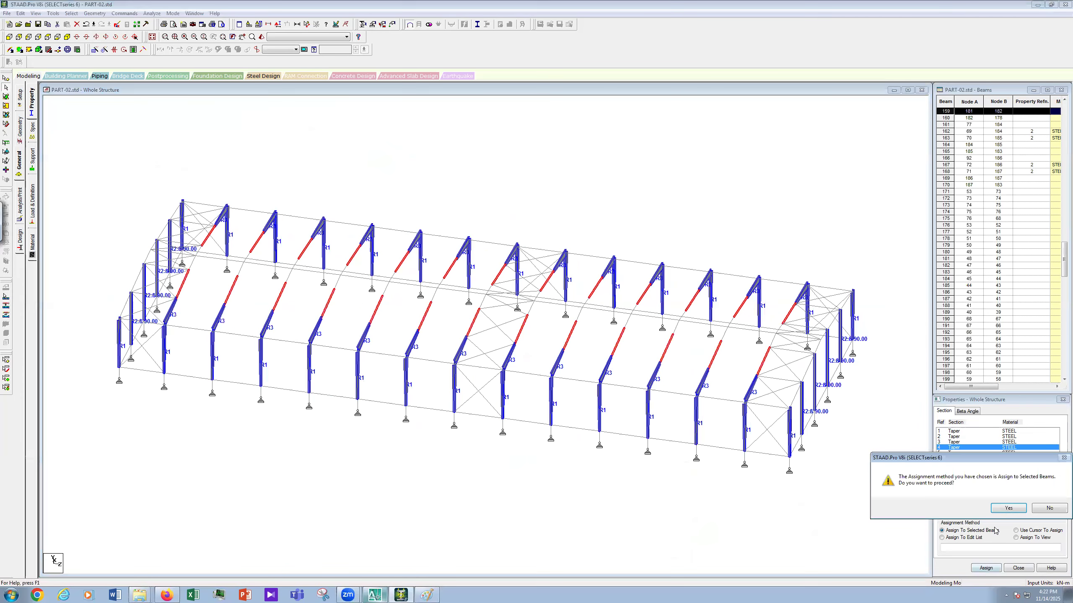
{"action": "left_click", "coordinate": [1008, 509]}
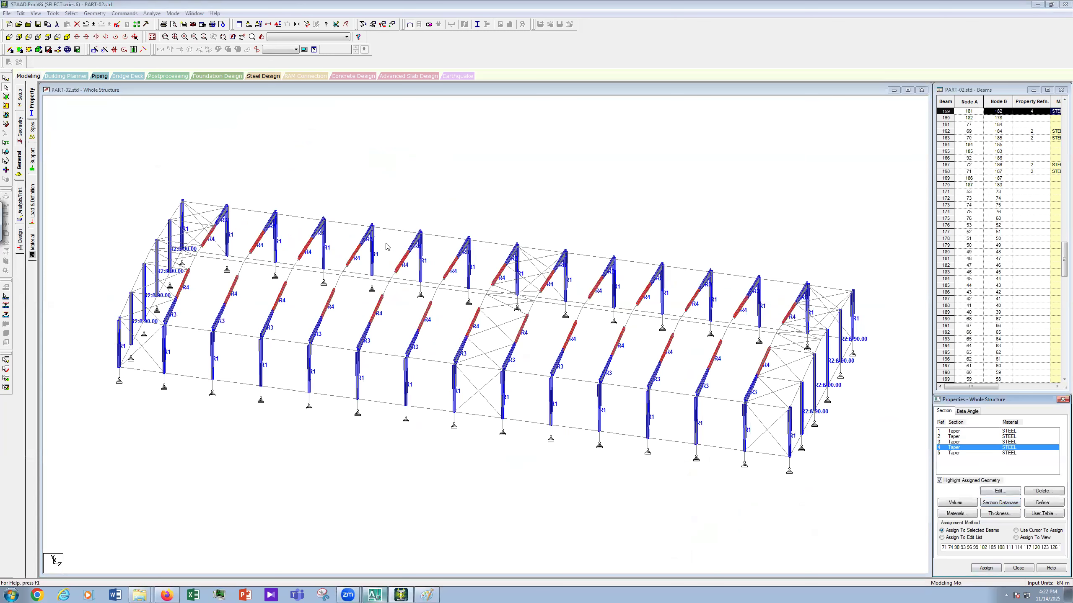
Assign the fifth section, with 0.3 m start depth, to the selected rafter segments on both sides of the ridge in all interior frames.
{"action": "left_click", "coordinate": [218, 267]}
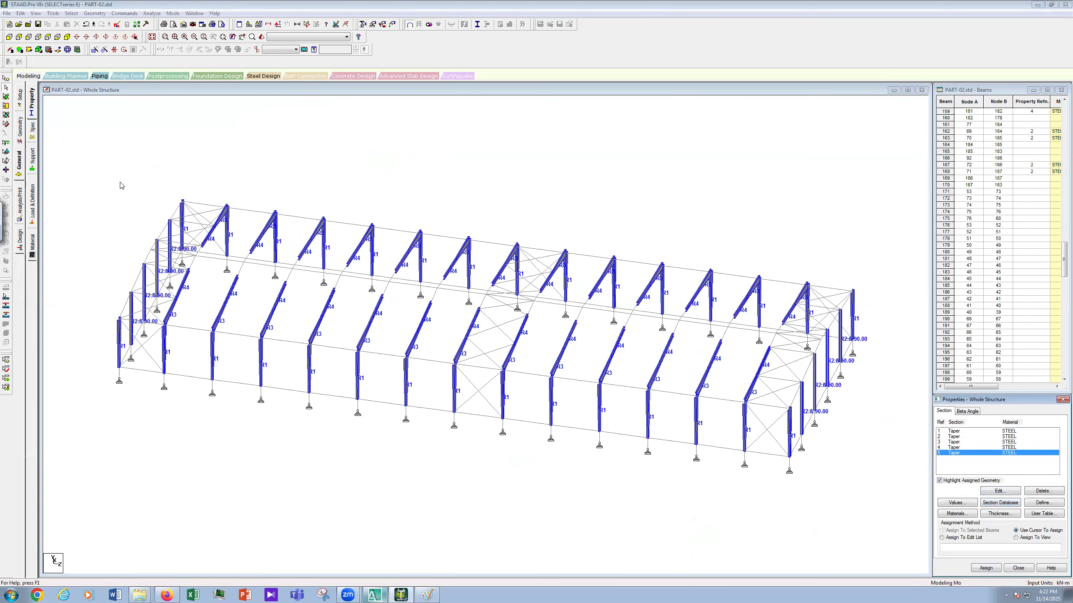
{"action": "left_click", "coordinate": [154, 38]}
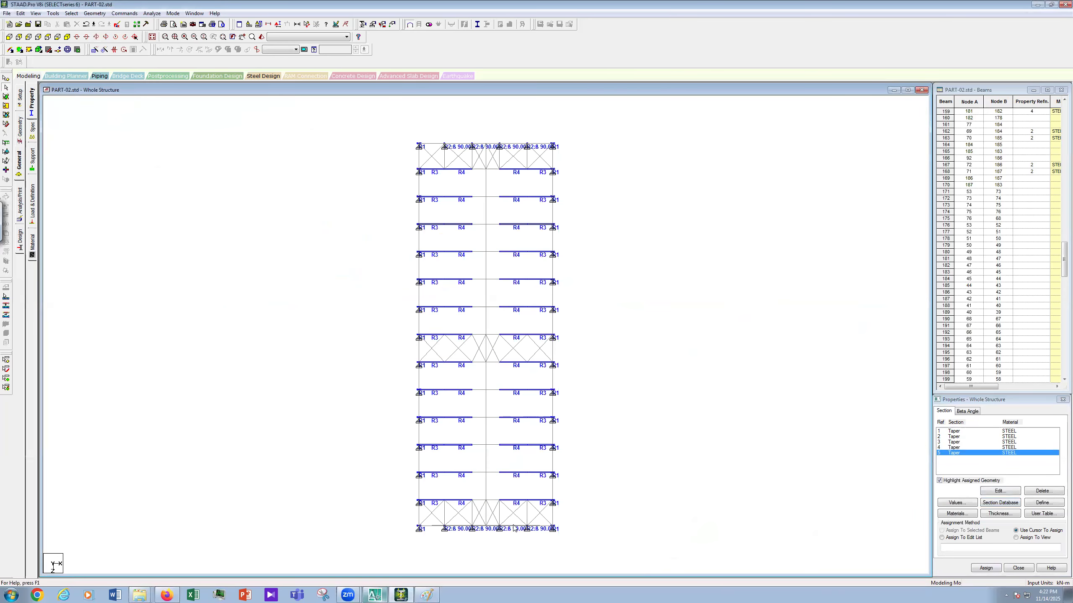
{"action": "left_click", "coordinate": [485, 501]}
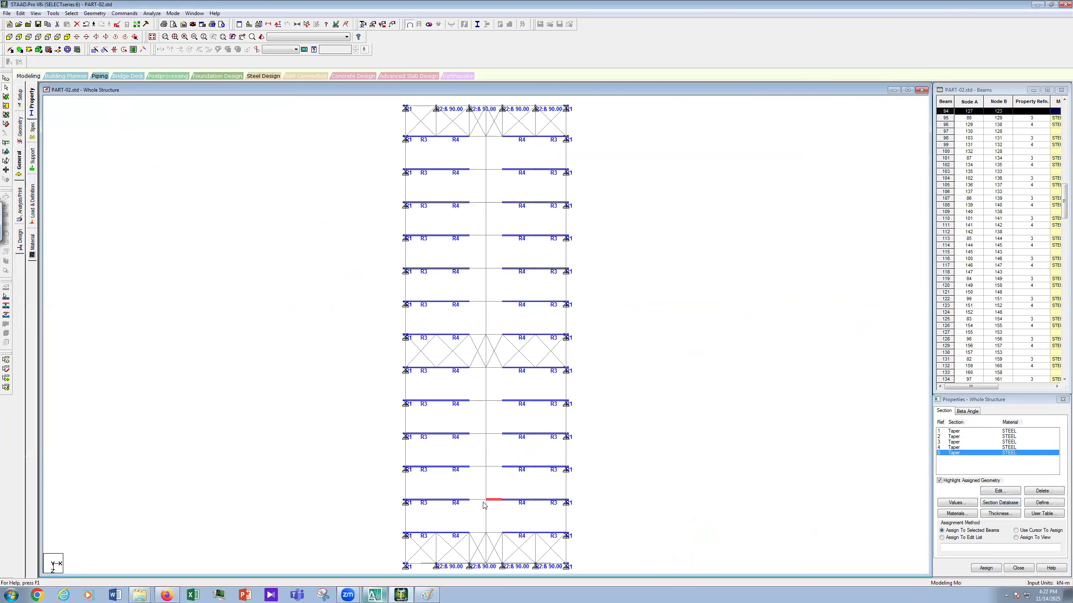
{"action": "left_click", "coordinate": [483, 467], "text": "ctrl"}
{"action": "left_click", "coordinate": [495, 468], "text": "ctrl"}
{"action": "left_click_drag", "start_coordinate": [473, 447], "coordinate": [473, 448], "text": "ctrl"}
{"action": "left_click_drag", "start_coordinate": [489, 389], "coordinate": [496, 445], "text": "ctrl"}
{"action": "left_click", "coordinate": [480, 368], "text": "ctrl"}
{"action": "left_click", "coordinate": [494, 368], "text": "ctrl"}
{"action": "left_click", "coordinate": [486, 335], "text": "ctrl"}
{"action": "left_click", "coordinate": [501, 335], "text": "ctrl"}
{"action": "left_click_drag", "start_coordinate": [494, 157], "coordinate": [492, 321], "text": "ctrl"}
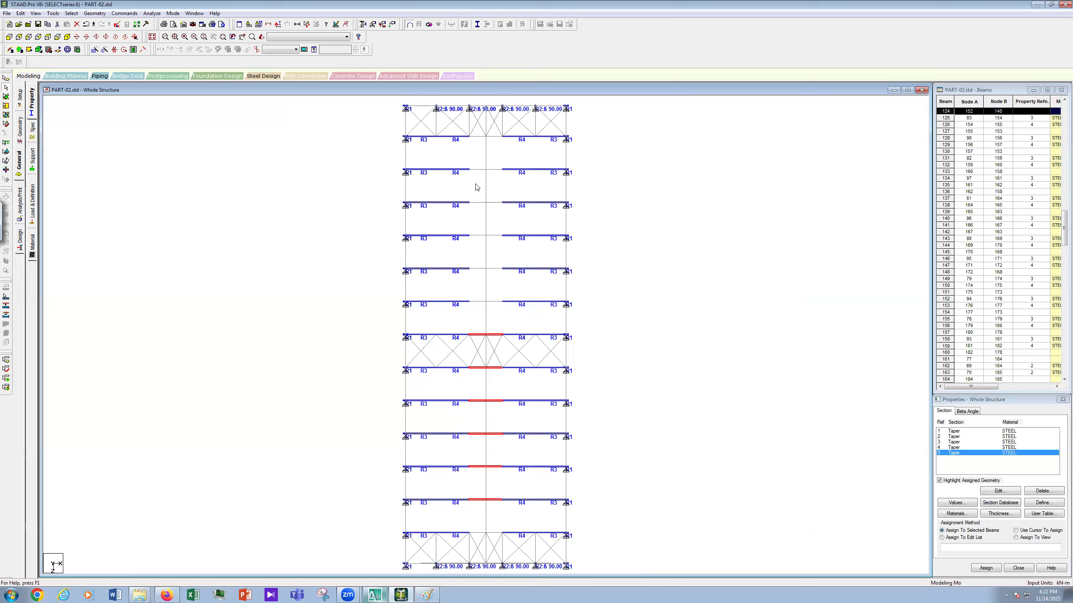
{"action": "left_click_drag", "start_coordinate": [482, 153], "coordinate": [490, 321], "text": "ctrl"}
{"action": "left_click", "coordinate": [496, 269], "text": "ctrl"}
{"action": "left_click", "coordinate": [497, 235], "text": "ctrl"}
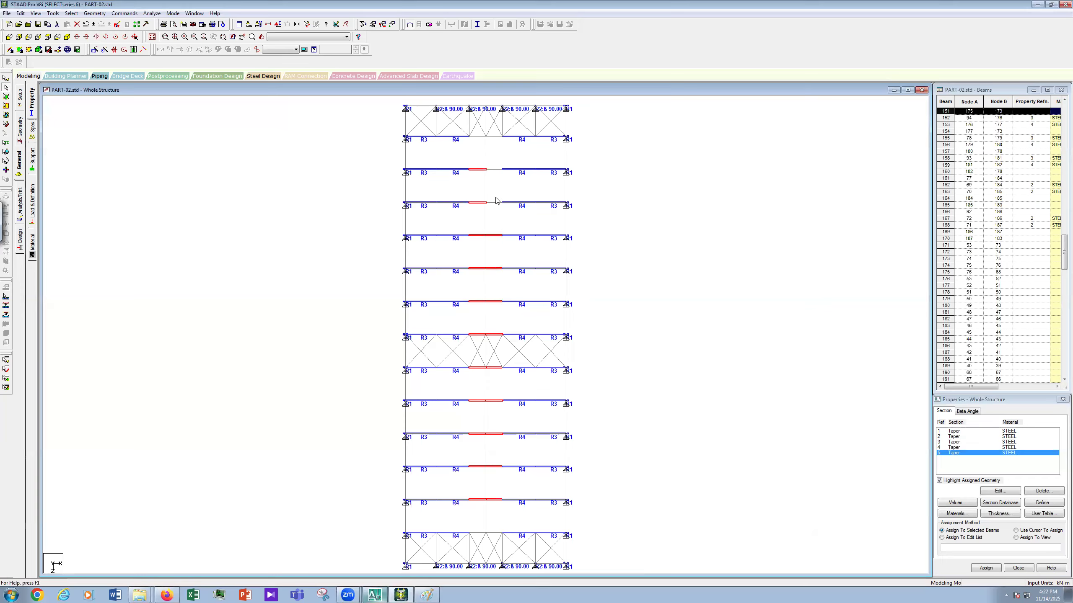
{"action": "left_click", "coordinate": [496, 202], "text": "ctrl"}
{"action": "left_click", "coordinate": [496, 169], "text": "ctrl"}
{"action": "left_click", "coordinate": [480, 137], "text": "ctrl"}
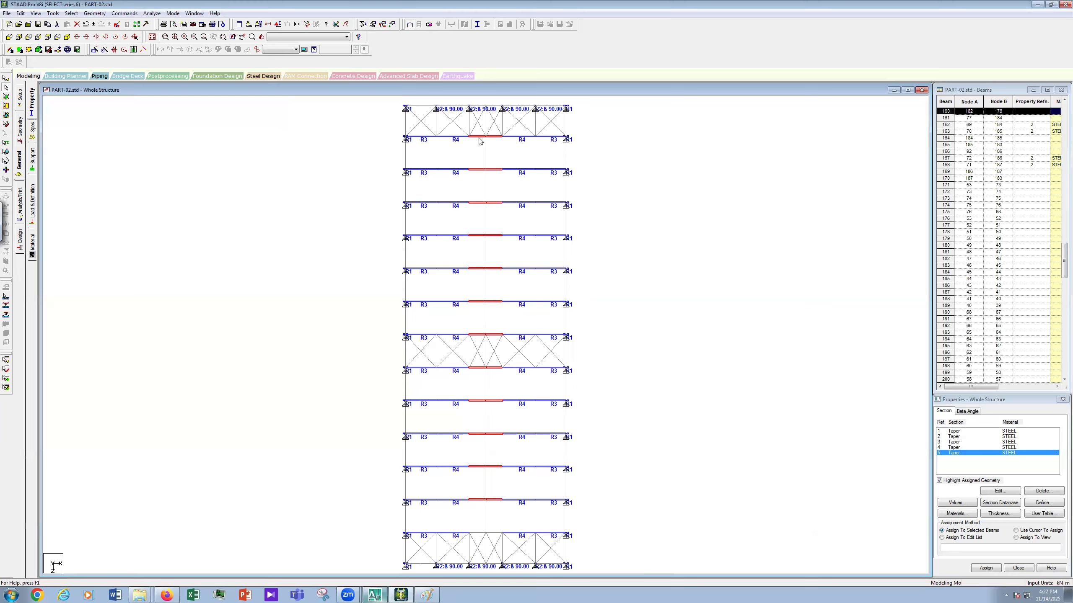
{"action": "left_click", "coordinate": [153, 37]}
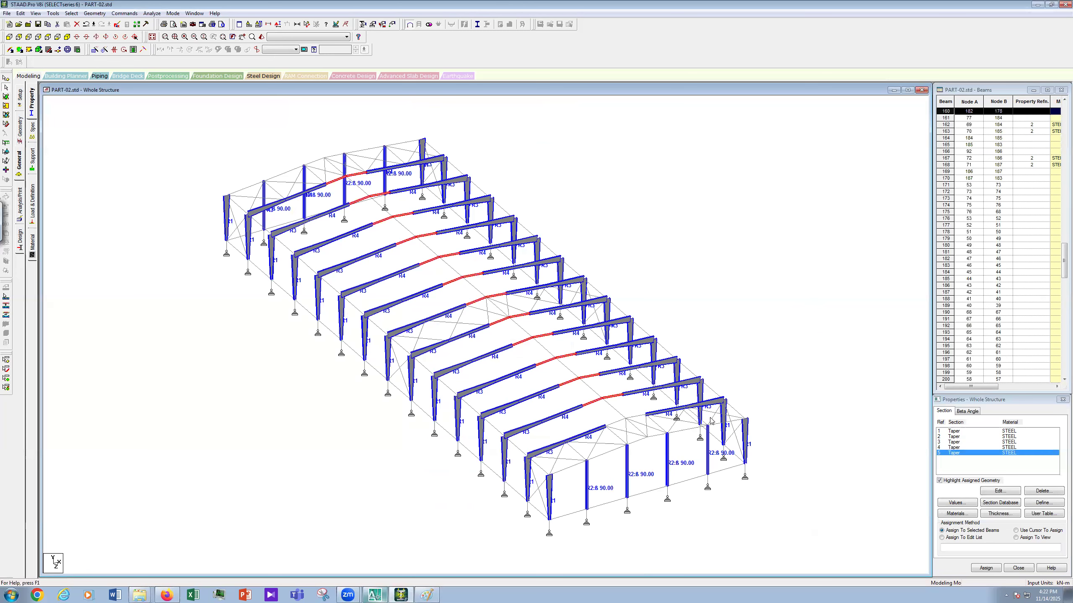
{"action": "left_click", "coordinate": [634, 417], "text": "ctrl"}
{"action": "left_click", "coordinate": [614, 424], "text": "ctrl"}
{"action": "scroll", "coordinate": [809, 483], "scroll_direction": "up", "scroll_amount": 1}
{"action": "scroll", "coordinate": [809, 482], "scroll_direction": "down", "scroll_amount": 1}
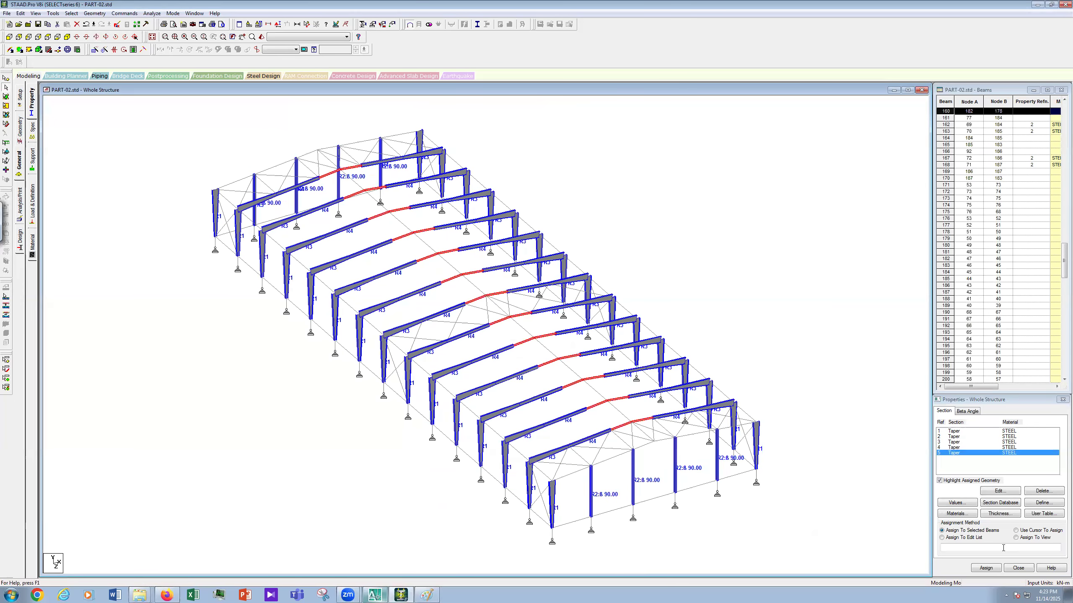
{"action": "left_click", "coordinate": [986, 568]}
{"action": "left_click", "coordinate": [1008, 508]}
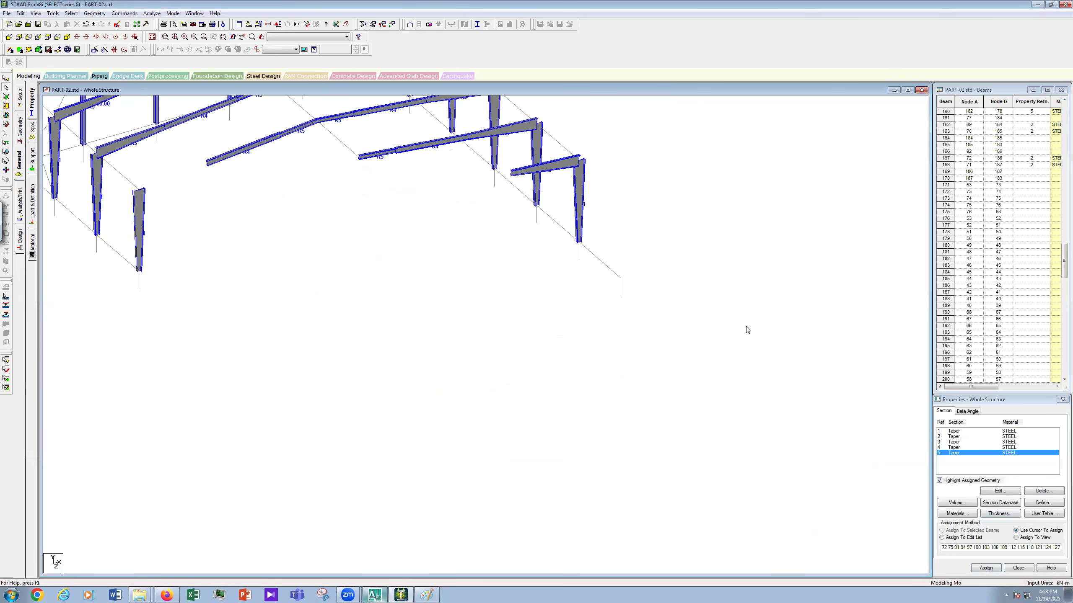
{"action": "scroll", "coordinate": [747, 330], "scroll_direction": "down", "scroll_amount": 1}
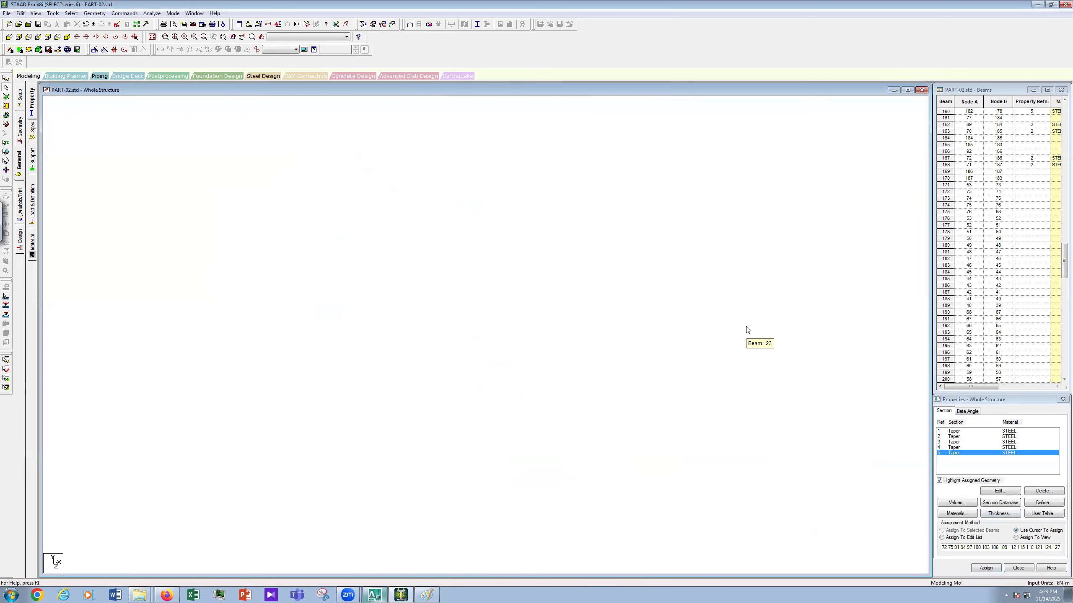
{"action": "scroll", "coordinate": [746, 330], "scroll_direction": "down", "scroll_amount": 1}
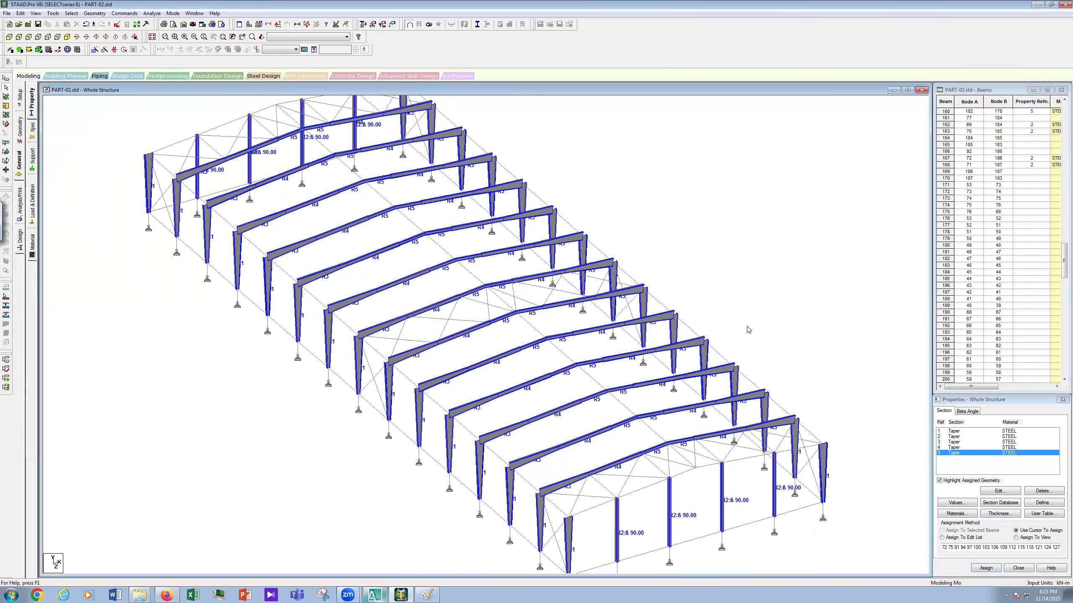
Start defining a Tapered I section with 0.200 m start depth, 0.005 m web thickness and 0.200 m end depth.
{"action": "scroll", "coordinate": [748, 330], "scroll_direction": "down", "scroll_amount": 1}
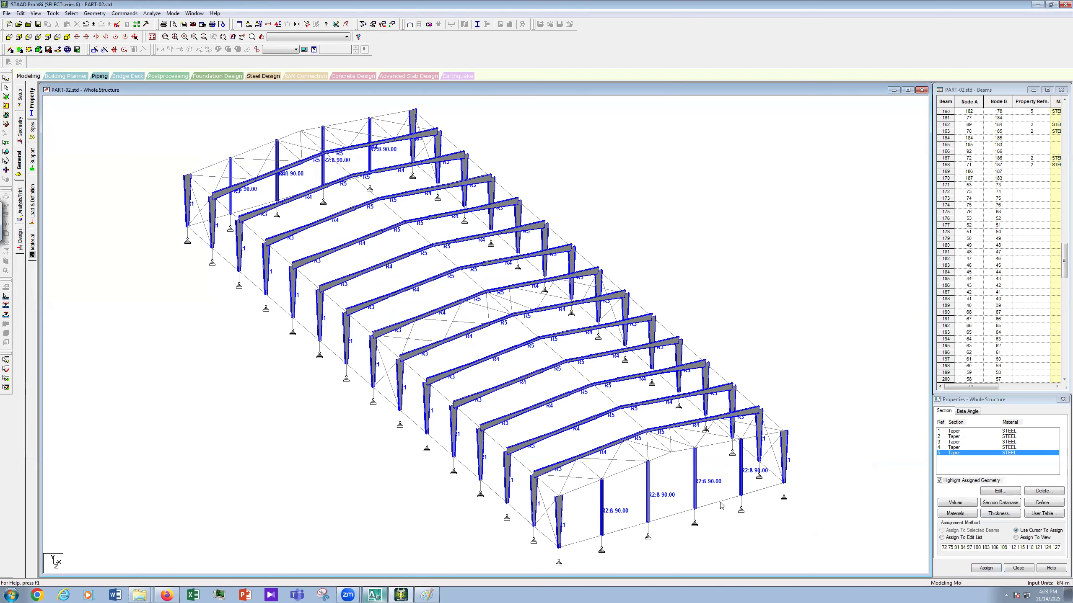
{"action": "left_click", "coordinate": [1041, 504]}
{"action": "left_click", "coordinate": [417, 257]}
{"action": "left_click", "coordinate": [621, 245]}
{"action": "left_click", "coordinate": [620, 245]}
{"action": "type", "text": ".200"}
{"action": "left_click", "coordinate": [627, 257]}
{"action": "type", "text": ".005"}
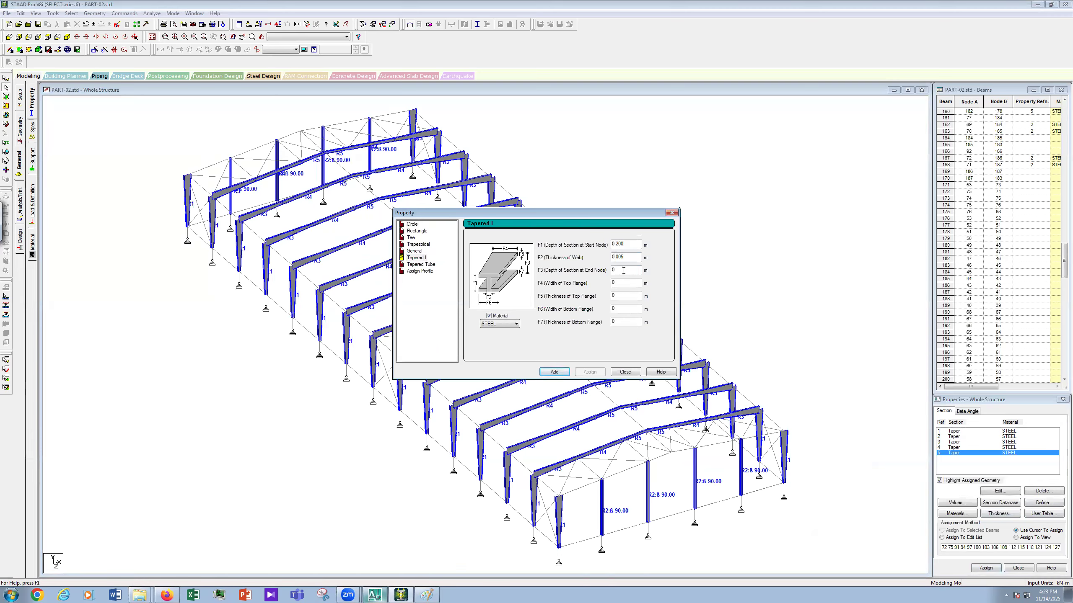
{"action": "type", "text": ".20"}
Set both flange widths to 0.200 m, top flange thickness to 0.008 m and bottom flange thickness to 0008, then add the section and finish defining.
{"action": "left_click", "coordinate": [620, 284]}
{"action": "type", "text": ".200"}
{"action": "left_click", "coordinate": [622, 310]}
{"action": "type", "text": ".20"}
{"action": "type", "text": "8"}
{"action": "left_click", "coordinate": [626, 322]}
{"action": "type", "text": "00"}
{"action": "left_click", "coordinate": [630, 273]}
{"action": "left_click", "coordinate": [554, 372]}
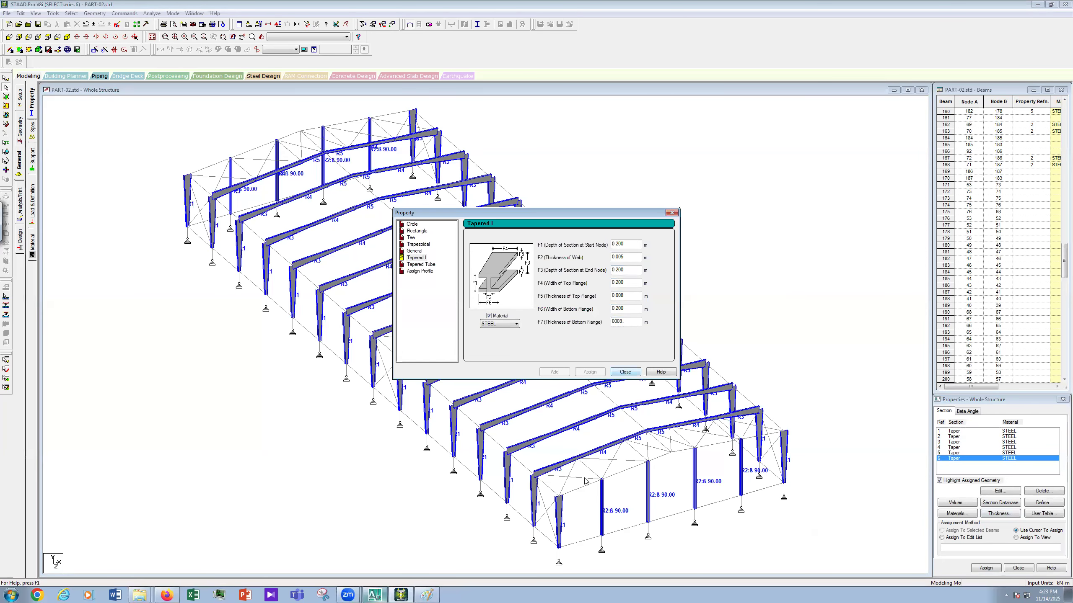
{"action": "key", "text": "Escape"}
Assign the sixth tapered section to all rafter segments of the two gable end frames.
{"action": "left_click", "coordinate": [612, 475]}
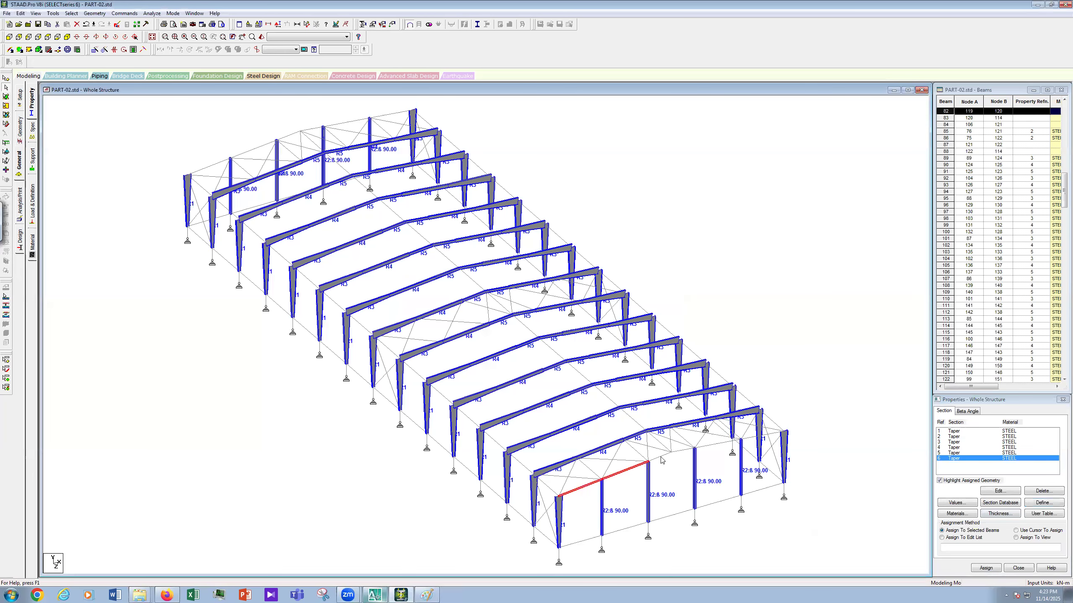
{"action": "left_click", "coordinate": [682, 450], "text": "ctrl"}
{"action": "left_click", "coordinate": [731, 442], "text": "ctrl"}
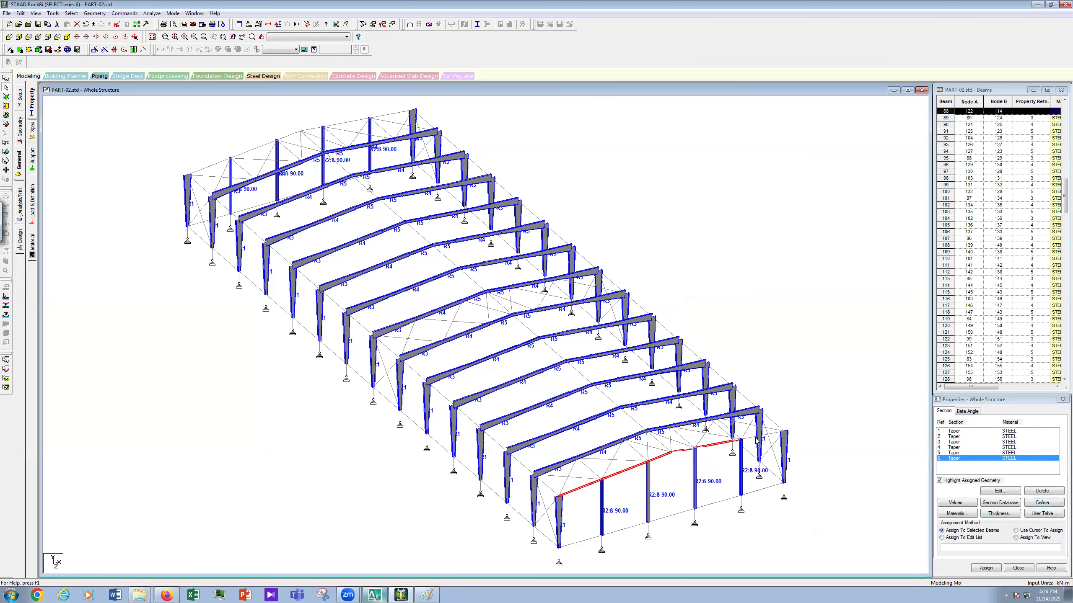
{"action": "left_click", "coordinate": [754, 439], "text": "ctrl"}
{"action": "left_click", "coordinate": [250, 151], "text": "ctrl"}
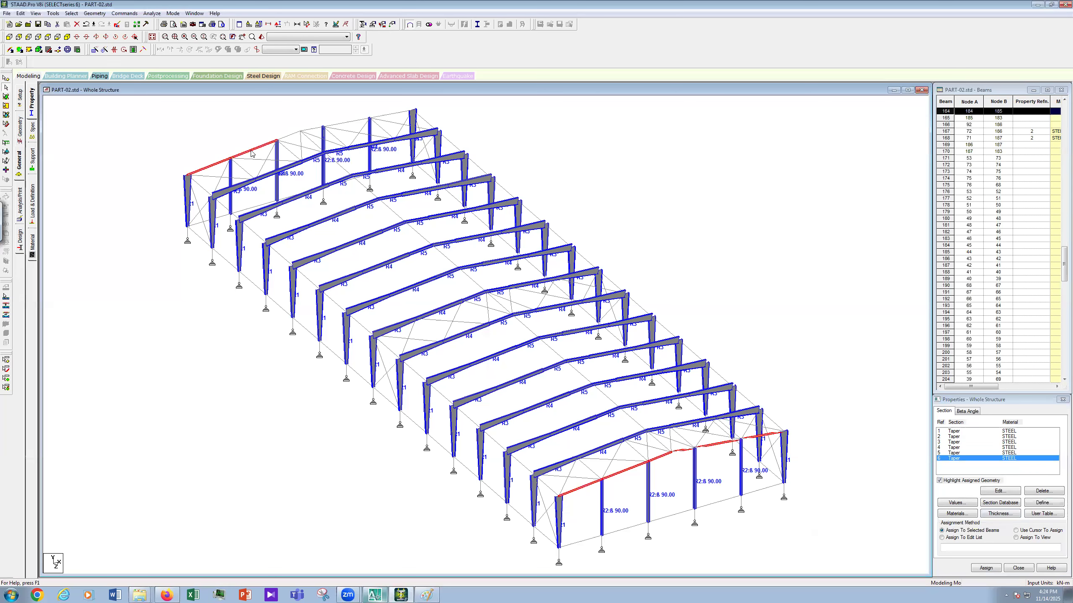
{"action": "left_click", "coordinate": [311, 131], "text": "ctrl"}
{"action": "left_click", "coordinate": [404, 112], "text": "ctrl"}
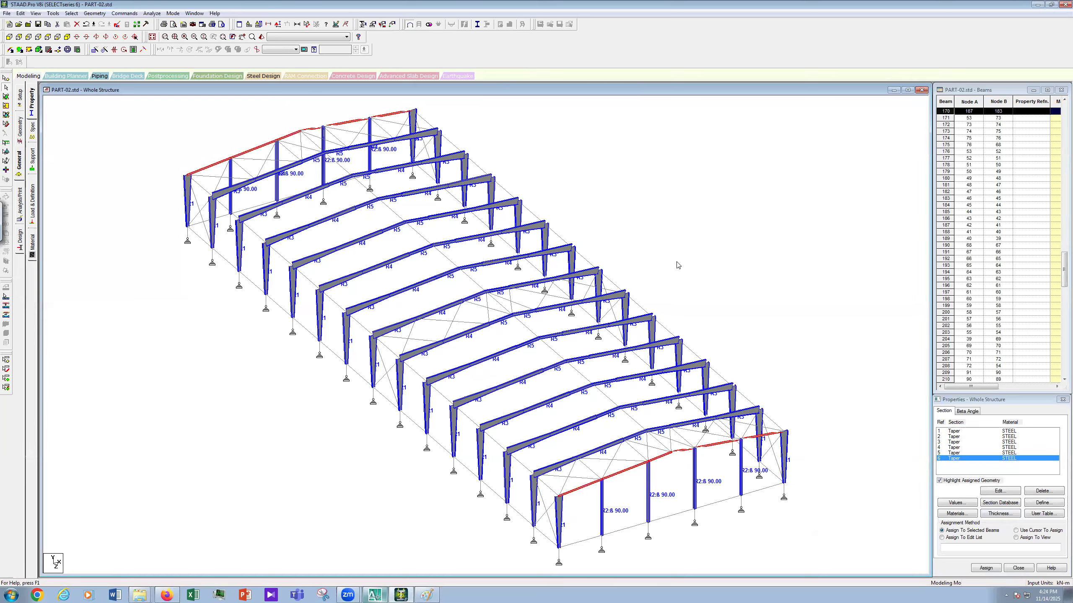
{"action": "left_click", "coordinate": [991, 569]}
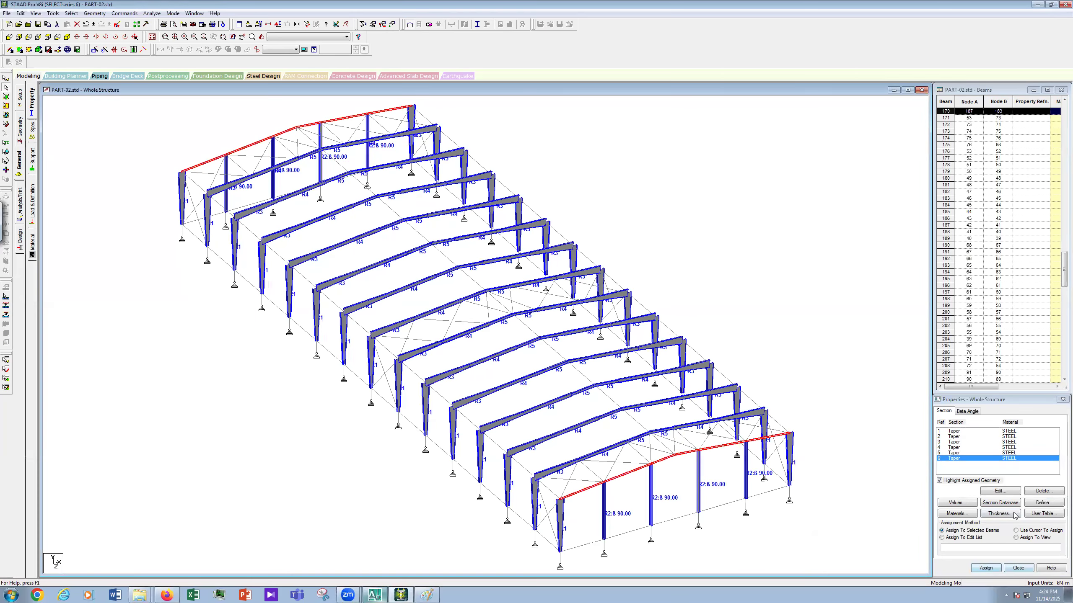
{"action": "left_click", "coordinate": [996, 497]}
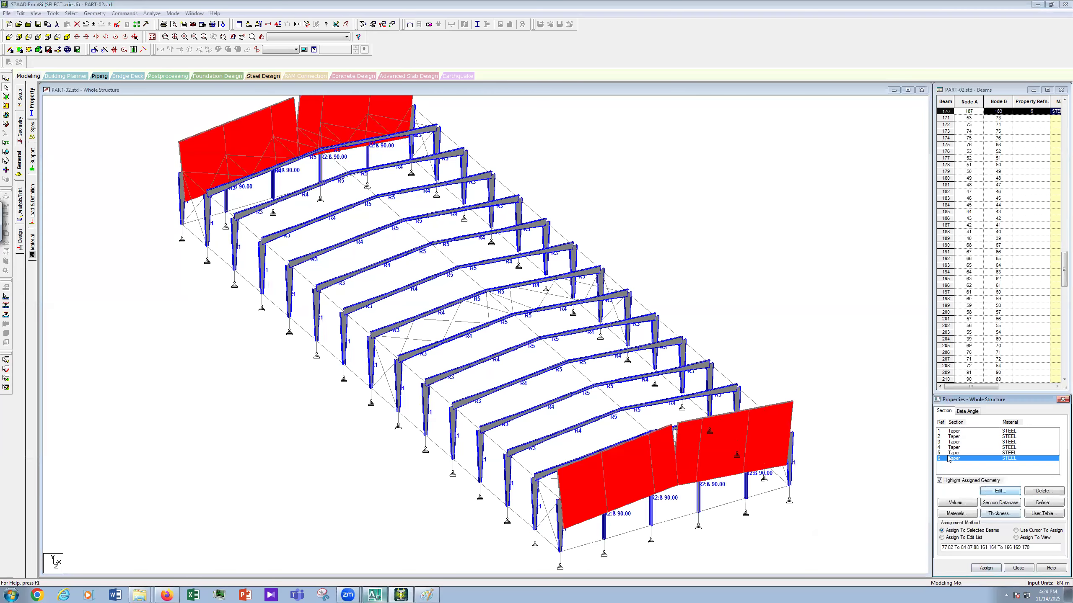
Edit the sixth tapered section to correct its bottom flange thickness, and clear the beam selection.
{"action": "left_click", "coordinate": [1000, 491]}
{"action": "left_click", "coordinate": [756, 275]}
{"action": "scroll", "coordinate": [755, 275], "scroll_direction": "down", "scroll_amount": 1}
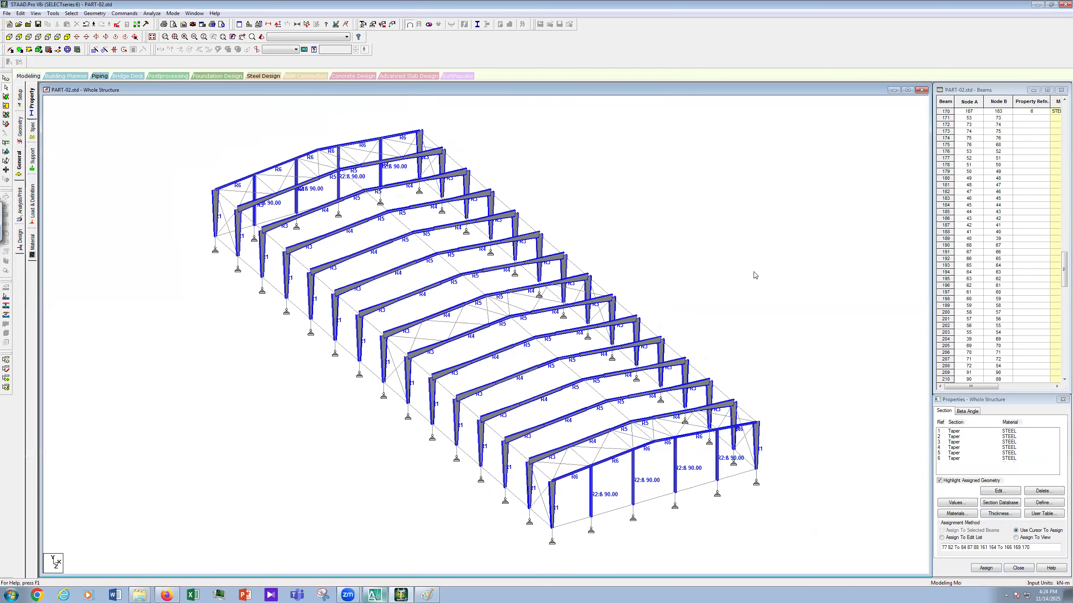
{"action": "scroll", "coordinate": [755, 275], "scroll_direction": "up", "scroll_amount": 1}
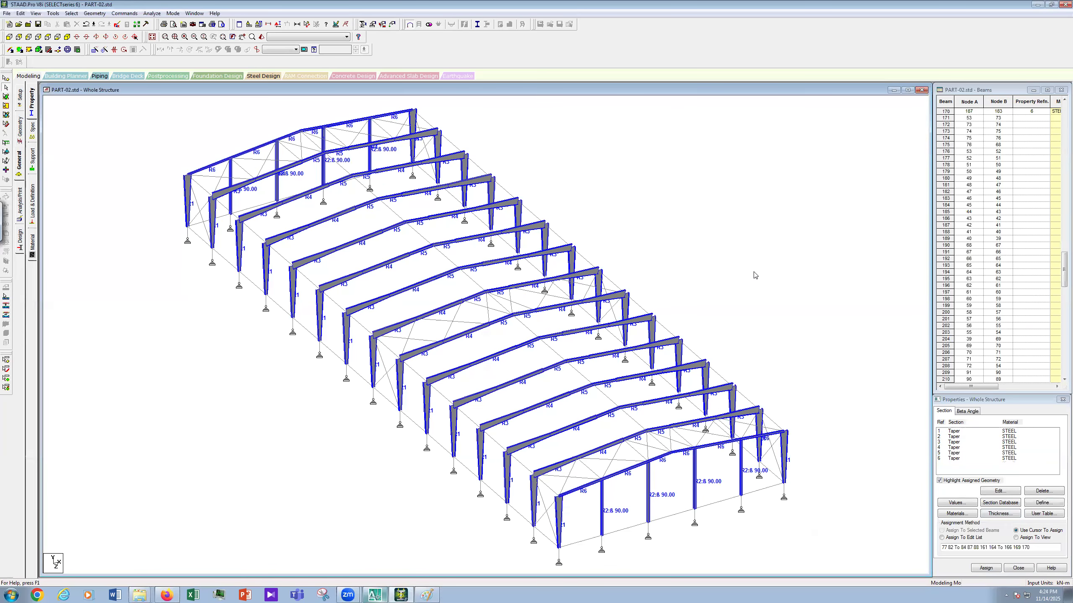
{"action": "scroll", "coordinate": [755, 276], "scroll_direction": "up", "scroll_amount": 1}
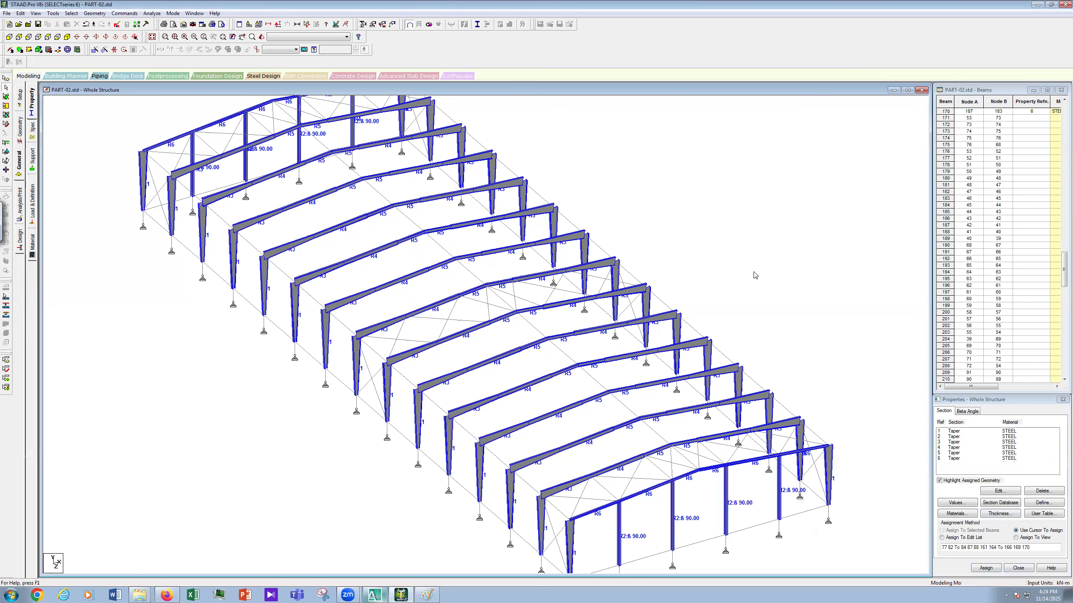
{"action": "scroll", "coordinate": [755, 275], "scroll_direction": "down", "scroll_amount": 1}
{"action": "scroll", "coordinate": [486, 351], "scroll_direction": "up", "scroll_amount": 1}
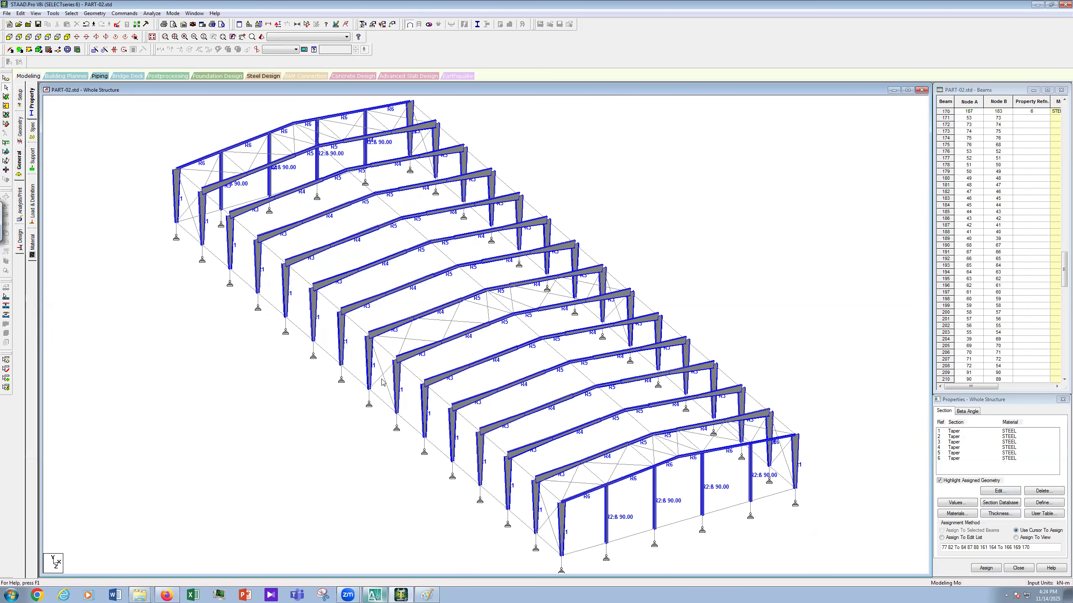
Define and add a circular steel section with a diameter of 20 mm.
{"action": "left_click", "coordinate": [1042, 502]}
{"action": "left_click", "coordinate": [513, 321]}
{"action": "left_click", "coordinate": [503, 329]}
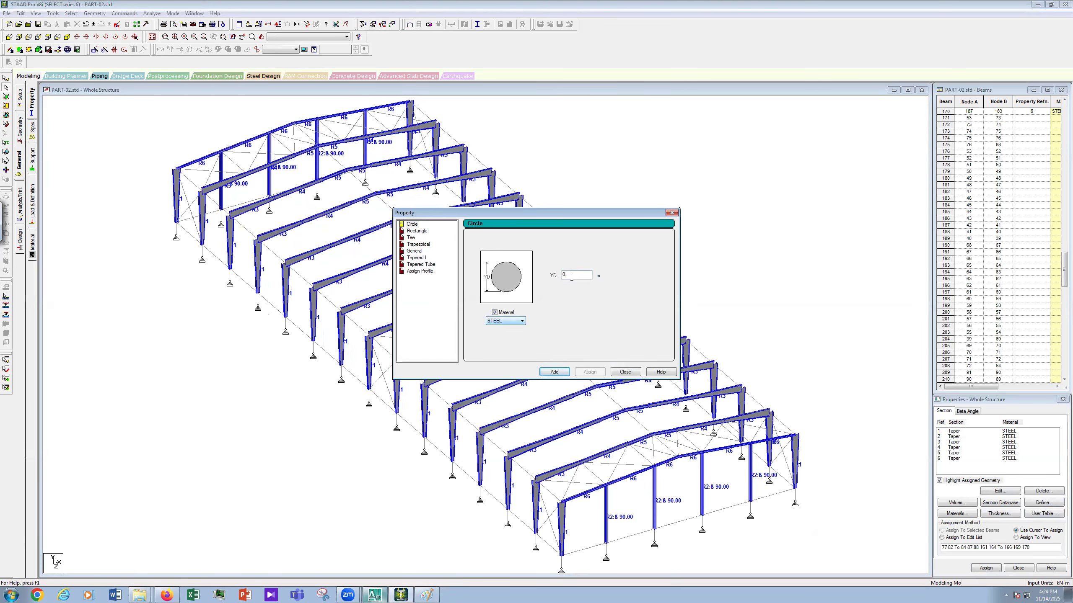
{"action": "type", "text": "20"}
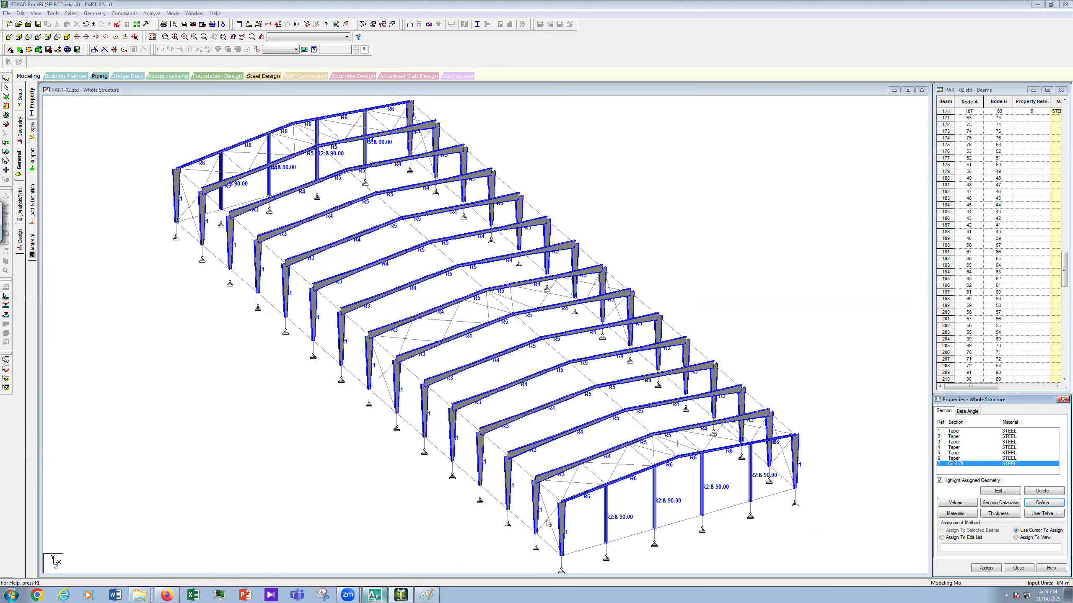
Select the X-bracing of the near side wall in the front, middle and rear braced bays.
{"action": "left_click", "coordinate": [382, 374], "text": "ctrl"}
{"action": "left_click", "coordinate": [386, 368], "text": "ctrl"}
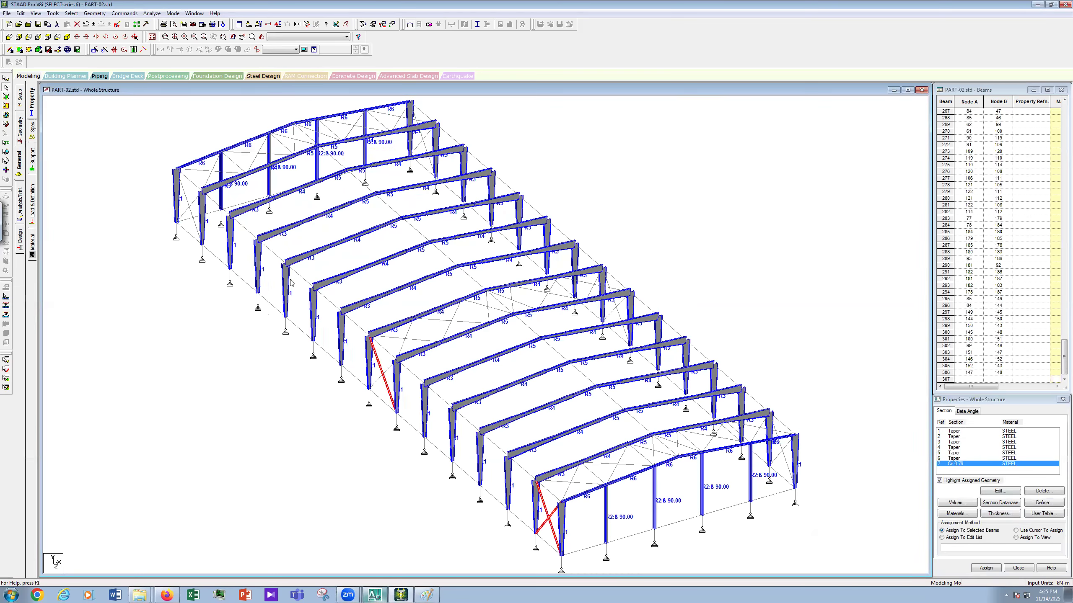
{"action": "left_click", "coordinate": [189, 205], "text": "ctrl"}
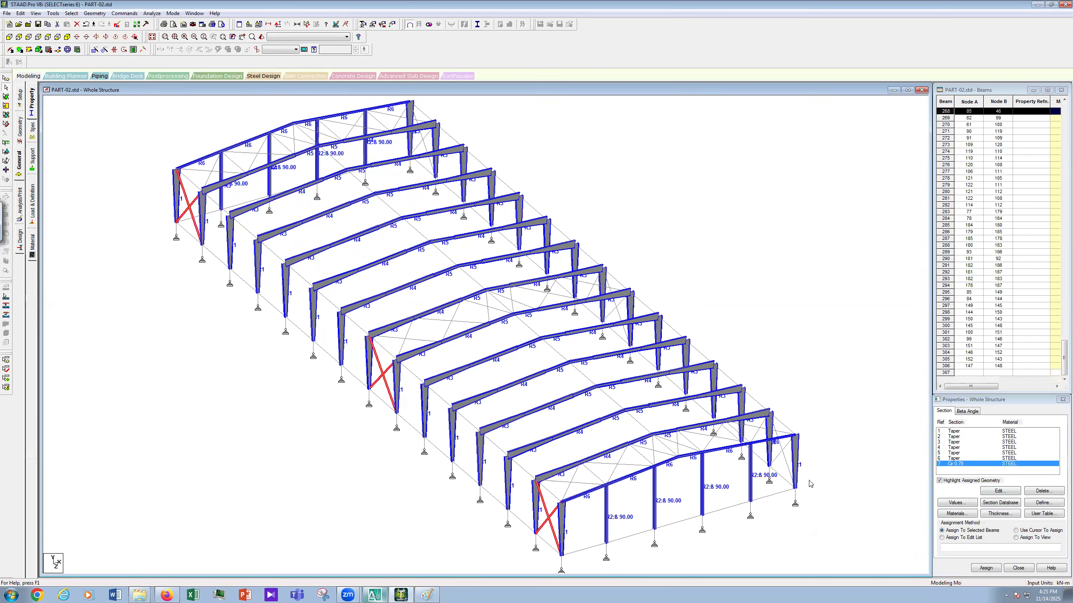
Add the front end bay's roof bracing and the opposite side wall's X-bracing in all three braced bays to the selection.
{"action": "left_click", "coordinate": [573, 483], "text": "ctrl"}
{"action": "left_click", "coordinate": [619, 464], "text": "ctrl"}
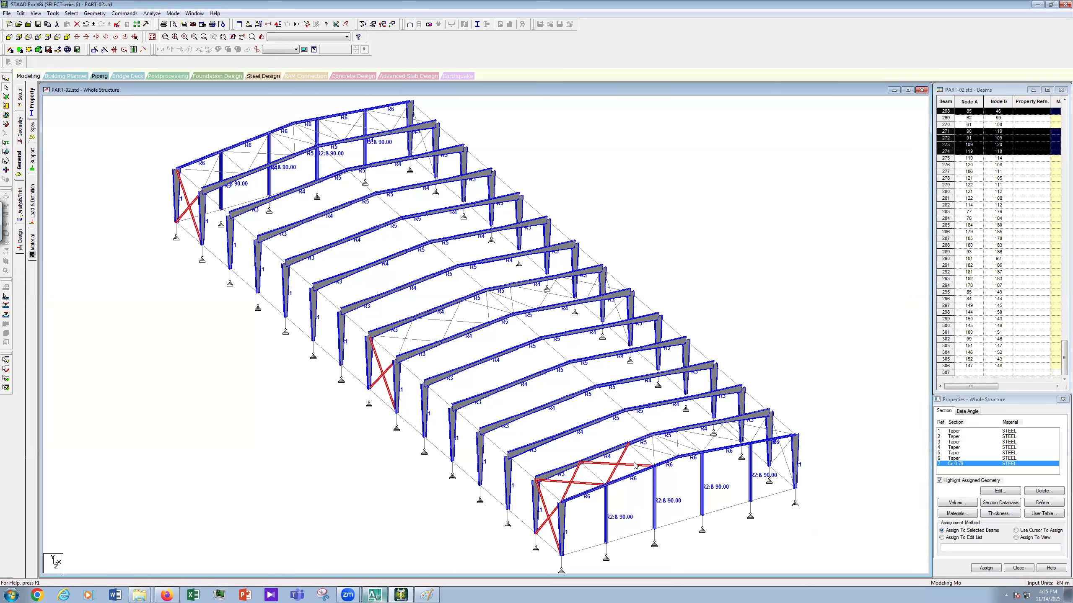
{"action": "left_click", "coordinate": [653, 452], "text": "ctrl"}
{"action": "left_click", "coordinate": [676, 448], "text": "ctrl"}
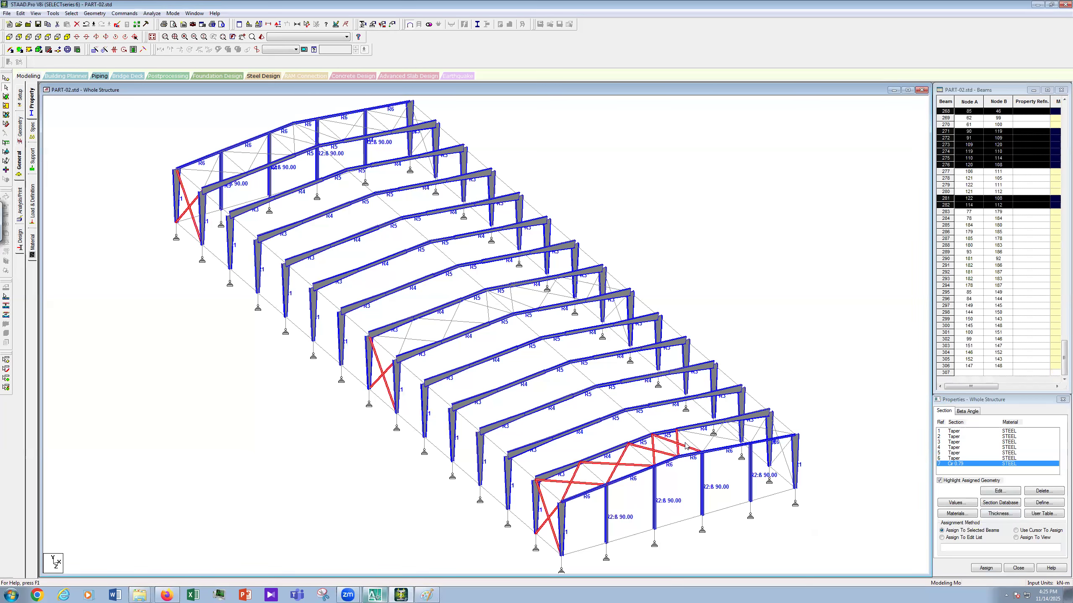
{"action": "left_click", "coordinate": [724, 439], "text": "ctrl"}
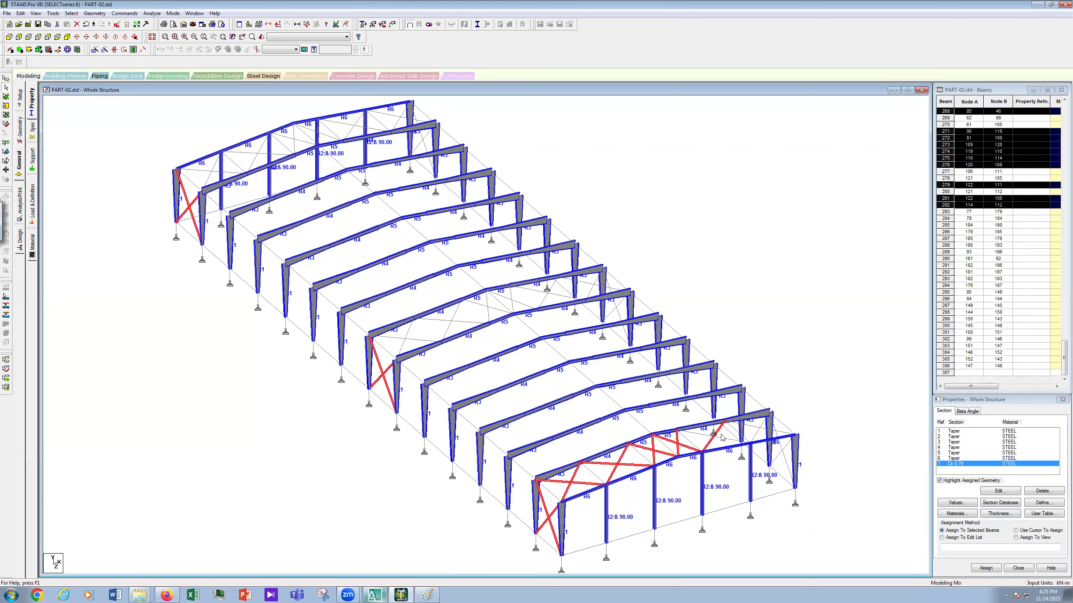
{"action": "left_click", "coordinate": [731, 441], "text": "ctrl"}
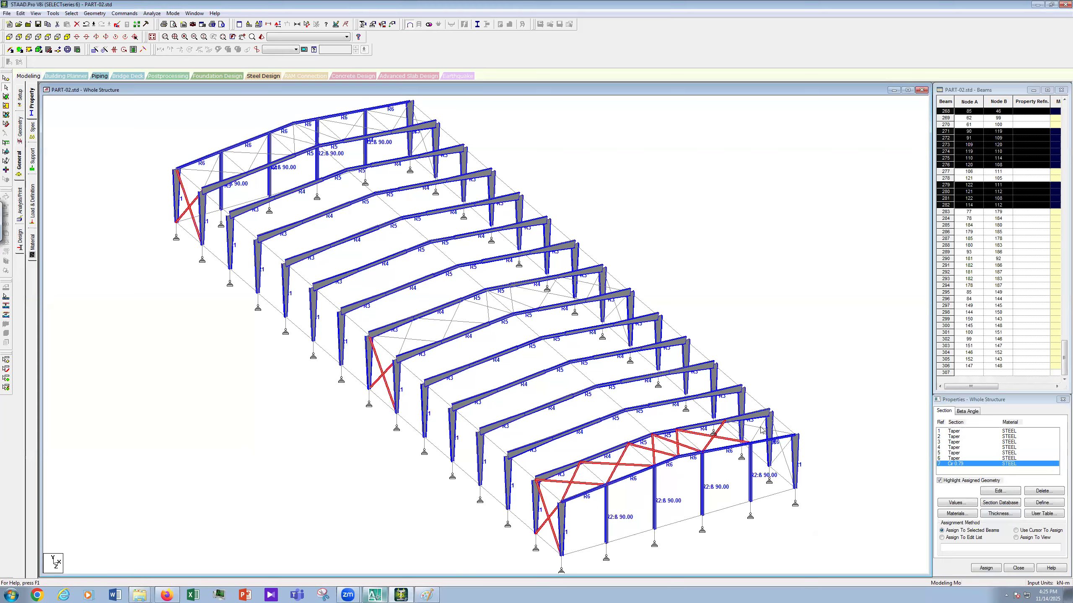
{"action": "left_click", "coordinate": [760, 426], "text": "ctrl"}
{"action": "left_click", "coordinate": [782, 455], "text": "ctrl"}
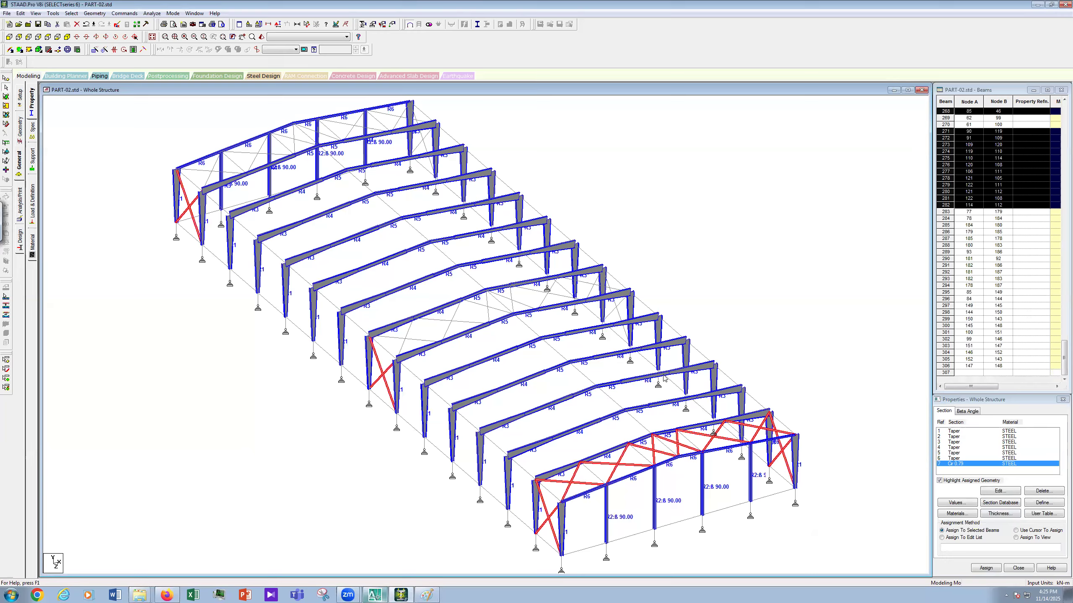
{"action": "left_click", "coordinate": [617, 311], "text": "ctrl"}
{"action": "left_click", "coordinate": [424, 141], "text": "ctrl"}
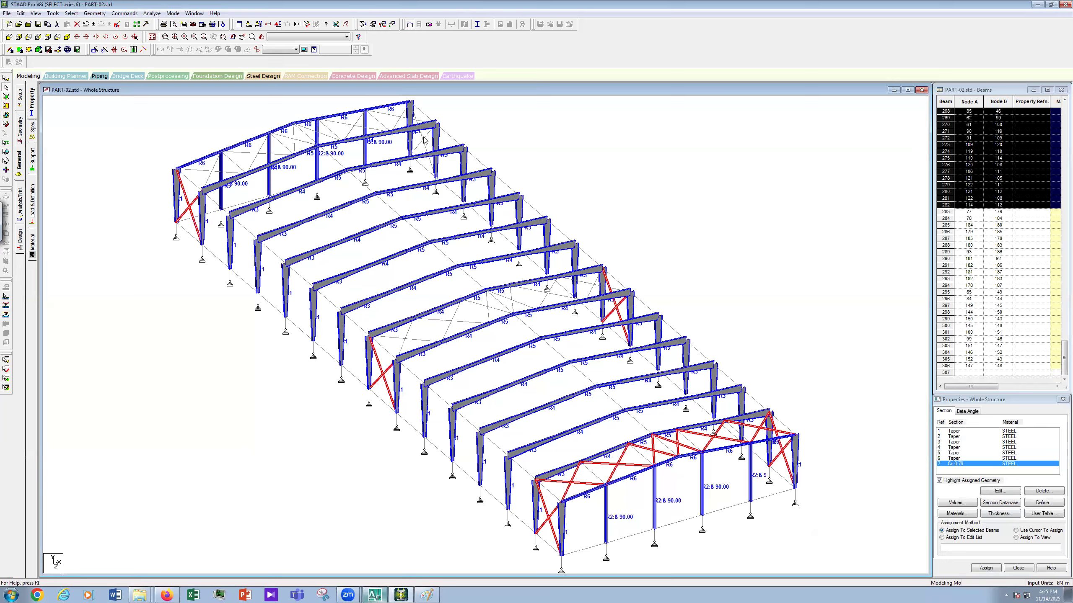
Add all roof bracing members of the middle braced bay, from eave to eave, to the selection.
{"action": "left_click", "coordinate": [407, 342], "text": "ctrl"}
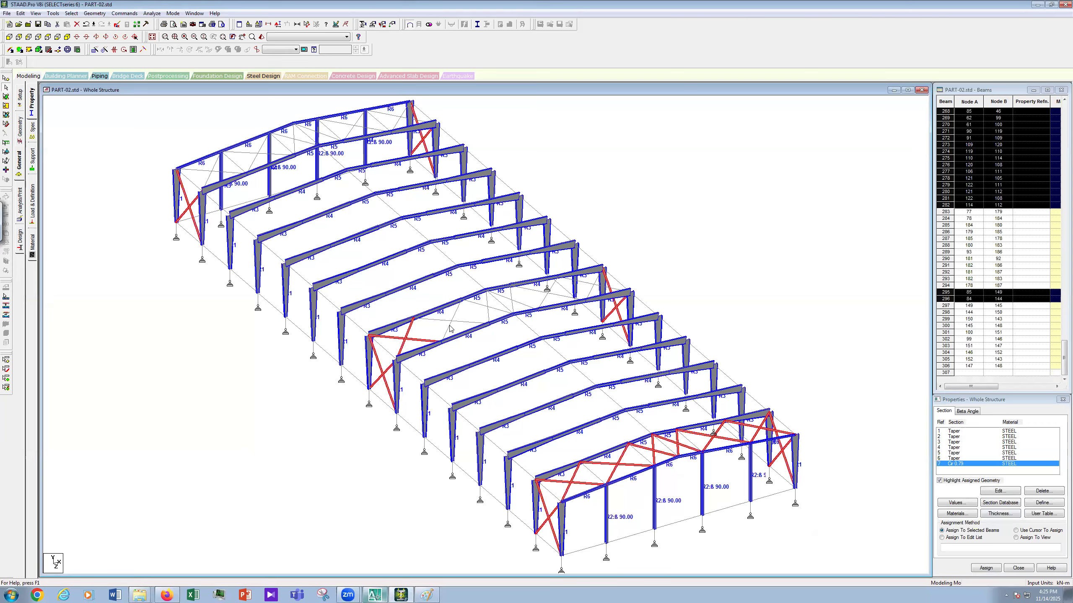
{"action": "left_click", "coordinate": [449, 329], "text": "ctrl"}
{"action": "left_click", "coordinate": [487, 309], "text": "ctrl"}
{"action": "left_click", "coordinate": [487, 311], "text": "ctrl"}
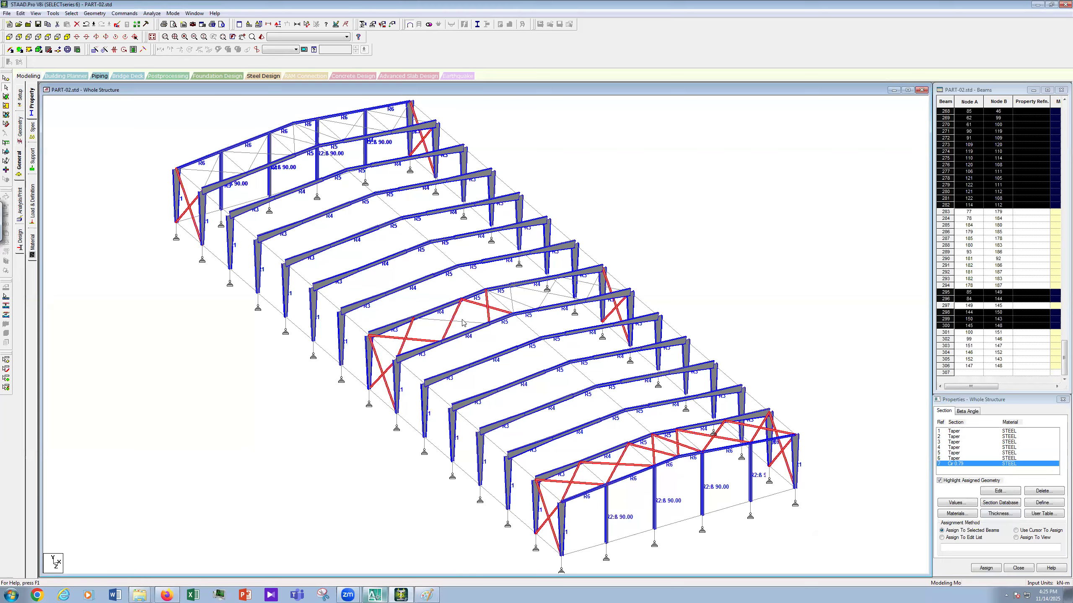
{"action": "left_click", "coordinate": [464, 322], "text": "ctrl"}
{"action": "left_click", "coordinate": [509, 298], "text": "ctrl"}
{"action": "left_click", "coordinate": [512, 302], "text": "ctrl"}
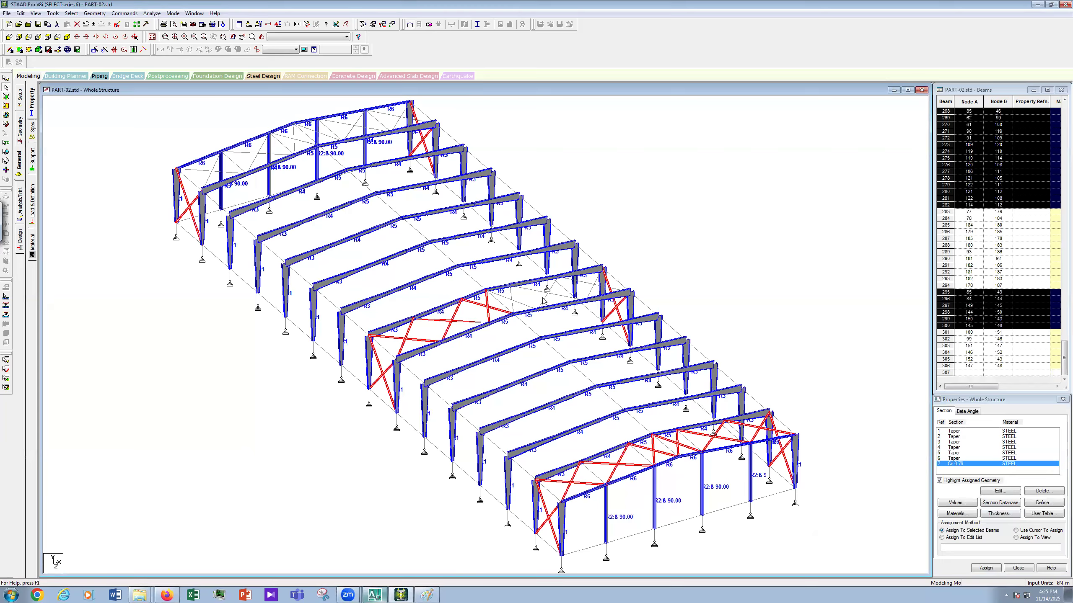
{"action": "left_click", "coordinate": [544, 297], "text": "ctrl"}
{"action": "left_click", "coordinate": [544, 295], "text": "ctrl"}
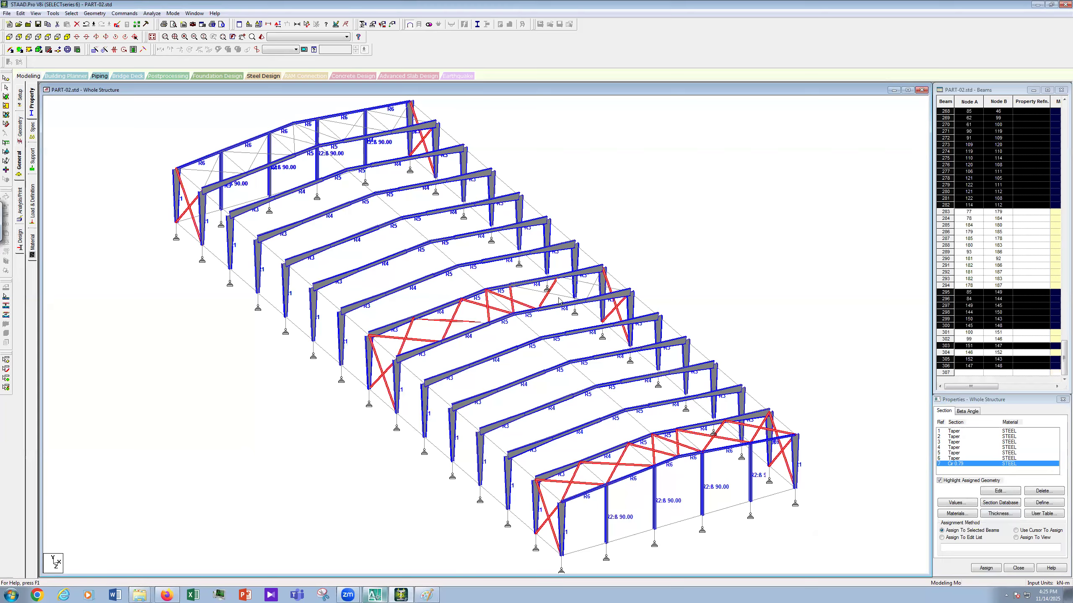
{"action": "left_click", "coordinate": [593, 289], "text": "ctrl"}
Add all roof bracing members of the rear end bay, including those hidden behind the frames, to the selection.
{"action": "scroll", "coordinate": [697, 321], "scroll_direction": "up", "scroll_amount": 1}
{"action": "scroll", "coordinate": [700, 325], "scroll_direction": "down", "scroll_amount": 1}
{"action": "left_click", "coordinate": [215, 179], "text": "ctrl"}
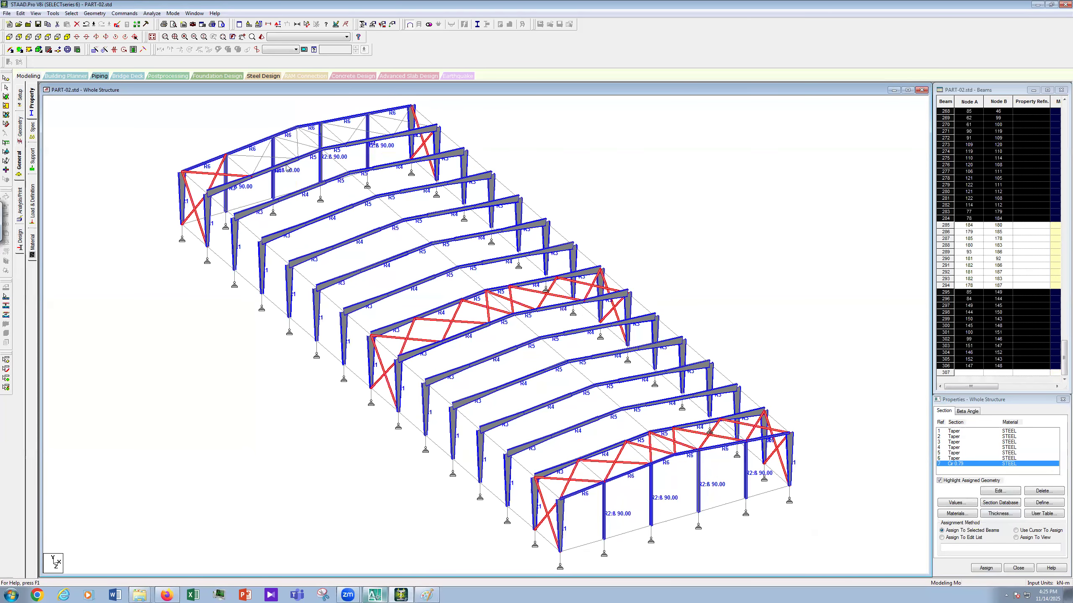
{"action": "left_click", "coordinate": [262, 162], "text": "ctrl"}
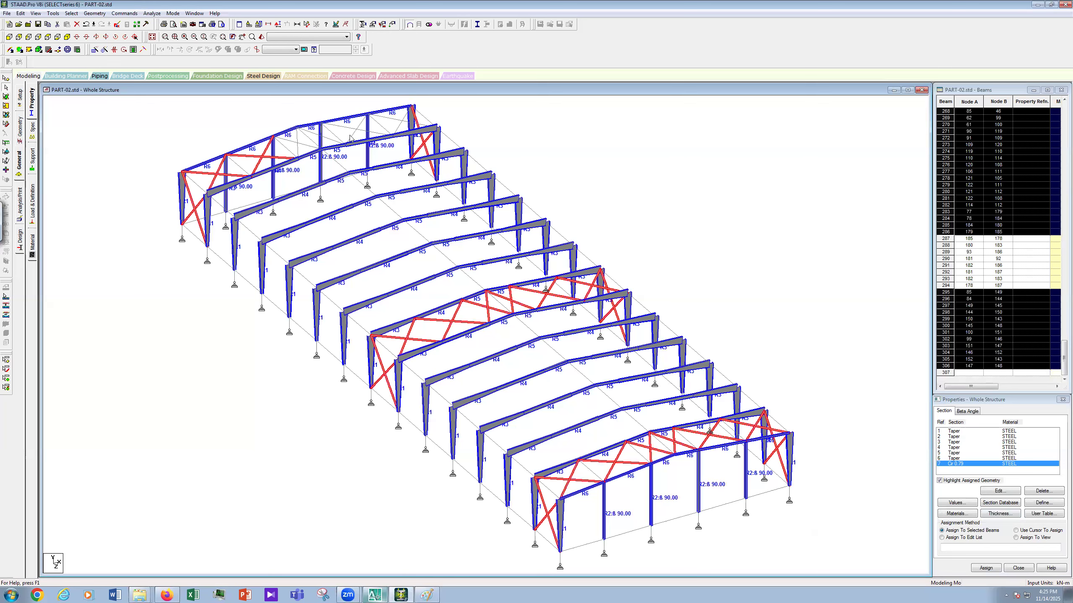
{"action": "left_click", "coordinate": [315, 145], "text": "ctrl"}
{"action": "left_click", "coordinate": [388, 139], "text": "ctrl"}
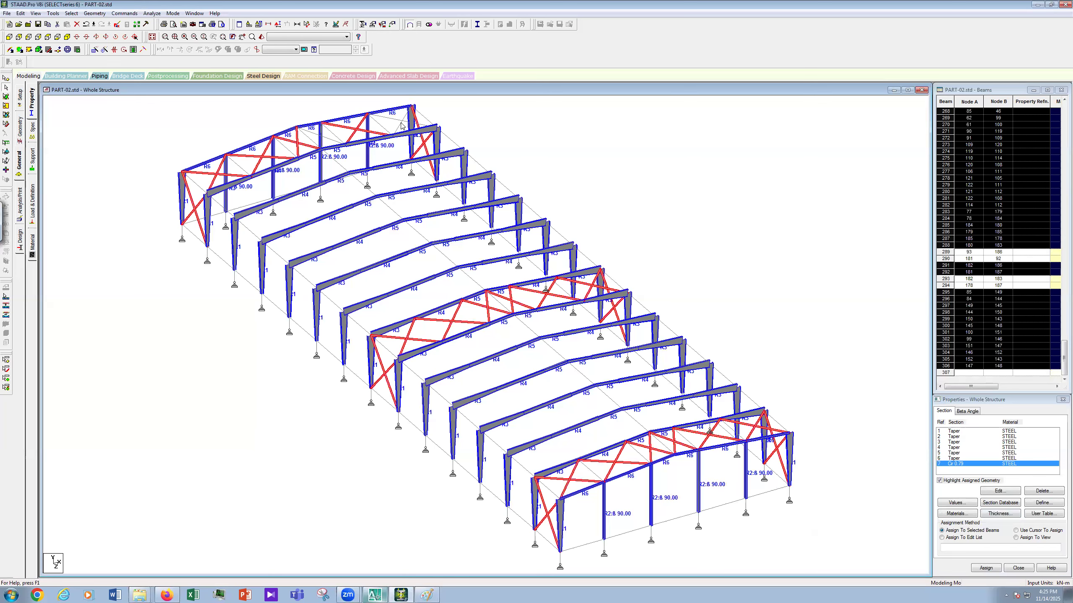
{"action": "left_click", "coordinate": [401, 126], "text": "ctrl"}
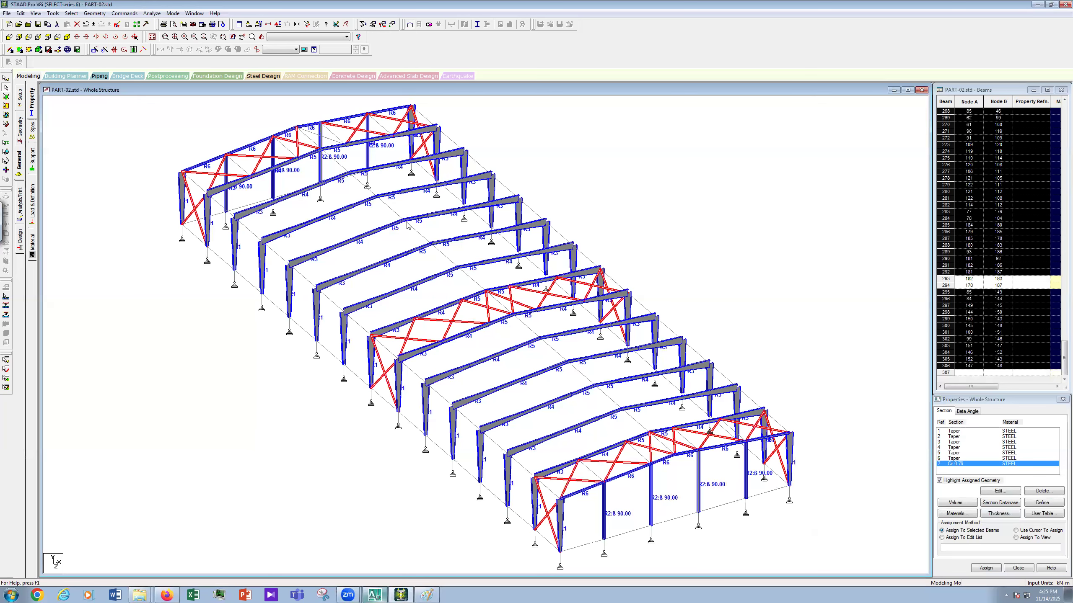
{"action": "left_click", "coordinate": [97, 37]}
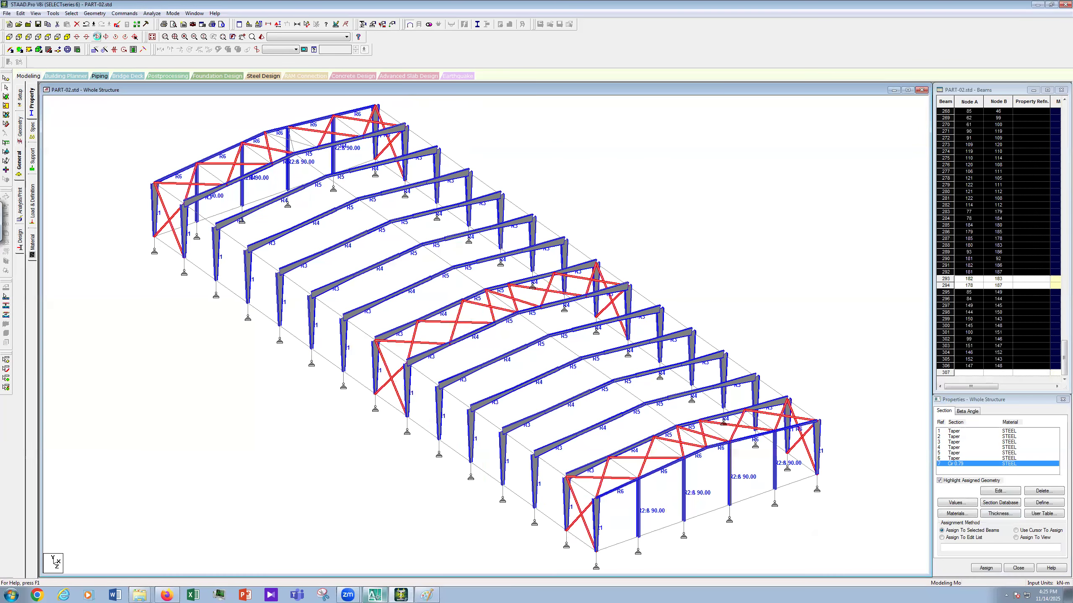
{"action": "left_click", "coordinate": [200, 188], "text": "ctrl"}
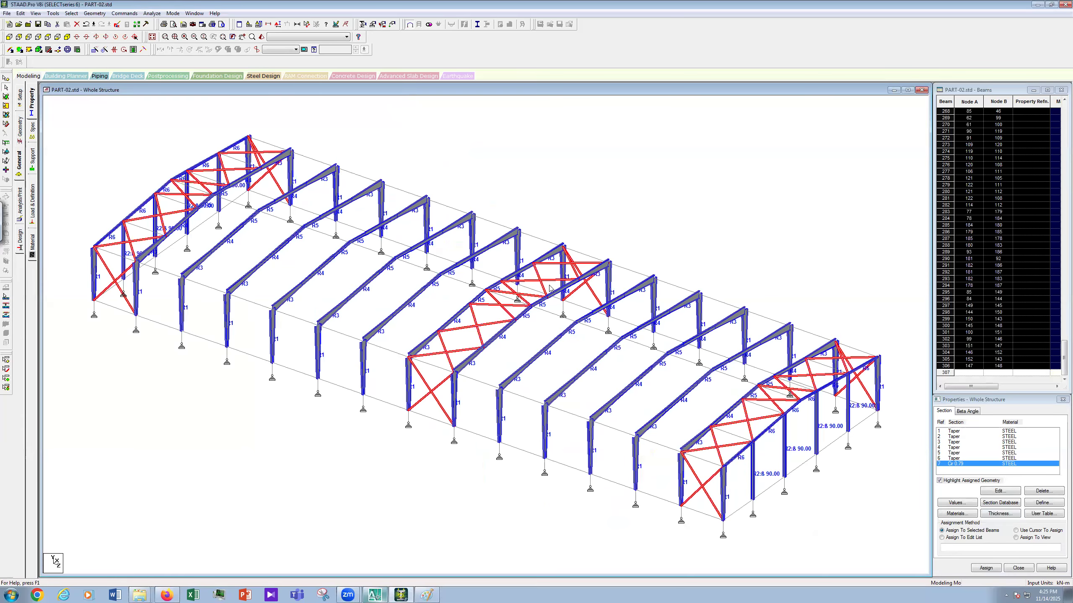
Assign the circular section to all selected wall and roof bracing members.
{"action": "scroll", "coordinate": [662, 418], "scroll_direction": "down", "scroll_amount": 1}
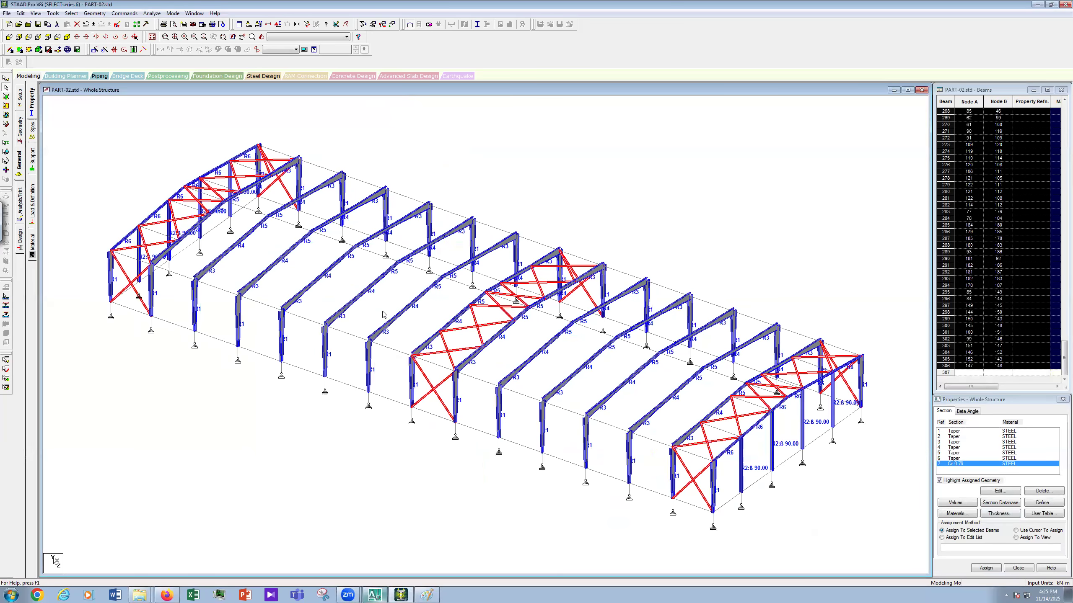
{"action": "left_click", "coordinate": [989, 569]}
{"action": "left_click", "coordinate": [1014, 509]}
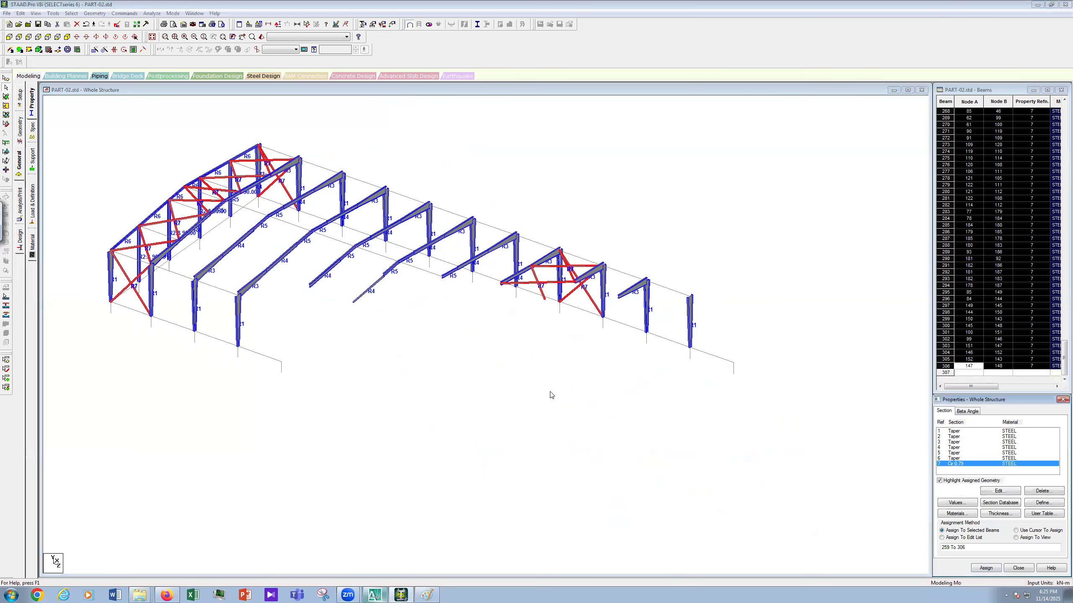
Clear the selection and examine the section assignments across the whole frame from a rotated, enlarged view.
{"action": "left_click", "coordinate": [754, 255]}
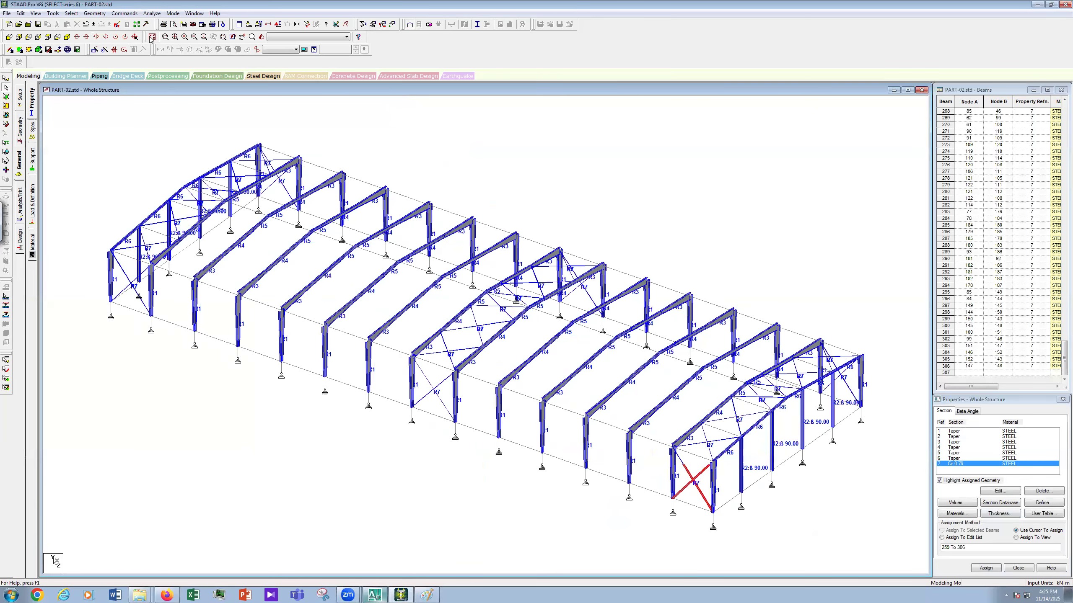
{"action": "key", "text": "Left"}
{"action": "key", "text": "Left"}
{"action": "key", "text": "Left"}
{"action": "key", "text": "Left"}
{"action": "key", "text": "Left"}
{"action": "scroll", "coordinate": [747, 308], "scroll_direction": "up", "scroll_amount": 1}
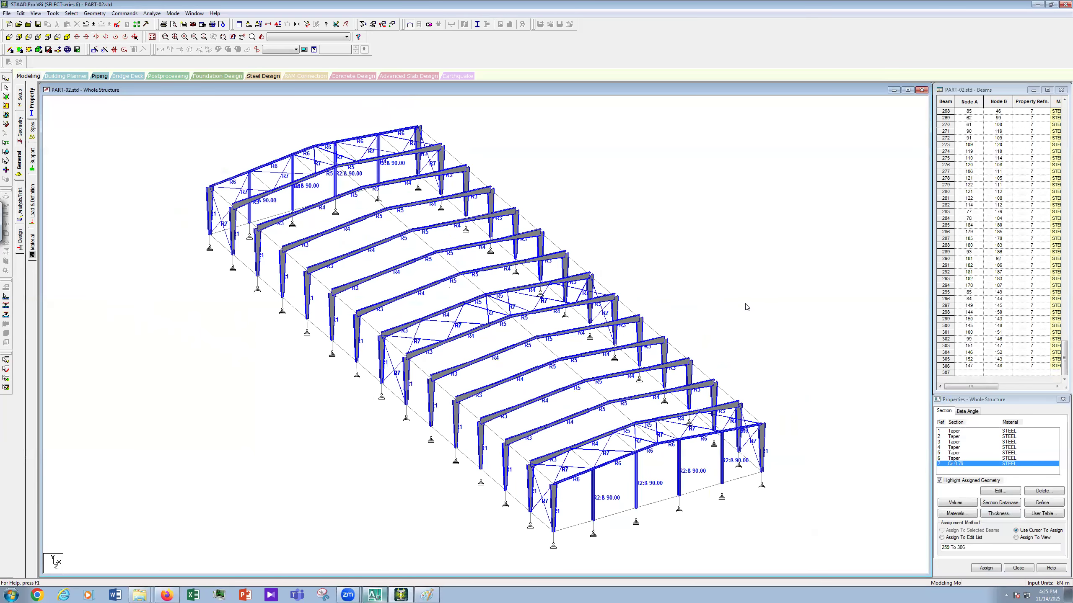
{"action": "scroll", "coordinate": [747, 307], "scroll_direction": "up", "scroll_amount": 1}
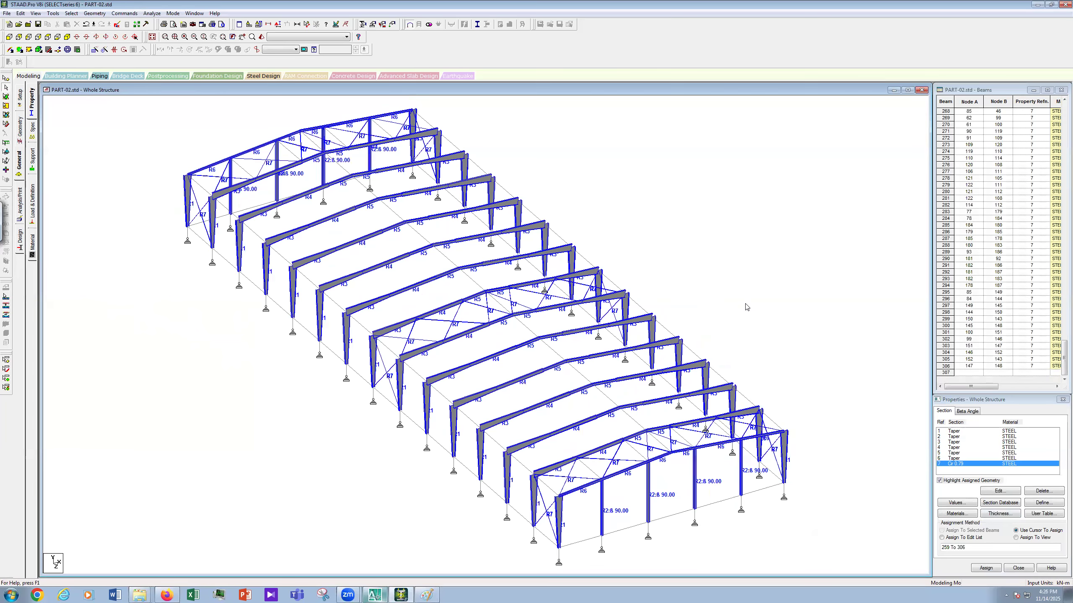
{"action": "scroll", "coordinate": [747, 307], "scroll_direction": "up", "scroll_amount": 1}
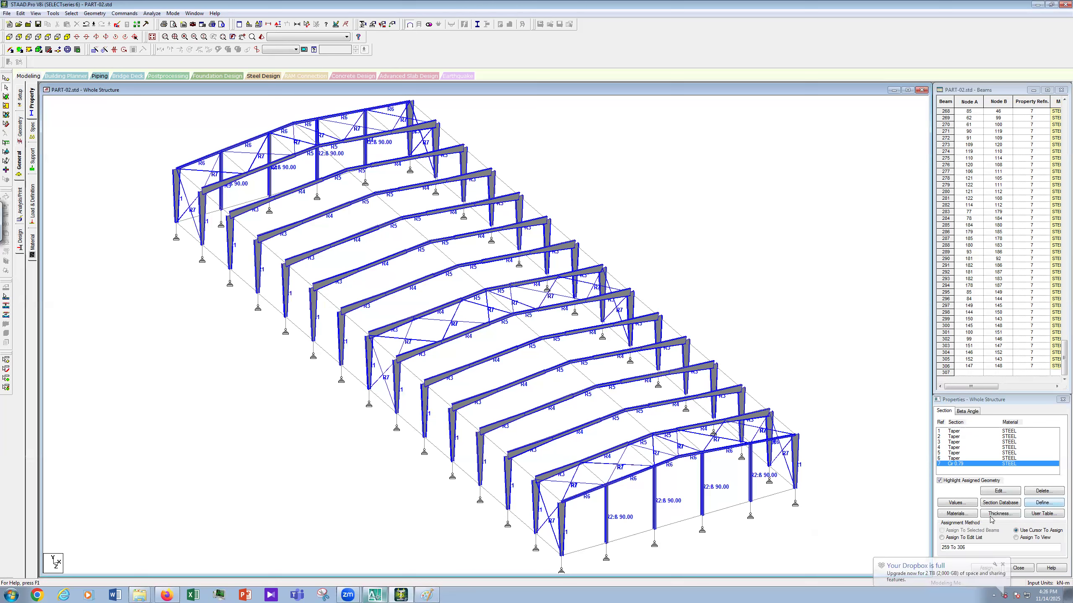
Browse the American Tube profiles in the steel section database, then close it without adding a section.
{"action": "left_click", "coordinate": [1003, 565]}
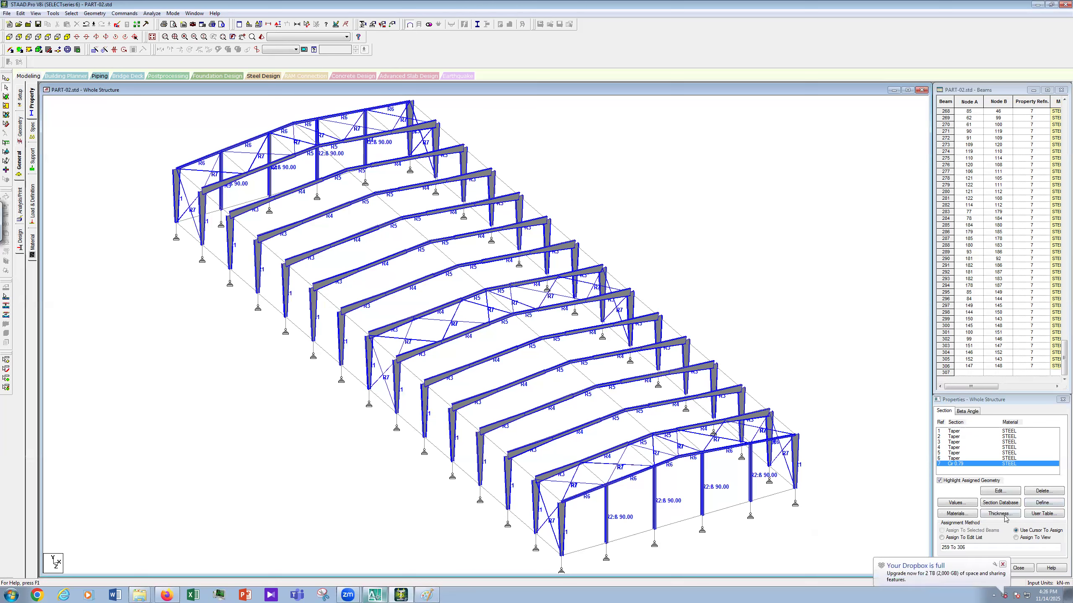
{"action": "left_click", "coordinate": [1001, 502]}
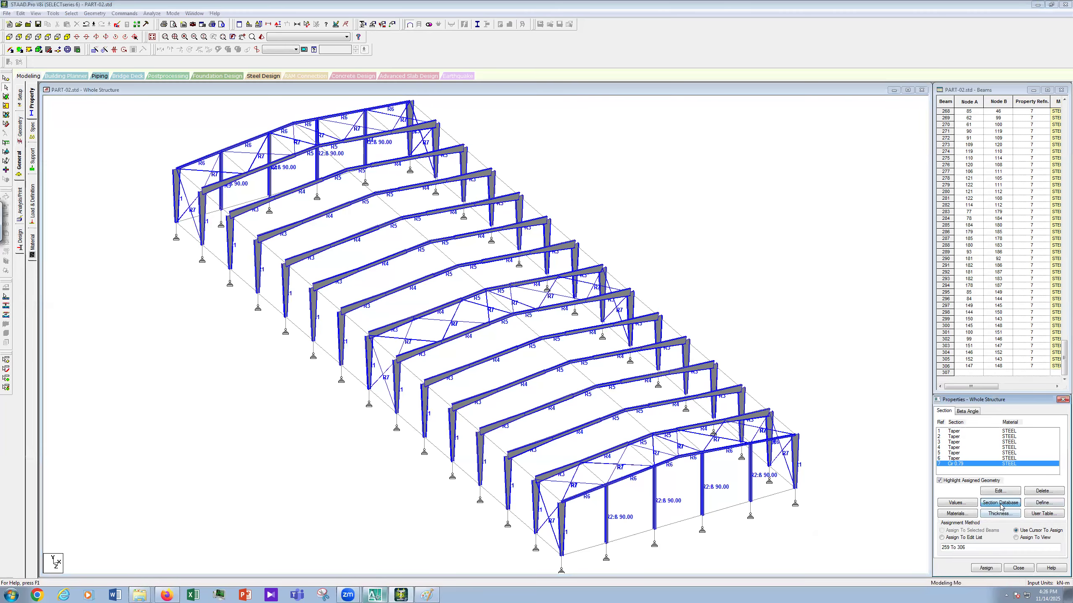
{"action": "left_click", "coordinate": [1000, 504]}
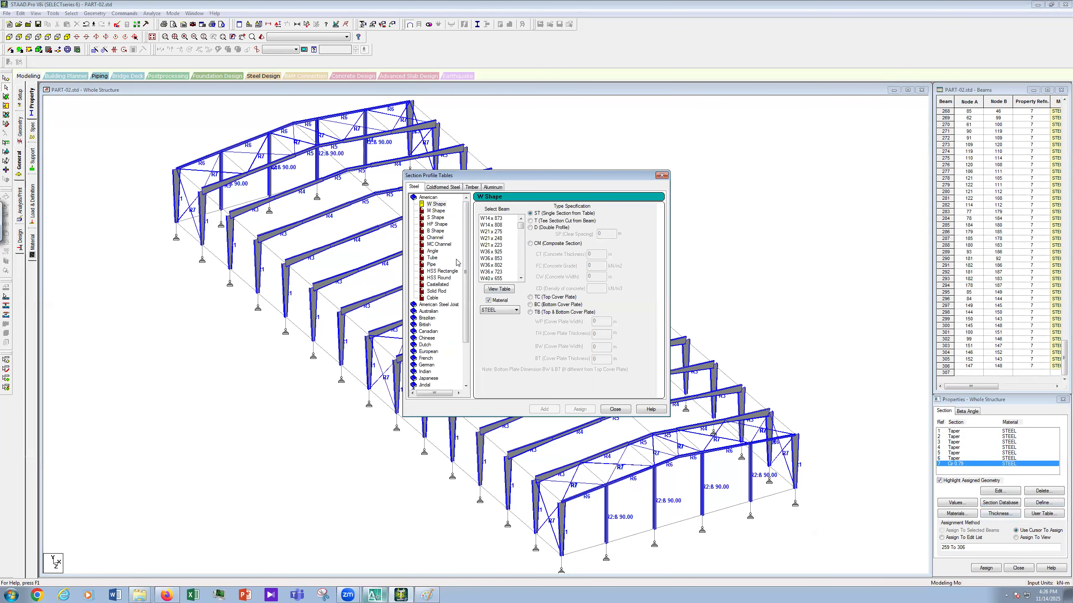
{"action": "left_click", "coordinate": [432, 257]}
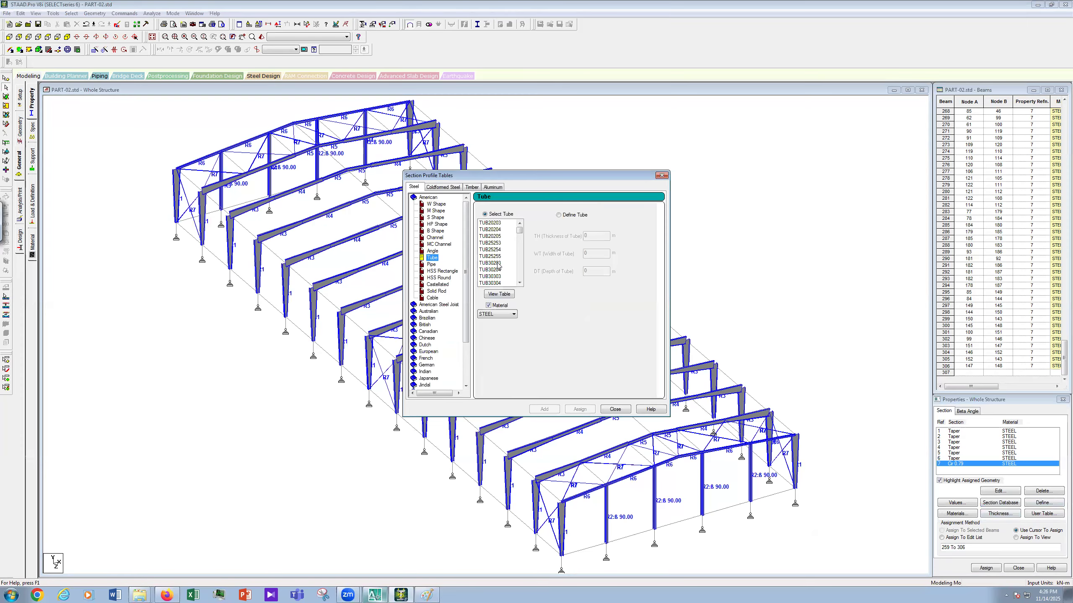
{"action": "left_click", "coordinate": [615, 409]}
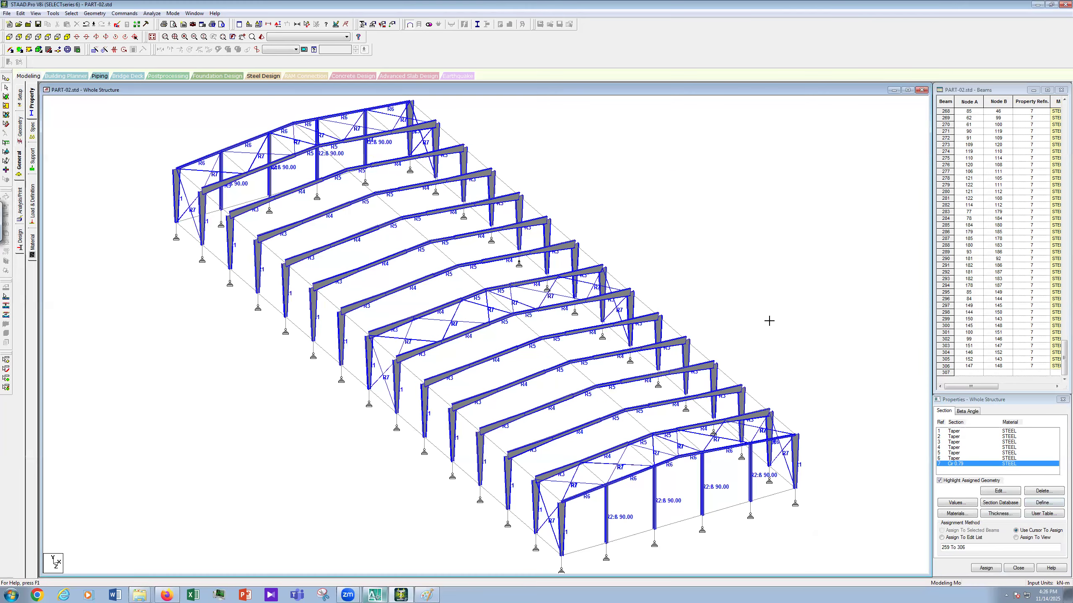
Create a new user-provided section table with the section type PIPE.
{"action": "left_click", "coordinate": [53, 13]}
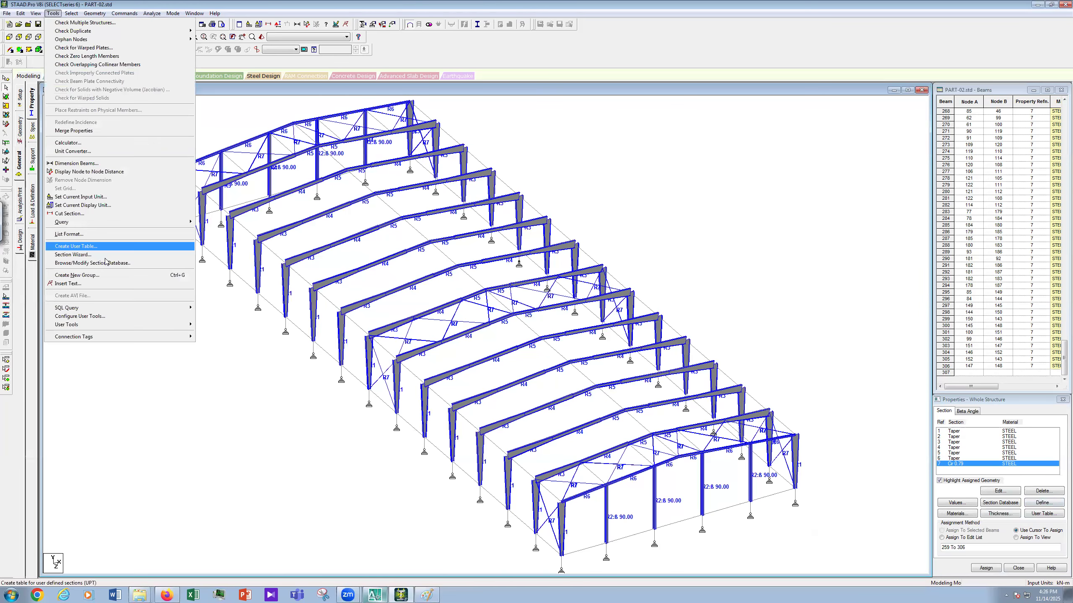
{"action": "key", "text": "Return"}
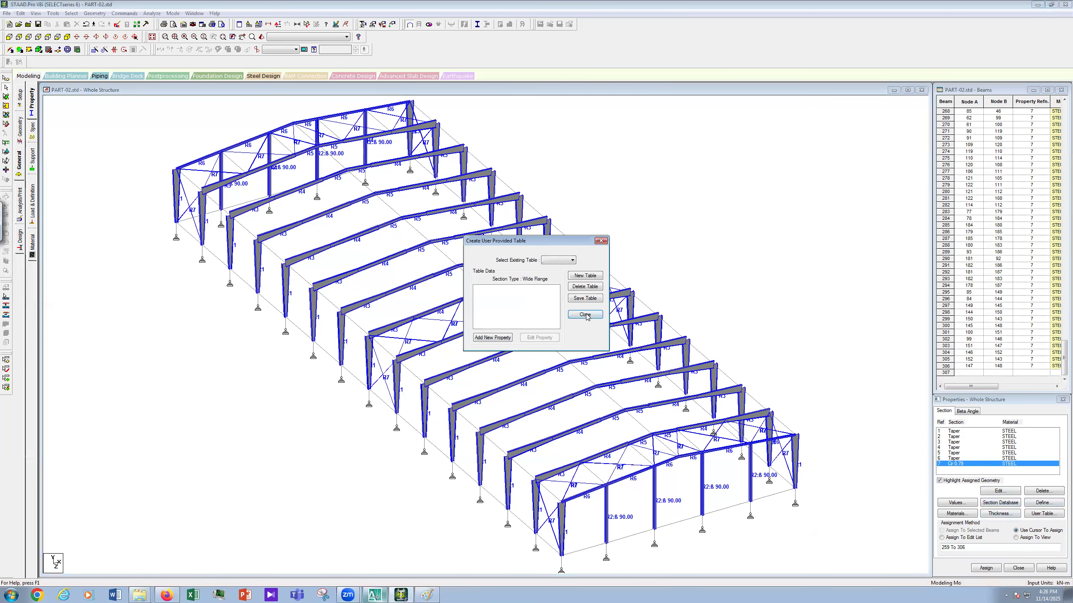
{"action": "left_click", "coordinate": [586, 276]}
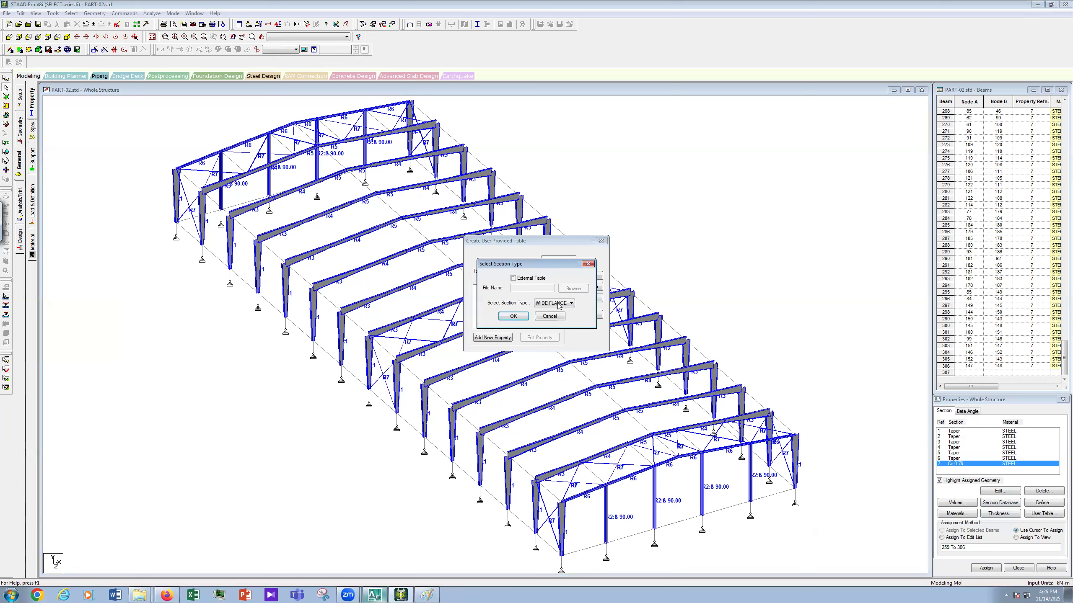
{"action": "left_click", "coordinate": [558, 304]}
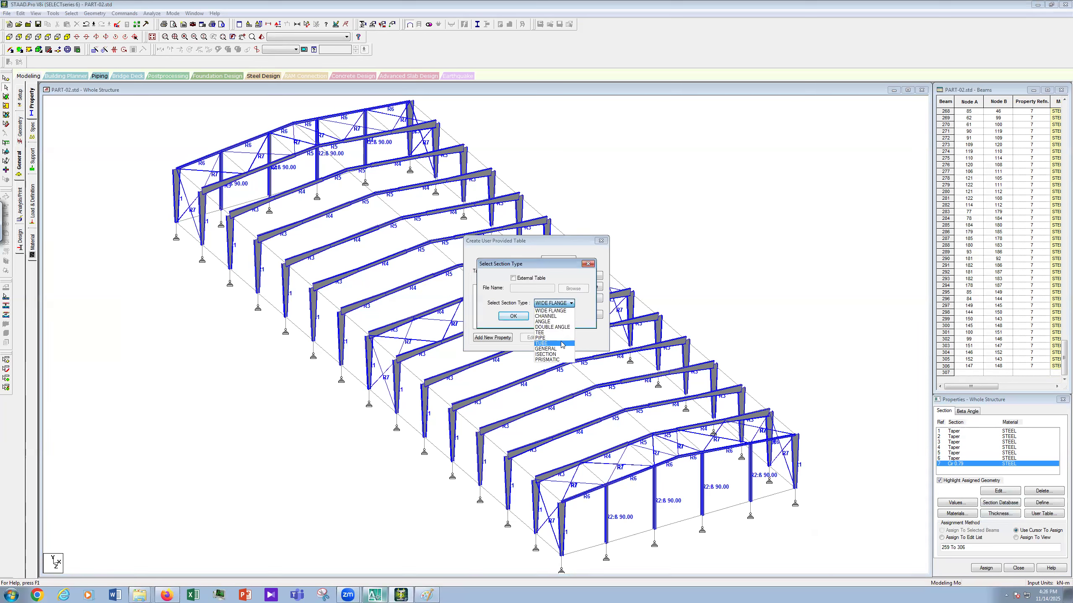
{"action": "key", "text": "Return"}
{"action": "left_click", "coordinate": [522, 321]}
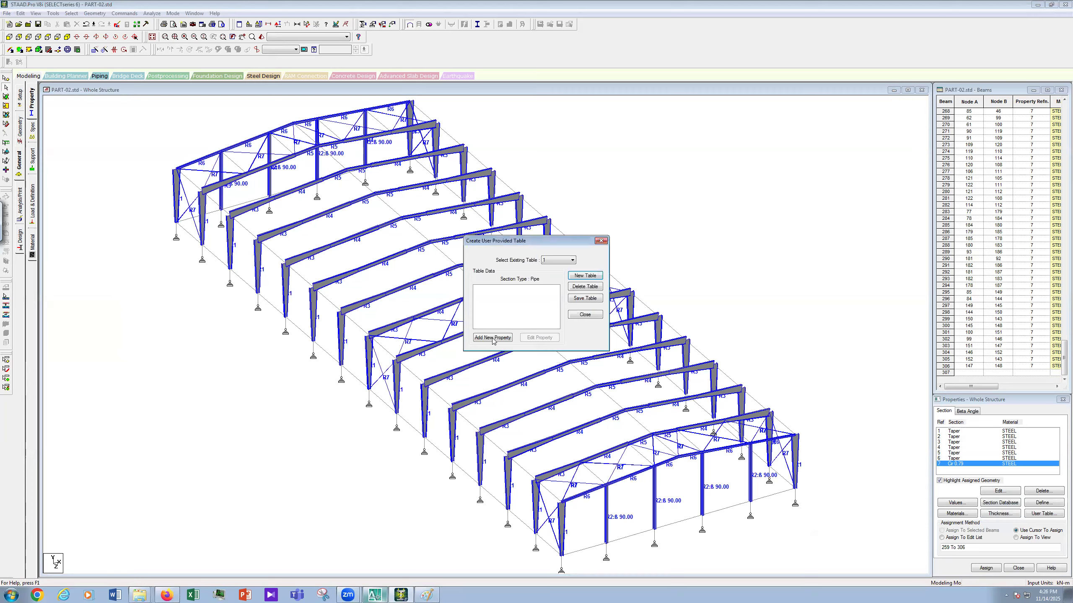
Add a pipe section named STRUT to the user table, entering 0.100 m for its diameter, and close the table.
{"action": "key", "text": "Return"}
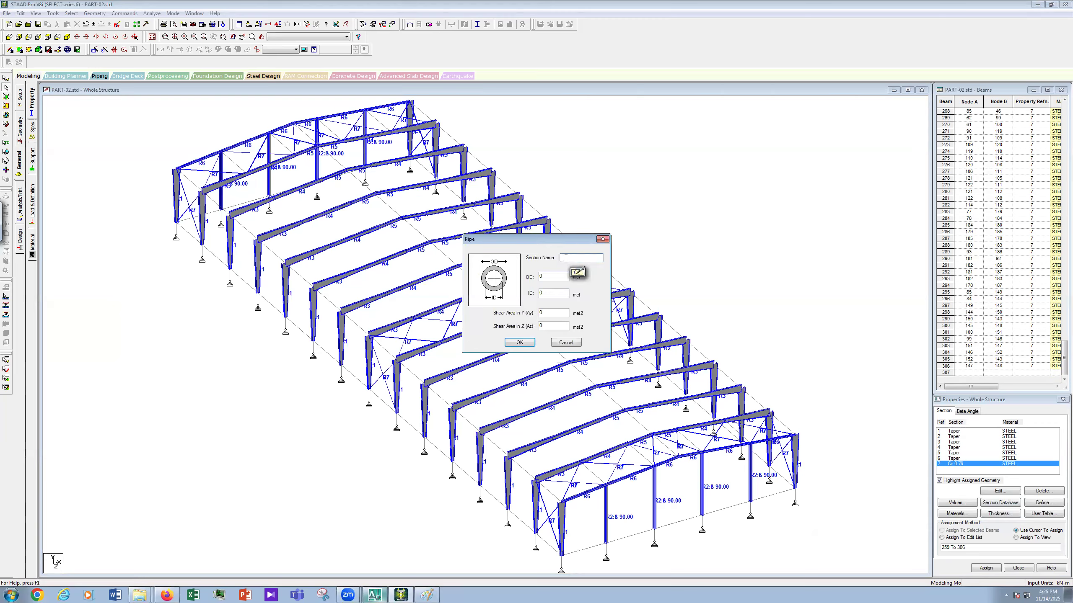
{"action": "type", "text": "STR"}
{"action": "left_click", "coordinate": [547, 290]}
{"action": "type", "text": ".100"}
{"action": "left_click", "coordinate": [520, 343]}
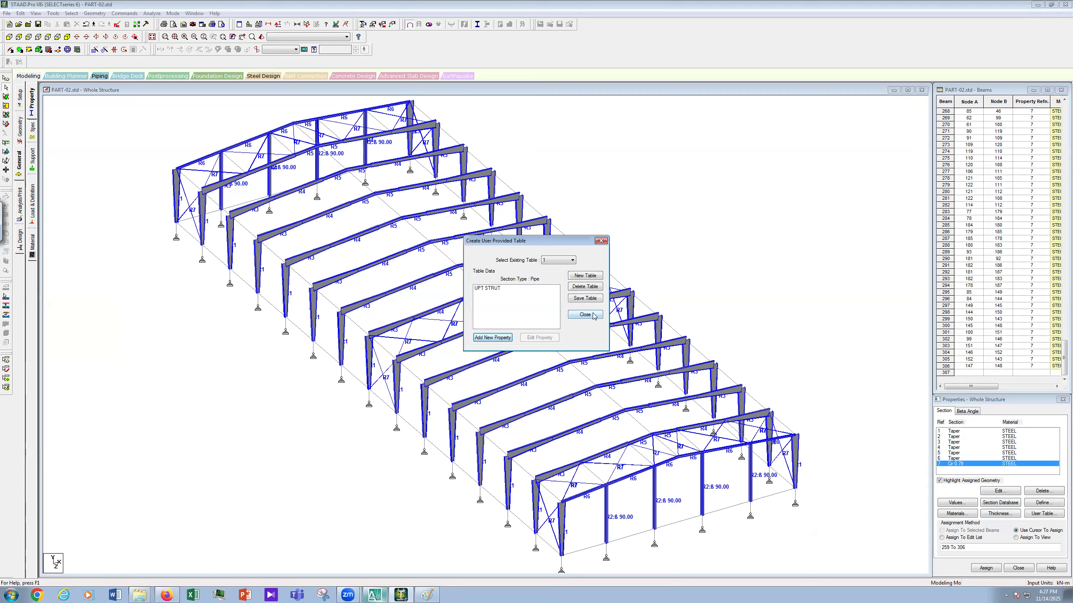
{"action": "left_click", "coordinate": [585, 315]}
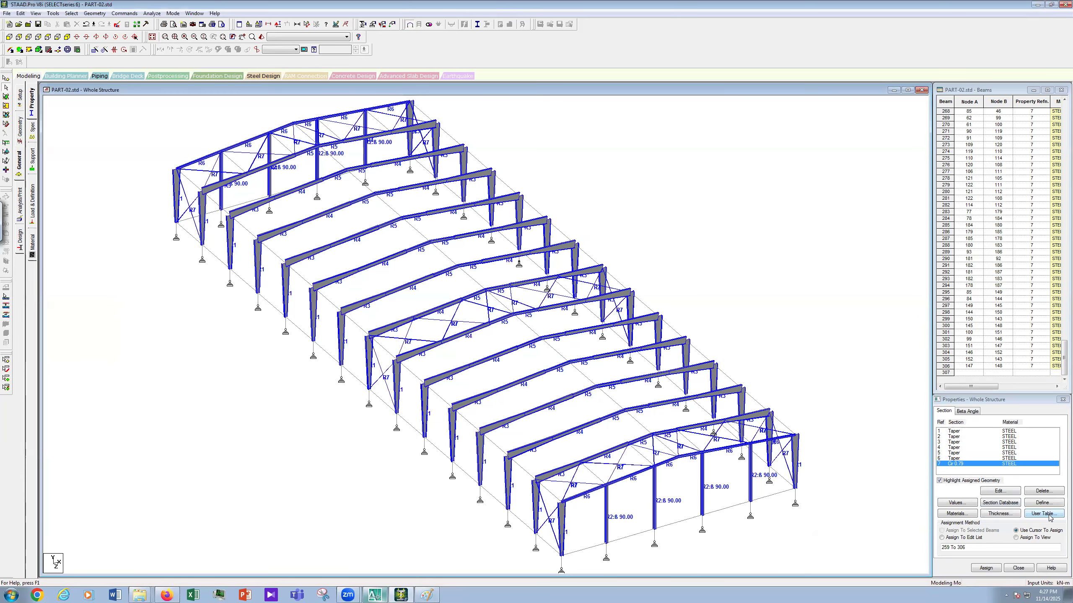
Add the STRUT pipe from user table 1 to the model's section properties with STEEL material.
{"action": "left_click", "coordinate": [1043, 513]}
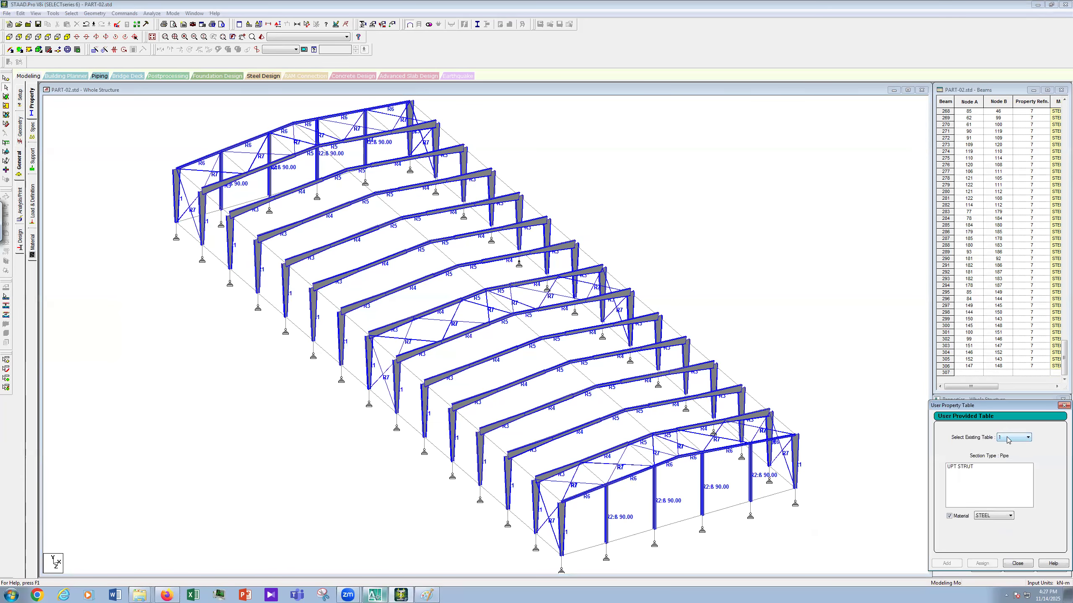
{"action": "left_click", "coordinate": [961, 468]}
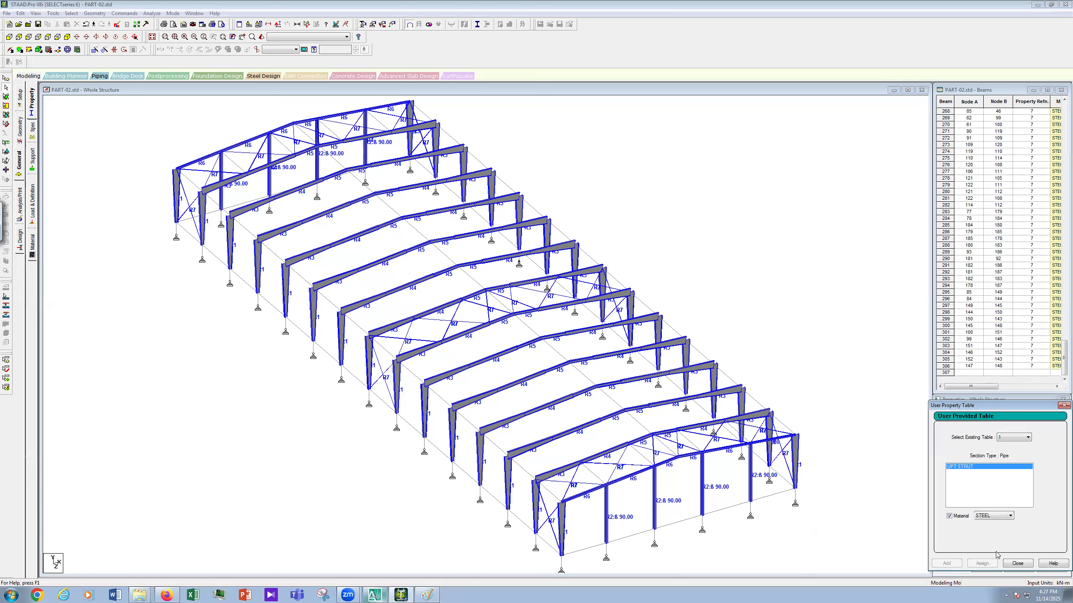
{"action": "left_click", "coordinate": [1017, 563]}
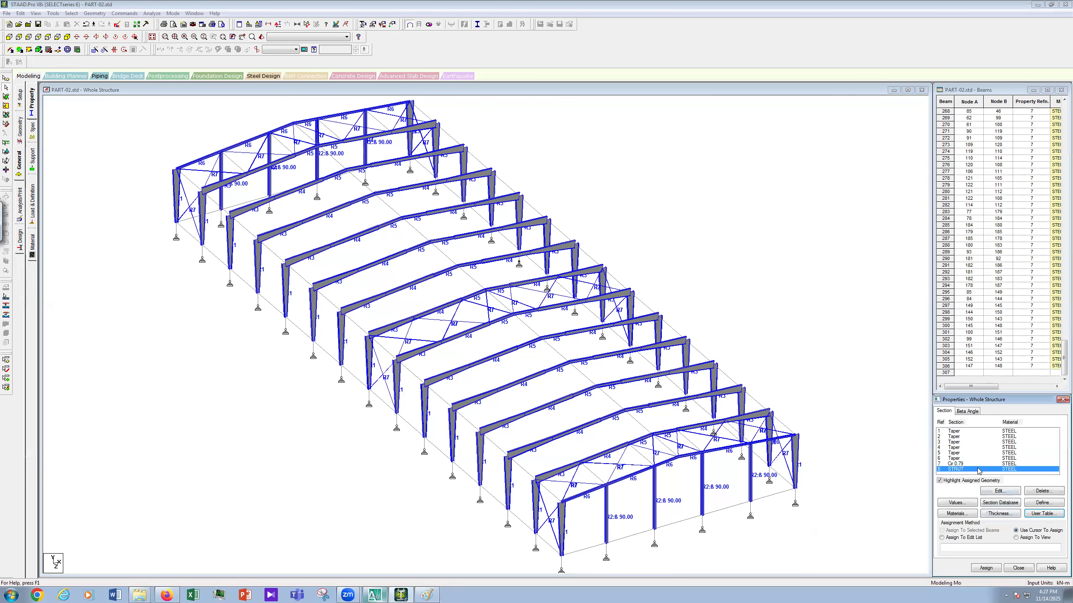
Select all longitudinal eave struts along the near side wall, from the front gable to the rear gable.
{"action": "left_click", "coordinate": [866, 440]}
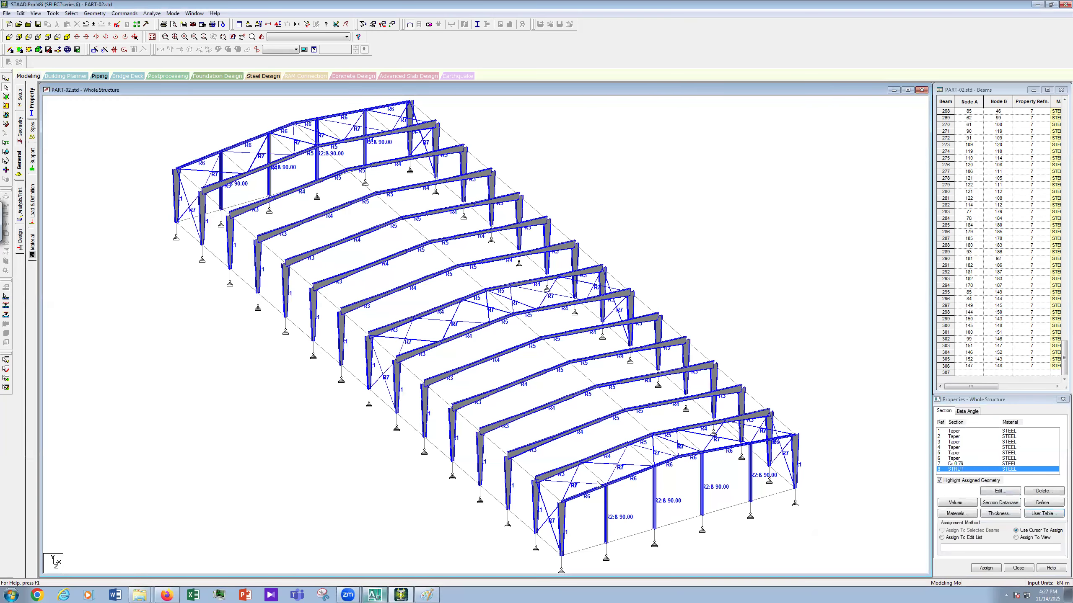
{"action": "left_click", "coordinate": [548, 492]}
{"action": "left_click", "coordinate": [527, 472], "text": "ctrl"}
{"action": "left_click", "coordinate": [498, 448], "text": "ctrl"}
{"action": "left_click", "coordinate": [464, 415], "text": "ctrl"}
{"action": "left_click", "coordinate": [438, 396], "text": "ctrl"}
{"action": "left_click", "coordinate": [406, 367], "text": "ctrl"}
{"action": "left_click", "coordinate": [383, 348], "text": "ctrl"}
{"action": "left_click", "coordinate": [336, 306], "text": "ctrl"}
{"action": "left_click", "coordinate": [273, 253], "text": "ctrl"}
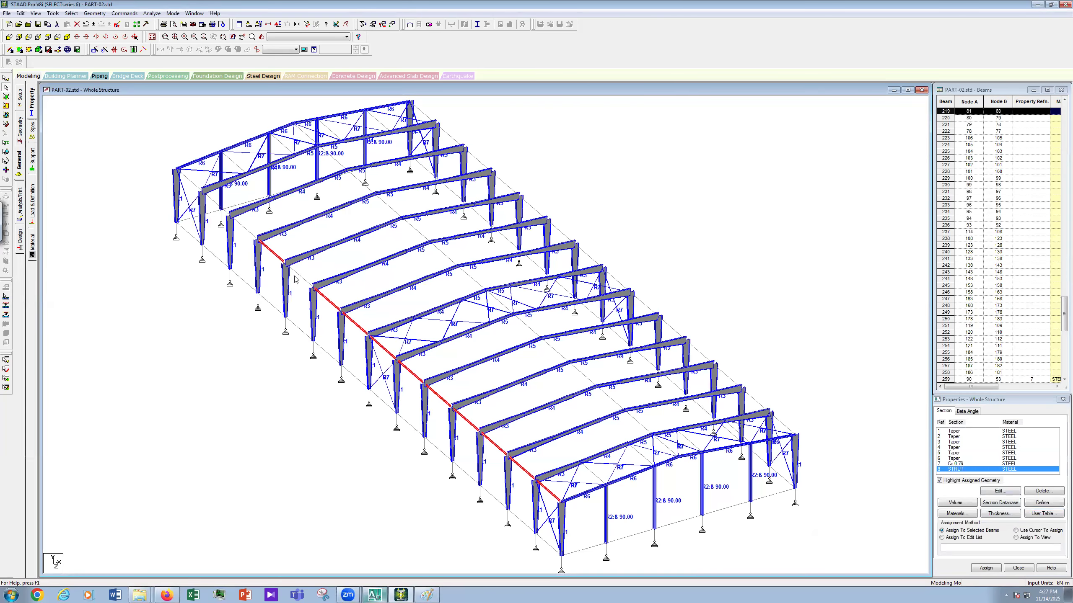
{"action": "left_click", "coordinate": [238, 223], "text": "ctrl"}
{"action": "left_click", "coordinate": [219, 205], "text": "ctrl"}
{"action": "left_click", "coordinate": [193, 184], "text": "ctrl"}
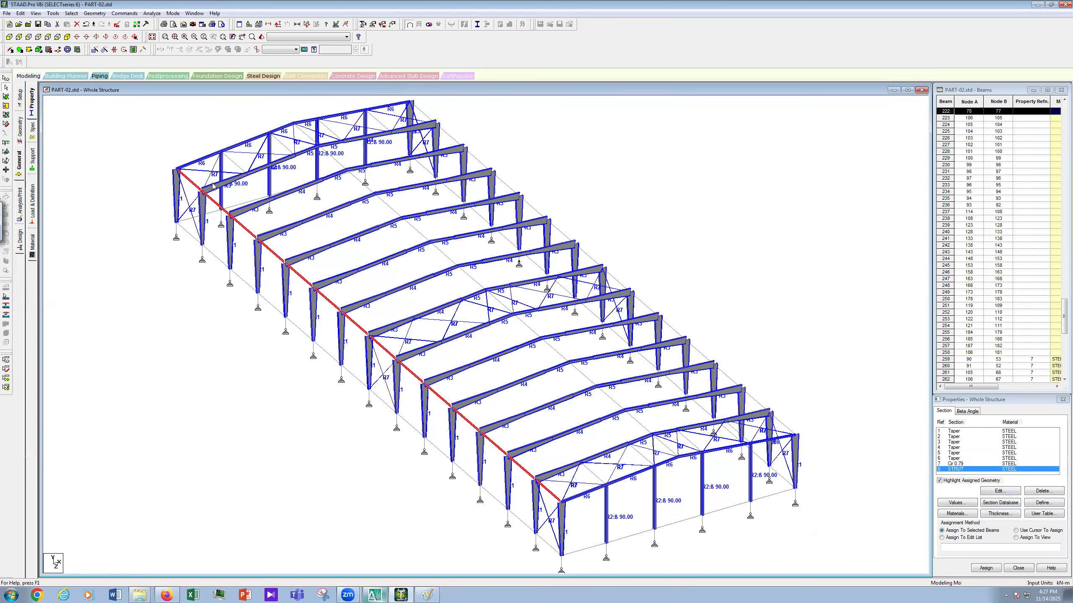
Add all longitudinal eave struts along the opposite side wall, from the rear gable to the front gable, to the selection.
{"action": "left_click", "coordinate": [424, 115], "text": "ctrl"}
{"action": "left_click", "coordinate": [479, 161], "text": "ctrl"}
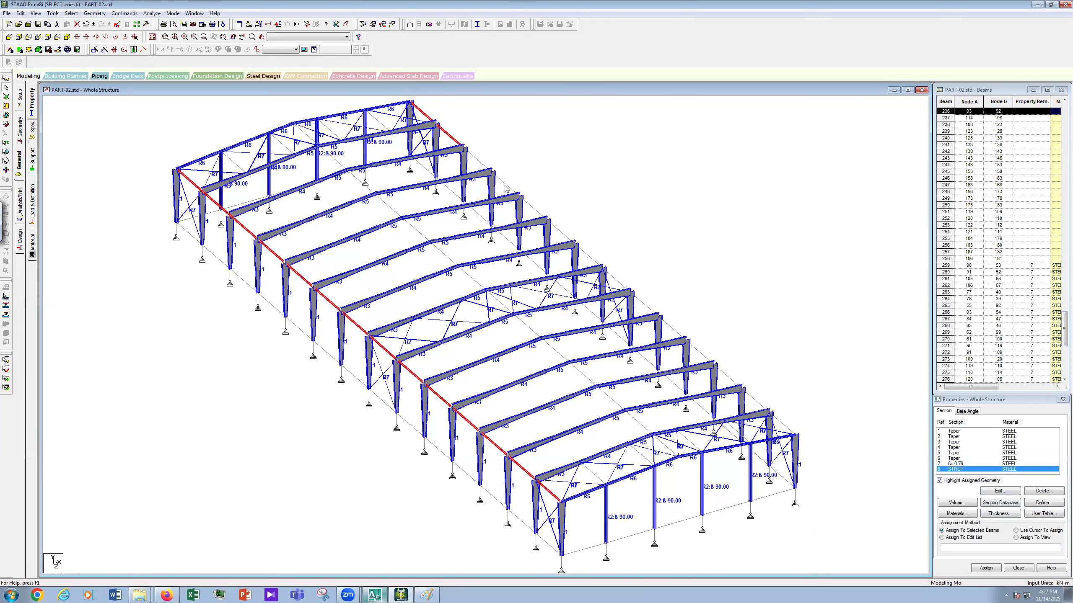
{"action": "left_click", "coordinate": [503, 182], "text": "ctrl"}
{"action": "left_click", "coordinate": [537, 210], "text": "ctrl"}
{"action": "left_click", "coordinate": [561, 233], "text": "ctrl"}
{"action": "left_click", "coordinate": [594, 259], "text": "ctrl"}
{"action": "left_click", "coordinate": [619, 280], "text": "ctrl"}
{"action": "left_click", "coordinate": [643, 307], "text": "ctrl"}
{"action": "left_click", "coordinate": [677, 332], "text": "ctrl"}
{"action": "left_click", "coordinate": [733, 383], "text": "ctrl"}
{"action": "left_click", "coordinate": [758, 404], "text": "ctrl"}
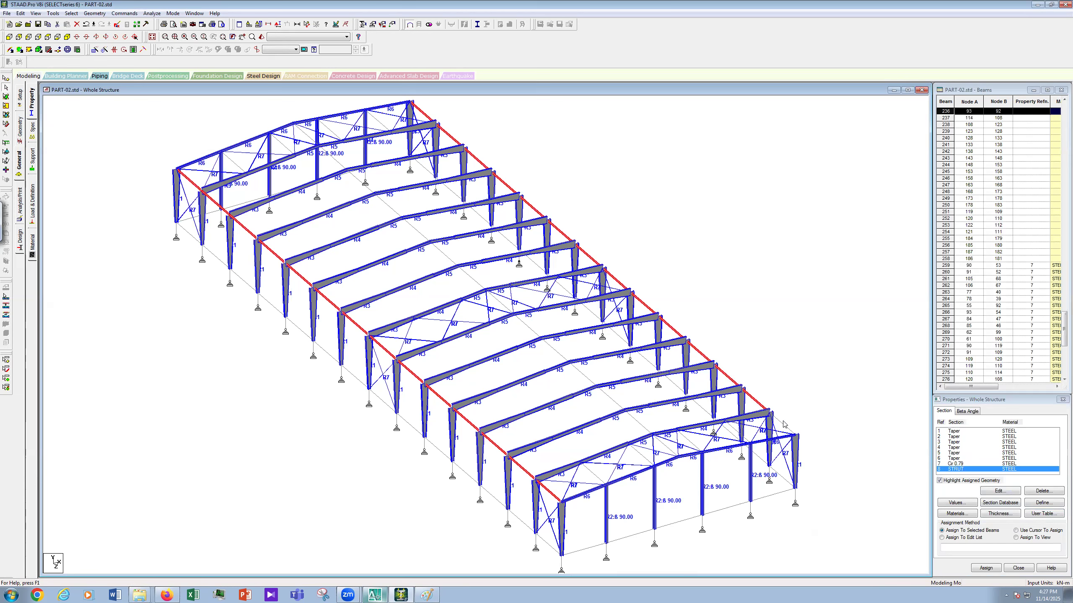
{"action": "left_click", "coordinate": [784, 424], "text": "ctrl"}
Add the ridge struts from the front gable up to and including the middle braced bay to the selection.
{"action": "left_click", "coordinate": [665, 446], "text": "ctrl"}
{"action": "left_click", "coordinate": [640, 423], "text": "ctrl"}
{"action": "left_click", "coordinate": [608, 397], "text": "ctrl"}
{"action": "left_click", "coordinate": [578, 371], "text": "ctrl"}
{"action": "left_click", "coordinate": [557, 352], "text": "ctrl"}
{"action": "left_click", "coordinate": [530, 329], "text": "ctrl"}
{"action": "left_click", "coordinate": [499, 301], "text": "ctrl"}
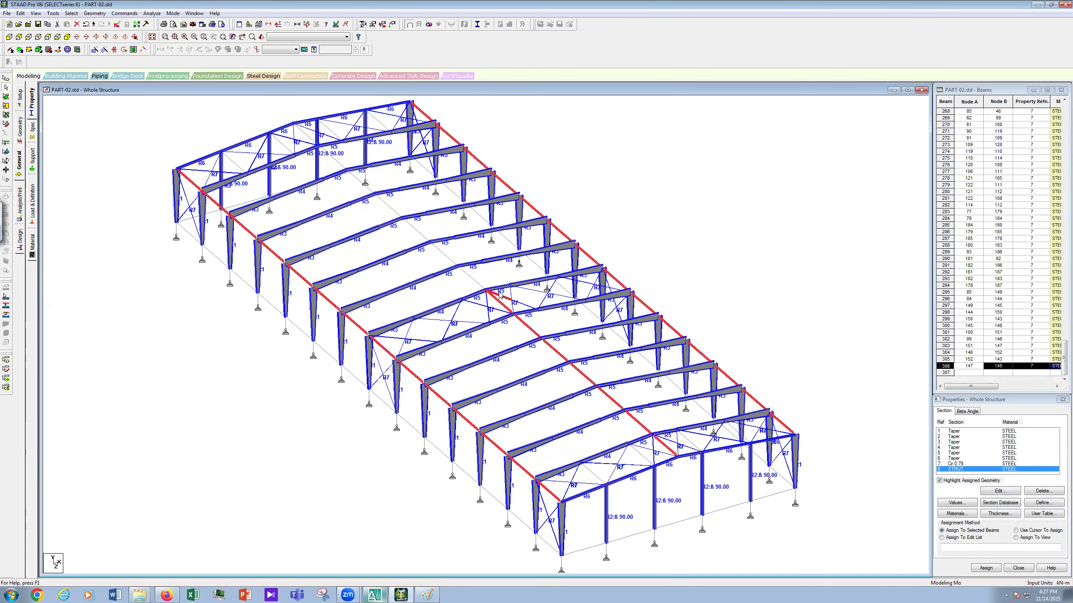
Add the remaining ridge struts from the middle braced bay back to the rear gable to the selection.
{"action": "scroll", "coordinate": [516, 305], "scroll_direction": "up", "scroll_amount": 1}
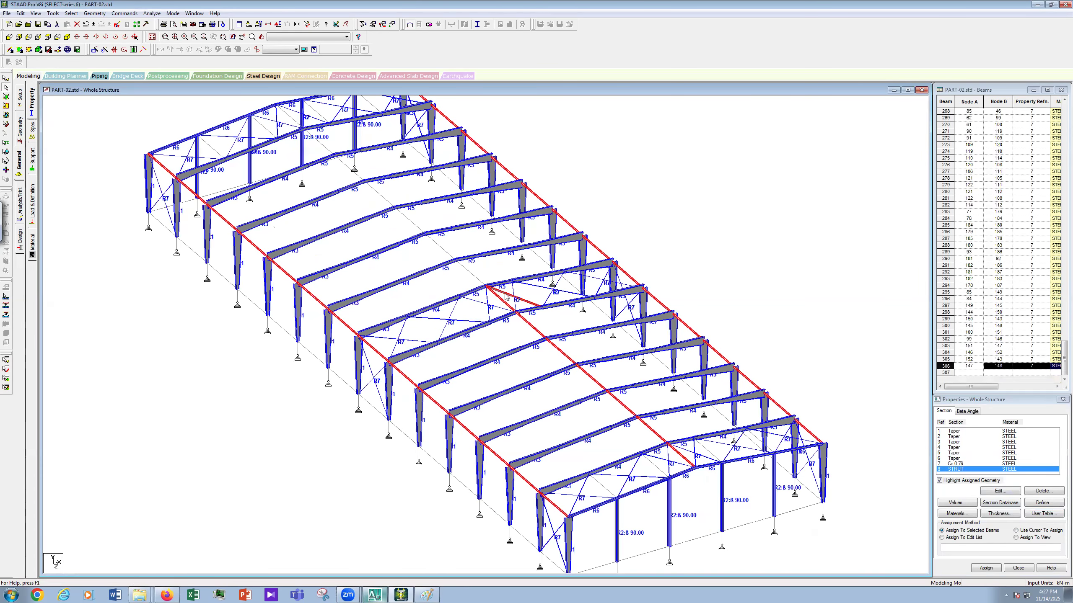
{"action": "scroll", "coordinate": [518, 305], "scroll_direction": "up", "scroll_amount": 1}
{"action": "left_click", "coordinate": [470, 269], "text": "ctrl"}
{"action": "left_click", "coordinate": [429, 236], "text": "ctrl"}
{"action": "left_click", "coordinate": [380, 189], "text": "ctrl"}
{"action": "left_click", "coordinate": [408, 219], "text": "ctrl"}
{"action": "left_click", "coordinate": [340, 156], "text": "ctrl"}
{"action": "left_click", "coordinate": [314, 133], "text": "ctrl"}
{"action": "scroll", "coordinate": [325, 167], "scroll_direction": "down", "scroll_amount": 1}
{"action": "left_click", "coordinate": [289, 116], "text": "ctrl"}
Add the roof struts between ridge and eaves in the front and rear end bays to the selection.
{"action": "left_click", "coordinate": [604, 487], "text": "ctrl"}
{"action": "left_click", "coordinate": [656, 466], "text": "ctrl"}
{"action": "left_click", "coordinate": [710, 453], "text": "ctrl"}
{"action": "left_click", "coordinate": [757, 442], "text": "ctrl"}
{"action": "left_click", "coordinate": [214, 149], "text": "ctrl"}
{"action": "left_click", "coordinate": [262, 131], "text": "ctrl"}
{"action": "scroll", "coordinate": [352, 120], "scroll_direction": "down", "scroll_amount": 1}
{"action": "left_click", "coordinate": [330, 128], "text": "ctrl"}
{"action": "left_click", "coordinate": [373, 125], "text": "ctrl"}
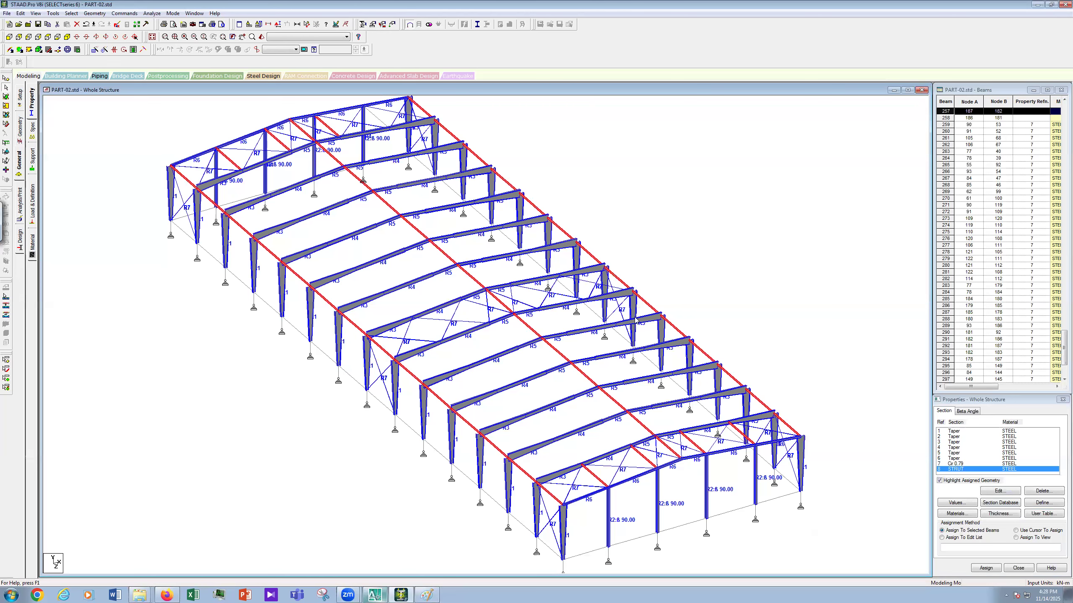
Assign the STRUT section to all selected eave, ridge and end-bay struts and save the model.
{"action": "scroll", "coordinate": [677, 360], "scroll_direction": "down", "scroll_amount": 1}
{"action": "scroll", "coordinate": [798, 418], "scroll_direction": "up", "scroll_amount": 1}
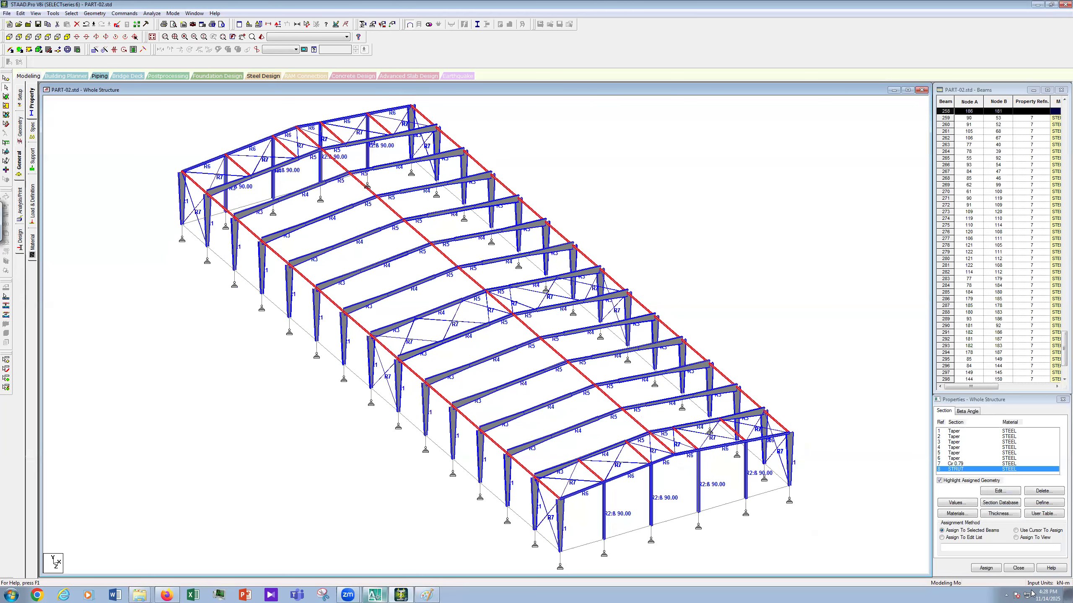
{"action": "left_click", "coordinate": [985, 568]}
{"action": "left_click", "coordinate": [1008, 509]}
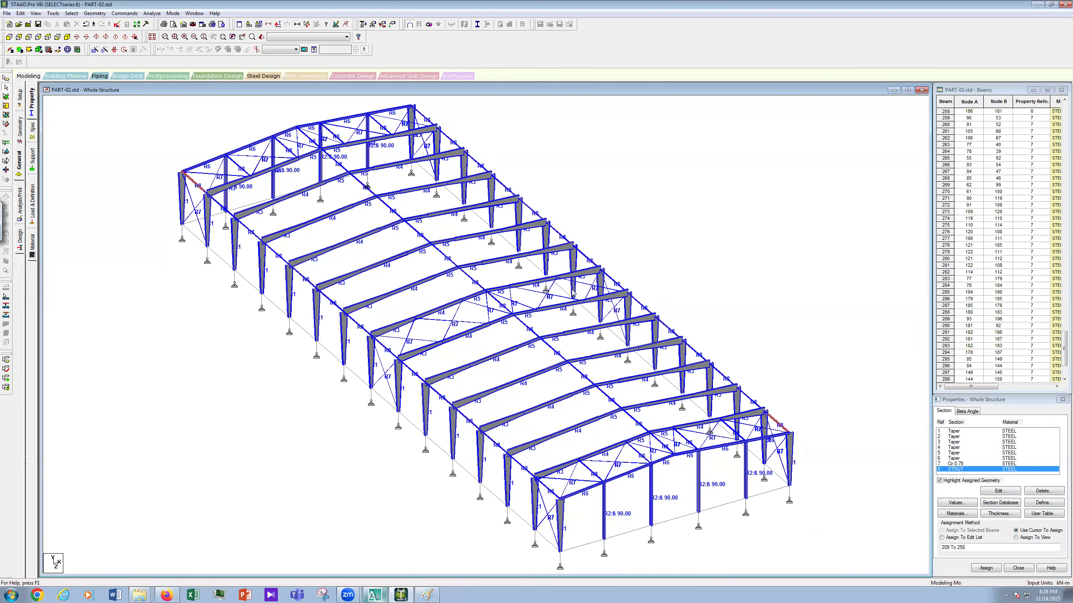
{"action": "key", "text": "ctrl+s"}
{"action": "left_click", "coordinate": [483, 308]}
Examine the whole frame at different magnifications to check the section labels on its struts, bracing and frames.
{"action": "scroll", "coordinate": [721, 293], "scroll_direction": "up", "scroll_amount": 1}
{"action": "scroll", "coordinate": [721, 293], "scroll_direction": "up", "scroll_amount": 1}
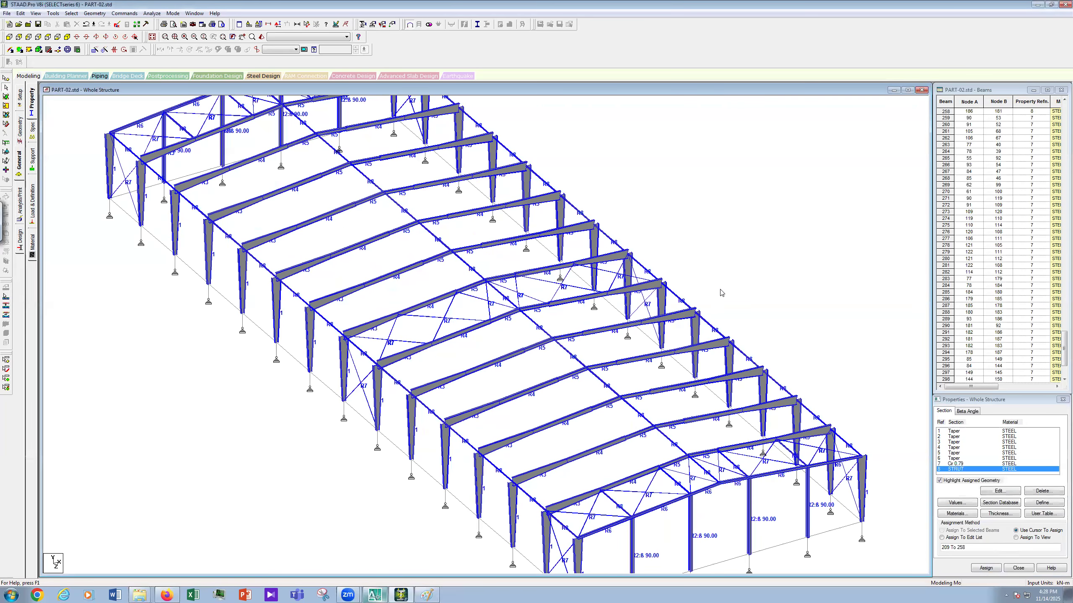
{"action": "scroll", "coordinate": [721, 293], "scroll_direction": "down", "scroll_amount": 1}
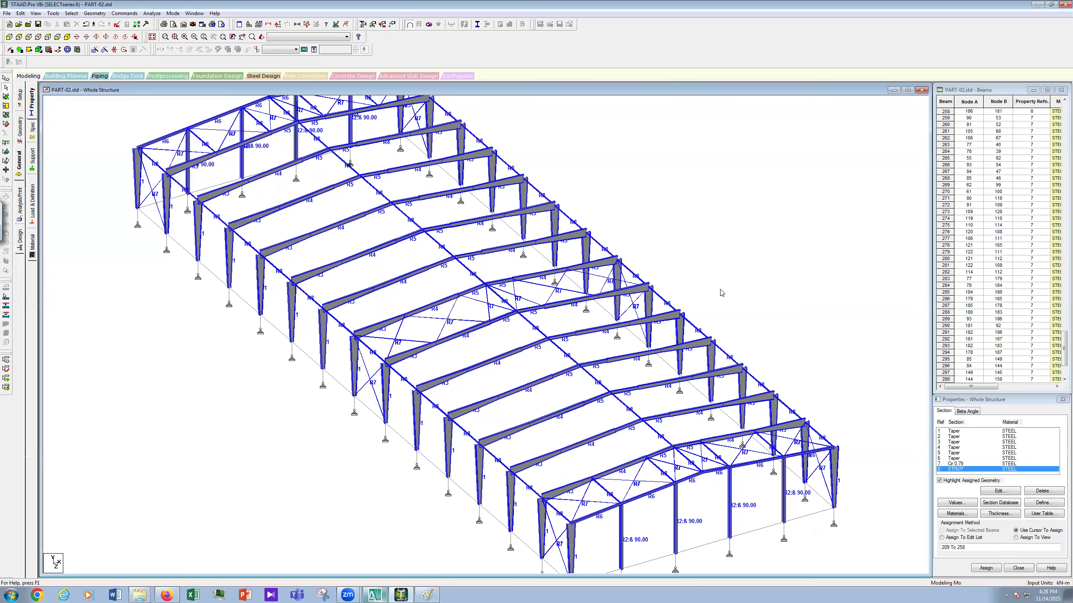
{"action": "scroll", "coordinate": [722, 293], "scroll_direction": "down", "scroll_amount": 1}
{"action": "scroll", "coordinate": [725, 291], "scroll_direction": "up", "scroll_amount": 1}
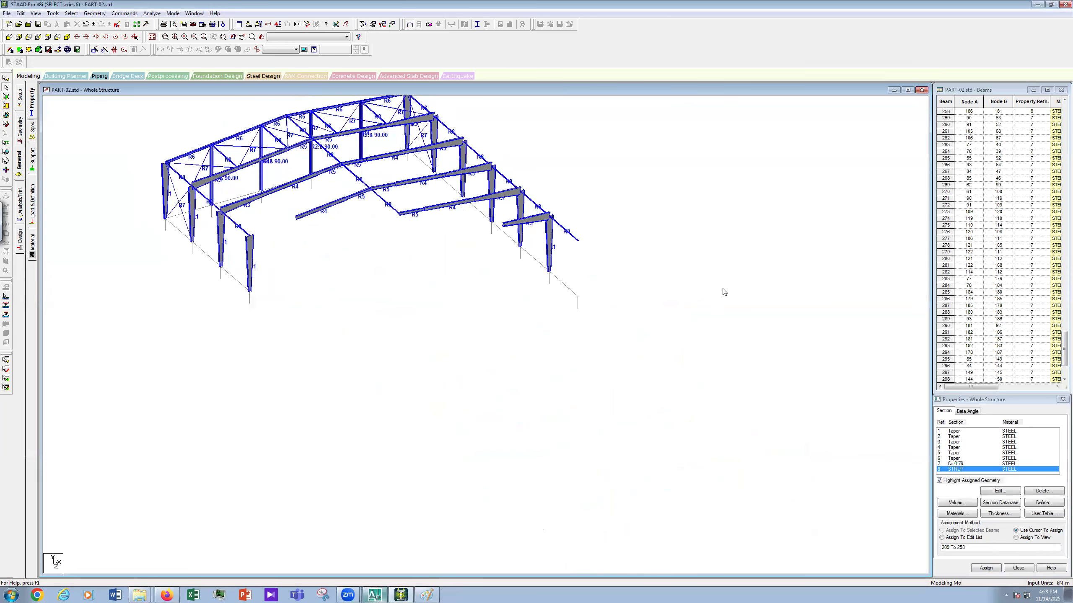
{"action": "scroll", "coordinate": [725, 291], "scroll_direction": "up", "scroll_amount": 1}
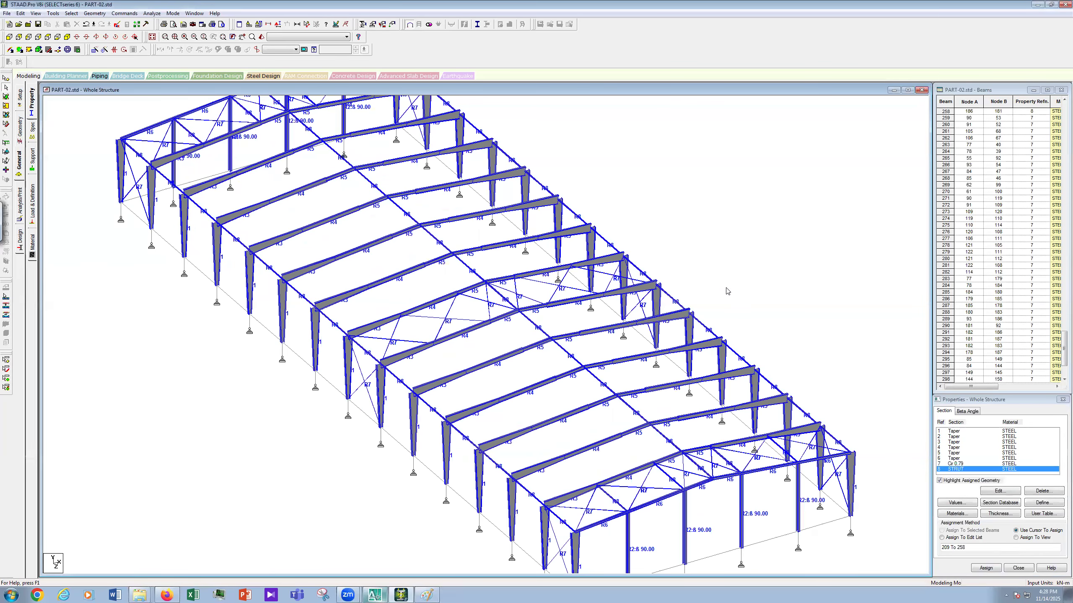
{"action": "scroll", "coordinate": [725, 292], "scroll_direction": "down", "scroll_amount": 1}
{"action": "scroll", "coordinate": [726, 290], "scroll_direction": "down", "scroll_amount": 1}
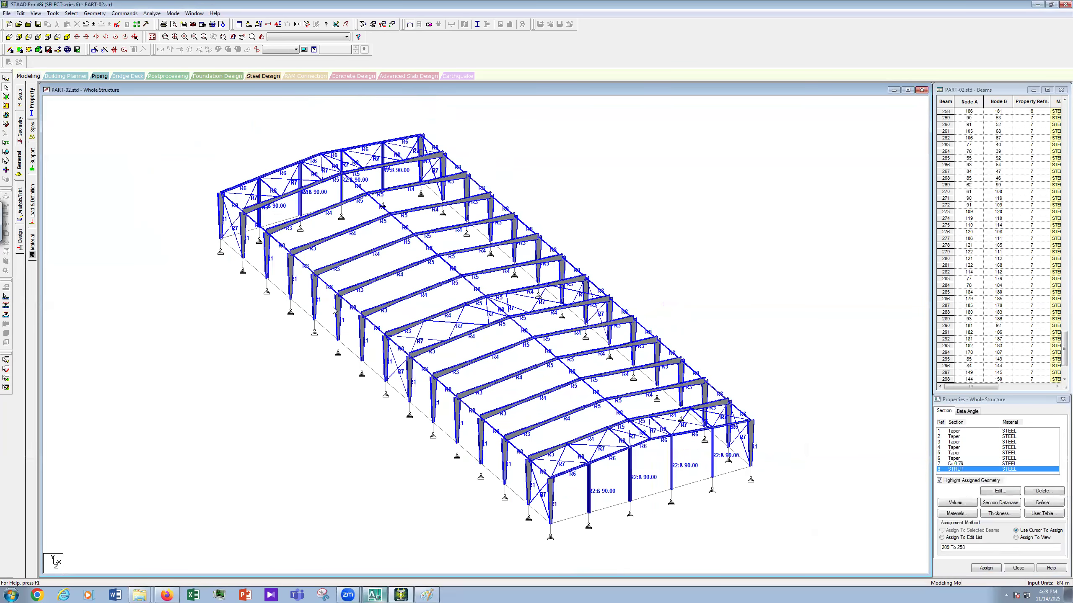
Define a rectangular concrete section with YD 0.600 m and ZD 0.300 m and add it to the section list.
{"action": "left_click", "coordinate": [1043, 502]}
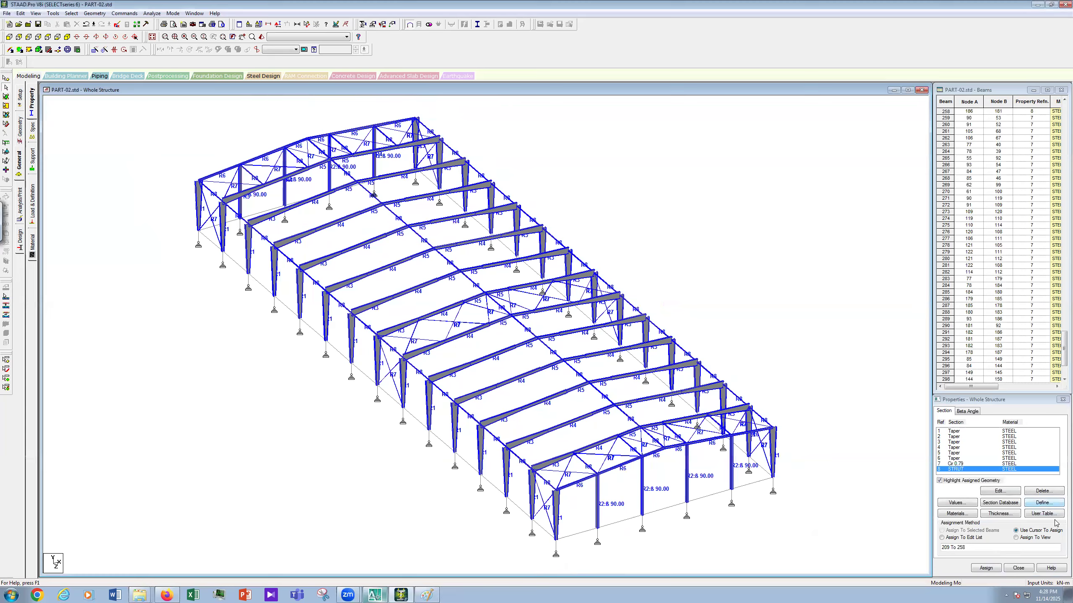
{"action": "left_click", "coordinate": [417, 231]}
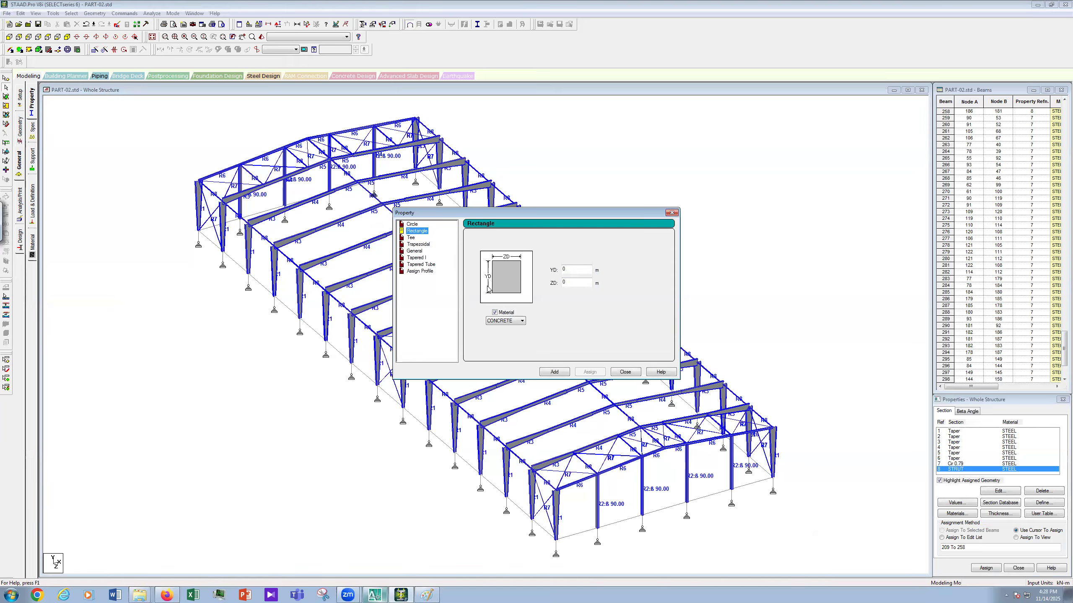
{"action": "left_click", "coordinate": [580, 270]}
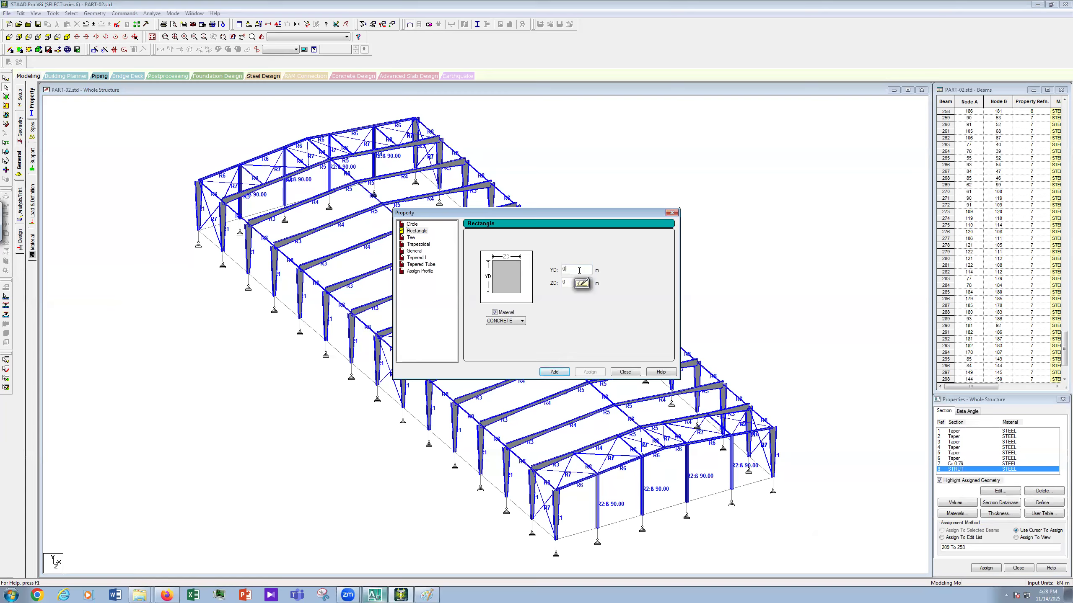
{"action": "type", "text": ".600"}
{"action": "left_click", "coordinate": [577, 284]}
{"action": "type", "text": ".300"}
{"action": "left_click", "coordinate": [553, 371]}
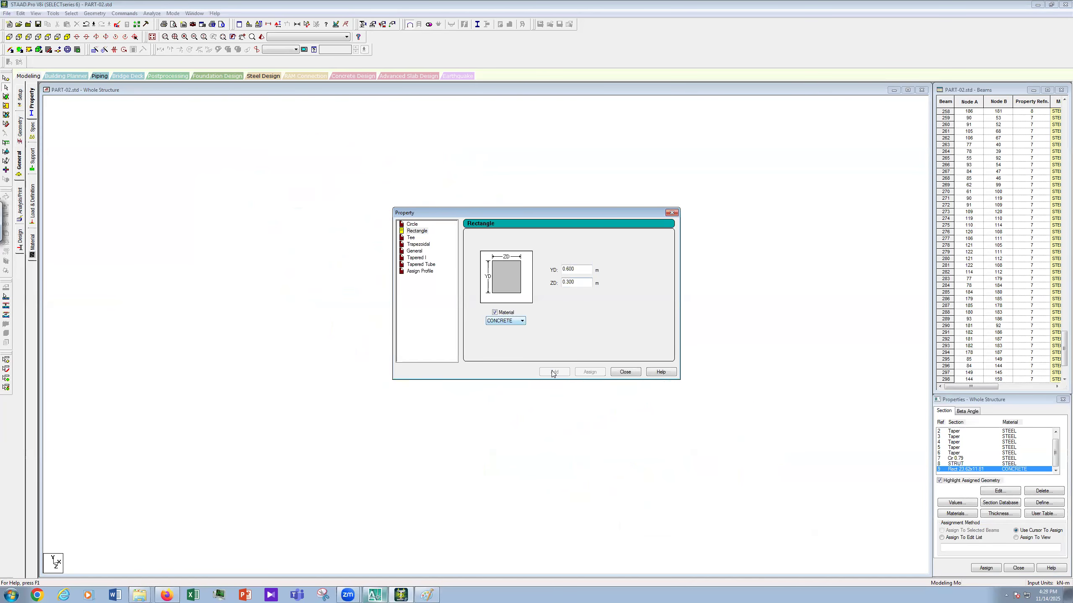
{"action": "left_click", "coordinate": [625, 371]}
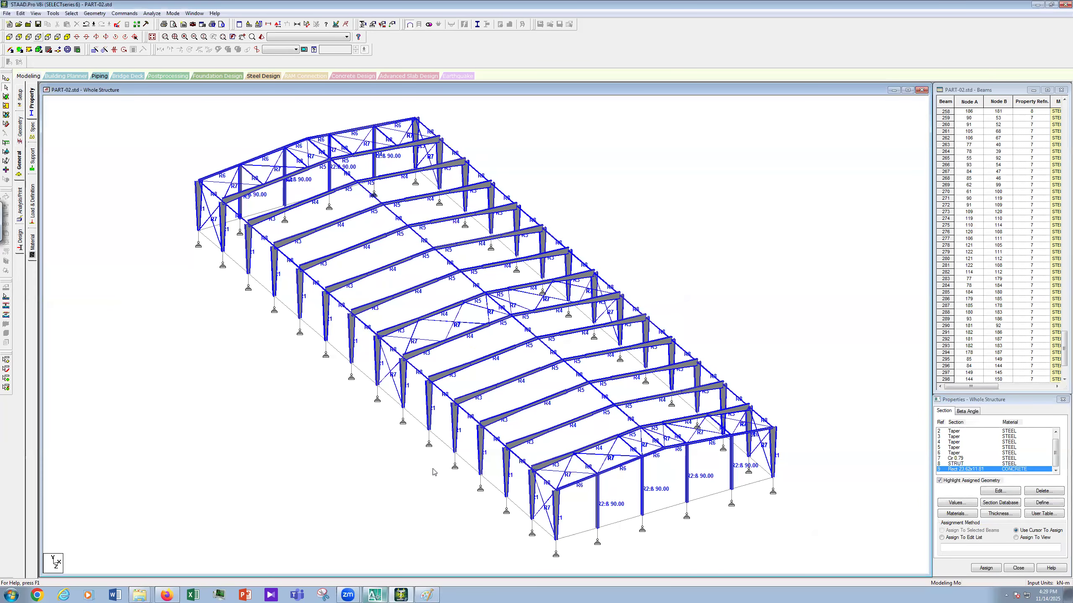
Select all ground-level beams around the building's perimeter and assign the 0.600 x 0.300 m rectangular concrete section to them.
{"action": "key", "text": "F5"}
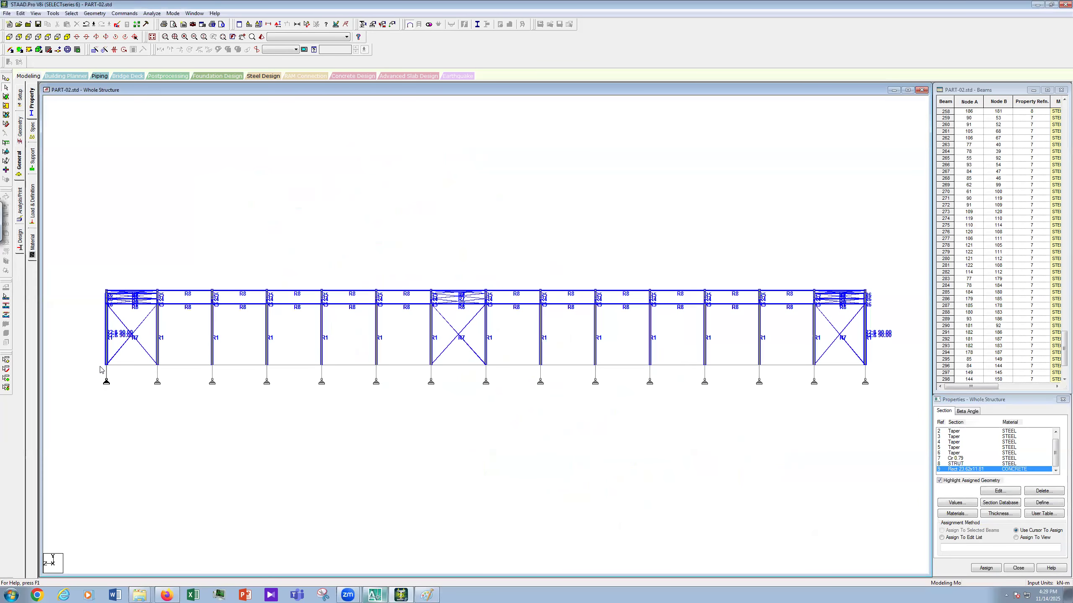
{"action": "left_click_drag", "start_coordinate": [98, 362], "coordinate": [870, 371]}
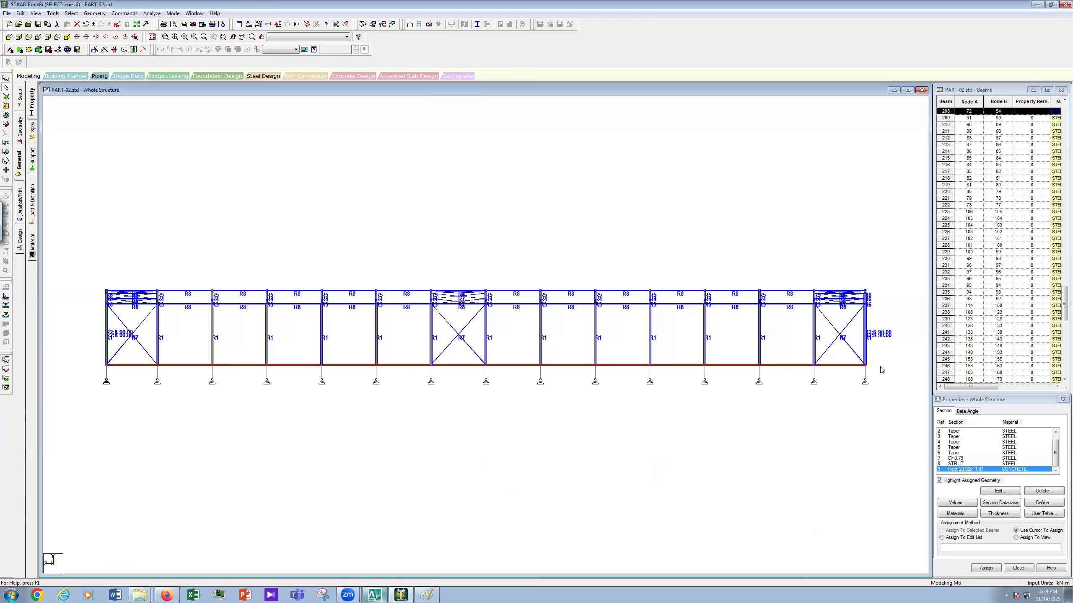
{"action": "left_click", "coordinate": [153, 38]}
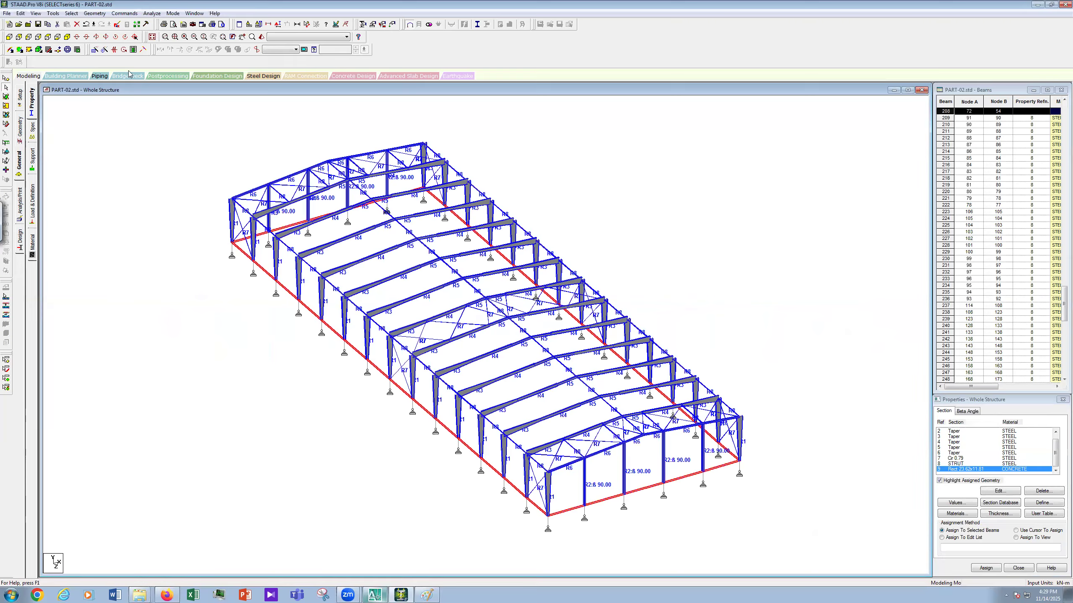
{"action": "left_click", "coordinate": [96, 37]}
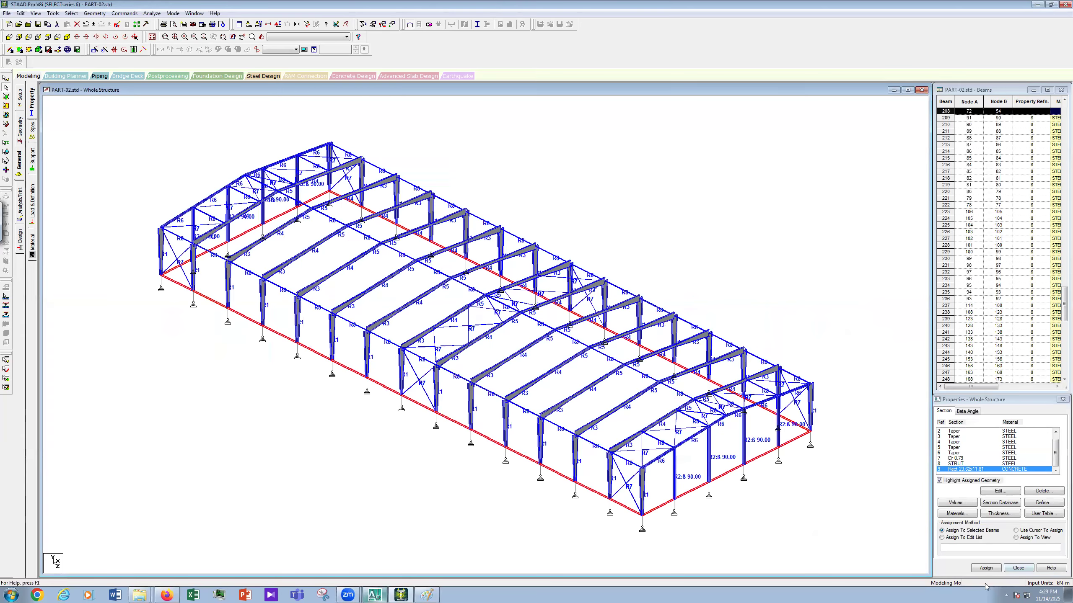
{"action": "left_click", "coordinate": [986, 568]}
{"action": "left_click", "coordinate": [1008, 509]}
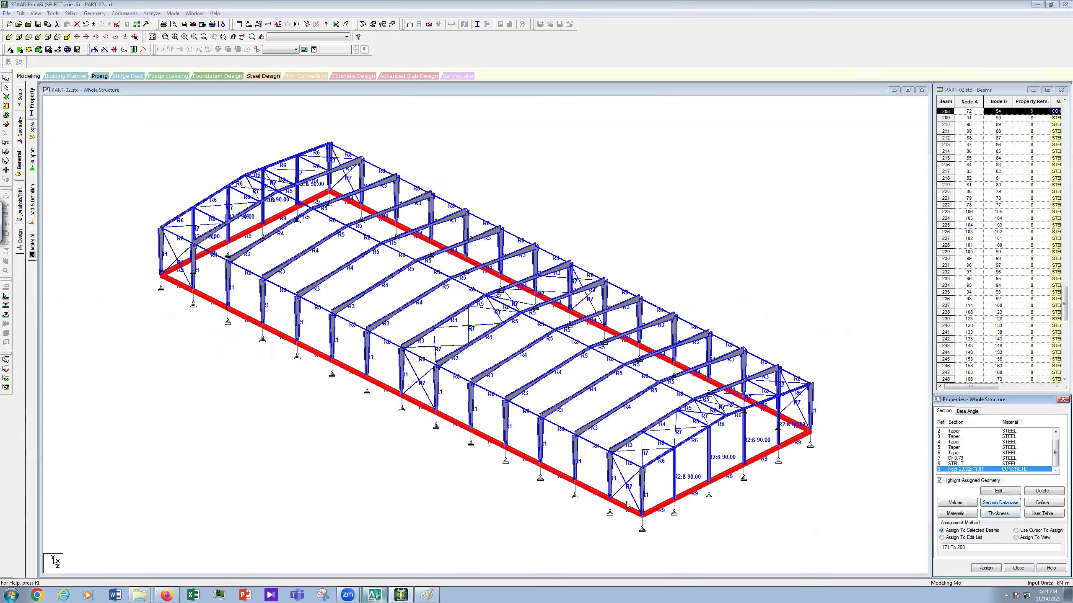
{"action": "left_click", "coordinate": [620, 518]}
Examine the frame at different magnifications to check the concrete ground beams between the column bases.
{"action": "scroll", "coordinate": [805, 441], "scroll_direction": "down", "scroll_amount": 3}
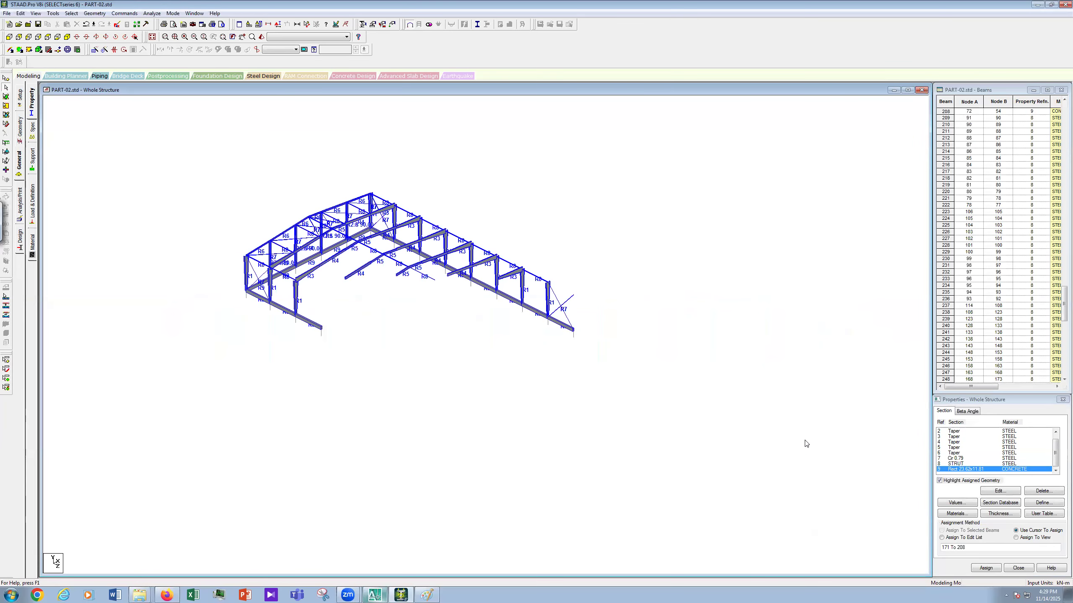
{"action": "scroll", "coordinate": [804, 444], "scroll_direction": "up", "scroll_amount": 3}
{"action": "scroll", "coordinate": [805, 444], "scroll_direction": "down", "scroll_amount": 1}
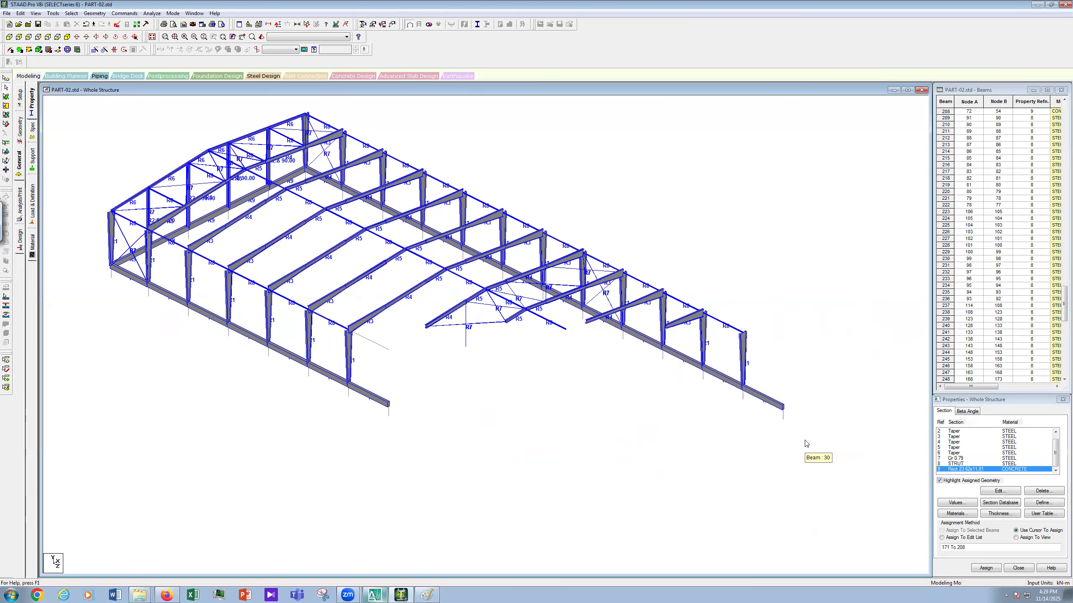
{"action": "scroll", "coordinate": [806, 444], "scroll_direction": "down", "scroll_amount": 1}
{"action": "scroll", "coordinate": [806, 444], "scroll_direction": "up", "scroll_amount": 1}
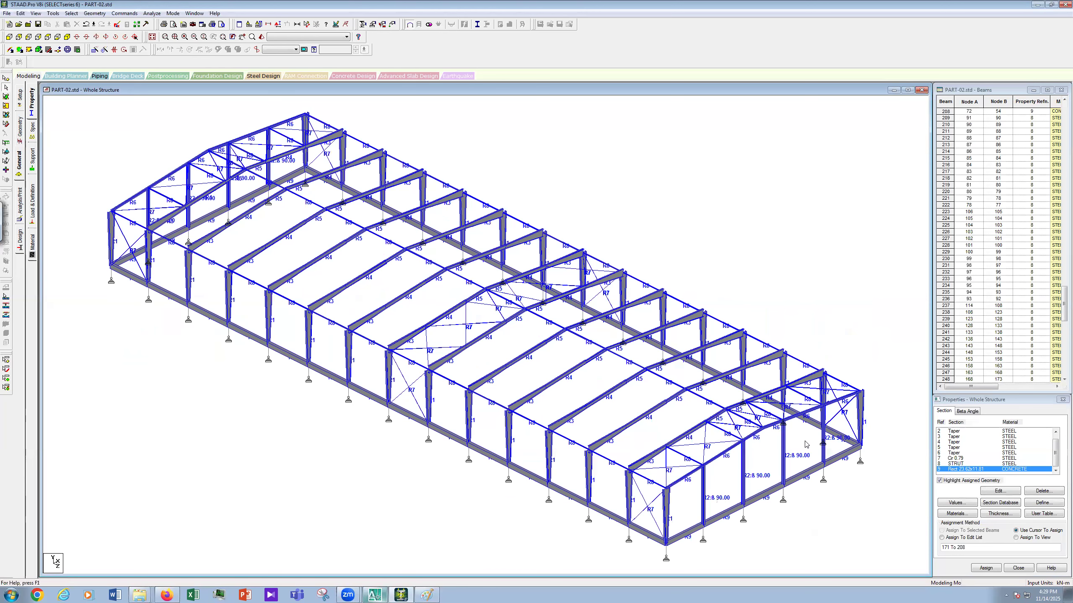
{"action": "scroll", "coordinate": [633, 183], "scroll_direction": "up", "scroll_amount": 2}
{"action": "left_click", "coordinate": [242, 37]}
{"action": "mouse_move", "coordinate": [639, 447]}
{"action": "left_mouse_down"}
{"action": "mouse_move", "coordinate": [653, 364]}
{"action": "mouse_move", "coordinate": [511, 317]}
{"action": "mouse_move", "coordinate": [555, 348]}
{"action": "mouse_move", "coordinate": [515, 347]}
{"action": "left_mouse_up"}
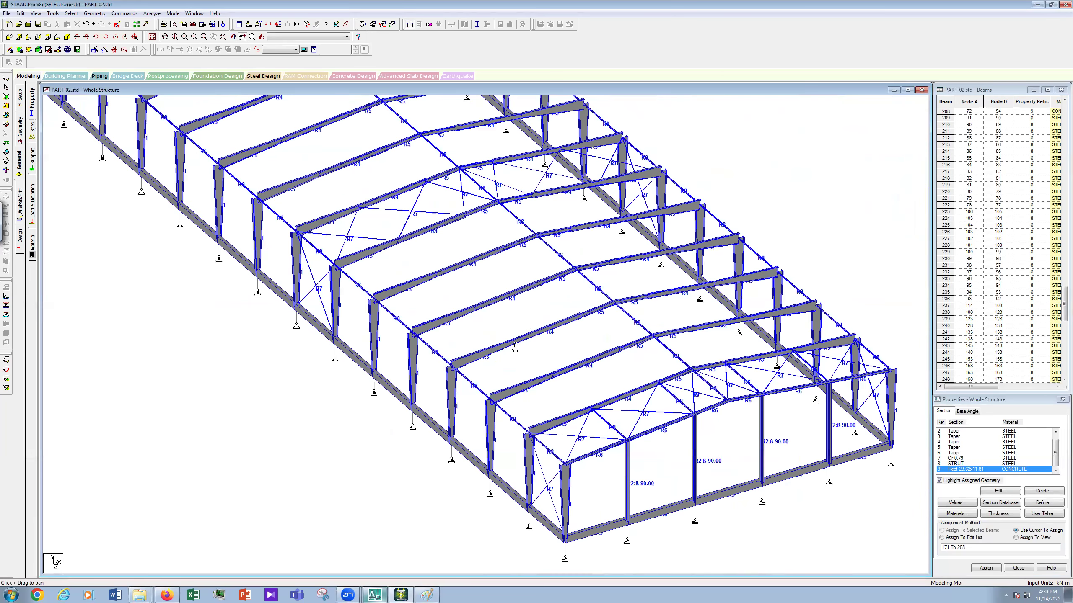
{"action": "scroll", "coordinate": [515, 347], "scroll_direction": "up", "scroll_amount": 1}
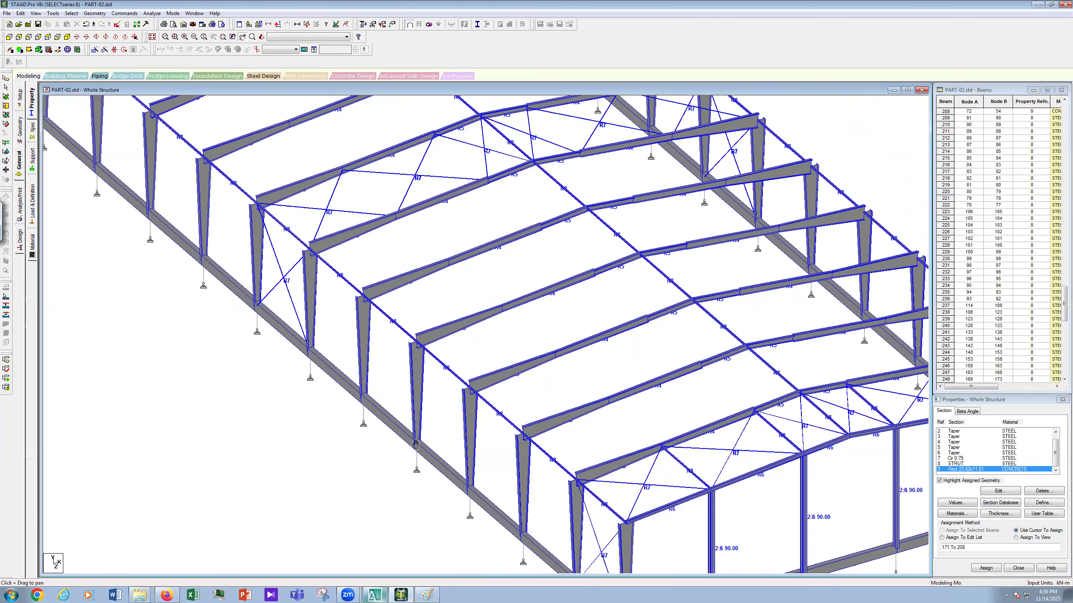
Switch to Paint and sketch a red I-shaped column section with its sides labelled 300 and 250.
{"action": "left_click", "coordinate": [426, 595]}
{"action": "scroll", "coordinate": [621, 320], "scroll_direction": "down", "scroll_amount": 10}
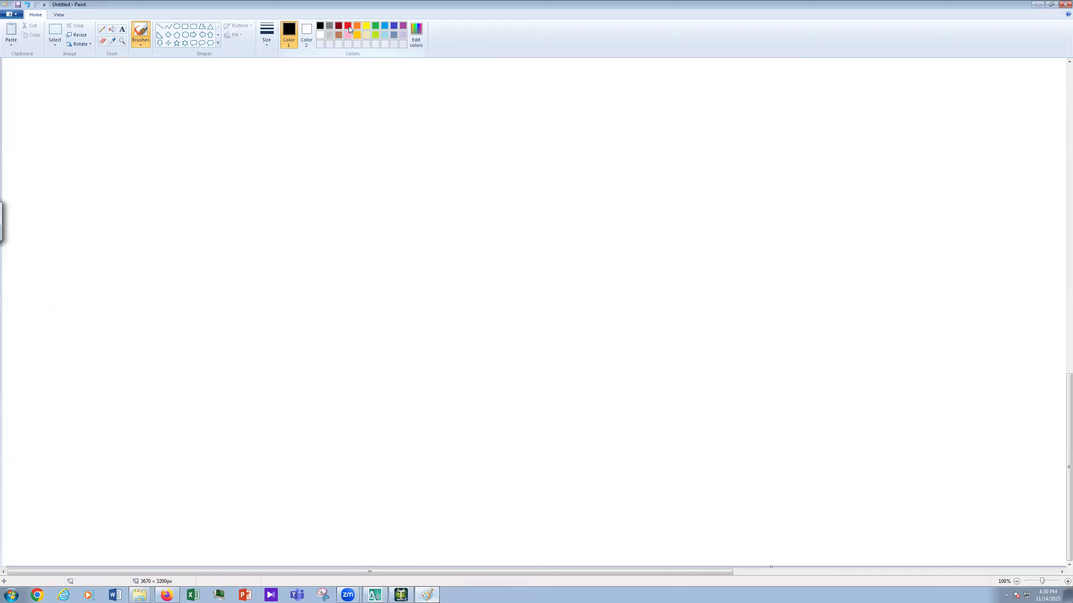
{"action": "left_click", "coordinate": [348, 27]}
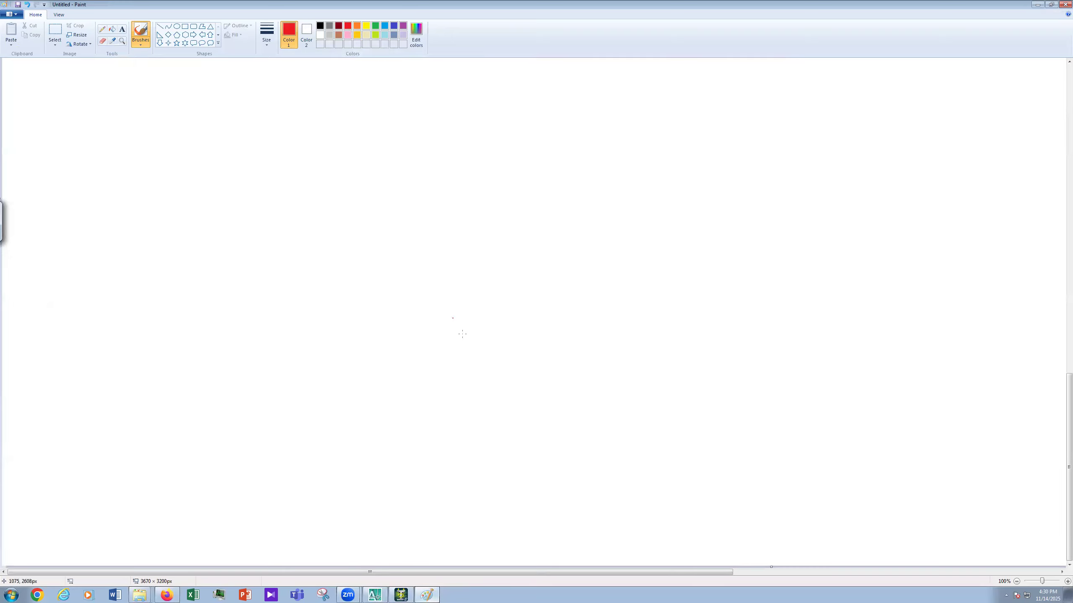
{"action": "left_click_drag", "start_coordinate": [465, 339], "coordinate": [533, 305]}
{"action": "left_click_drag", "start_coordinate": [458, 330], "coordinate": [472, 349]}
{"action": "left_click_drag", "start_coordinate": [527, 297], "coordinate": [538, 312]}
{"action": "mouse_move", "coordinate": [479, 359]}
{"action": "left_mouse_down"}
{"action": "mouse_move", "coordinate": [544, 320]}
{"action": "mouse_move", "coordinate": [507, 360]}
{"action": "left_mouse_up"}
{"action": "left_click_drag", "start_coordinate": [519, 344], "coordinate": [521, 343]}
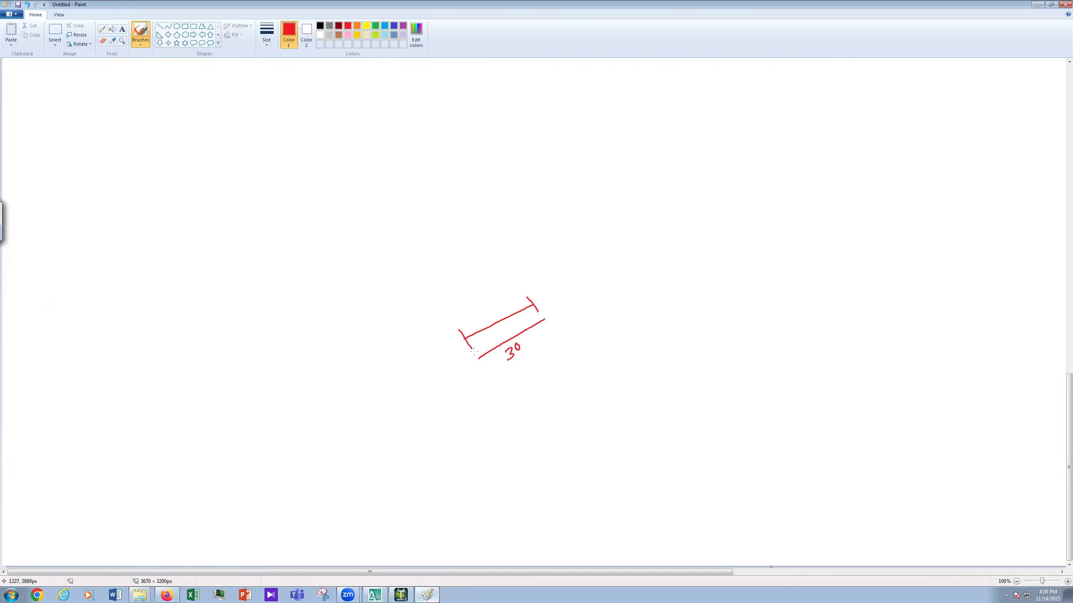
{"action": "mouse_move", "coordinate": [448, 335]}
{"action": "left_mouse_down"}
{"action": "mouse_move", "coordinate": [464, 356]}
{"action": "mouse_move", "coordinate": [446, 368]}
{"action": "left_mouse_up"}
{"action": "mouse_move", "coordinate": [445, 358]}
{"action": "left_mouse_down"}
{"action": "mouse_move", "coordinate": [452, 365]}
{"action": "mouse_move", "coordinate": [452, 348]}
{"action": "left_mouse_up"}
Sketch an orange rectangular pedestal outline around the I-section, and choose a pink drawing colour.
{"action": "left_click", "coordinate": [356, 27]}
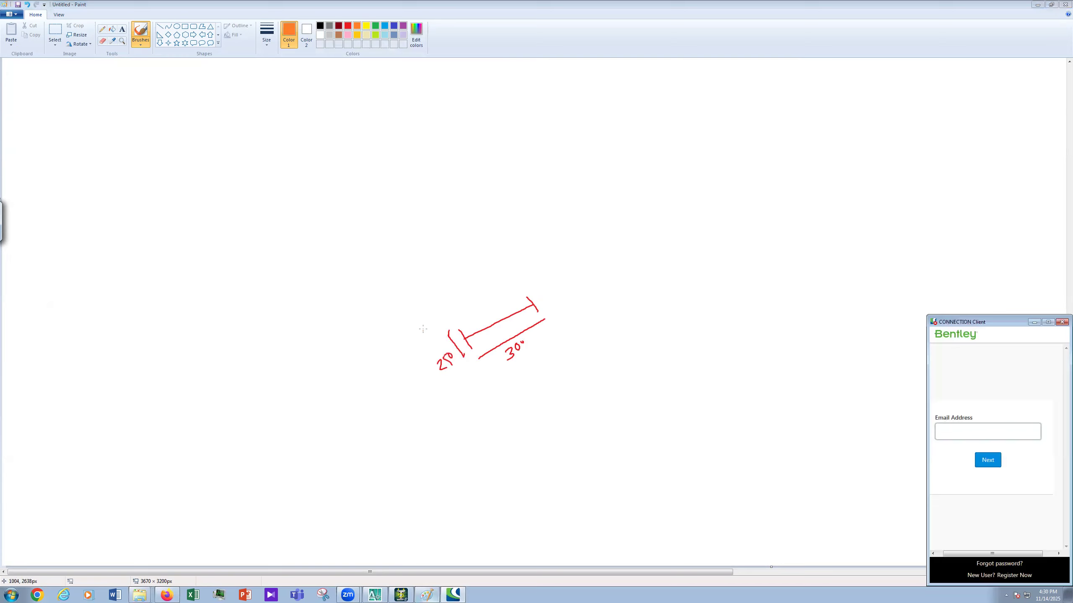
{"action": "mouse_move", "coordinate": [427, 327]}
{"action": "left_mouse_down"}
{"action": "mouse_move", "coordinate": [459, 367]}
{"action": "mouse_move", "coordinate": [429, 326]}
{"action": "mouse_move", "coordinate": [503, 281]}
{"action": "mouse_move", "coordinate": [567, 319]}
{"action": "left_mouse_up"}
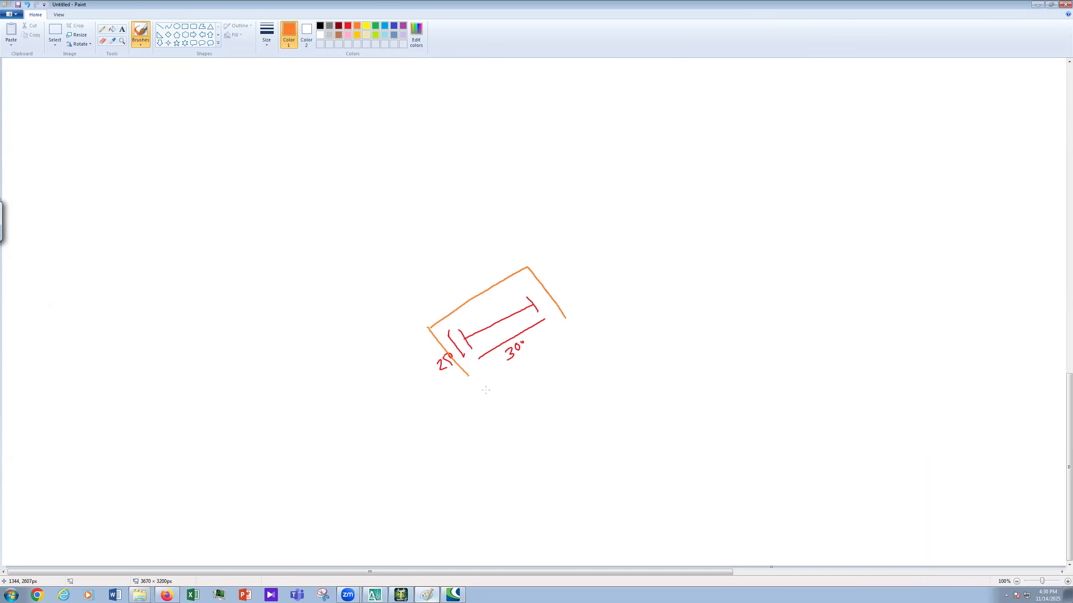
{"action": "left_click_drag", "start_coordinate": [468, 377], "coordinate": [507, 362]}
{"action": "left_click_drag", "start_coordinate": [557, 331], "coordinate": [568, 326]}
{"action": "left_click", "coordinate": [348, 36]}
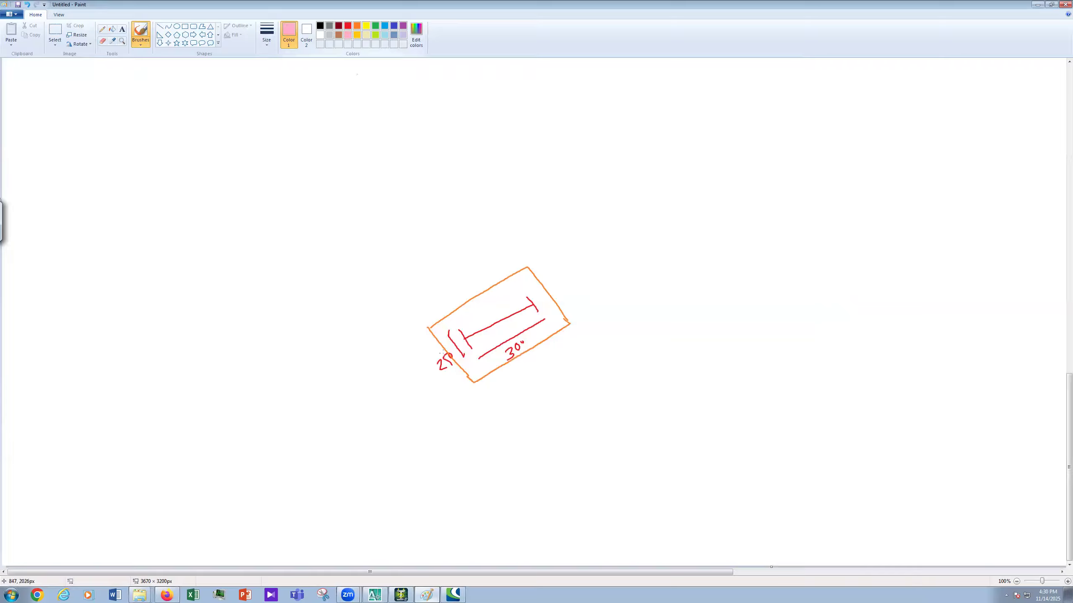
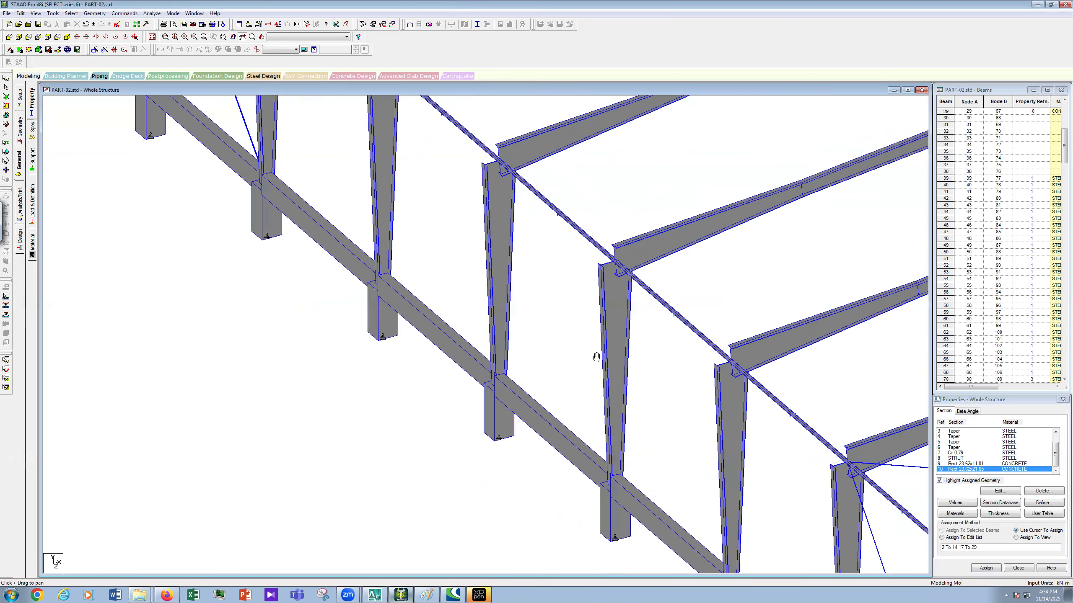
Examine the concrete pedestals and ground beams under the side-wall columns up to the front gable corner.
{"action": "scroll", "coordinate": [540, 257], "scroll_direction": "up", "scroll_amount": 1}
{"action": "scroll", "coordinate": [541, 257], "scroll_direction": "up", "scroll_amount": 1}
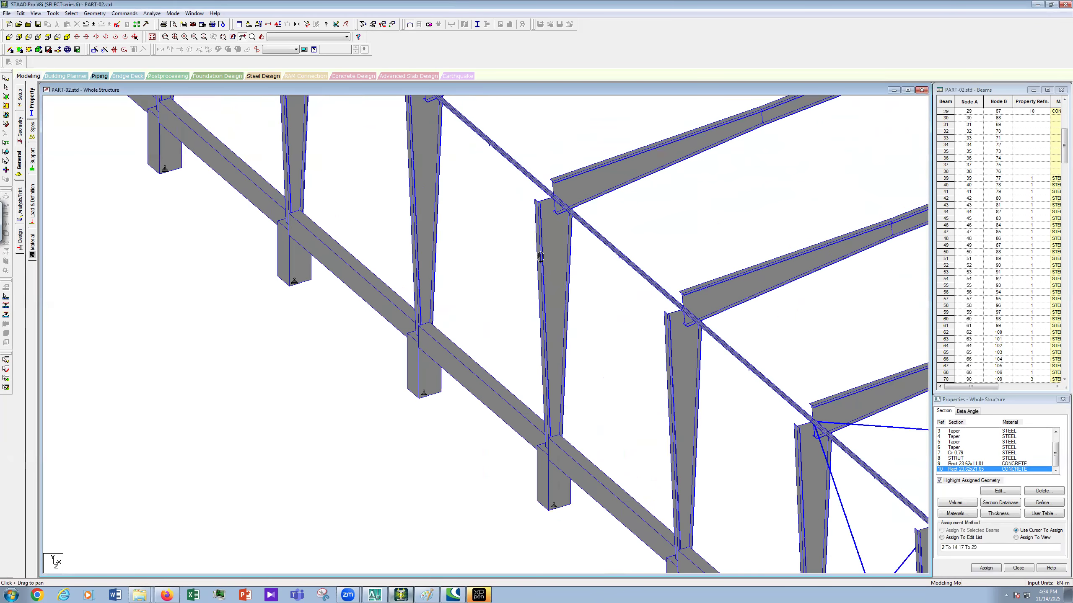
{"action": "scroll", "coordinate": [541, 257], "scroll_direction": "down", "scroll_amount": 1}
{"action": "scroll", "coordinate": [594, 232], "scroll_direction": "up", "scroll_amount": 1}
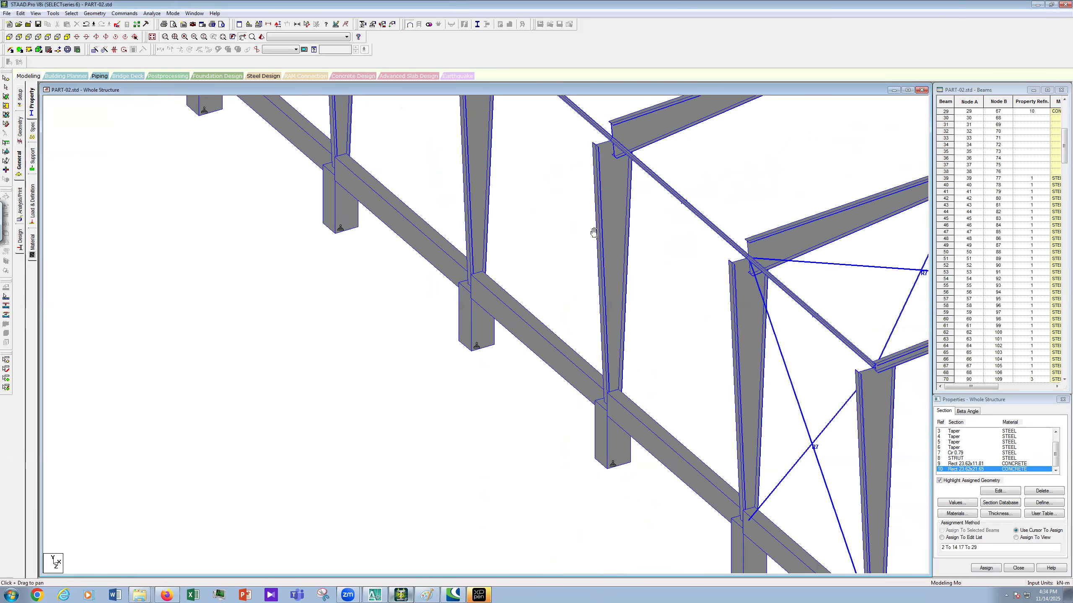
{"action": "scroll", "coordinate": [594, 232], "scroll_direction": "up", "scroll_amount": 1}
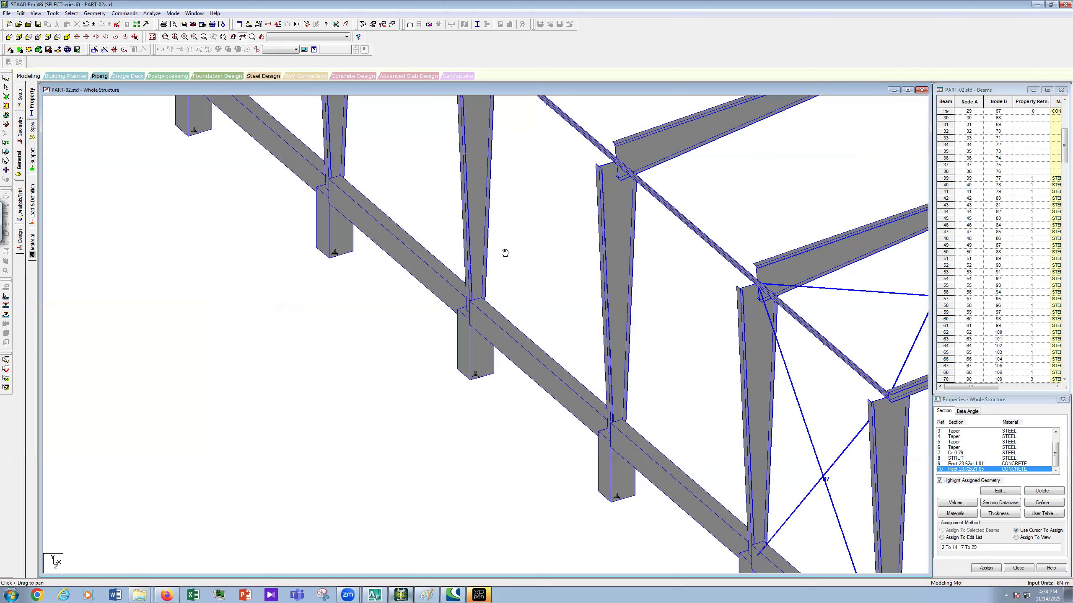
{"action": "scroll", "coordinate": [469, 247], "scroll_direction": "down", "scroll_amount": 1}
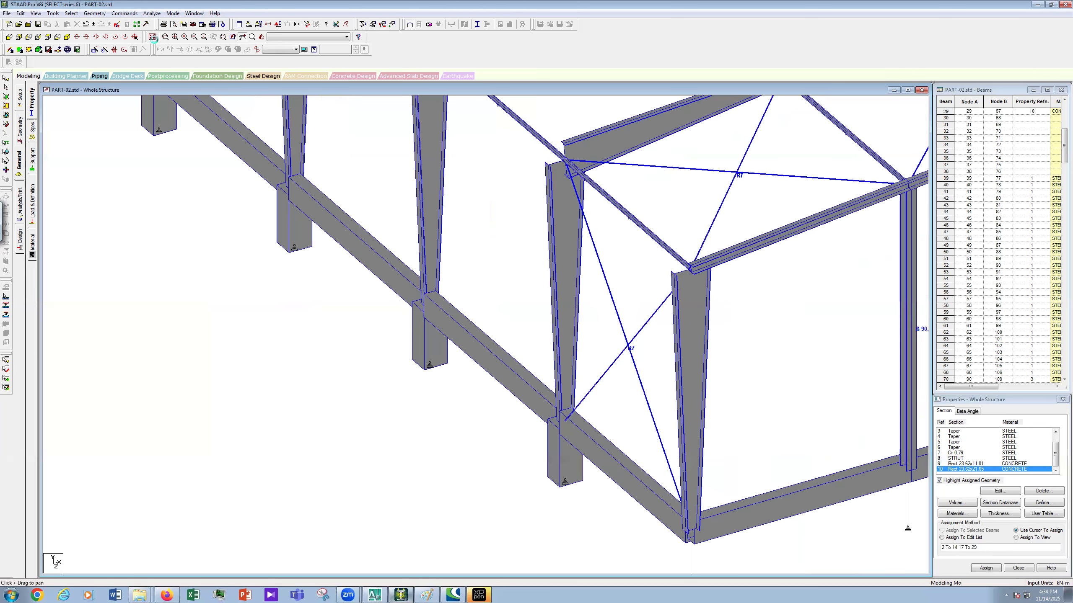
{"action": "scroll", "coordinate": [279, 240], "scroll_direction": "down", "scroll_amount": 5}
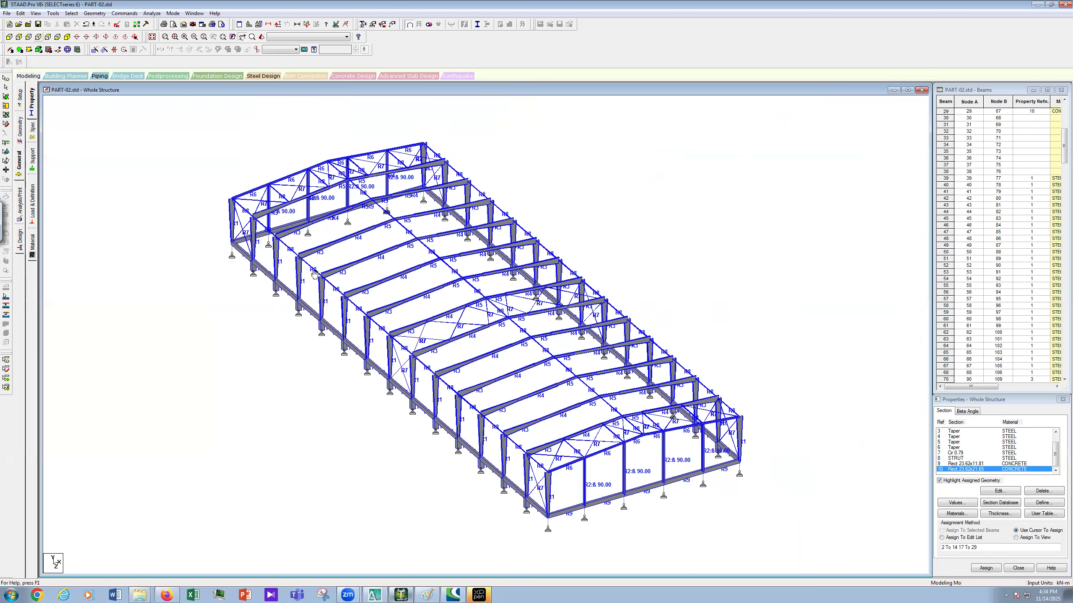
Select the concrete pedestals under the columns of both side walls and display only them in an isometric view.
{"action": "key", "text": "Escape"}
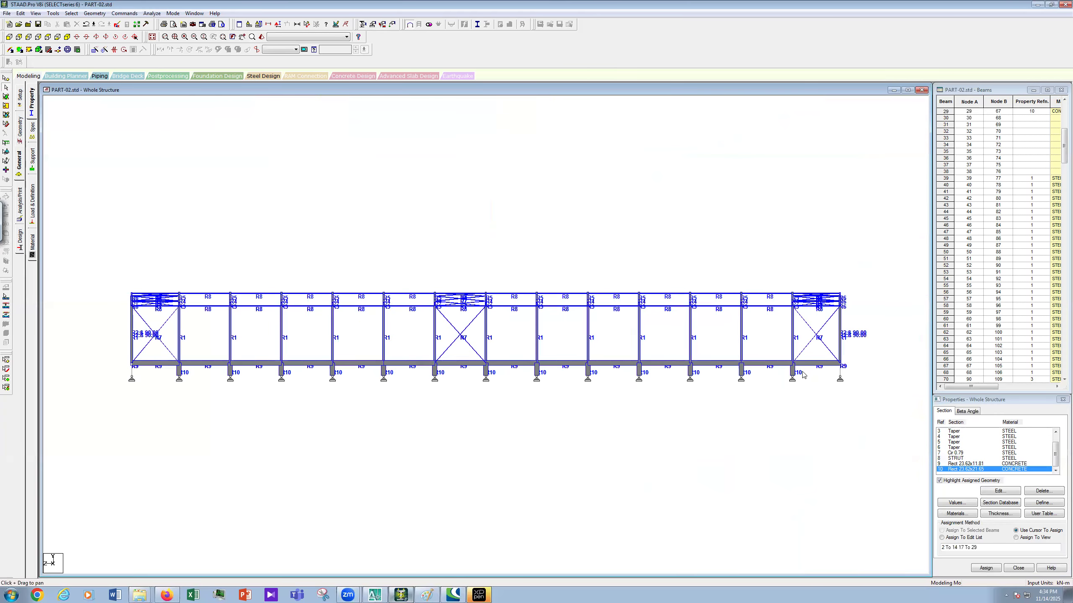
{"action": "left_click_drag", "start_coordinate": [802, 375], "coordinate": [158, 369]}
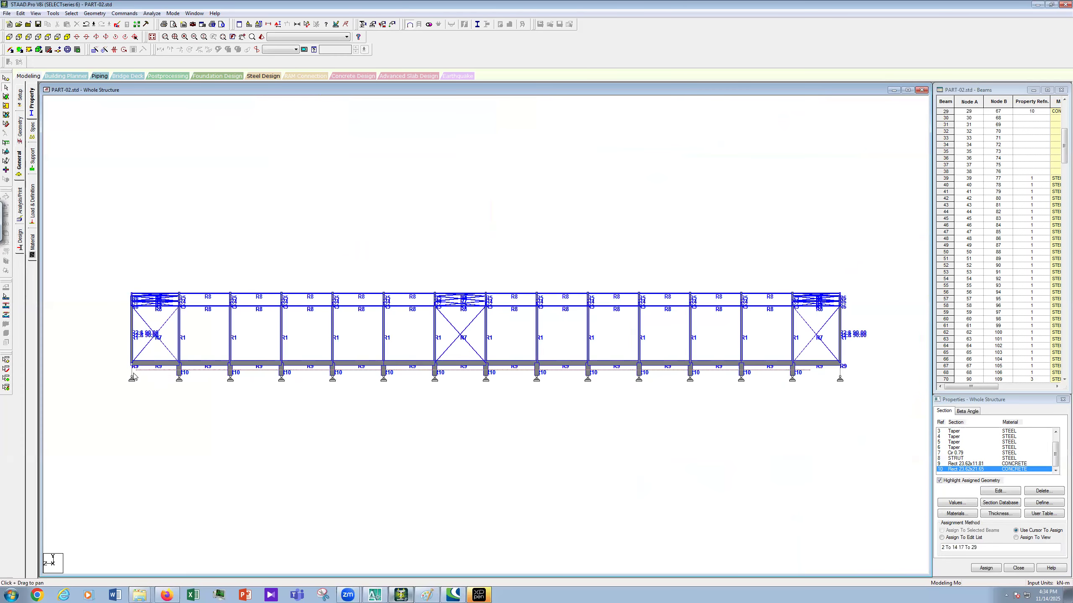
{"action": "left_click_drag", "start_coordinate": [804, 380], "coordinate": [177, 384]}
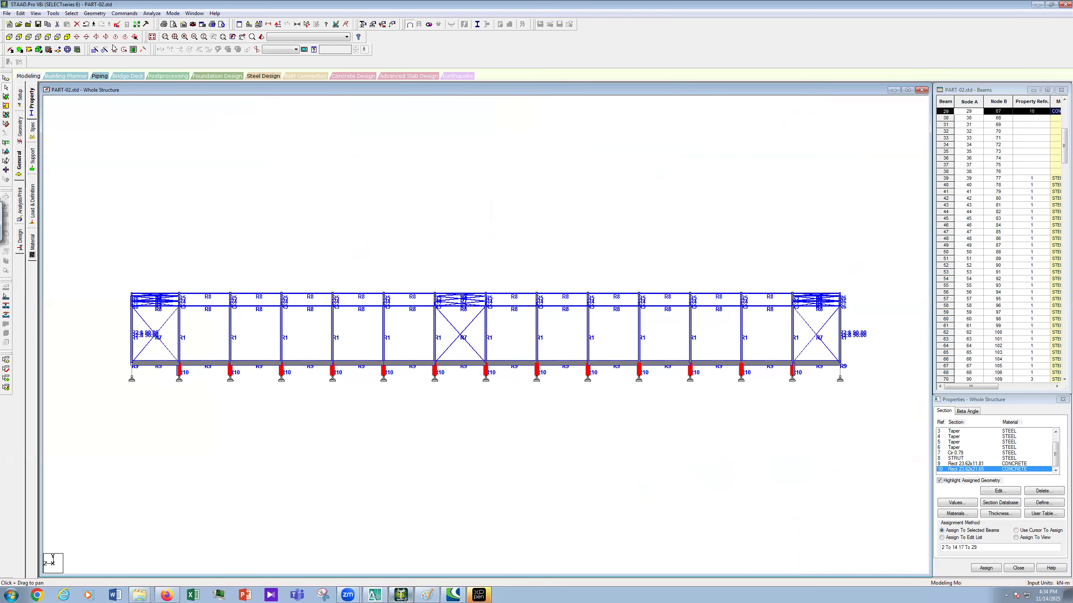
{"action": "left_click", "coordinate": [36, 13]}
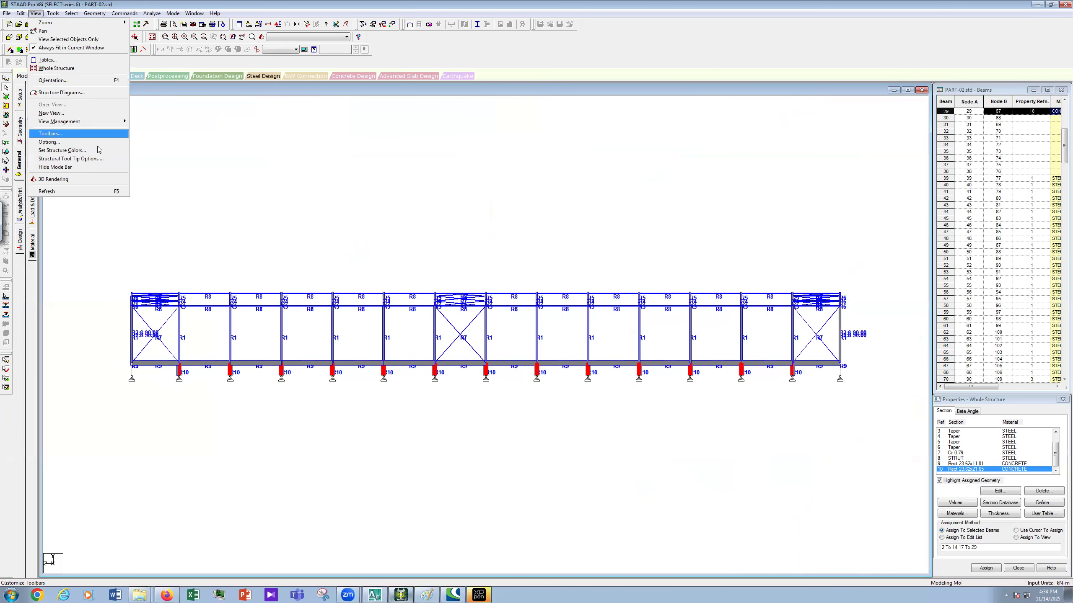
{"action": "left_click", "coordinate": [68, 39]}
{"action": "left_click", "coordinate": [128, 38]}
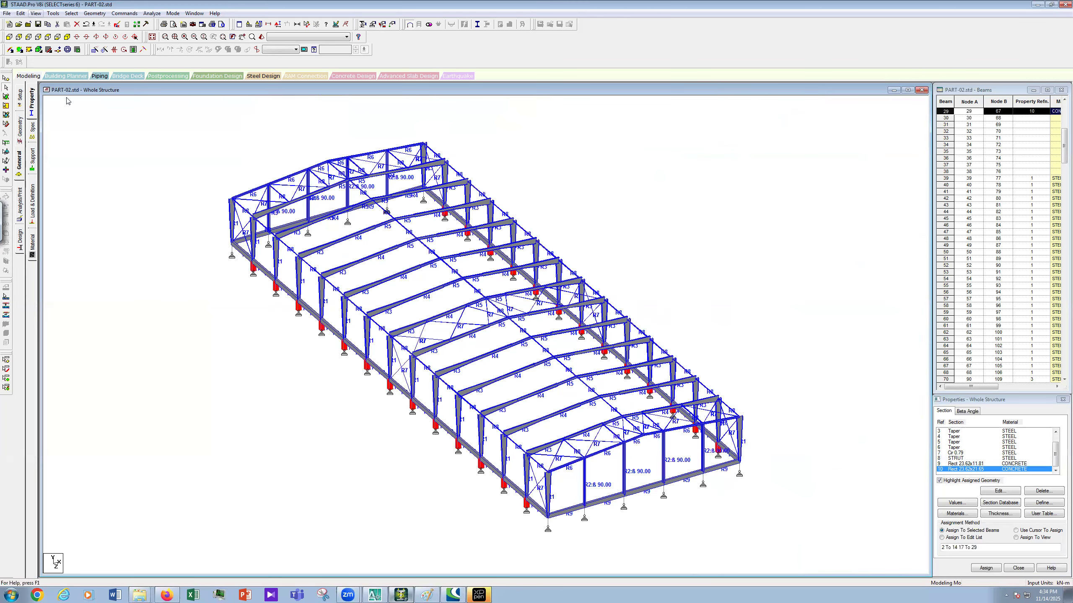
{"action": "left_click", "coordinate": [36, 14]}
{"action": "left_click", "coordinate": [62, 40]}
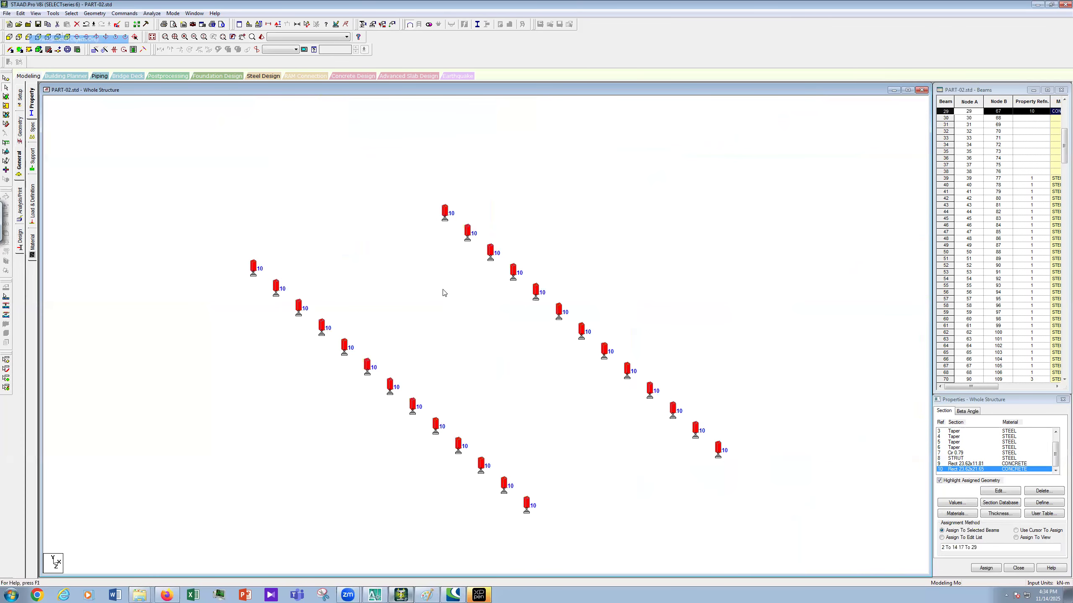
{"action": "left_click", "coordinate": [525, 367]}
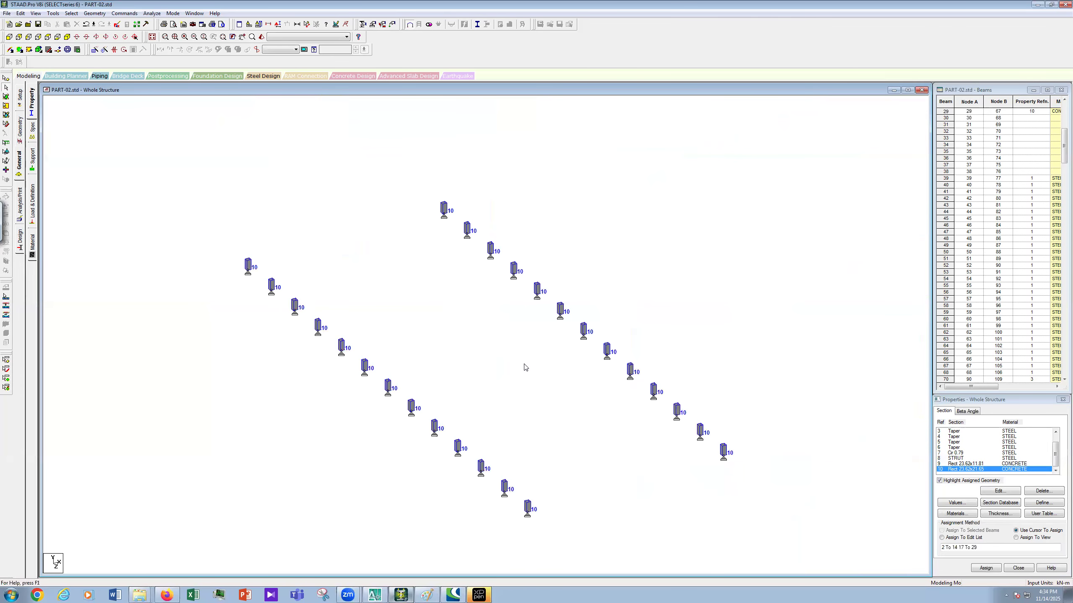
{"action": "scroll", "coordinate": [525, 367], "scroll_direction": "up", "scroll_amount": 2}
{"action": "scroll", "coordinate": [525, 367], "scroll_direction": "up", "scroll_amount": 1}
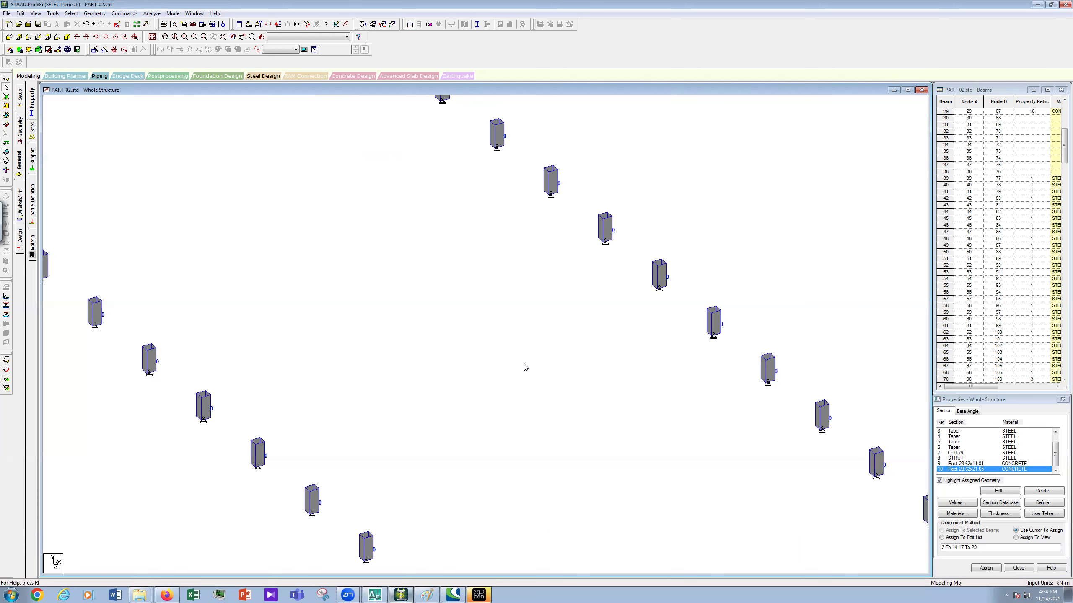
Examine the isolated side-wall pedestals in isometric and plan views, and restore the display of the whole structure.
{"action": "scroll", "coordinate": [525, 367], "scroll_direction": "up", "scroll_amount": 1}
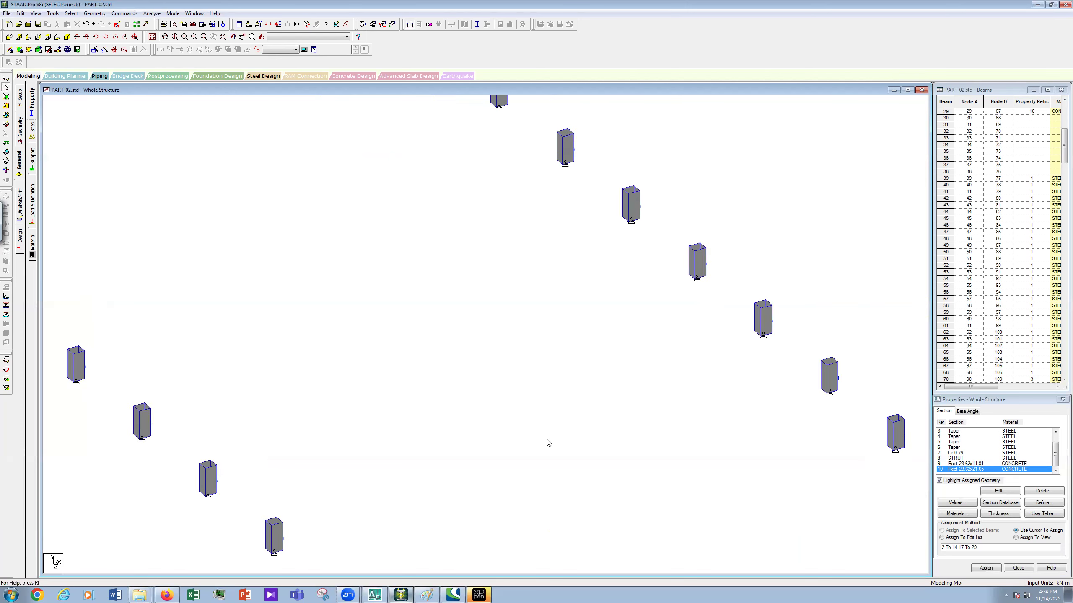
{"action": "scroll", "coordinate": [516, 403], "scroll_direction": "down", "scroll_amount": 2}
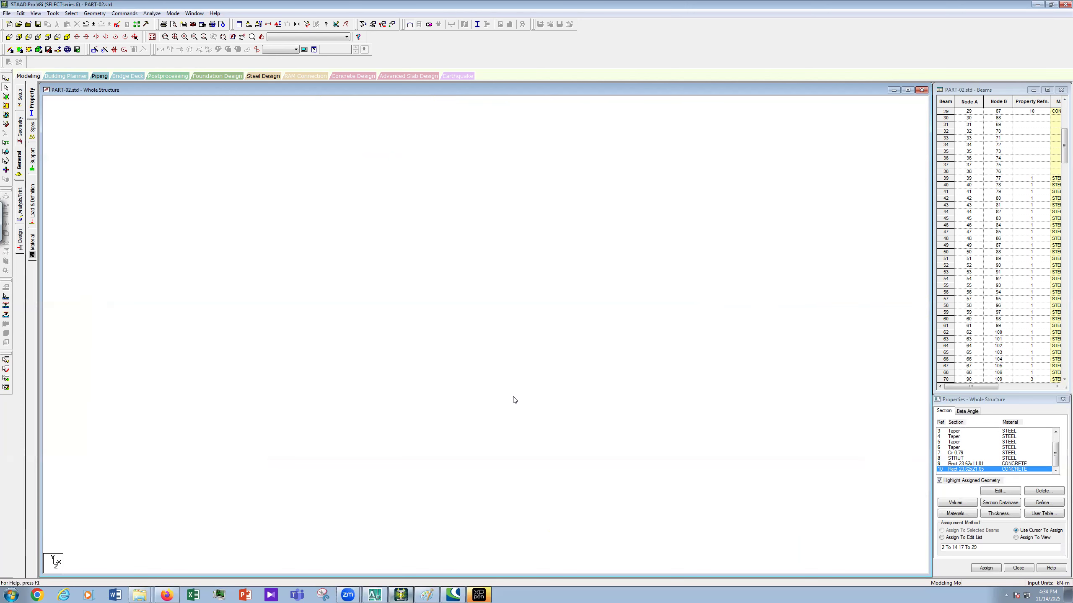
{"action": "left_click", "coordinate": [46, 37]}
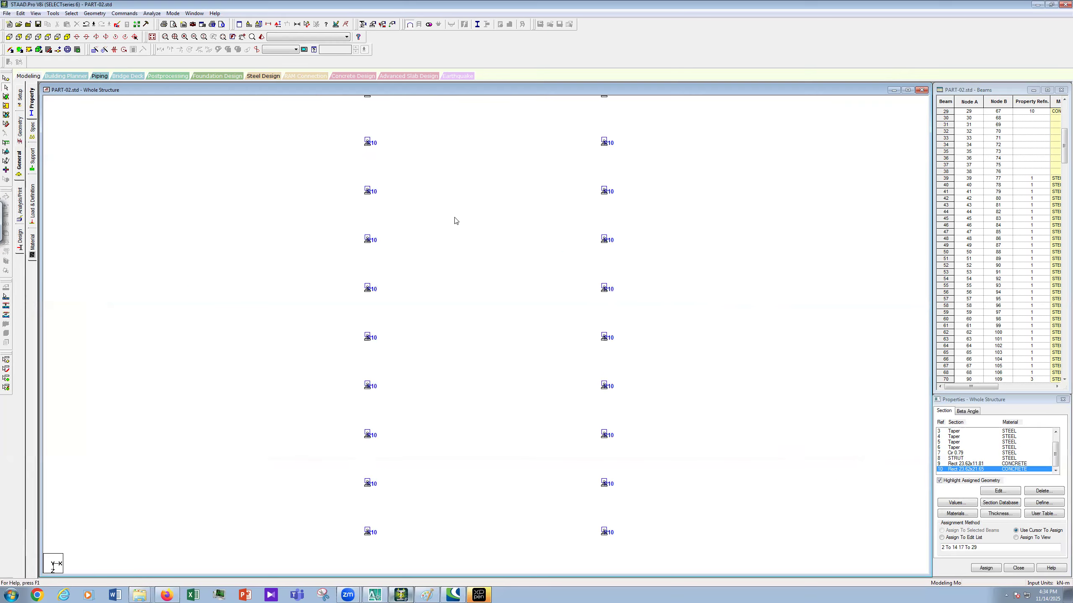
{"action": "scroll", "coordinate": [455, 220], "scroll_direction": "up", "scroll_amount": 1}
{"action": "scroll", "coordinate": [456, 220], "scroll_direction": "up", "scroll_amount": 1}
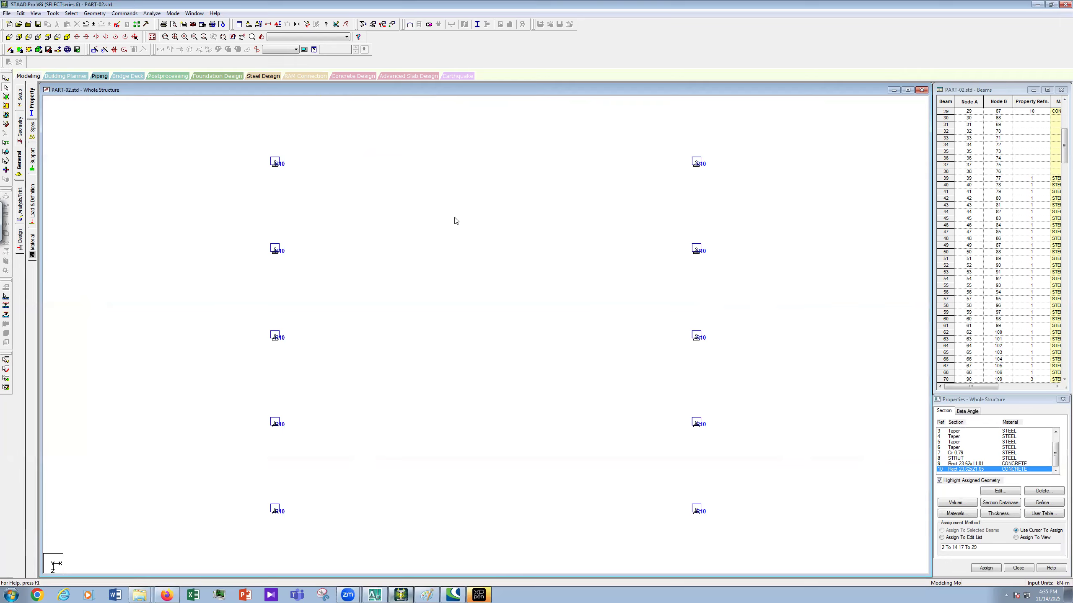
{"action": "scroll", "coordinate": [455, 220], "scroll_direction": "up", "scroll_amount": 1}
{"action": "scroll", "coordinate": [455, 220], "scroll_direction": "up", "scroll_amount": 1}
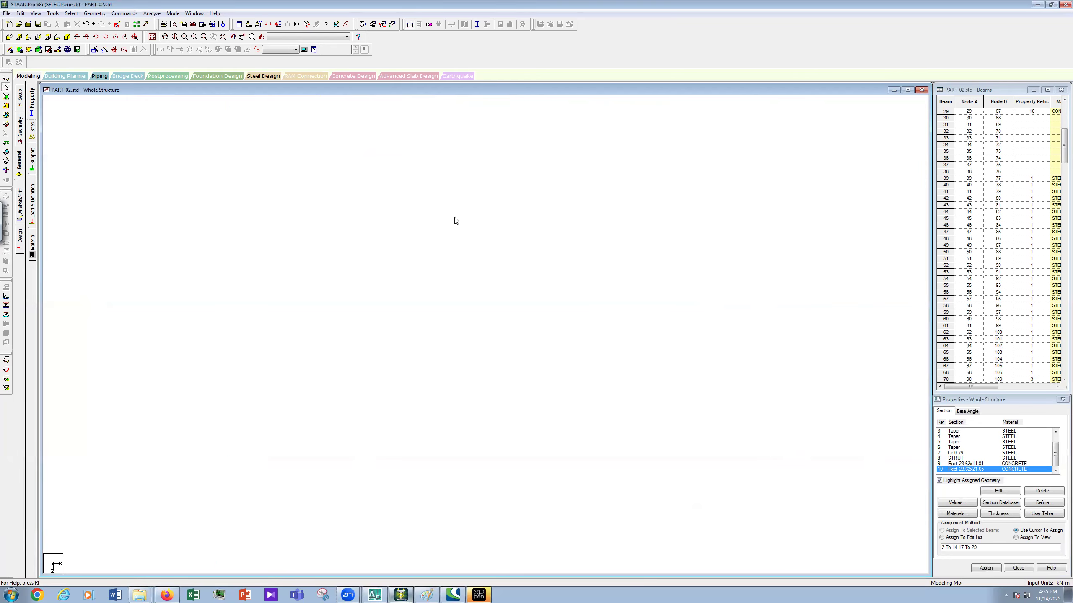
{"action": "scroll", "coordinate": [455, 218], "scroll_direction": "down", "scroll_amount": 1}
{"action": "scroll", "coordinate": [469, 248], "scroll_direction": "up", "scroll_amount": 1}
{"action": "scroll", "coordinate": [470, 252], "scroll_direction": "down", "scroll_amount": 1}
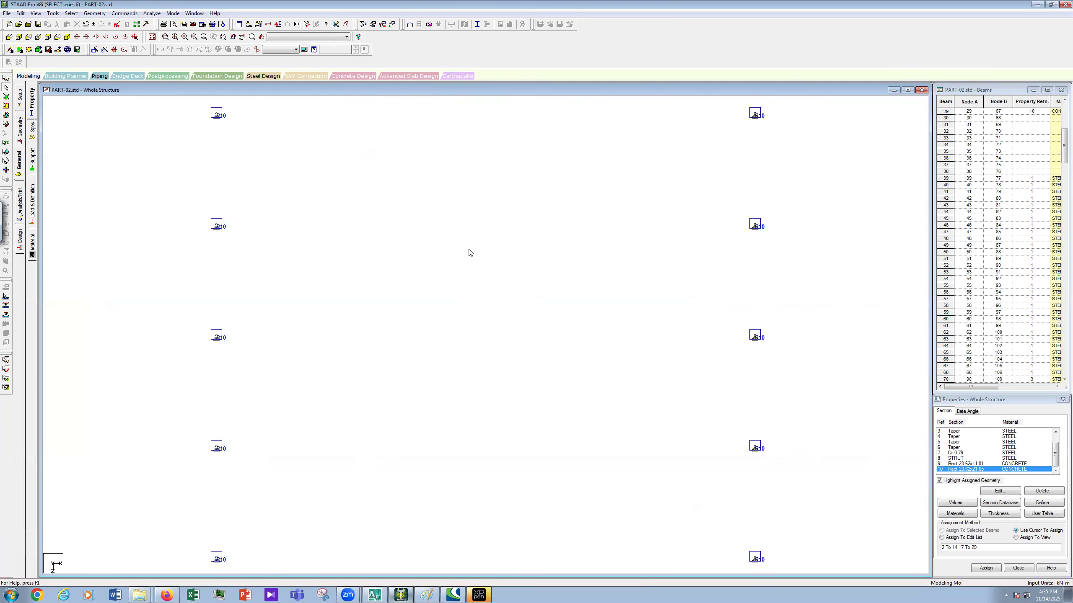
{"action": "scroll", "coordinate": [470, 252], "scroll_direction": "up", "scroll_amount": 1}
{"action": "left_click", "coordinate": [152, 38]}
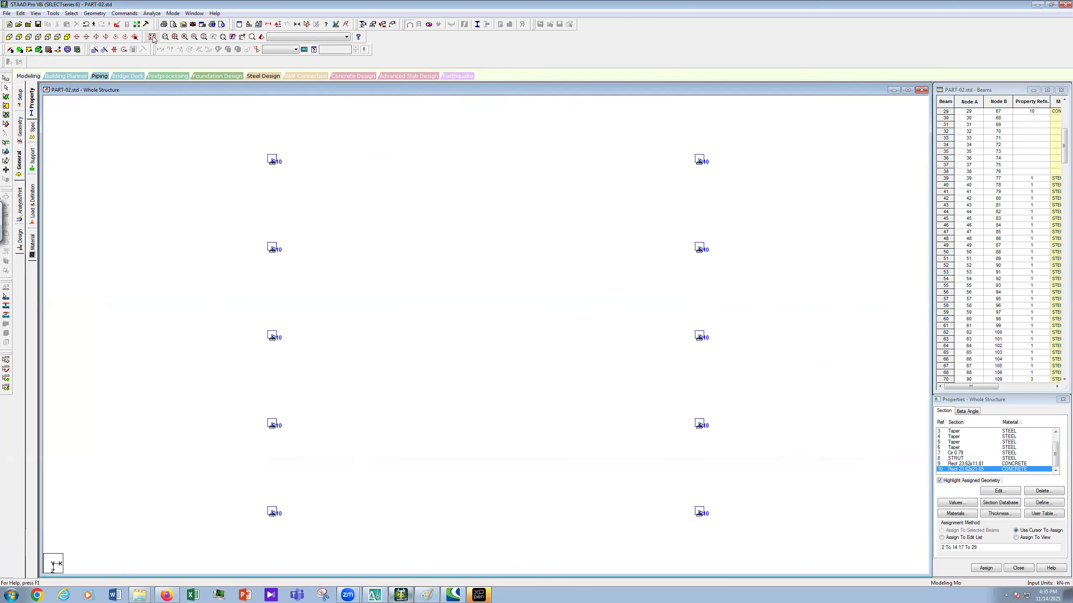
{"action": "scroll", "coordinate": [674, 256], "scroll_direction": "up", "scroll_amount": 1}
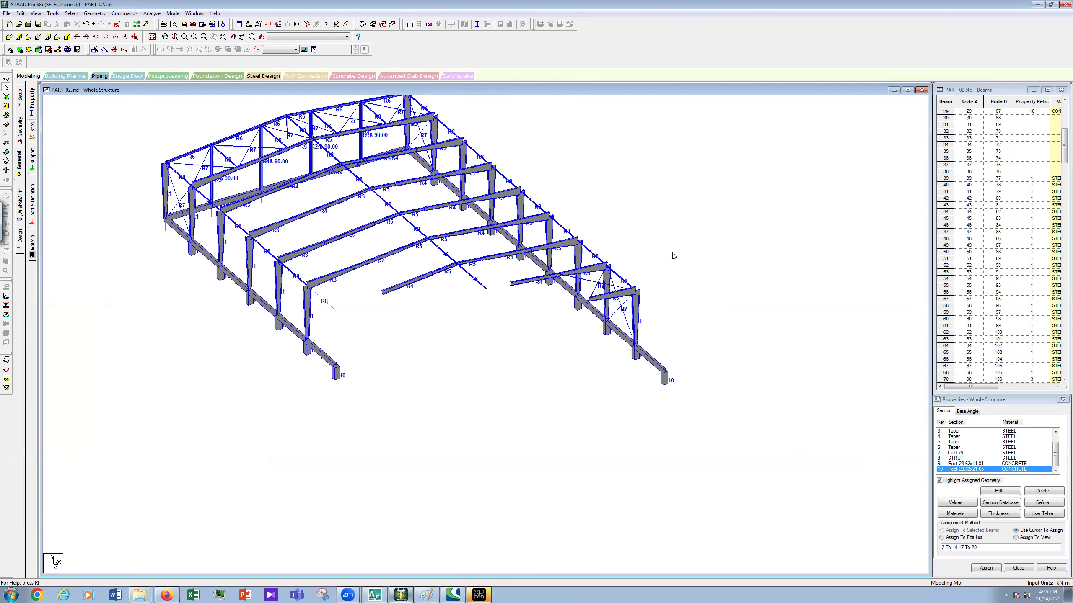
{"action": "scroll", "coordinate": [674, 256], "scroll_direction": "up", "scroll_amount": 1}
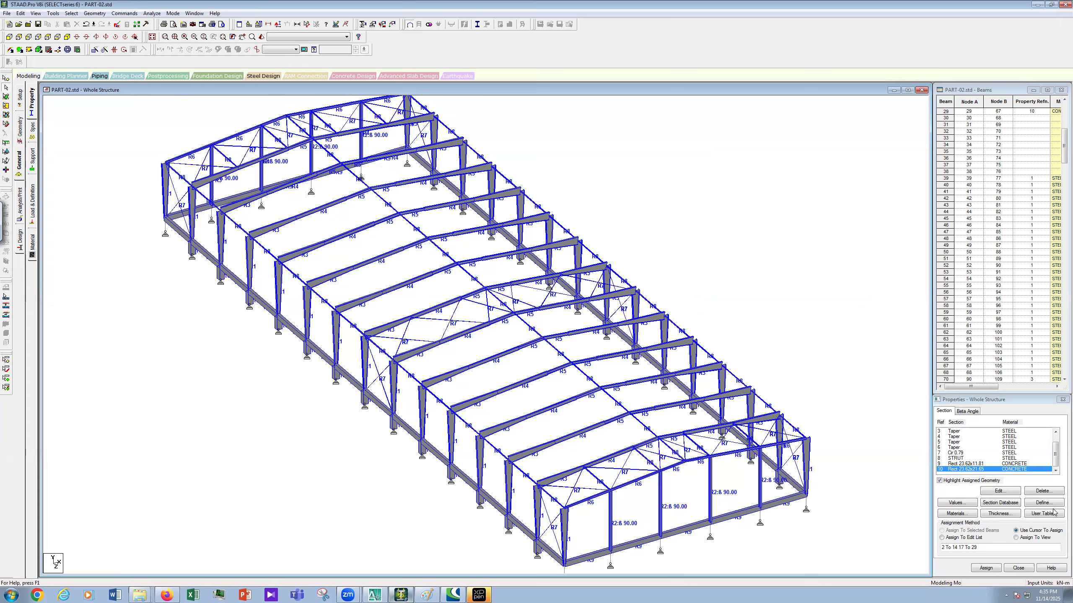
Check the dimensions of the second tapered steel section, used for the gable-wall columns.
{"action": "left_click", "coordinate": [1057, 458]}
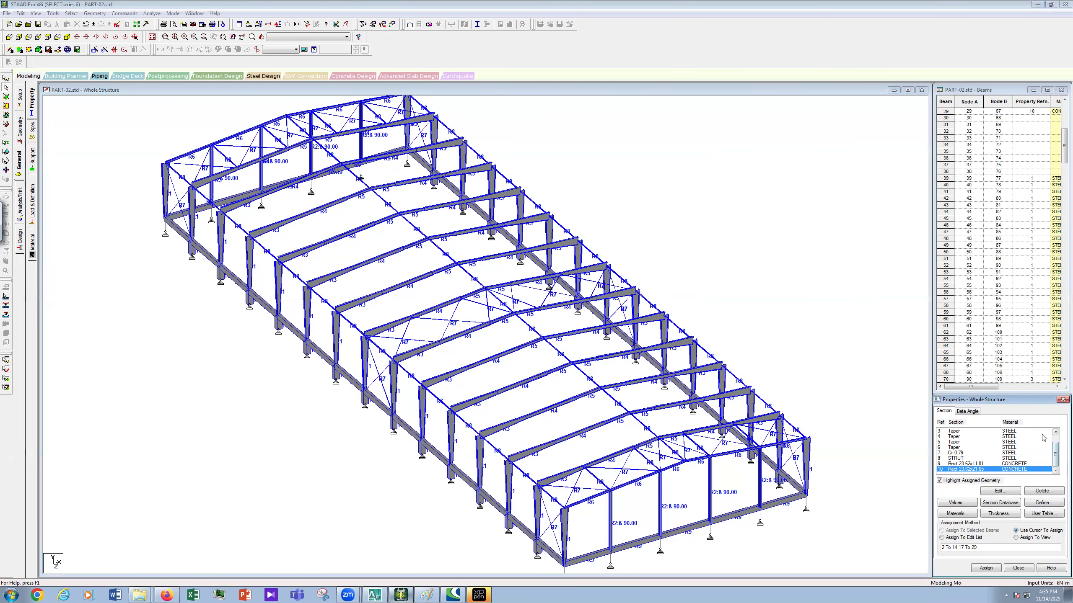
{"action": "scroll", "coordinate": [965, 439], "scroll_direction": "up", "scroll_amount": 1}
{"action": "left_click", "coordinate": [953, 437]}
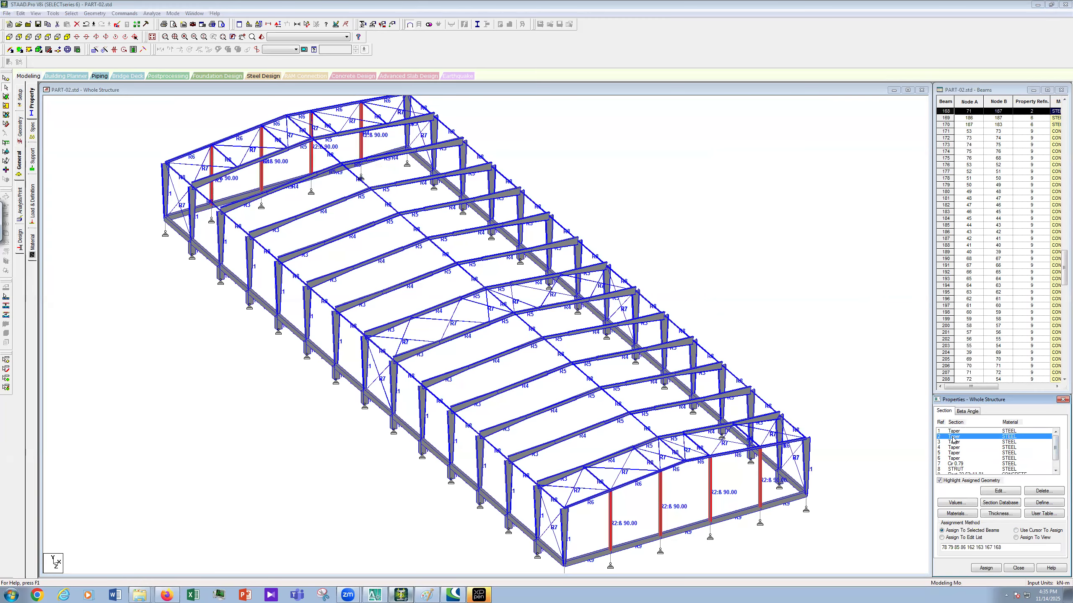
{"action": "double_click", "coordinate": [954, 438]}
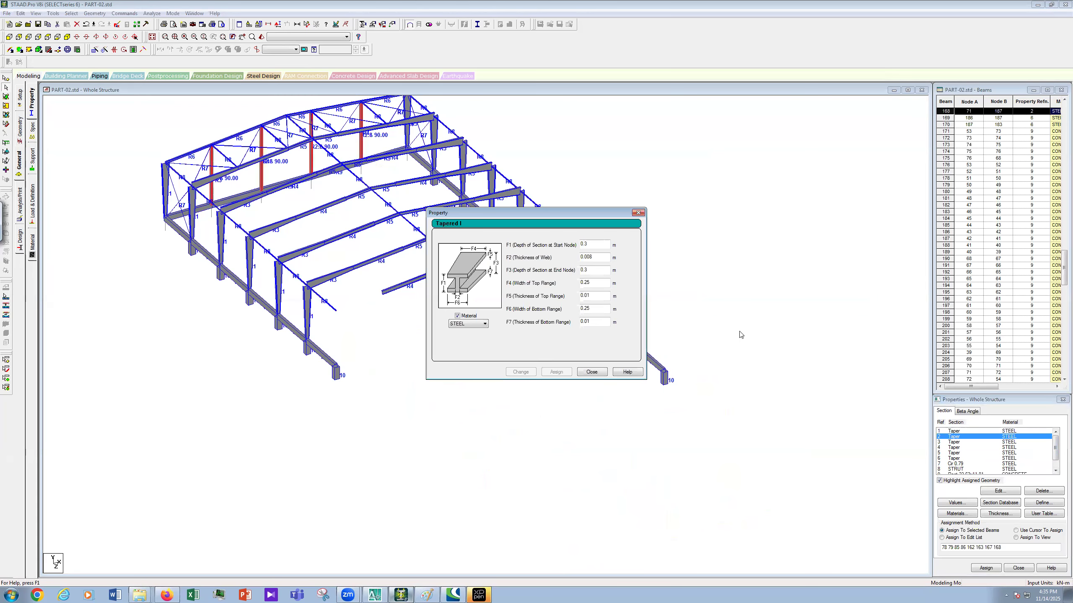
{"action": "left_click", "coordinate": [592, 372]}
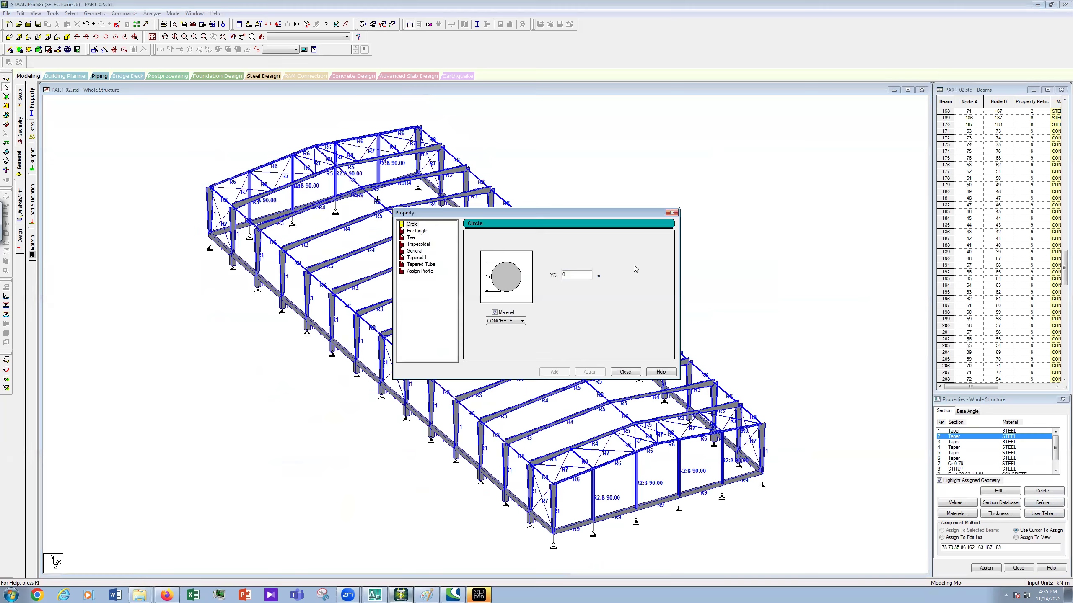
Define a rectangular concrete section with YD 0.6 m and ZD 0.6 m.
{"action": "left_click", "coordinate": [570, 269]}
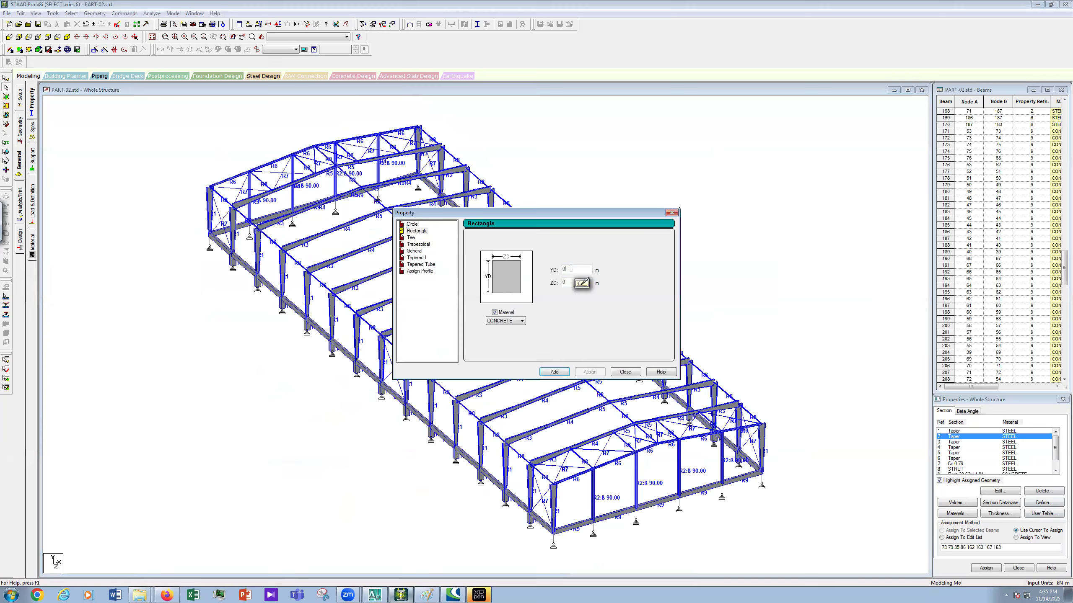
{"action": "type", "text": ".6"}
{"action": "key", "text": "Tab"}
{"action": "type", "text": "0.6"}
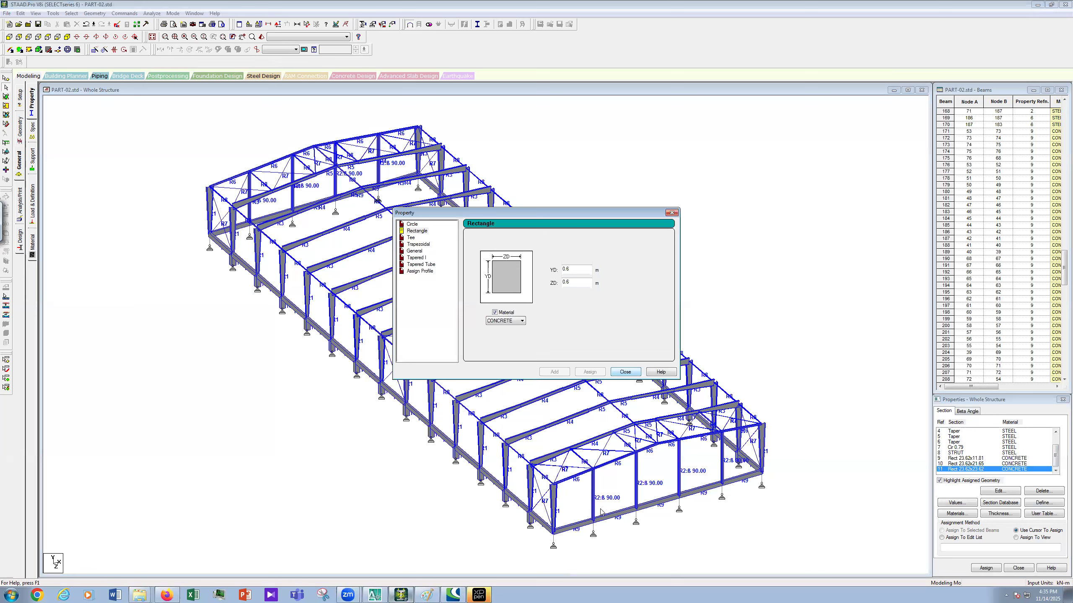
Assign the 0.6 x 0.6 m concrete section to the four intermediate pedestals under the front gable columns.
{"action": "left_click", "coordinate": [594, 531]}
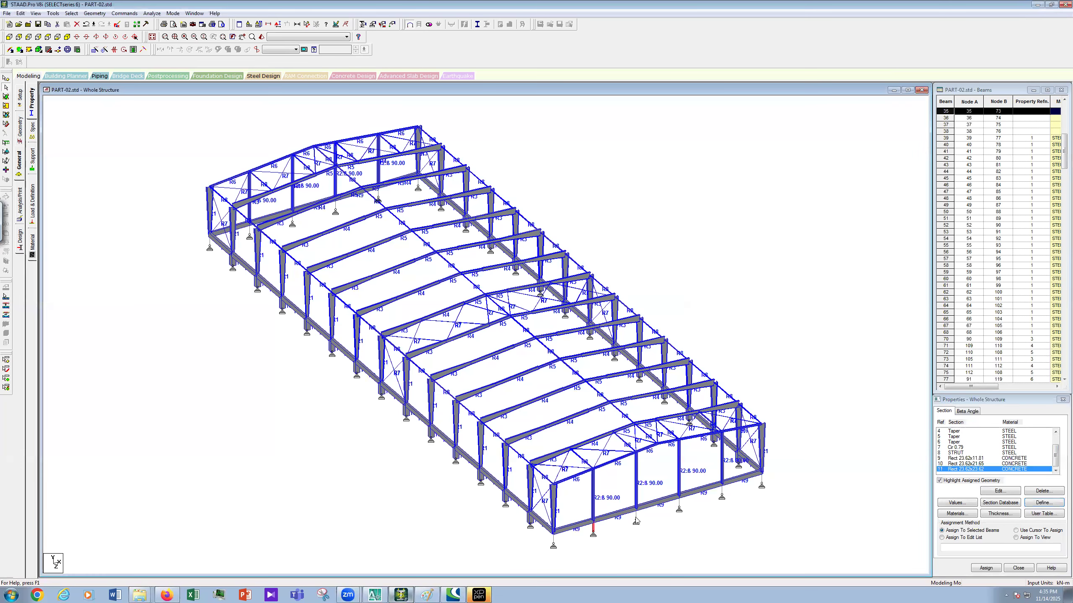
{"action": "left_click", "coordinate": [680, 502], "text": "ctrl"}
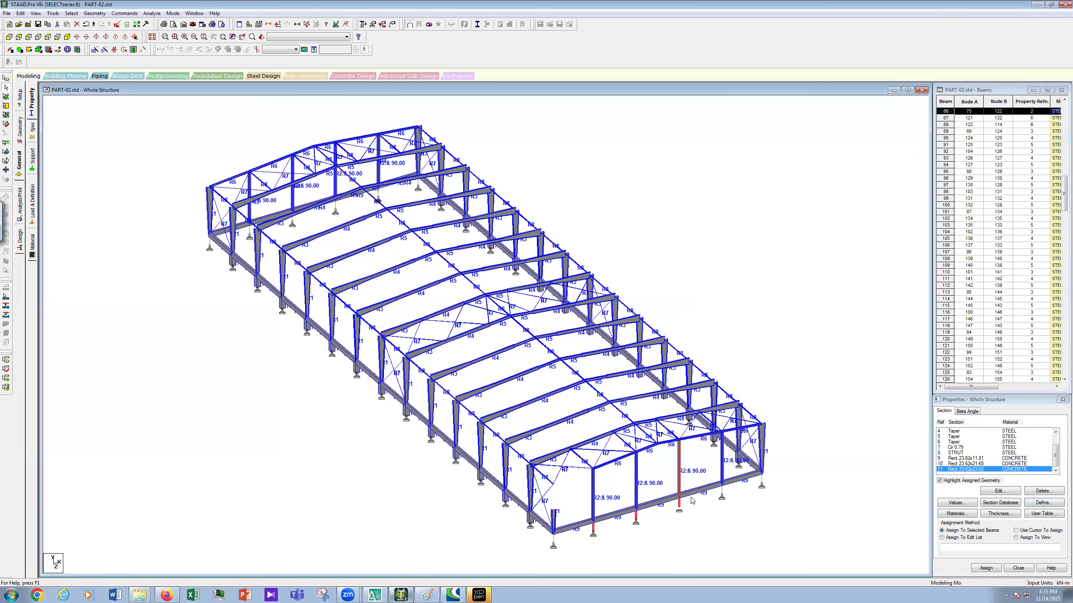
{"action": "left_click", "coordinate": [681, 480], "text": "ctrl"}
{"action": "scroll", "coordinate": [761, 515], "scroll_direction": "up", "scroll_amount": 1}
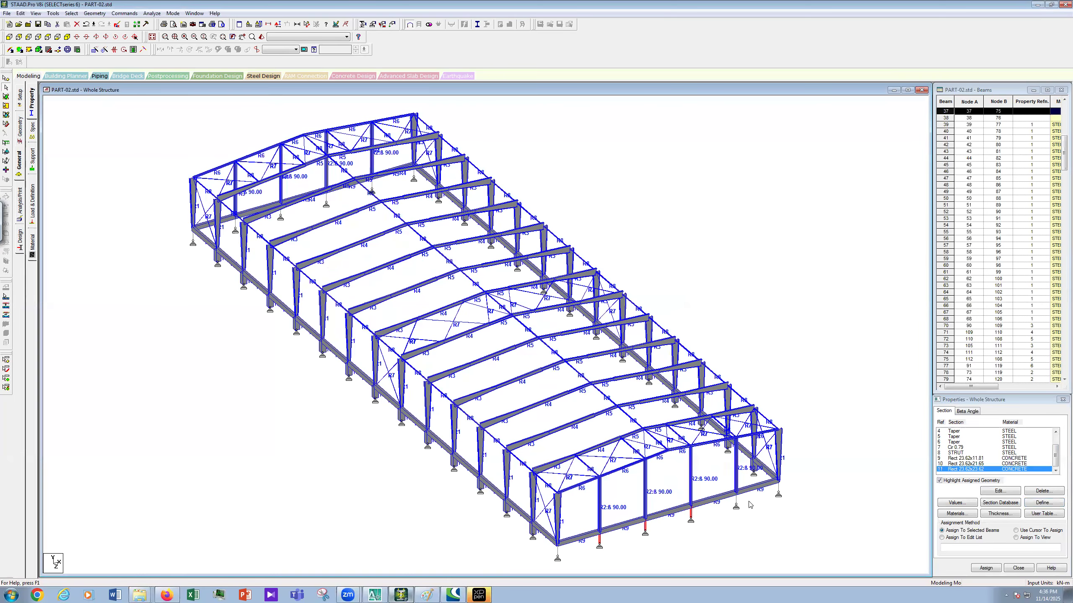
{"action": "left_click", "coordinate": [736, 504], "text": "ctrl"}
{"action": "left_click", "coordinate": [985, 568]}
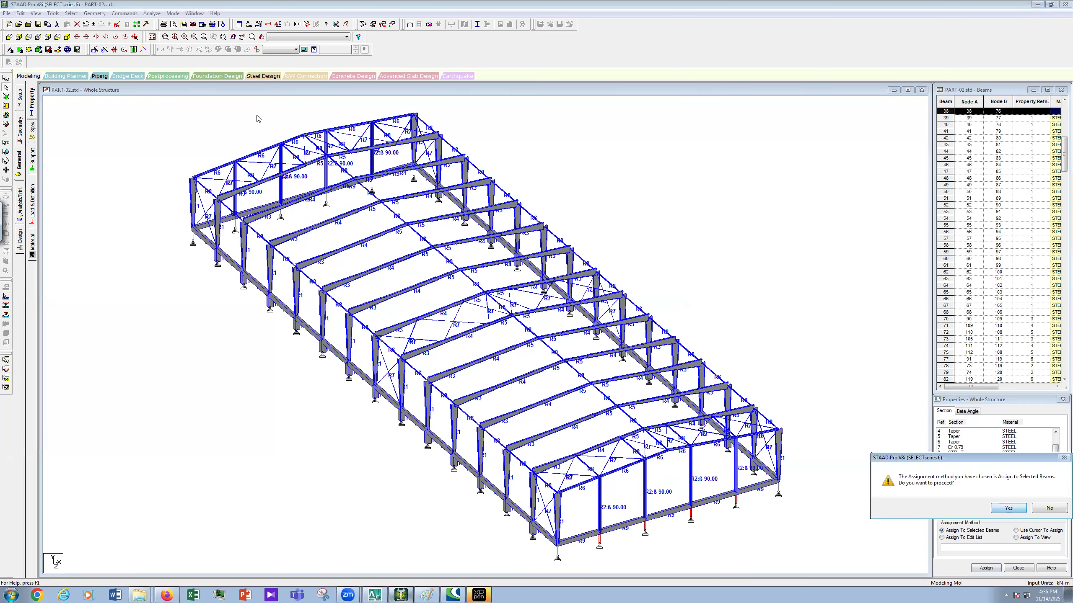
{"action": "key", "text": "Return"}
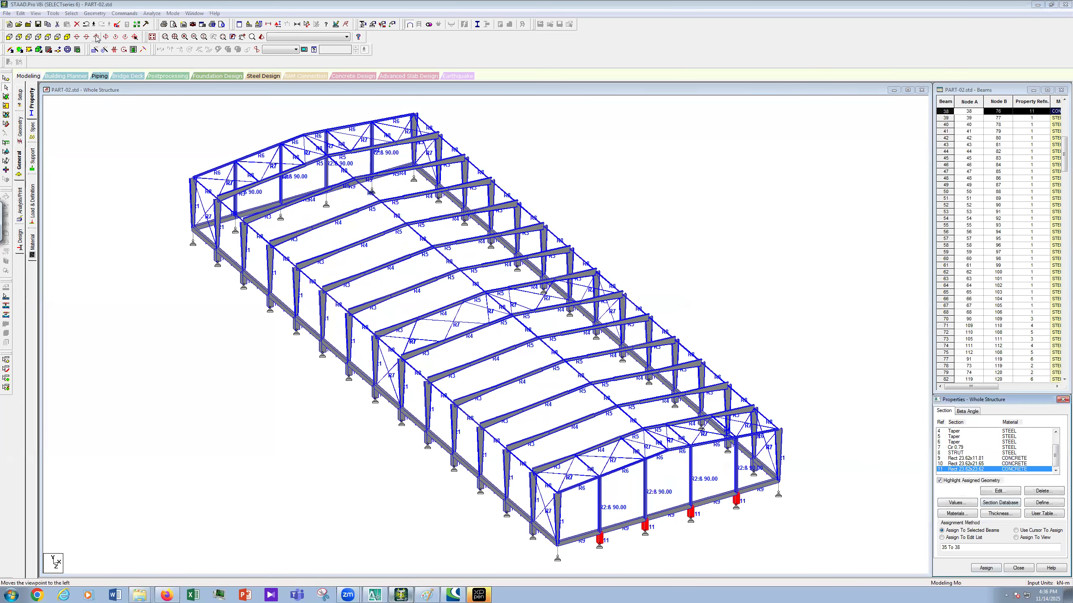
Assign the 0.6 x 0.6 m concrete section to the four intermediate pedestals under the opposite gable's columns.
{"action": "left_click", "coordinate": [95, 37]}
{"action": "left_click", "coordinate": [95, 37]}
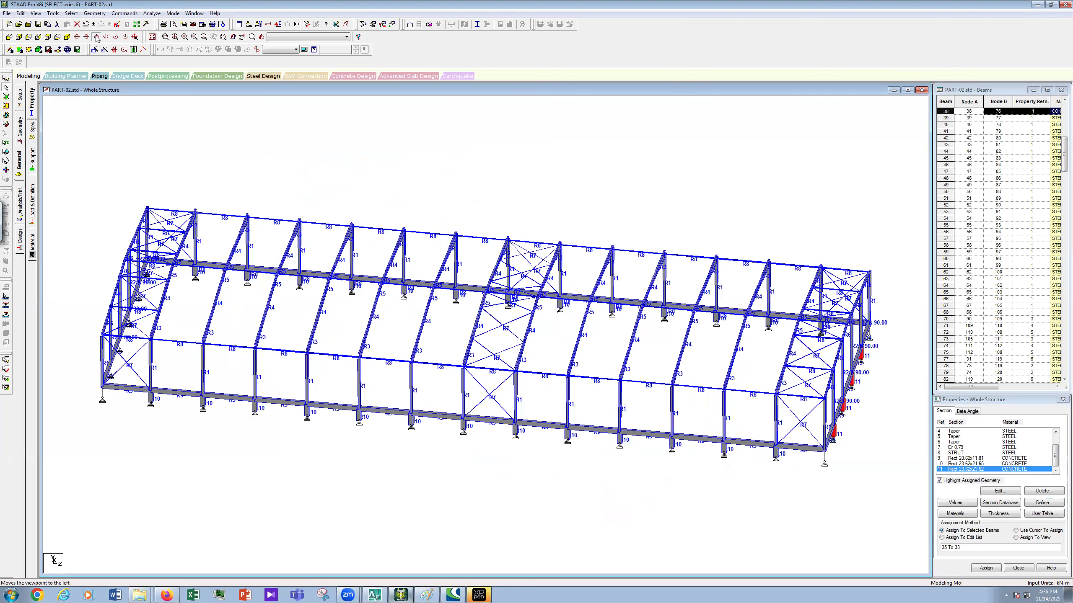
{"action": "left_click", "coordinate": [96, 36]}
{"action": "left_click", "coordinate": [95, 37]}
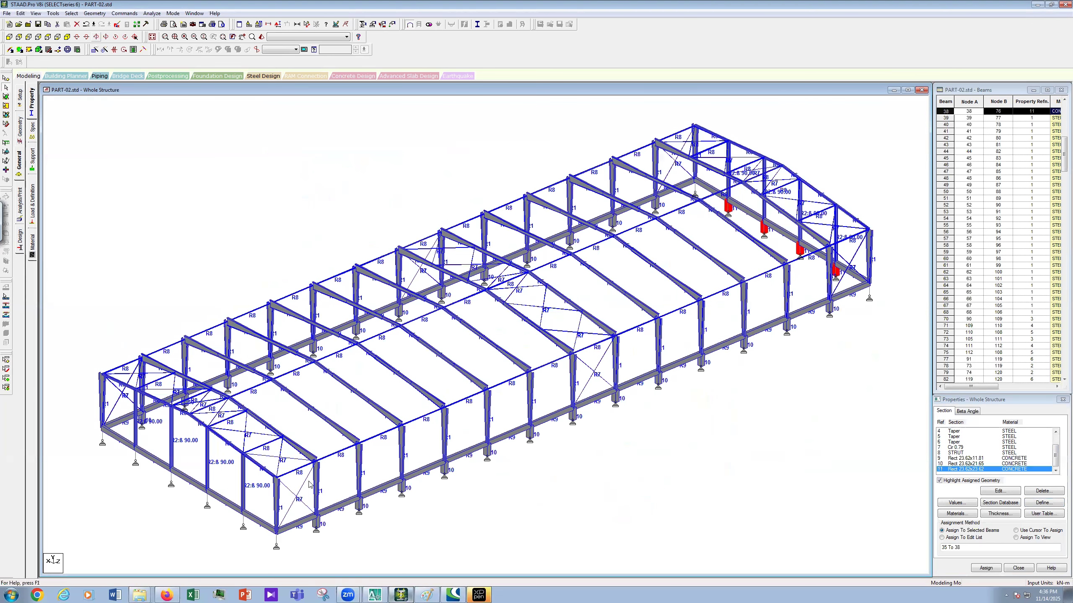
{"action": "left_click", "coordinate": [133, 460]}
{"action": "left_click", "coordinate": [170, 481], "text": "ctrl"}
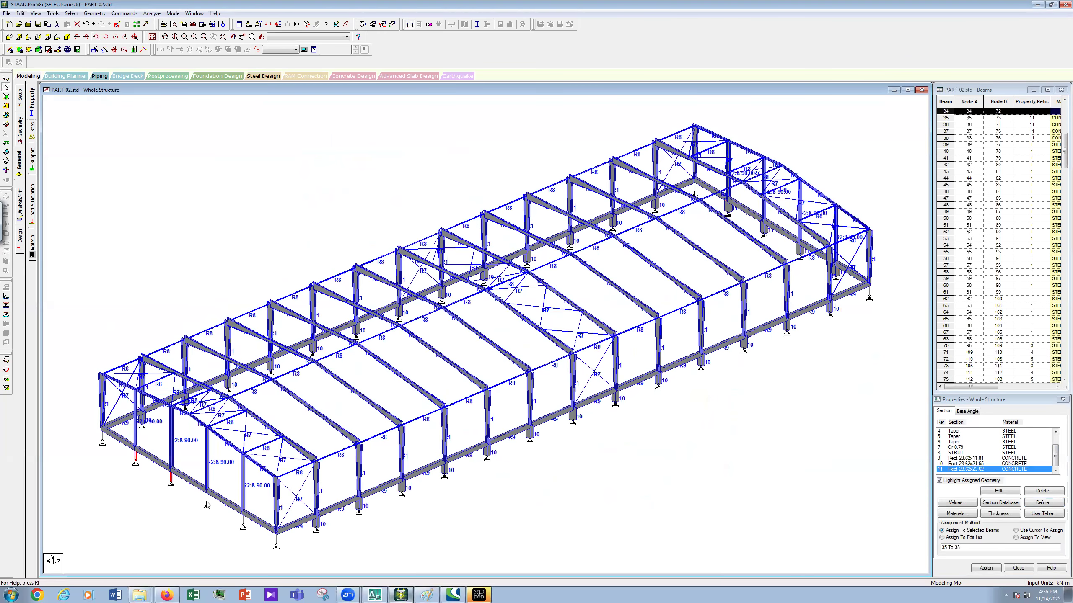
{"action": "left_click", "coordinate": [207, 502], "text": "ctrl"}
{"action": "left_click", "coordinate": [243, 520], "text": "ctrl"}
{"action": "key", "text": "Return"}
{"action": "left_click", "coordinate": [1016, 512]}
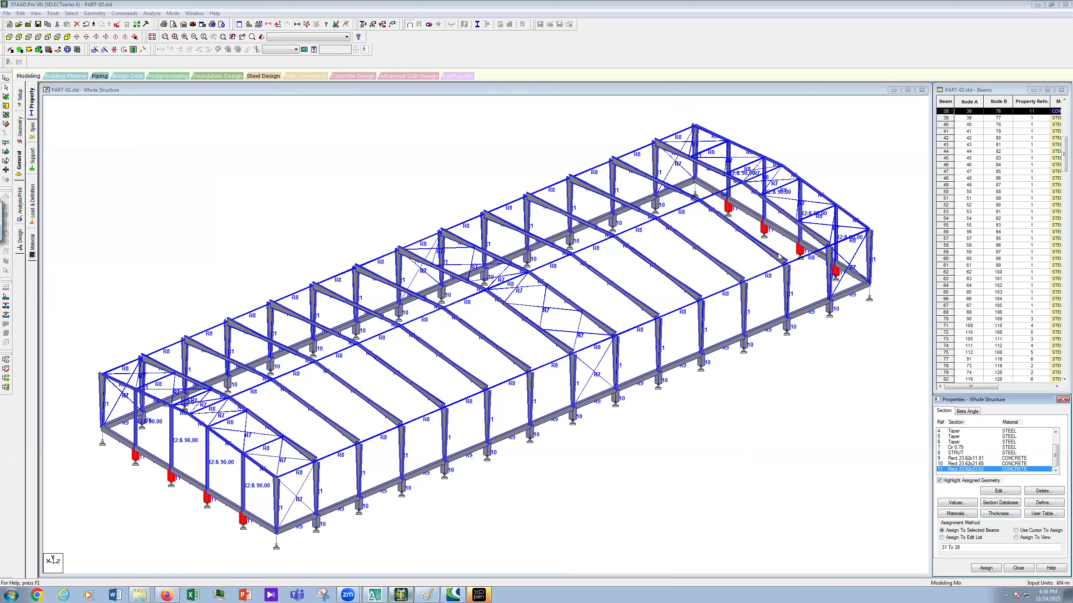
Examine the rendered pedestals along the side walls and gables, looking at the four building corners.
{"action": "left_click", "coordinate": [375, 229]}
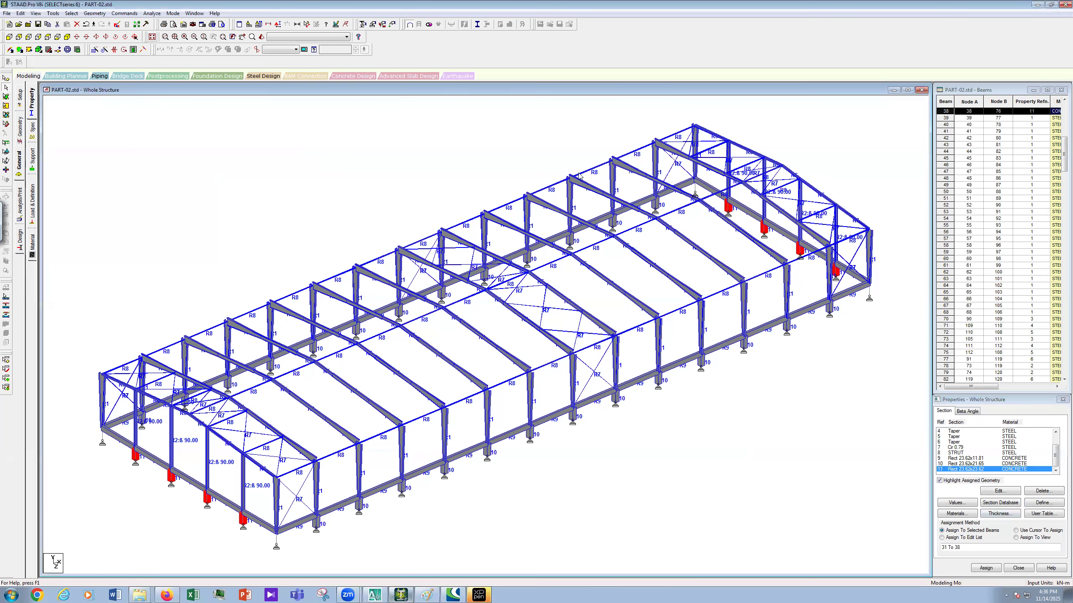
{"action": "key", "text": "Left"}
{"action": "key", "text": "Left"}
{"action": "key", "text": "Left"}
{"action": "key", "text": "Left"}
{"action": "key", "text": "Left"}
{"action": "key", "text": "Left"}
{"action": "key", "text": "Left"}
{"action": "key", "text": "Left"}
{"action": "key", "text": "Left"}
{"action": "key", "text": "Left"}
{"action": "key", "text": "Left"}
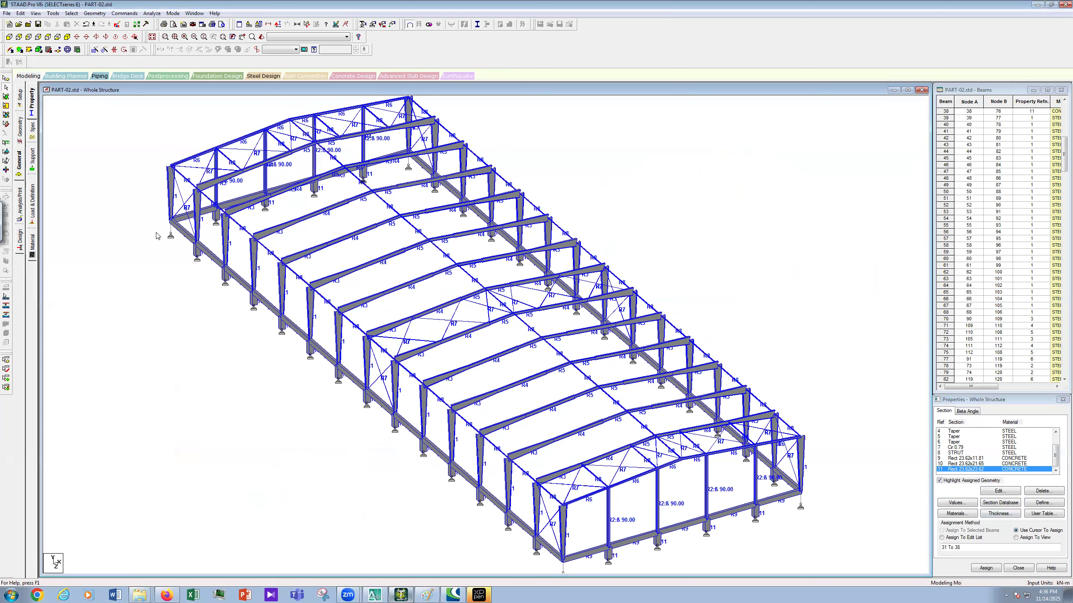
{"action": "scroll", "coordinate": [795, 340], "scroll_direction": "down", "scroll_amount": 1}
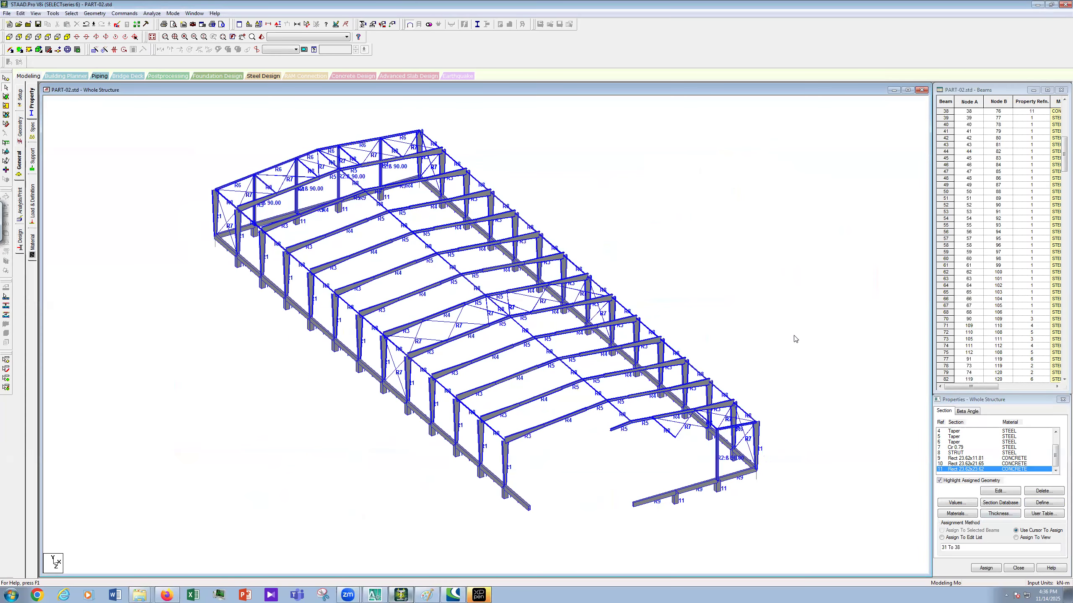
{"action": "key", "text": "Left"}
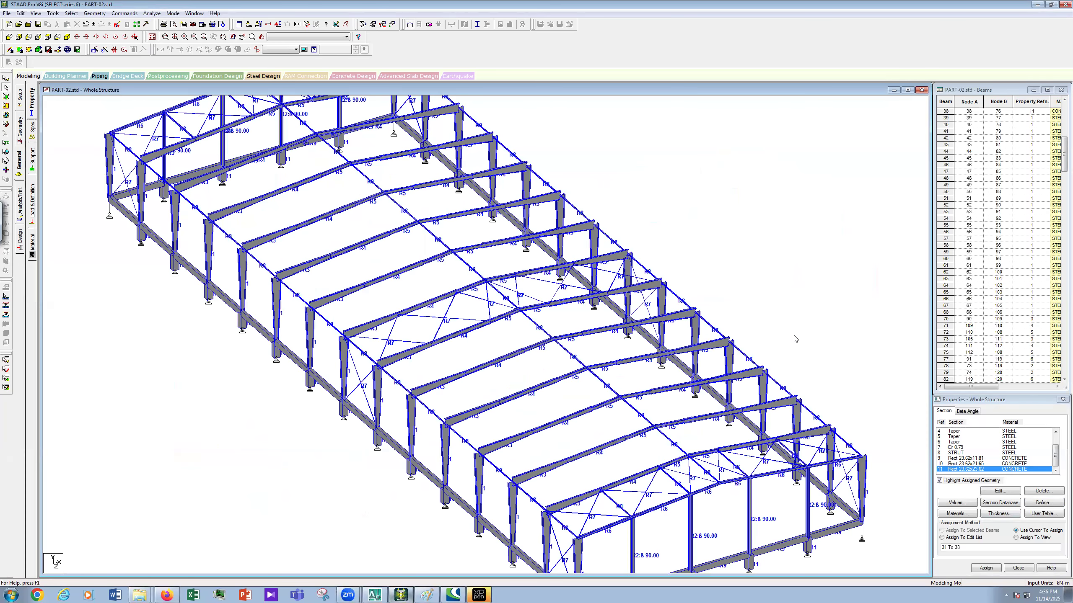
{"action": "key", "text": "Left"}
{"action": "key", "text": "Left"}
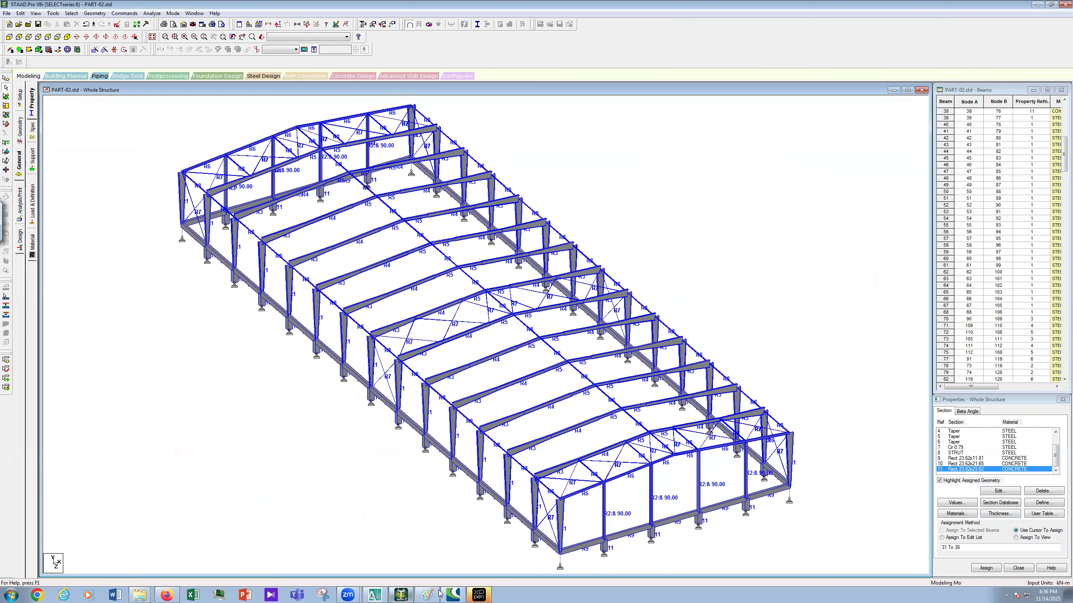
Switch to Paint and sketch a tilted rectangular corner pedestal outline in pink on a blank area.
{"action": "left_click", "coordinate": [438, 594]}
{"action": "scroll", "coordinate": [567, 286], "scroll_direction": "up", "scroll_amount": 10}
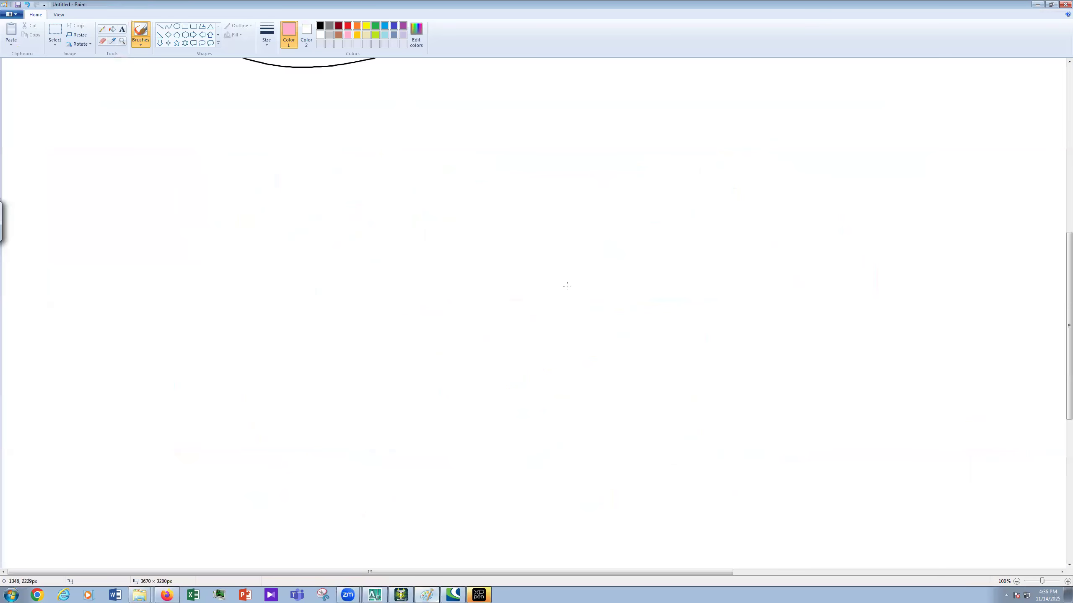
{"action": "left_click", "coordinate": [329, 289]}
{"action": "left_click_drag", "start_coordinate": [329, 288], "coordinate": [393, 359]}
{"action": "mouse_move", "coordinate": [329, 288]}
{"action": "left_mouse_down"}
{"action": "mouse_move", "coordinate": [379, 250]}
{"action": "mouse_move", "coordinate": [456, 238]}
{"action": "mouse_move", "coordinate": [495, 278]}
{"action": "left_mouse_up"}
{"action": "left_click_drag", "start_coordinate": [394, 357], "coordinate": [430, 331]}
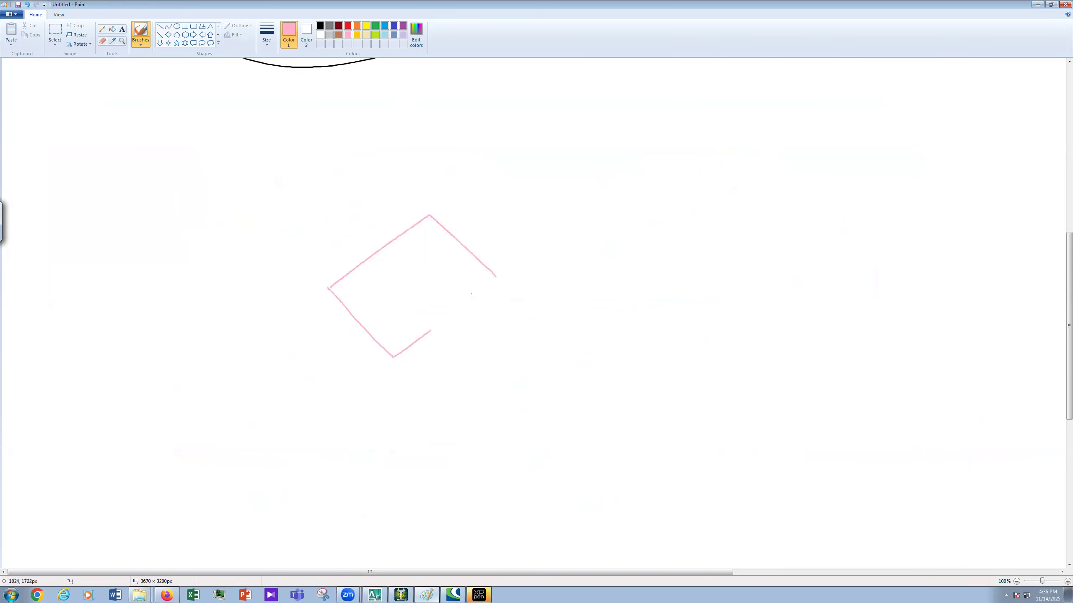
{"action": "left_click_drag", "start_coordinate": [501, 276], "coordinate": [431, 330]}
Sketch two double-line ground beams in pink that meet at the pedestal's left corner and run along two of its sides.
{"action": "left_click_drag", "start_coordinate": [350, 274], "coordinate": [486, 408]}
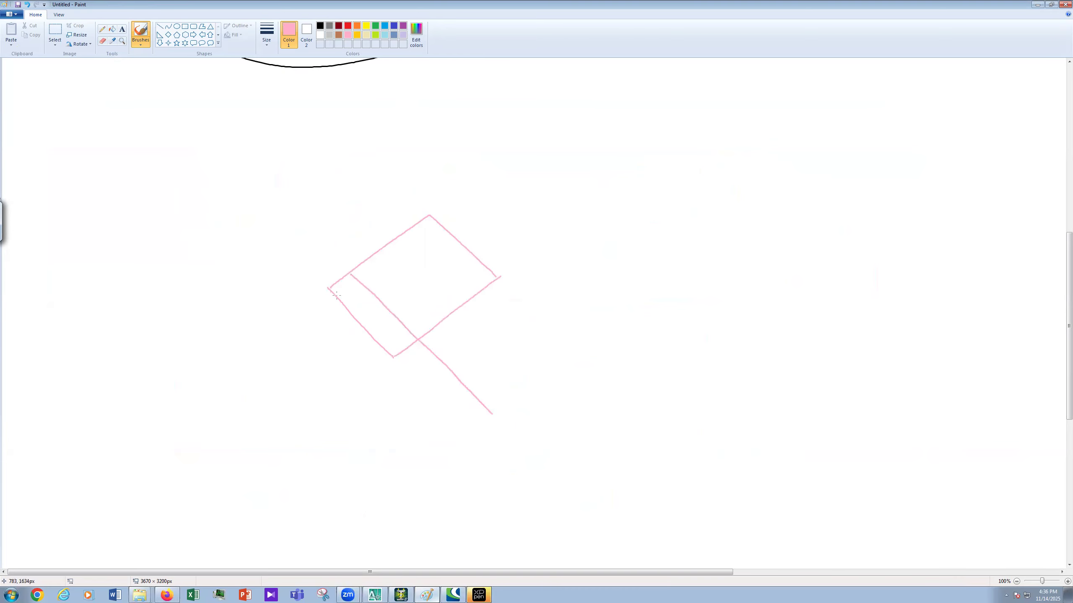
{"action": "left_click_drag", "start_coordinate": [329, 291], "coordinate": [478, 446]}
{"action": "mouse_move", "coordinate": [460, 196]}
{"action": "left_mouse_down"}
{"action": "mouse_move", "coordinate": [330, 289]}
{"action": "mouse_move", "coordinate": [363, 301]}
{"action": "left_mouse_up"}
{"action": "mouse_move", "coordinate": [460, 195]}
{"action": "left_mouse_down"}
{"action": "mouse_move", "coordinate": [498, 170]}
{"action": "mouse_move", "coordinate": [354, 308]}
{"action": "left_mouse_up"}
{"action": "left_click_drag", "start_coordinate": [516, 187], "coordinate": [524, 183]}
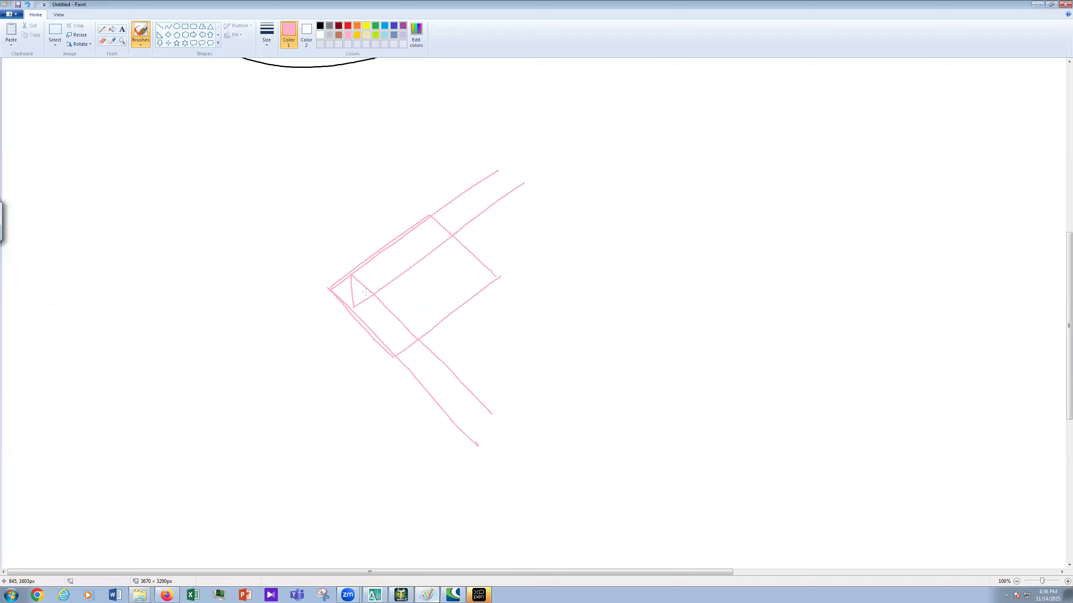
Hatch both sketched ground beams with short pink strokes, and return to STAAD.Pro.
{"action": "left_click_drag", "start_coordinate": [362, 269], "coordinate": [365, 295]}
{"action": "left_click_drag", "start_coordinate": [377, 258], "coordinate": [381, 278]}
{"action": "left_click_drag", "start_coordinate": [390, 238], "coordinate": [397, 269]}
{"action": "left_click_drag", "start_coordinate": [409, 228], "coordinate": [415, 255]}
{"action": "left_click_drag", "start_coordinate": [433, 217], "coordinate": [438, 243]}
{"action": "left_click_drag", "start_coordinate": [473, 184], "coordinate": [481, 211]}
{"action": "left_click_drag", "start_coordinate": [489, 188], "coordinate": [478, 217]}
{"action": "left_click_drag", "start_coordinate": [455, 201], "coordinate": [460, 223]}
{"action": "mouse_move", "coordinate": [385, 297]}
{"action": "left_mouse_down"}
{"action": "mouse_move", "coordinate": [358, 315]}
{"action": "mouse_move", "coordinate": [370, 329]}
{"action": "left_mouse_up"}
{"action": "left_click_drag", "start_coordinate": [406, 335], "coordinate": [381, 347]}
{"action": "mouse_move", "coordinate": [424, 342]}
{"action": "left_mouse_down"}
{"action": "mouse_move", "coordinate": [397, 358]}
{"action": "mouse_move", "coordinate": [414, 375]}
{"action": "left_mouse_up"}
{"action": "left_click_drag", "start_coordinate": [460, 388], "coordinate": [435, 397]}
{"action": "mouse_move", "coordinate": [477, 405]}
{"action": "left_mouse_down"}
{"action": "mouse_move", "coordinate": [450, 418]}
{"action": "mouse_move", "coordinate": [468, 432]}
{"action": "left_mouse_up"}
{"action": "mouse_move", "coordinate": [492, 434]}
{"action": "left_mouse_down"}
{"action": "mouse_move", "coordinate": [477, 446]}
{"action": "mouse_move", "coordinate": [504, 429]}
{"action": "left_mouse_up"}
{"action": "left_click_drag", "start_coordinate": [502, 430], "coordinate": [485, 445]}
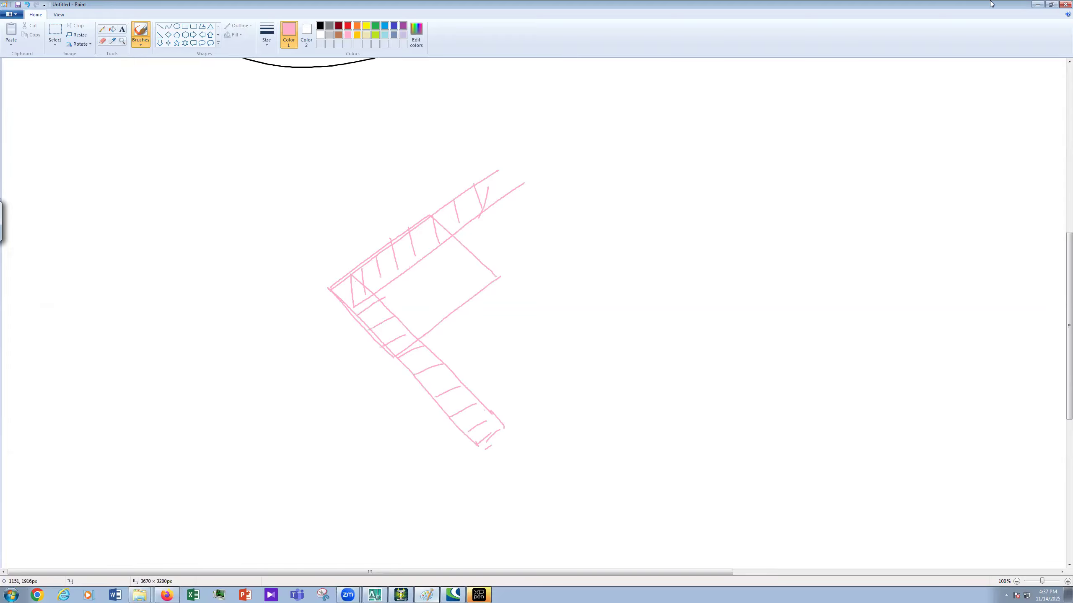
{"action": "left_click", "coordinate": [1037, 5]}
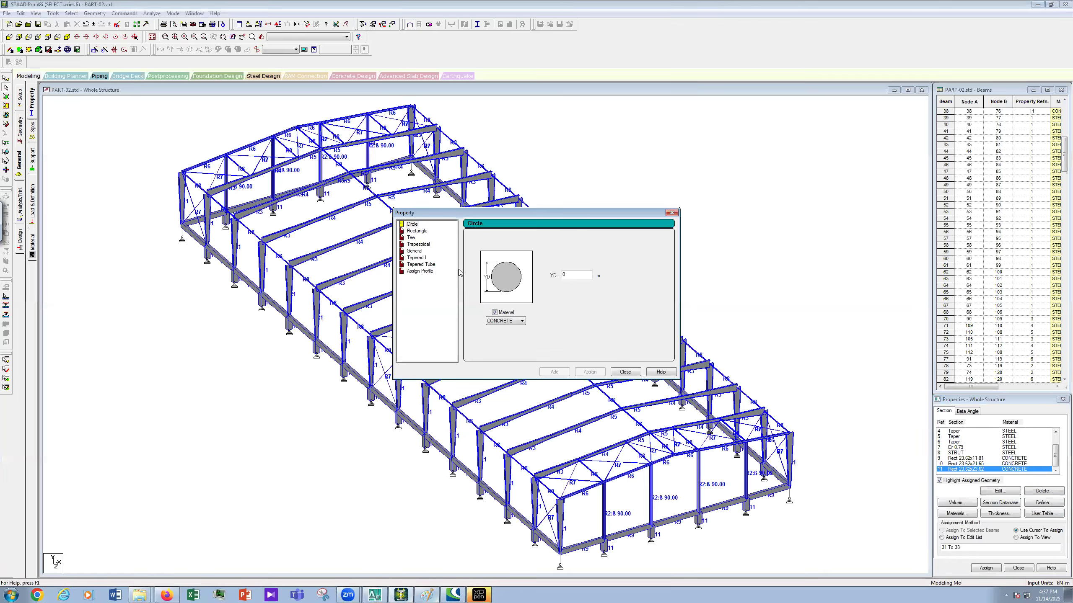
Define a rectangular concrete section with YD and ZD both 0.8 m.
{"action": "left_click", "coordinate": [417, 231]}
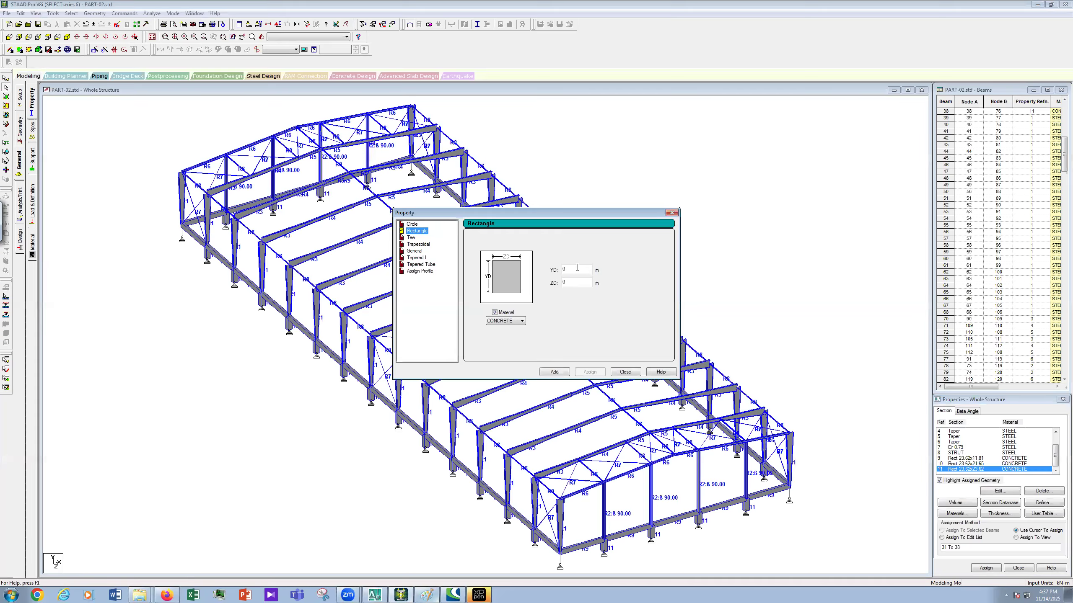
{"action": "left_click", "coordinate": [577, 268]}
{"action": "type", "text": ".8"}
{"action": "left_click", "coordinate": [573, 282]}
{"action": "left_click", "coordinate": [556, 372]}
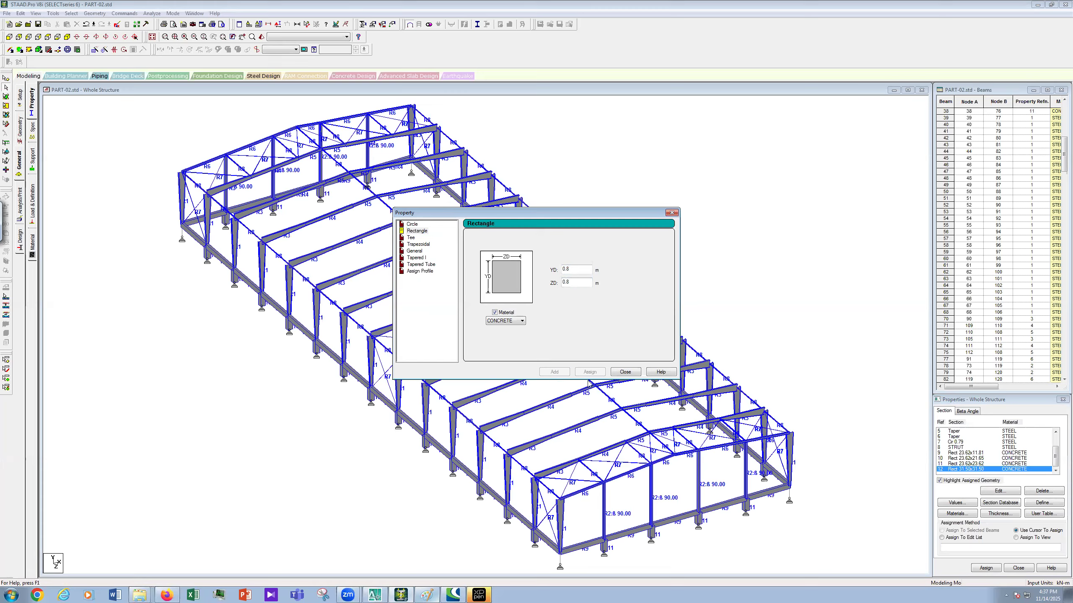
{"action": "left_click", "coordinate": [622, 373]}
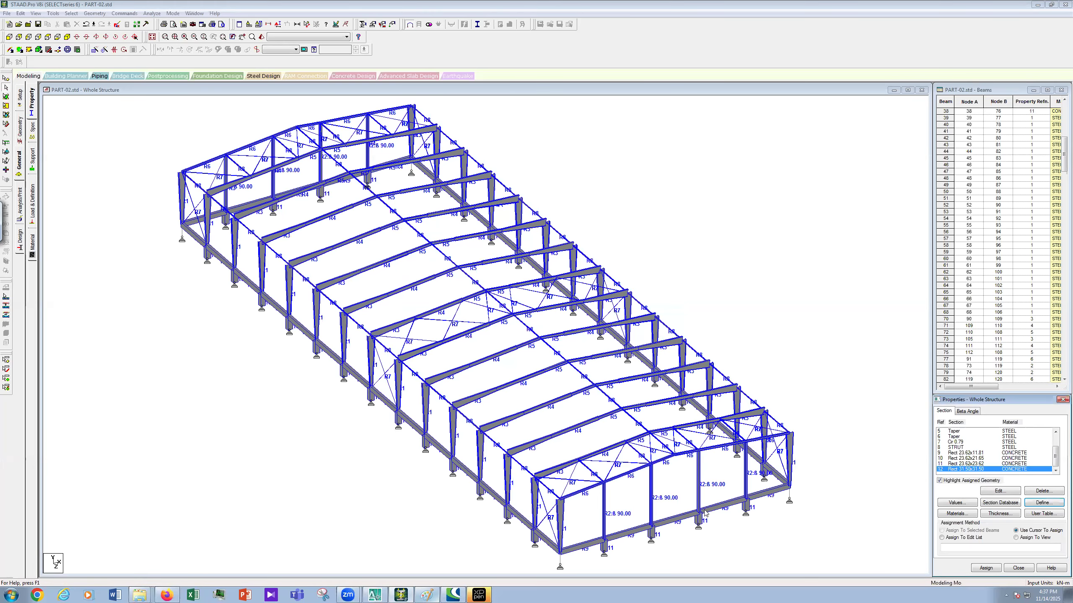
Assign the 0.8 m square concrete section to the four corner pedestals and clear the selection.
{"action": "left_click", "coordinate": [560, 559]}
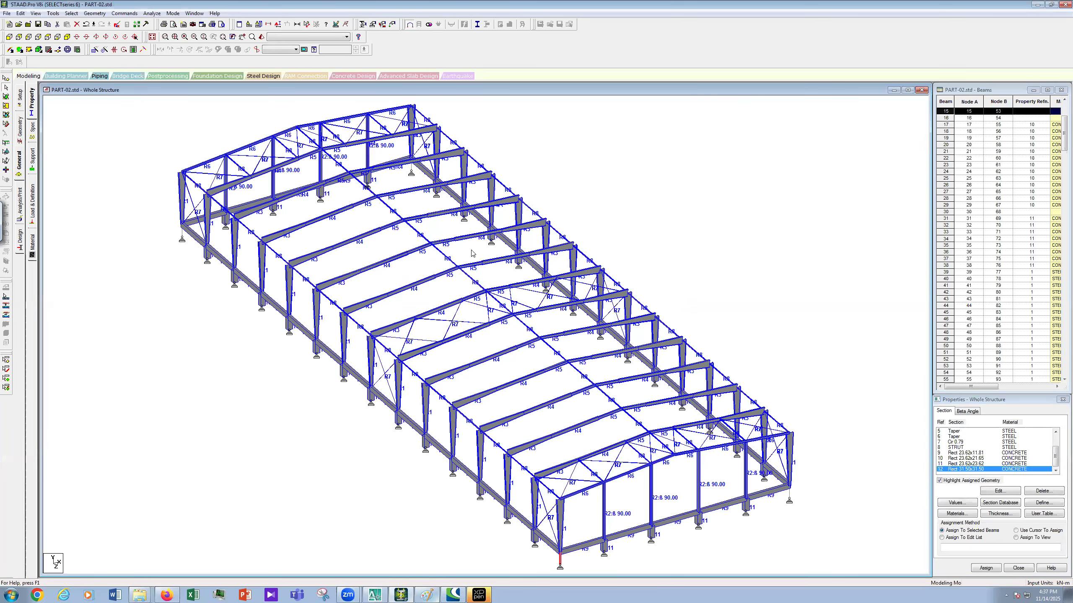
{"action": "left_click", "coordinate": [412, 168], "text": "ctrl"}
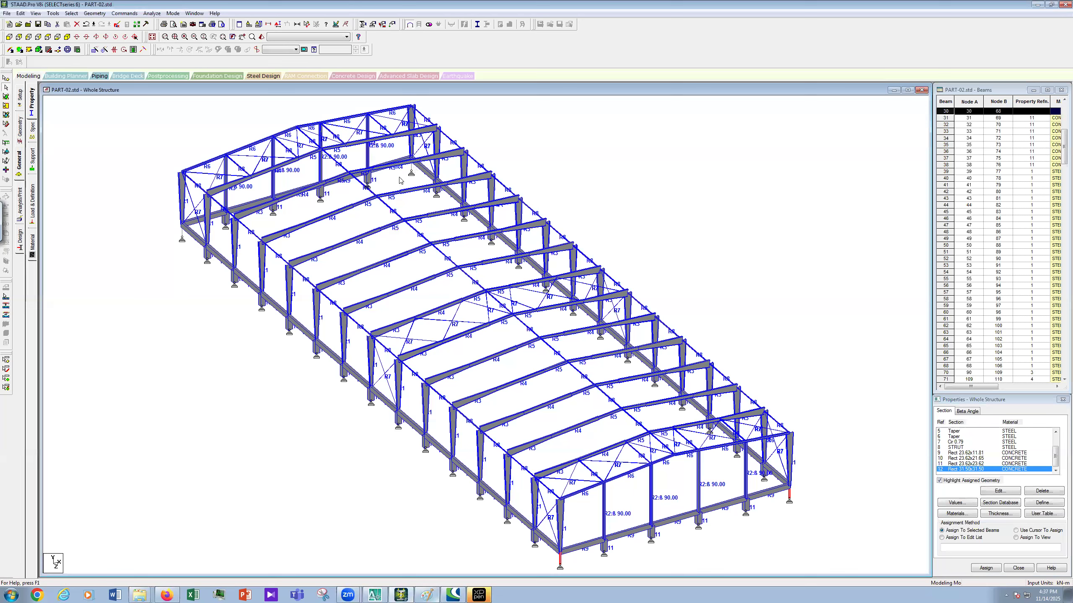
{"action": "left_click", "coordinate": [181, 237], "text": "ctrl"}
{"action": "left_click", "coordinate": [986, 568]}
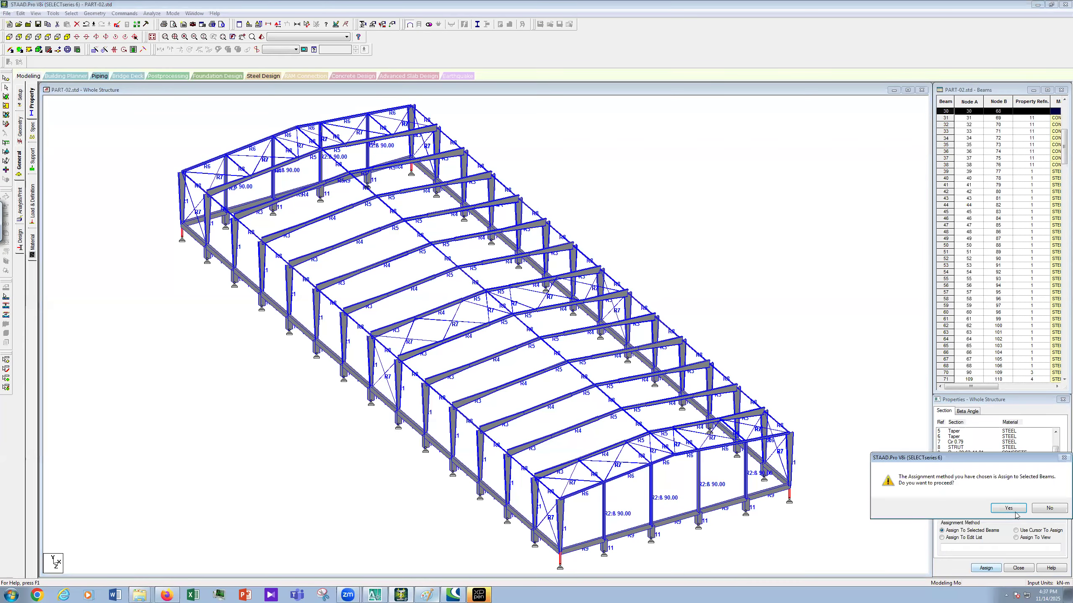
{"action": "left_click", "coordinate": [1009, 508]}
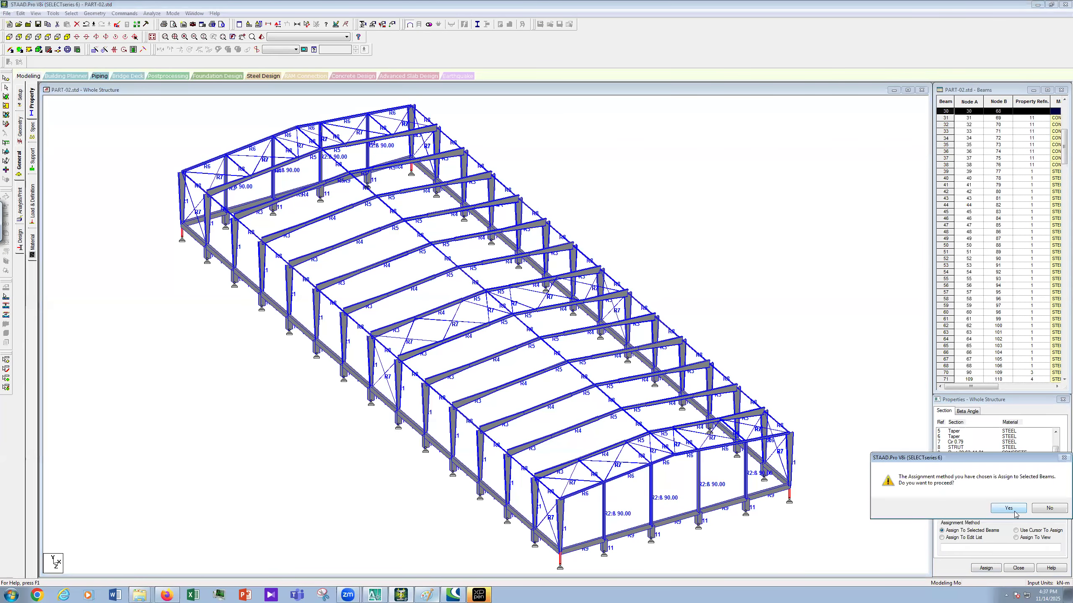
{"action": "left_click", "coordinate": [728, 266]}
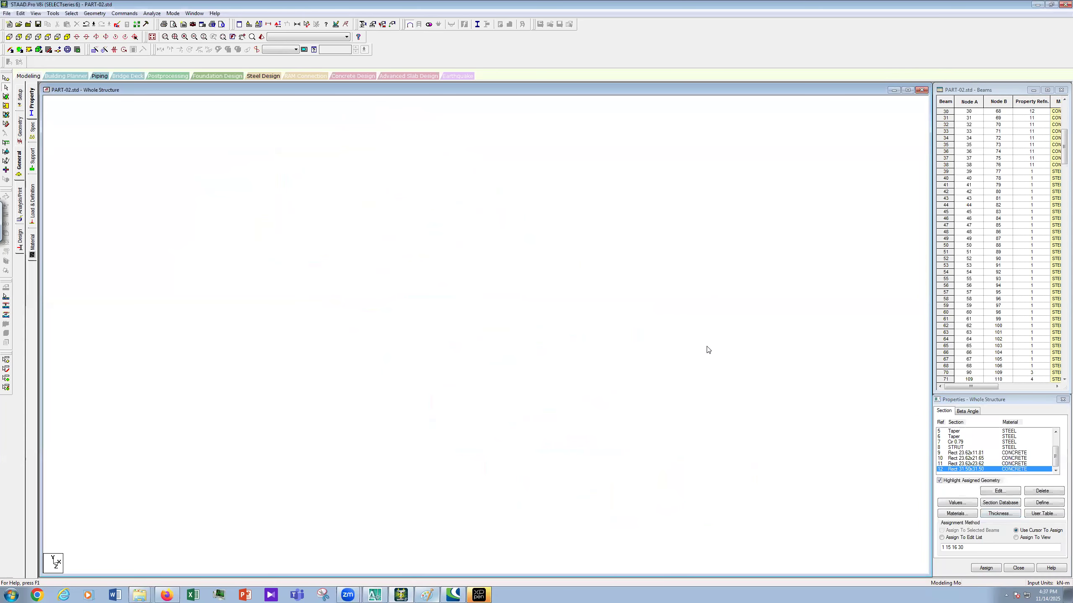
Check the whole structure for members with a missing property and dismiss the message.
{"action": "scroll", "coordinate": [690, 321], "scroll_direction": "down", "scroll_amount": 2}
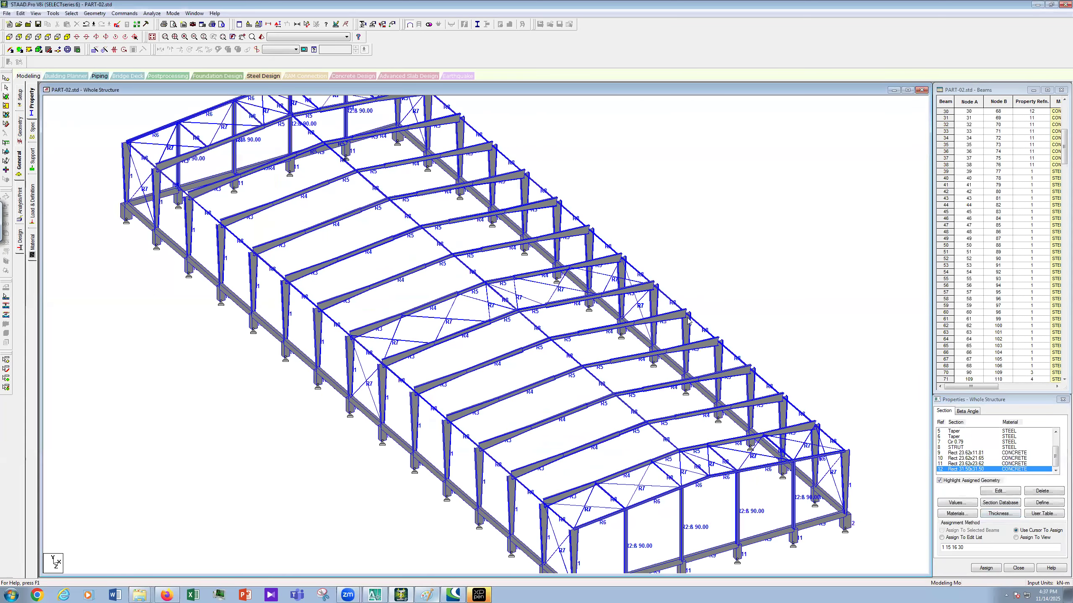
{"action": "left_click", "coordinate": [71, 13]}
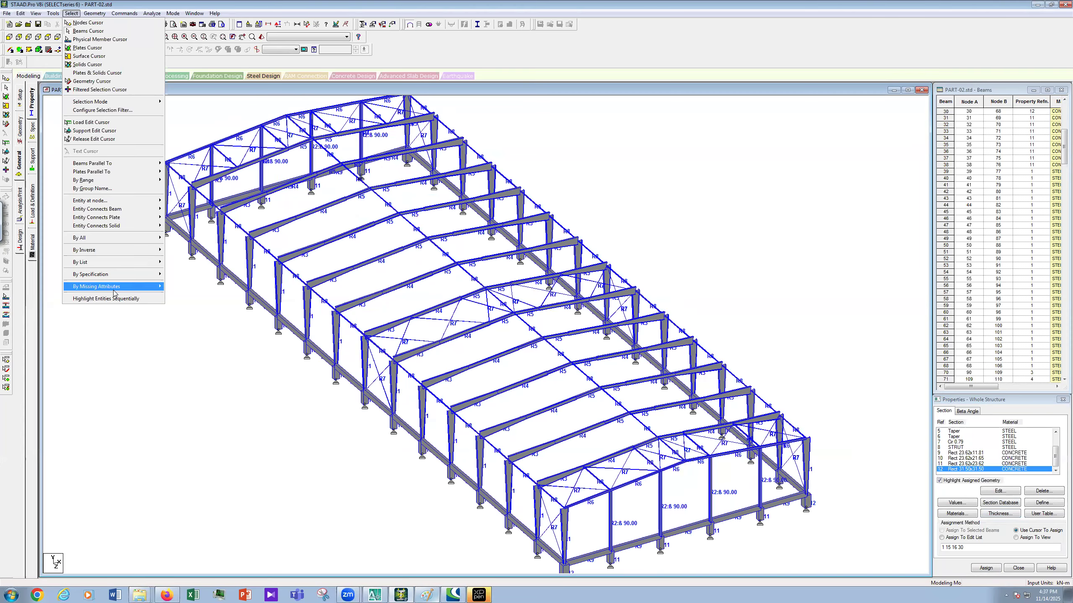
{"action": "mouse_move", "coordinate": [114, 287]}
{"action": "left_click", "coordinate": [183, 287]}
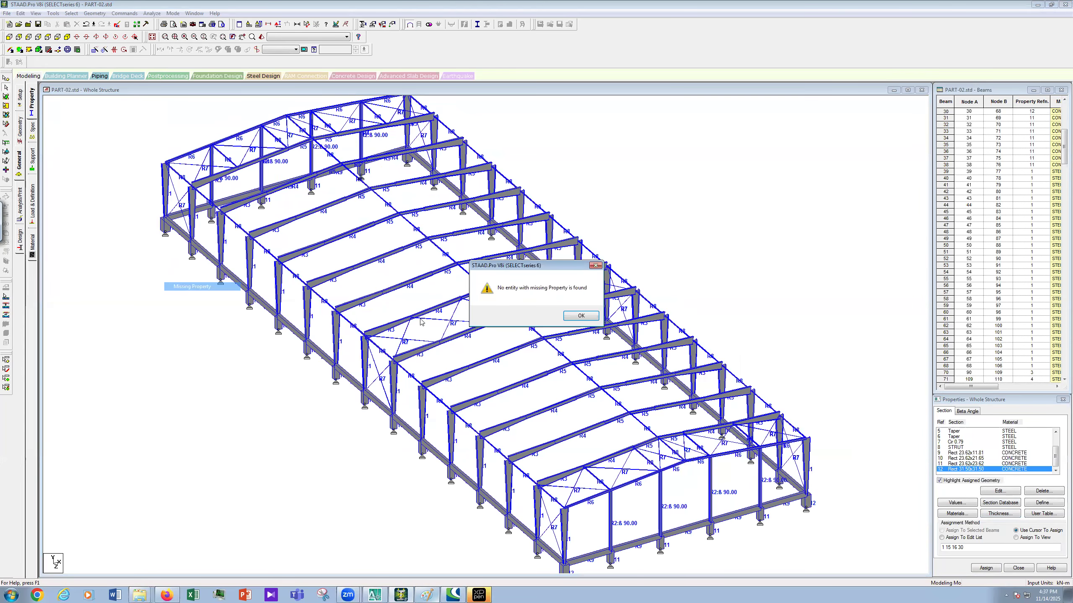
{"action": "left_click", "coordinate": [581, 316]}
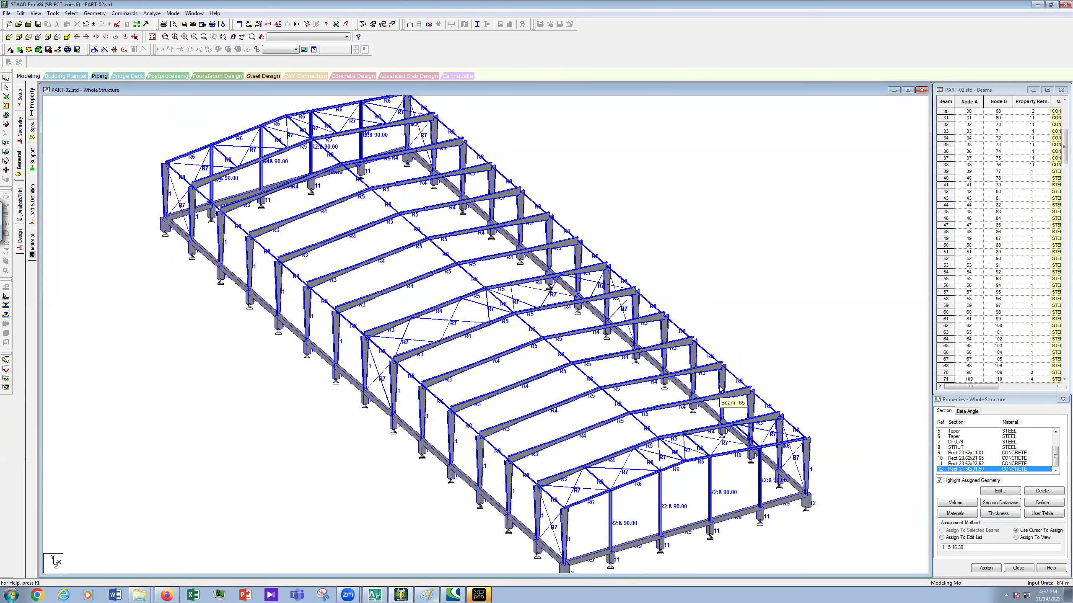
{"action": "scroll", "coordinate": [720, 365], "scroll_direction": "down", "scroll_amount": 1}
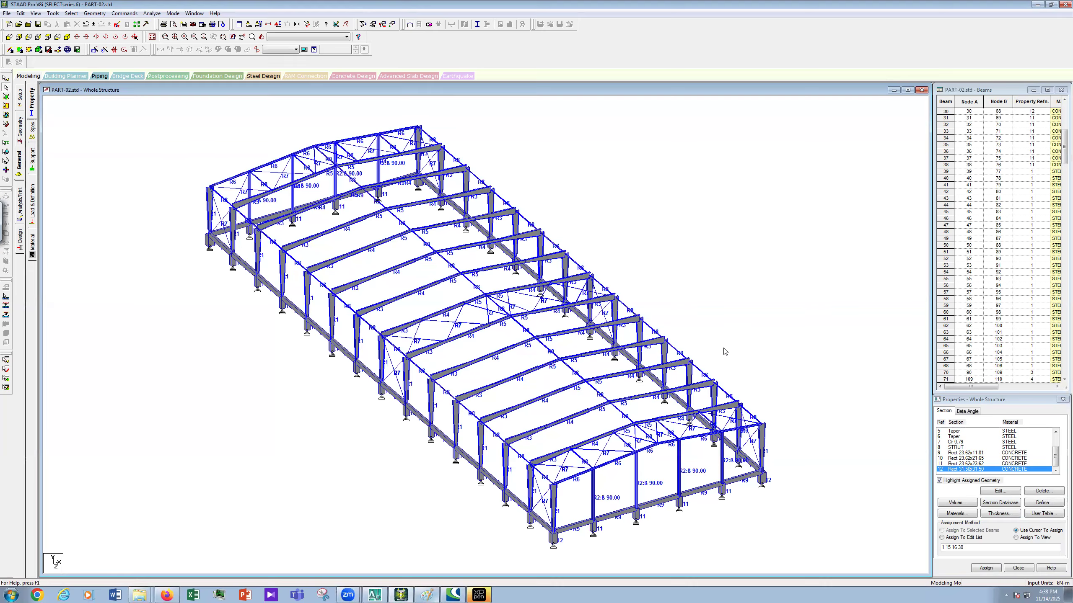
{"action": "scroll", "coordinate": [726, 337], "scroll_direction": "down", "scroll_amount": 1}
{"action": "scroll", "coordinate": [726, 336], "scroll_direction": "up", "scroll_amount": 1}
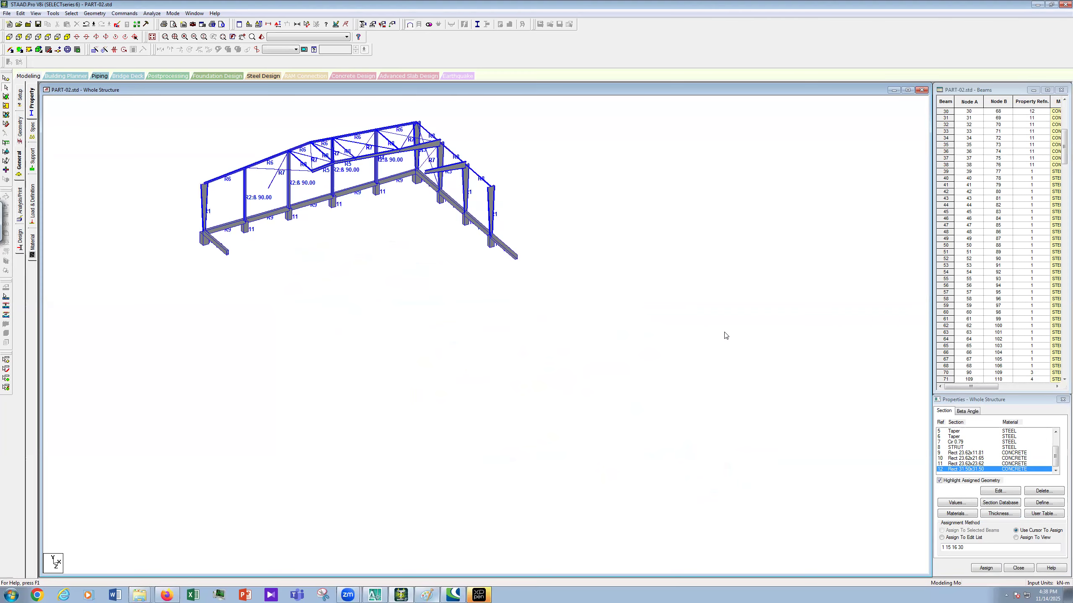
{"action": "scroll", "coordinate": [726, 336], "scroll_direction": "up", "scroll_amount": 3}
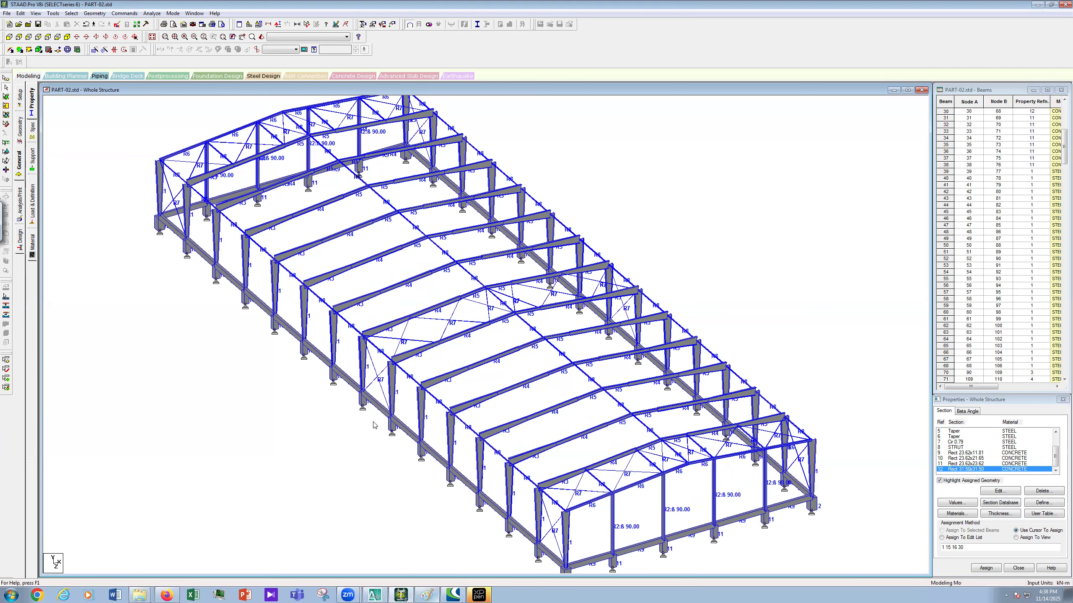
{"action": "scroll", "coordinate": [372, 426], "scroll_direction": "up", "scroll_amount": 2}
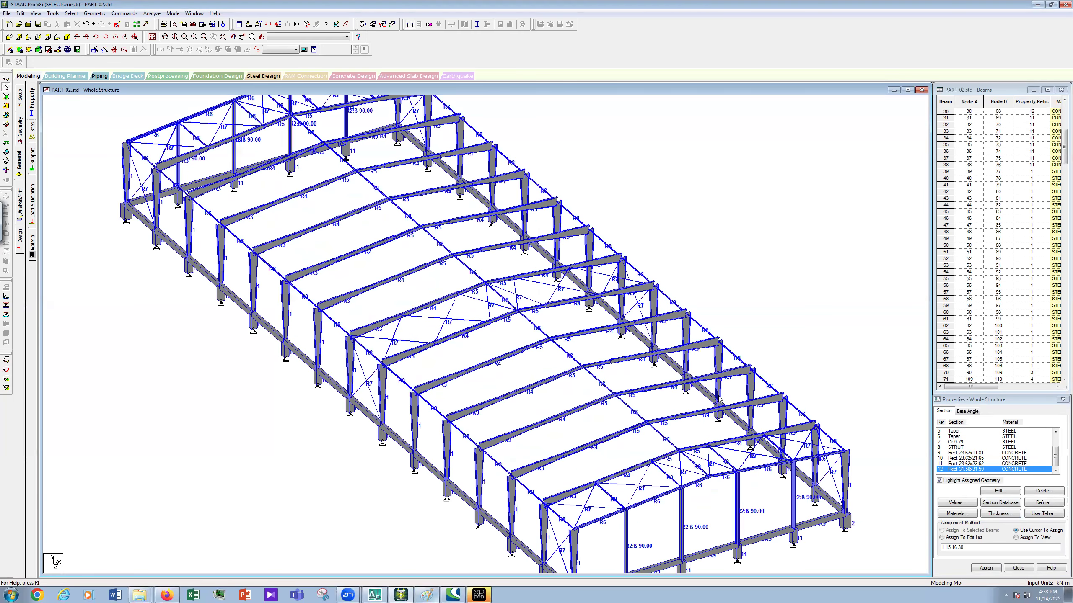
{"action": "scroll", "coordinate": [743, 415], "scroll_direction": "down", "scroll_amount": 1}
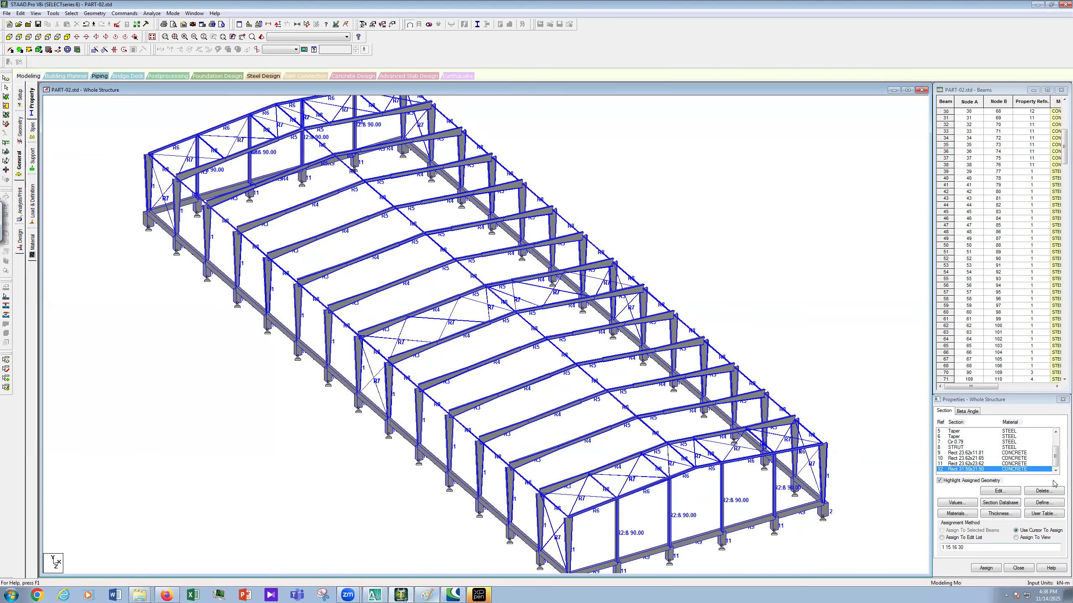
Set the YD of the side-wall pedestals' rectangular concrete section to 0.8 m.
{"action": "left_click", "coordinate": [973, 453]}
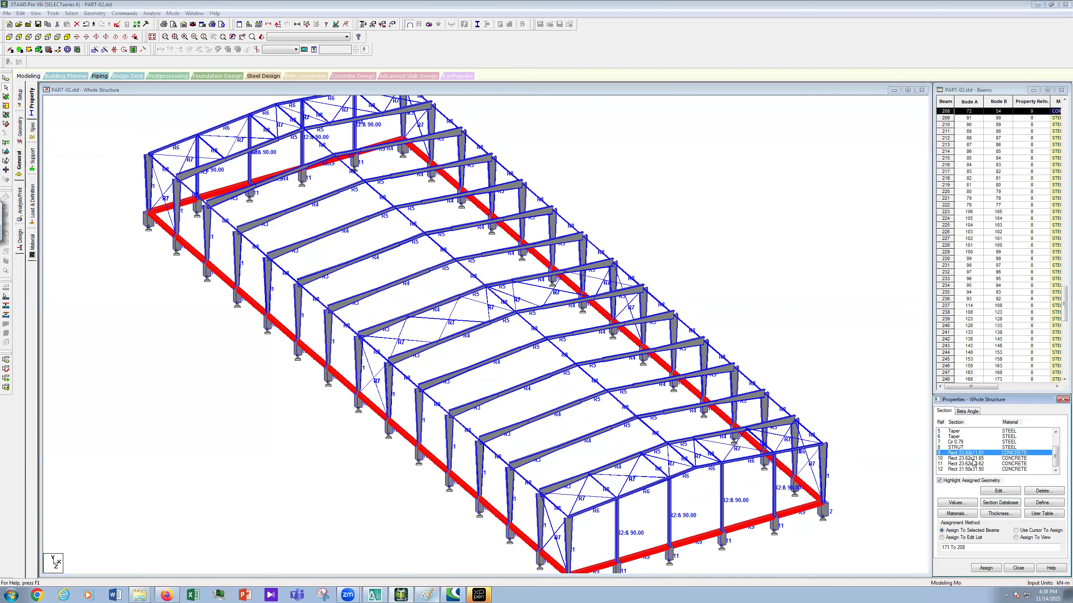
{"action": "double_click", "coordinate": [973, 459]}
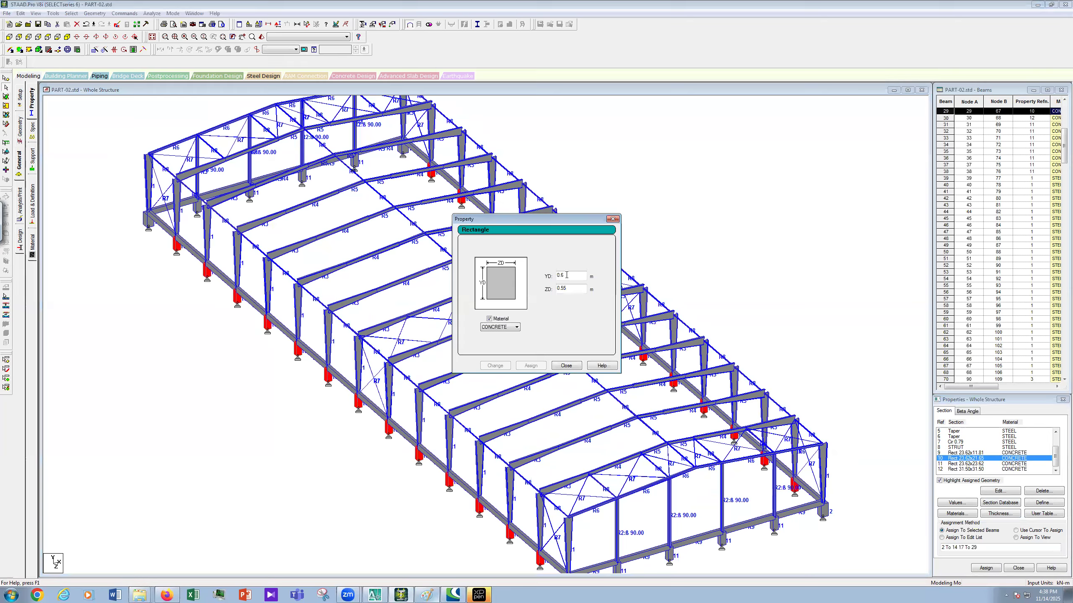
{"action": "type", "text": ".8"}
{"action": "left_click", "coordinate": [494, 366]}
{"action": "left_click", "coordinate": [566, 366]}
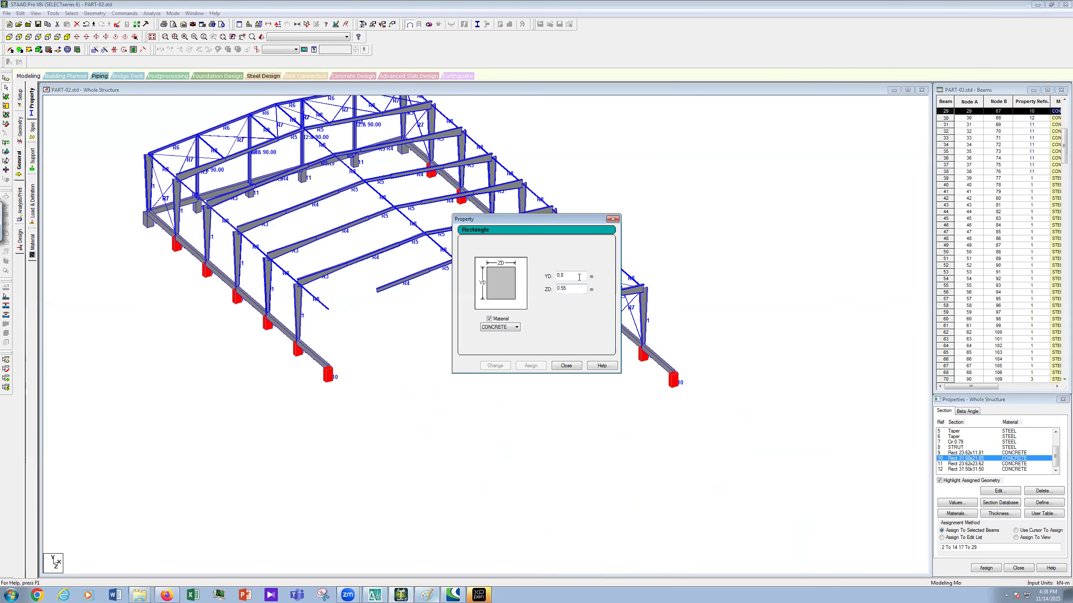
Set the YD of the side-wall pedestals' section to 0.7 m and close the section's properties.
{"action": "left_click", "coordinate": [579, 277]}
{"action": "key", "text": "BackSpace"}
{"action": "type", "text": "7"}
{"action": "left_click", "coordinate": [508, 367]}
{"action": "left_click", "coordinate": [566, 366]}
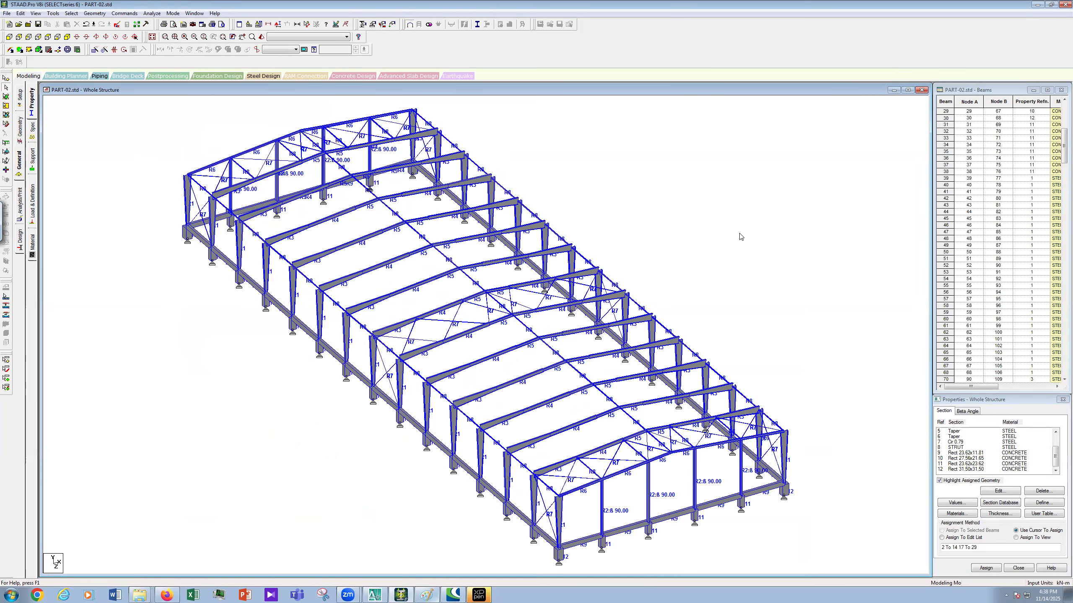
Open the member specifications page and examine the column bases and pedestals along the side wall.
{"action": "scroll", "coordinate": [550, 338], "scroll_direction": "up", "scroll_amount": 1}
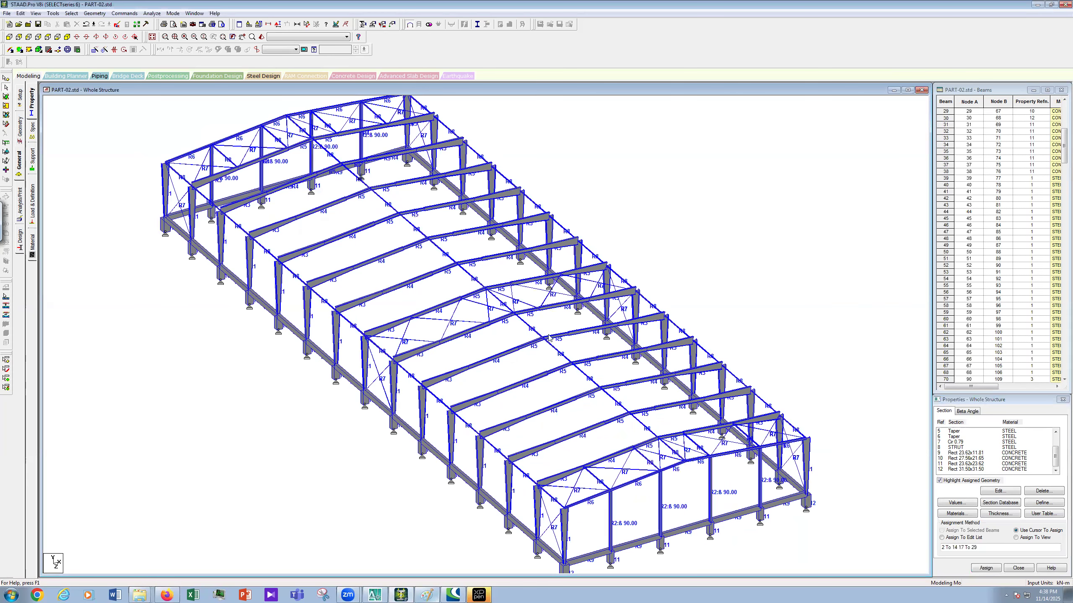
{"action": "scroll", "coordinate": [549, 334], "scroll_direction": "down", "scroll_amount": 3}
{"action": "scroll", "coordinate": [615, 330], "scroll_direction": "up", "scroll_amount": 1}
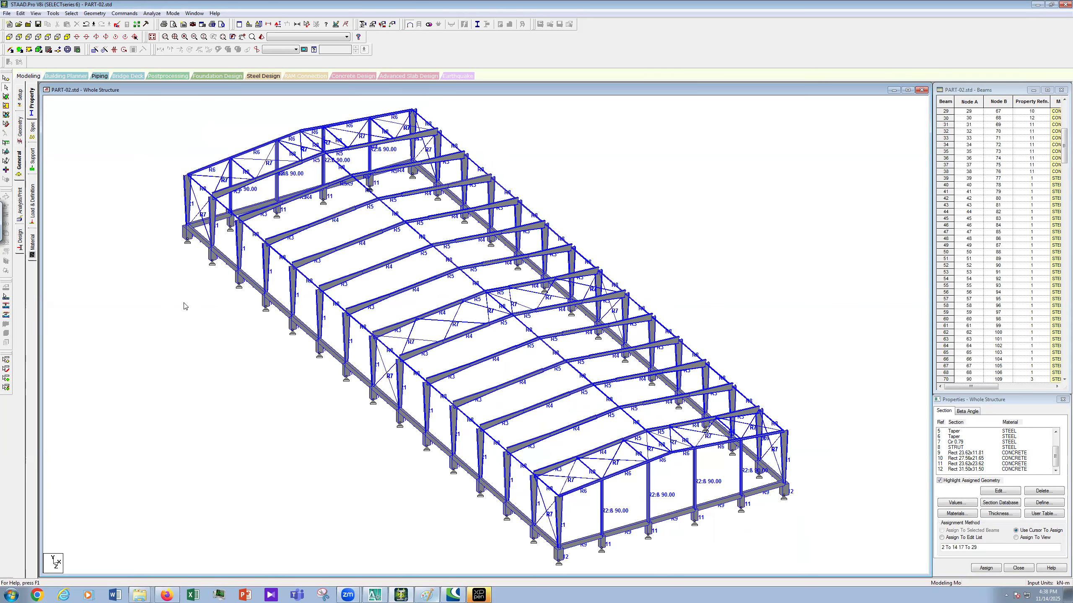
{"action": "left_click", "coordinate": [34, 128]}
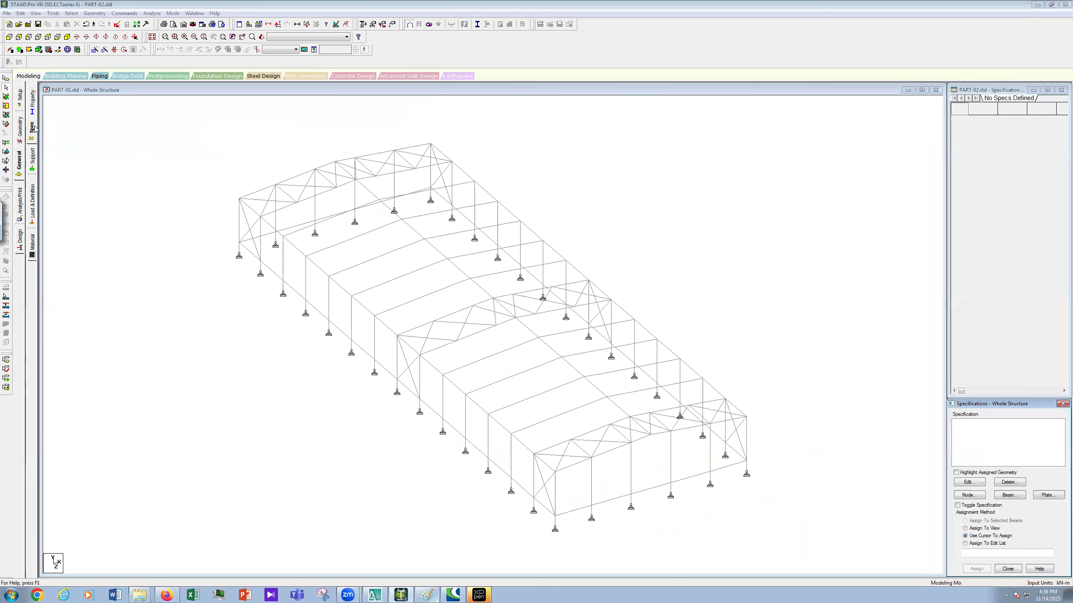
{"action": "scroll", "coordinate": [604, 366], "scroll_direction": "up", "scroll_amount": 1}
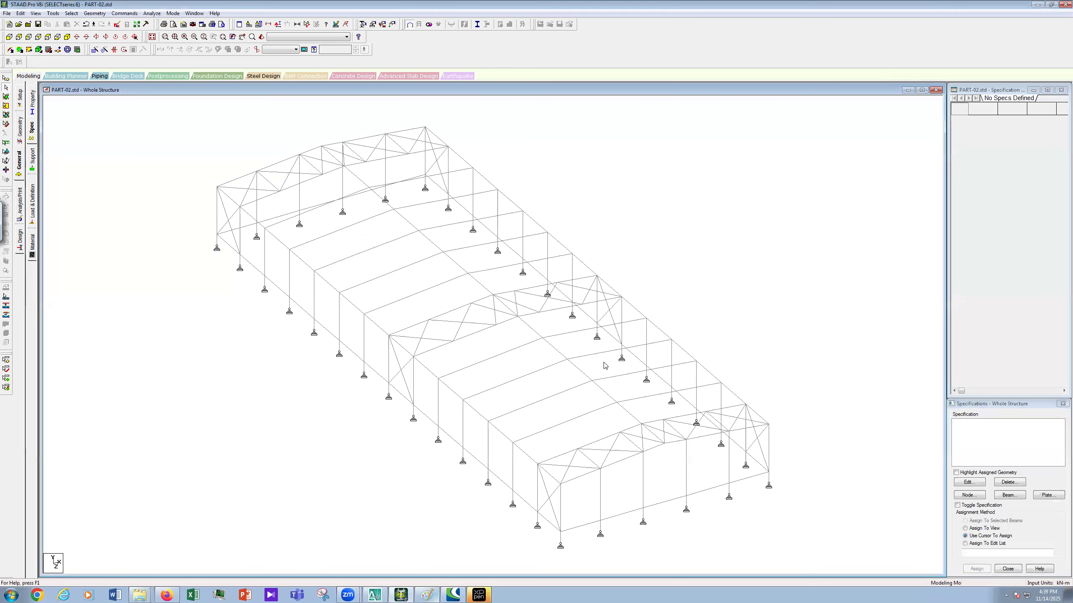
{"action": "scroll", "coordinate": [605, 366], "scroll_direction": "up", "scroll_amount": 1}
{"action": "scroll", "coordinate": [460, 438], "scroll_direction": "up", "scroll_amount": 1}
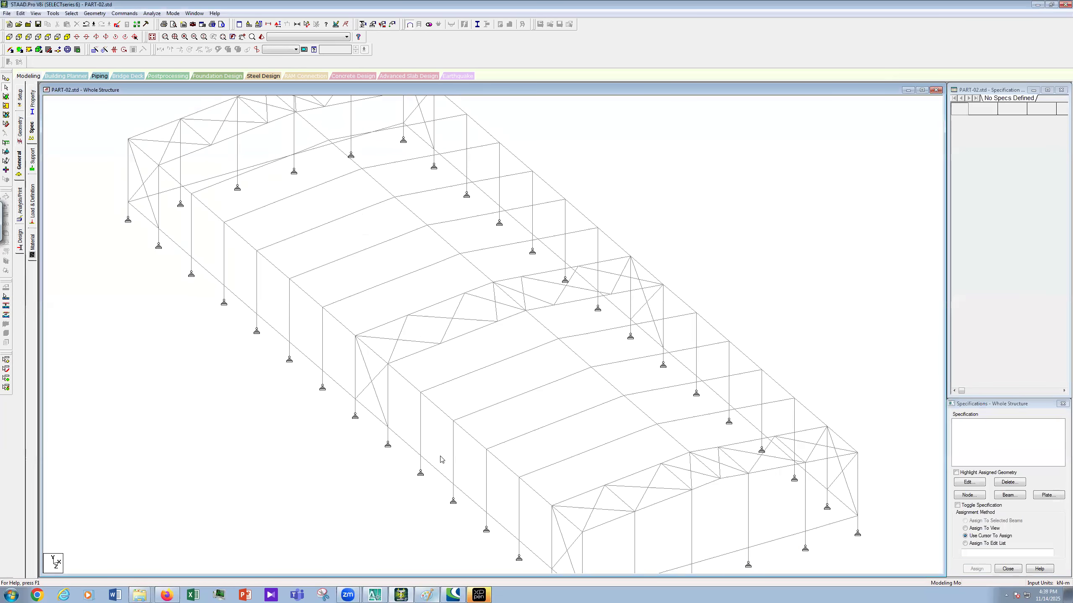
{"action": "scroll", "coordinate": [441, 459], "scroll_direction": "up", "scroll_amount": 1}
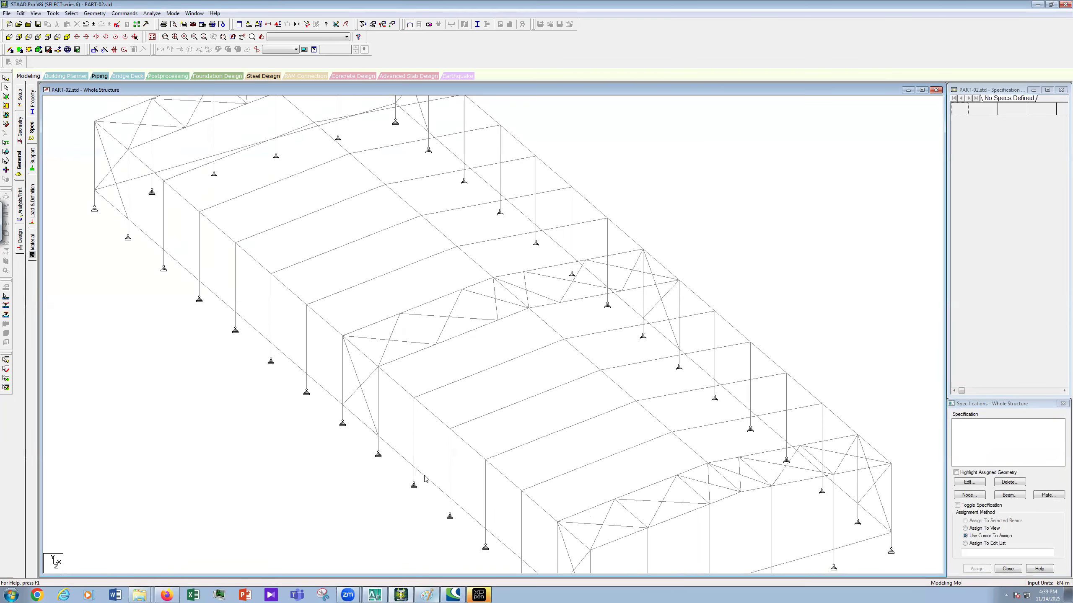
{"action": "left_click_drag", "start_coordinate": [400, 466], "coordinate": [416, 477]}
{"action": "left_click", "coordinate": [9, 78]}
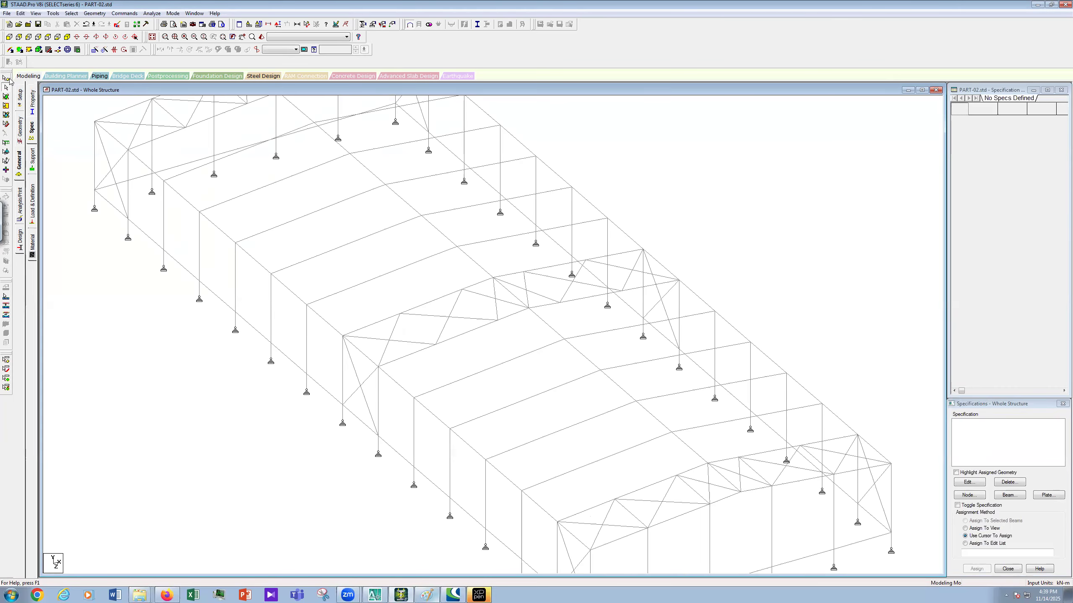
{"action": "left_click", "coordinate": [413, 467]}
{"action": "left_click", "coordinate": [418, 456]}
{"action": "scroll", "coordinate": [545, 400], "scroll_direction": "down", "scroll_amount": 1}
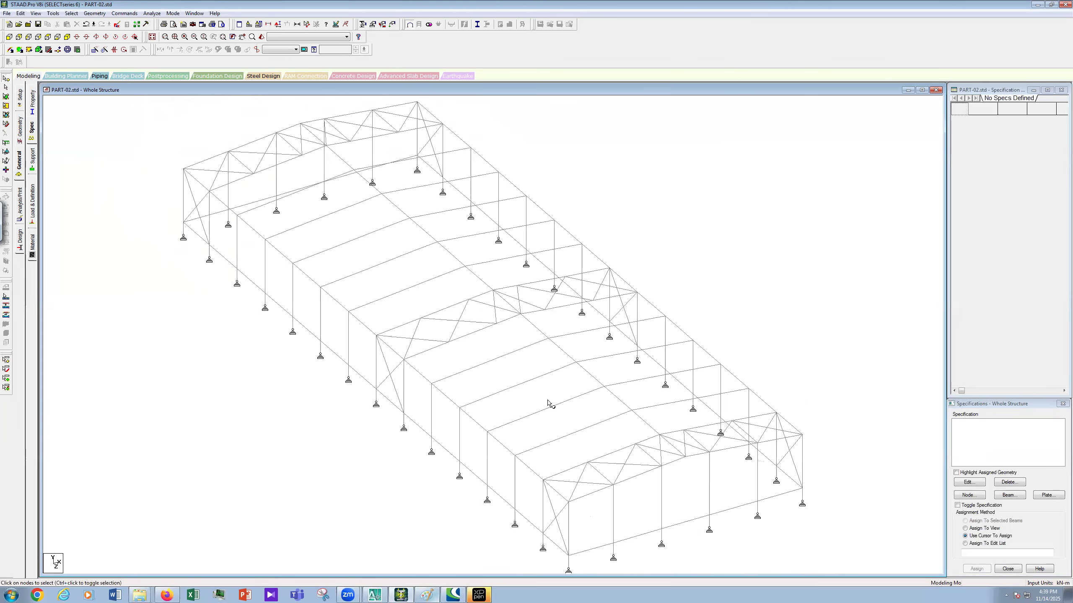
{"action": "scroll", "coordinate": [841, 498], "scroll_direction": "down", "scroll_amount": 1}
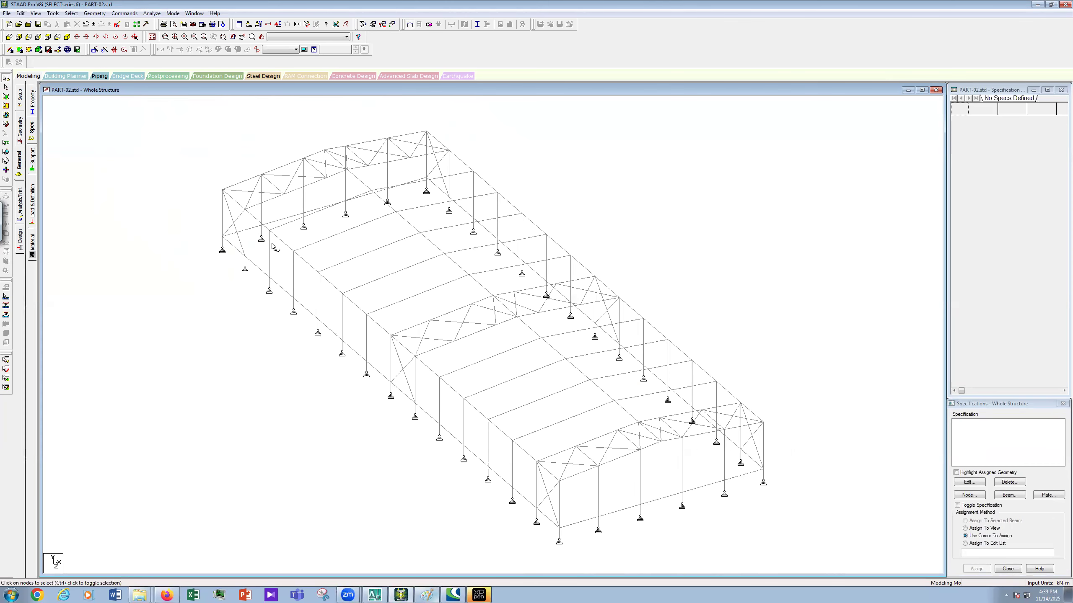
Add a beam release specification with a partial moment release at the member start, using an MP factor.
{"action": "left_click", "coordinate": [1017, 496]}
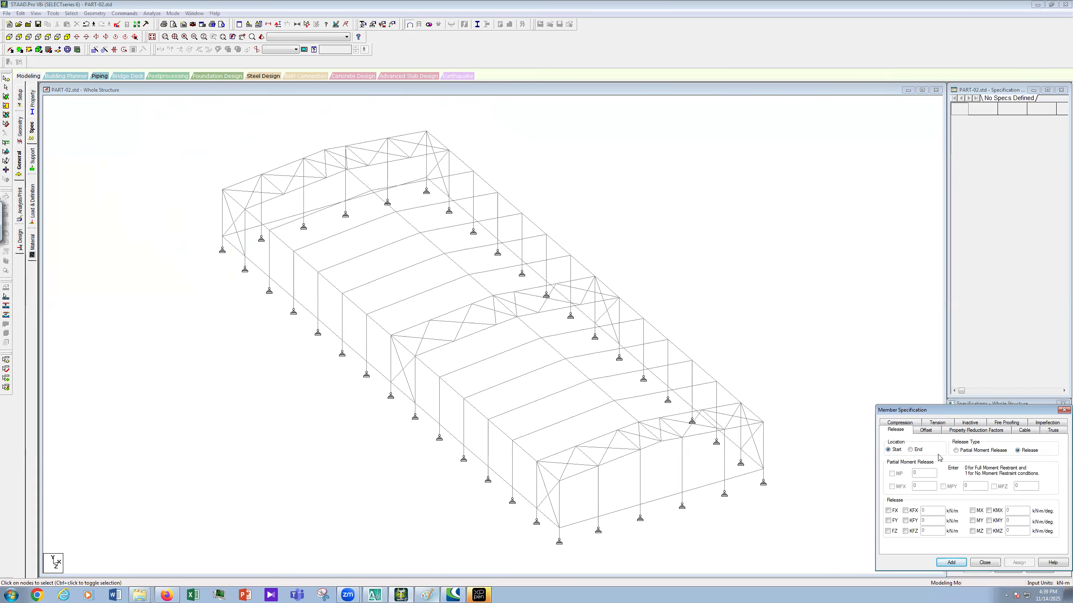
{"action": "left_click", "coordinate": [957, 450]}
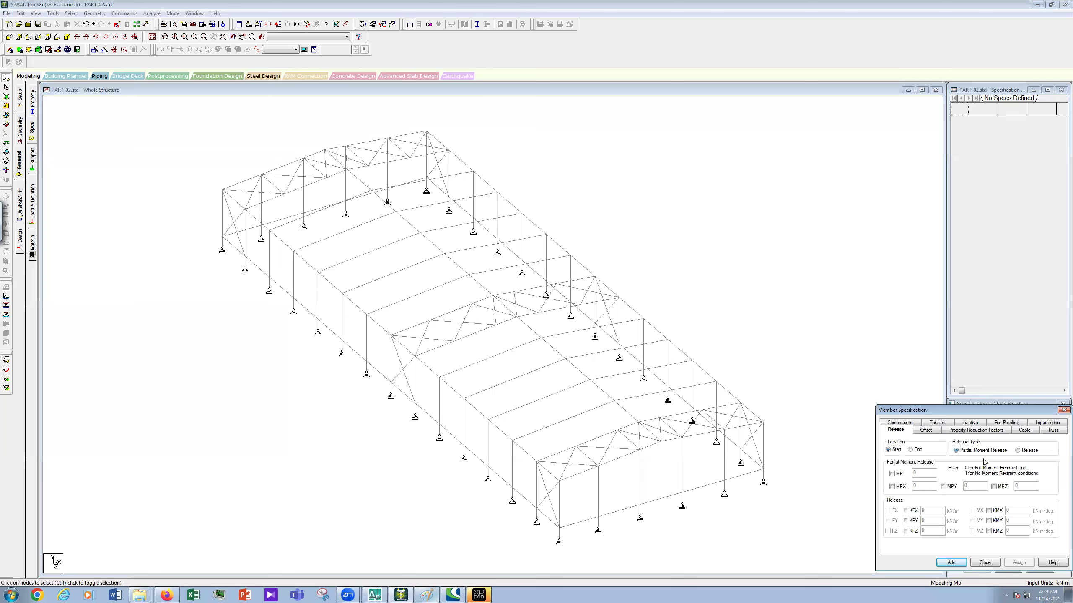
{"action": "left_click", "coordinate": [893, 473]}
{"action": "left_click", "coordinate": [918, 474]}
{"action": "type", "text": ".7"}
{"action": "type", "text": "8"}
{"action": "left_click", "coordinate": [953, 562]}
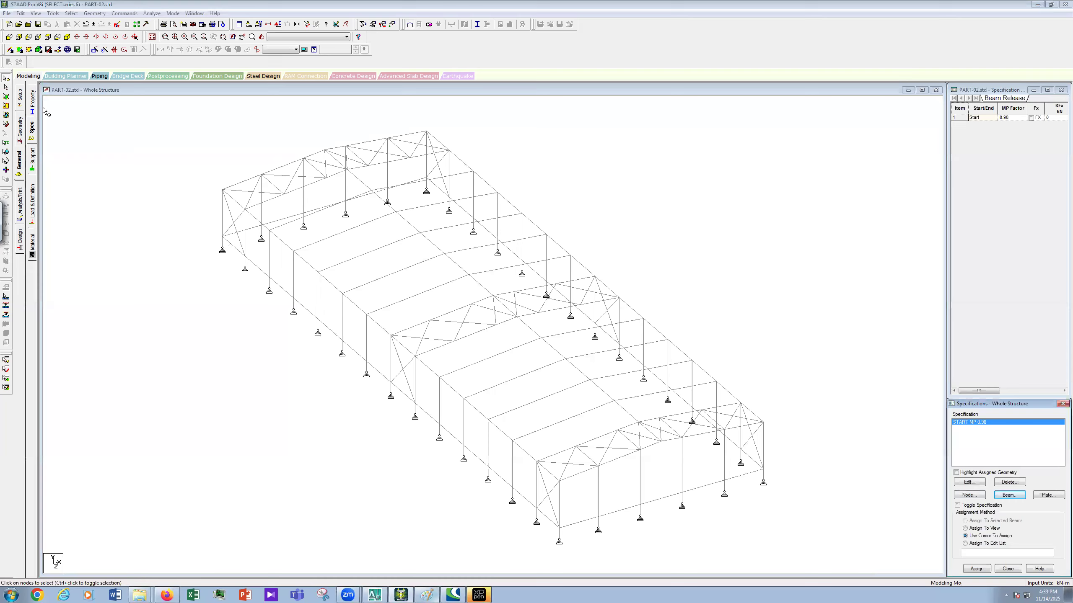
Switch to beam selection and pick the first three columns of the near side wall.
{"action": "left_click", "coordinate": [2, 89]}
{"action": "left_click", "coordinate": [238, 240]}
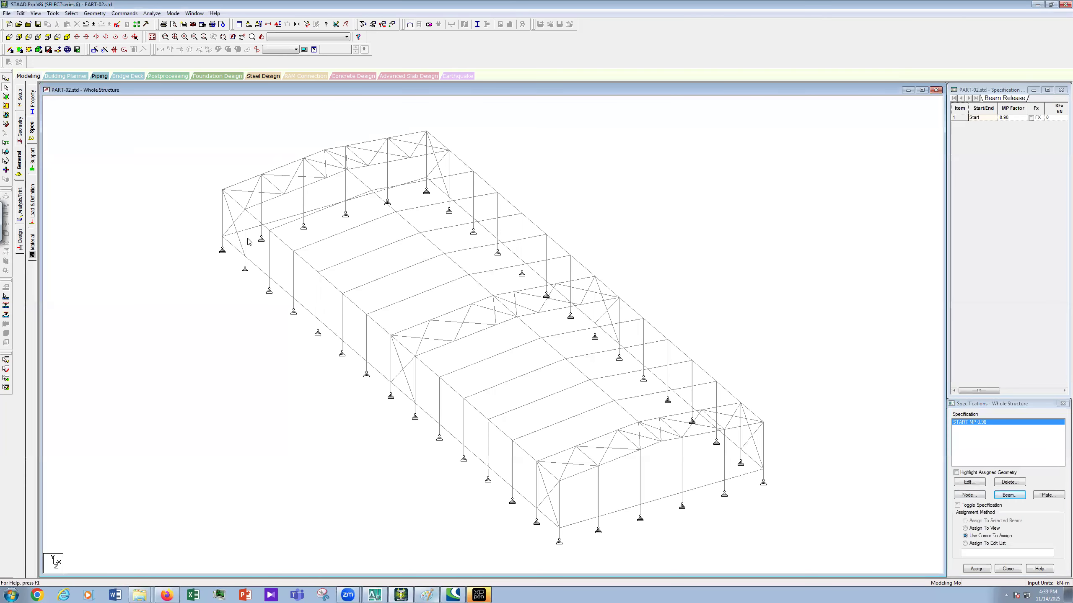
{"action": "left_click", "coordinate": [246, 240]}
{"action": "left_click", "coordinate": [269, 261], "text": "ctrl"}
{"action": "left_click", "coordinate": [293, 284], "text": "ctrl"}
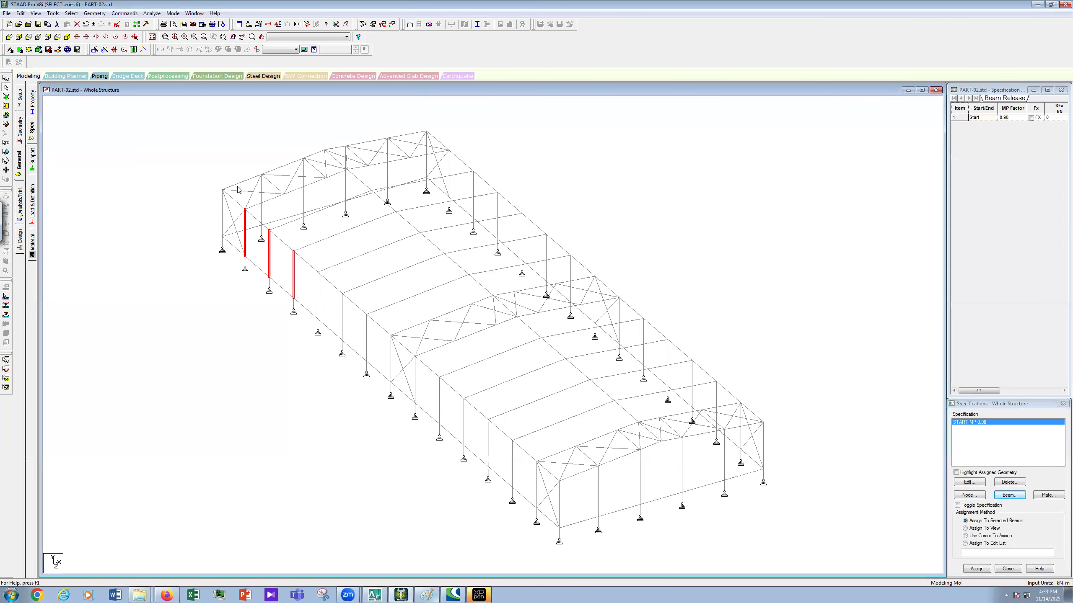
Select every column above the pedestals along the side and end walls in the side elevation and assign the START MP 0.98 release to them.
{"action": "left_click", "coordinate": [39, 37]}
{"action": "left_click", "coordinate": [637, 408]}
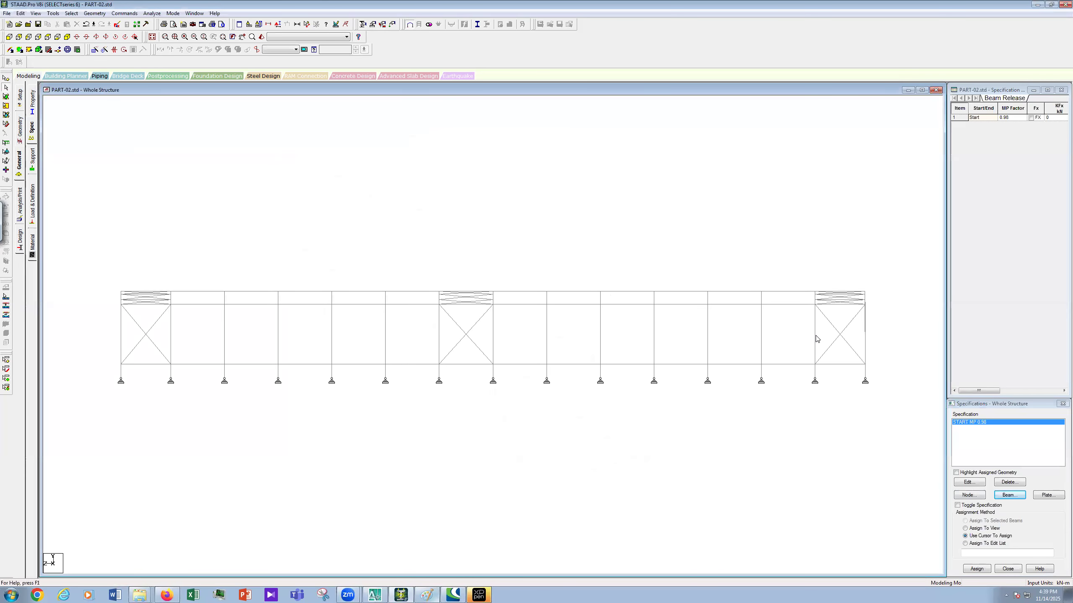
{"action": "left_click_drag", "start_coordinate": [802, 319], "coordinate": [827, 349]}
{"action": "left_click_drag", "start_coordinate": [851, 294], "coordinate": [894, 358], "text": "ctrl"}
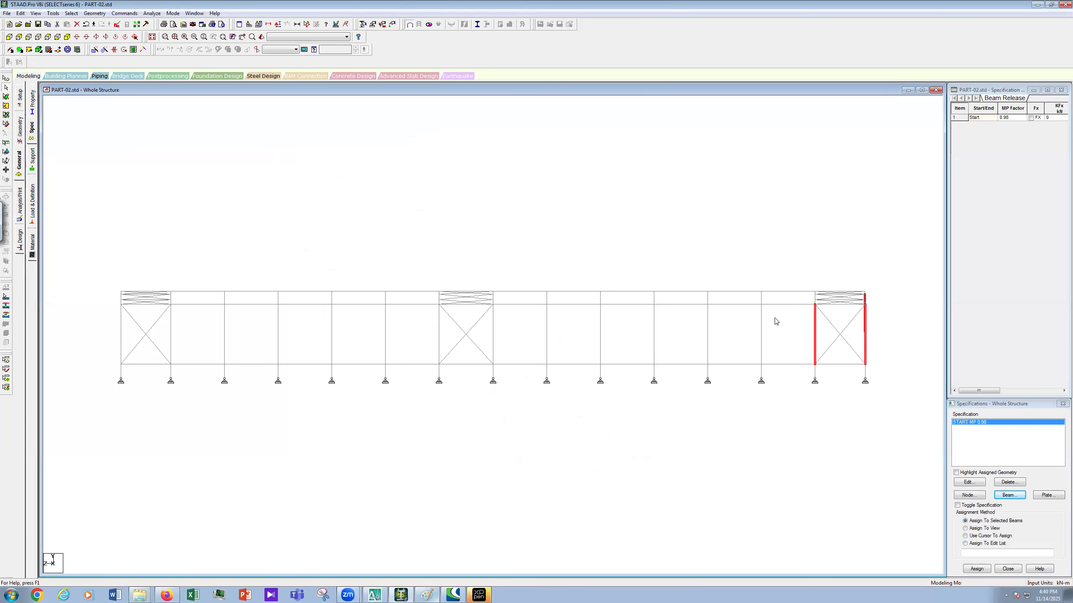
{"action": "left_click_drag", "start_coordinate": [781, 319], "coordinate": [530, 353], "text": "ctrl"}
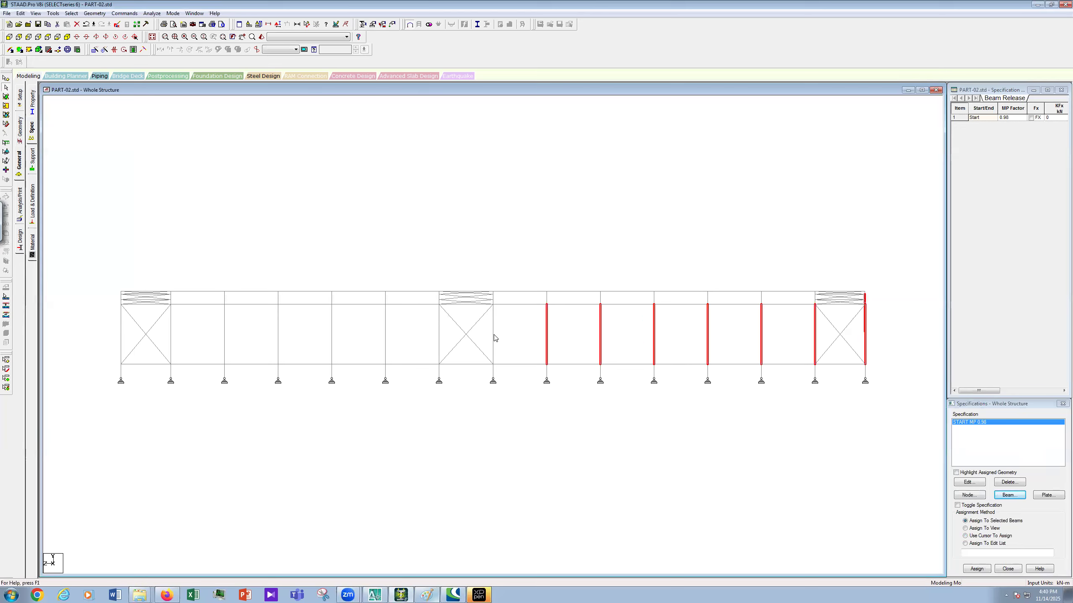
{"action": "left_click", "coordinate": [439, 340], "text": "ctrl"}
{"action": "left_click_drag", "start_coordinate": [406, 323], "coordinate": [186, 343], "text": "ctrl"}
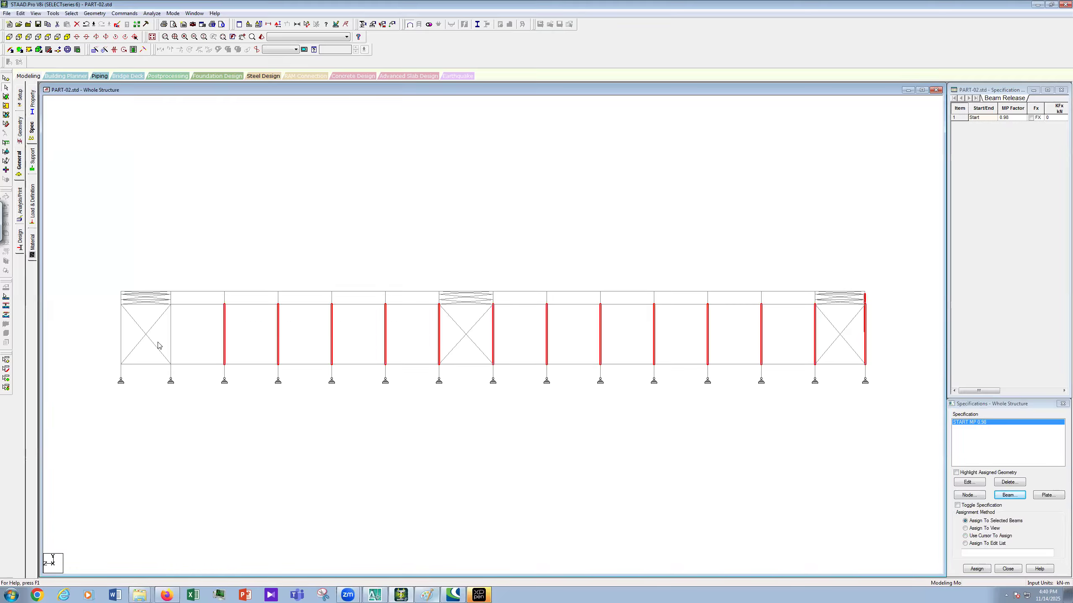
{"action": "left_click", "coordinate": [130, 337], "text": "ctrl"}
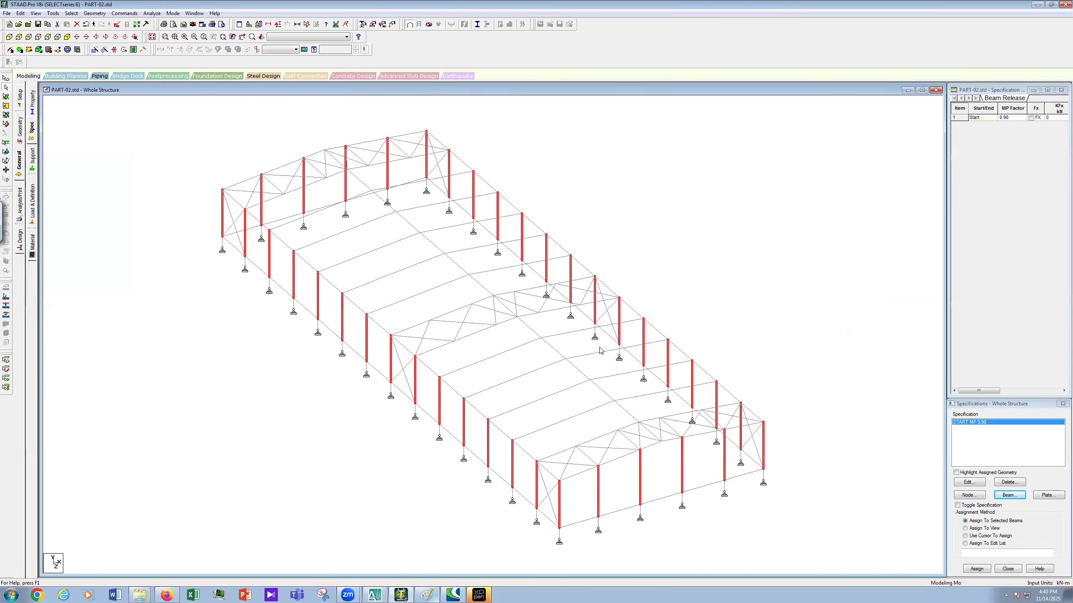
{"action": "key", "text": "shift+s"}
{"action": "key", "text": "shift+s"}
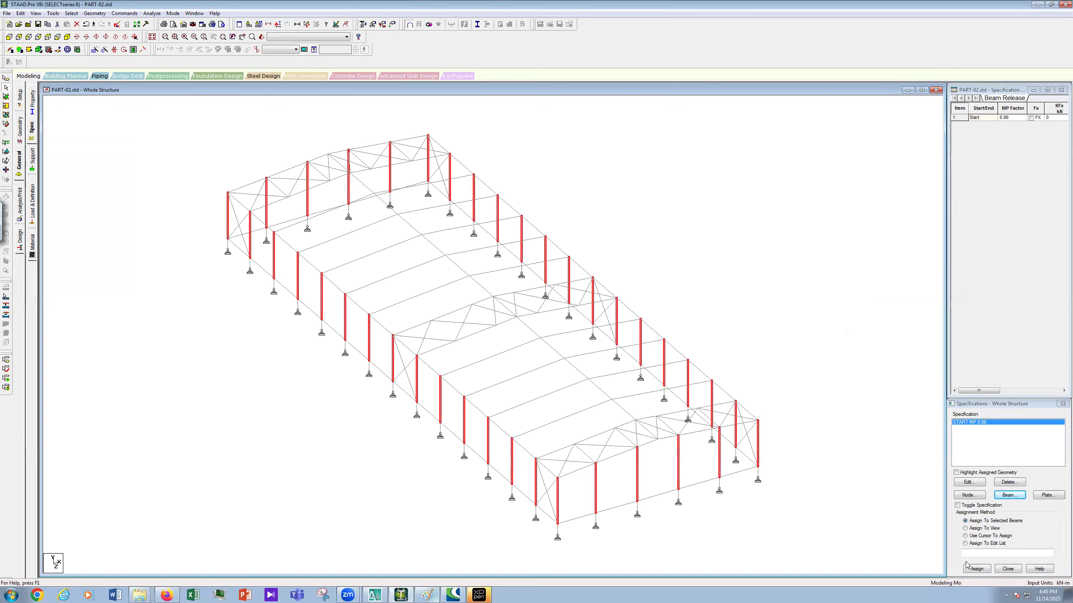
{"action": "left_click", "coordinate": [977, 569]}
{"action": "key", "text": "Return"}
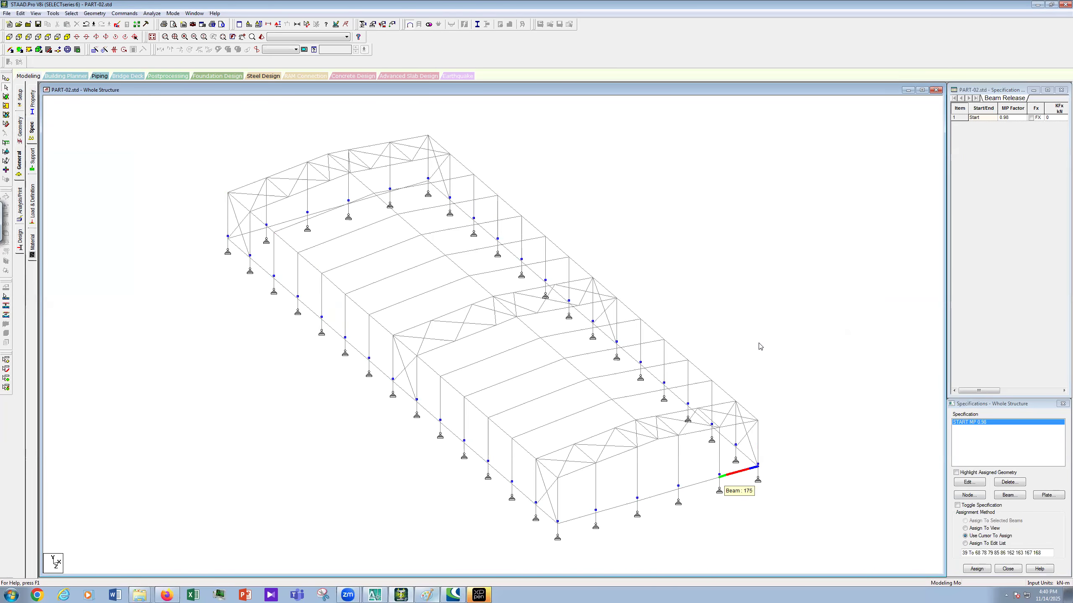
Add a beam release specification with a partial moment release at the member end, using an MP factor of 0.98.
{"action": "scroll", "coordinate": [760, 347], "scroll_direction": "up", "scroll_amount": 1}
{"action": "scroll", "coordinate": [760, 346], "scroll_direction": "up", "scroll_amount": 1}
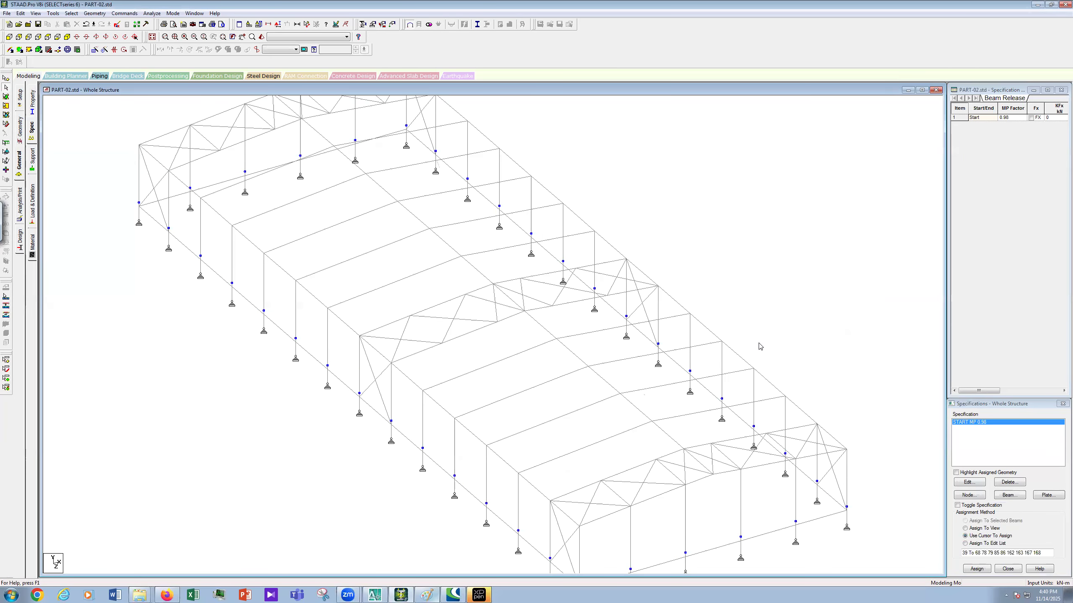
{"action": "scroll", "coordinate": [761, 347], "scroll_direction": "down", "scroll_amount": 2}
{"action": "scroll", "coordinate": [760, 346], "scroll_direction": "up", "scroll_amount": 1}
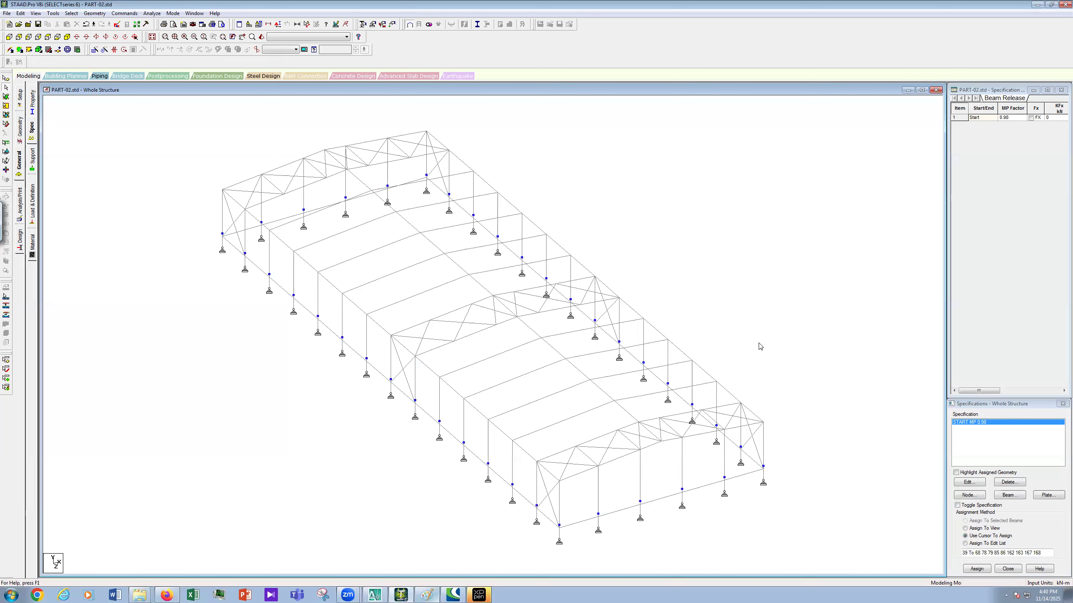
{"action": "scroll", "coordinate": [645, 497], "scroll_direction": "up", "scroll_amount": 1}
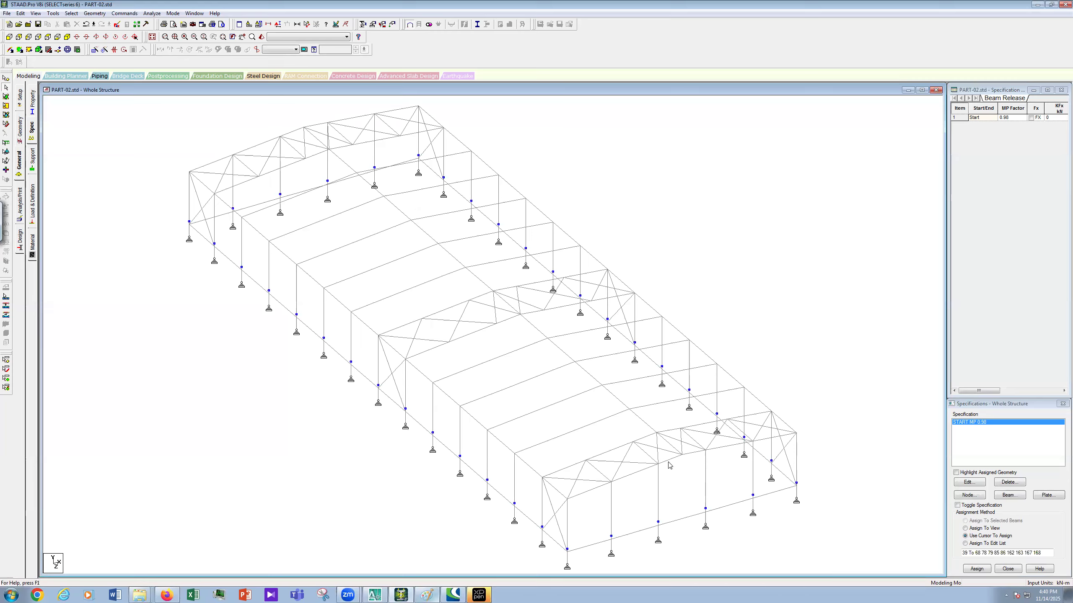
{"action": "left_click", "coordinate": [1018, 499]}
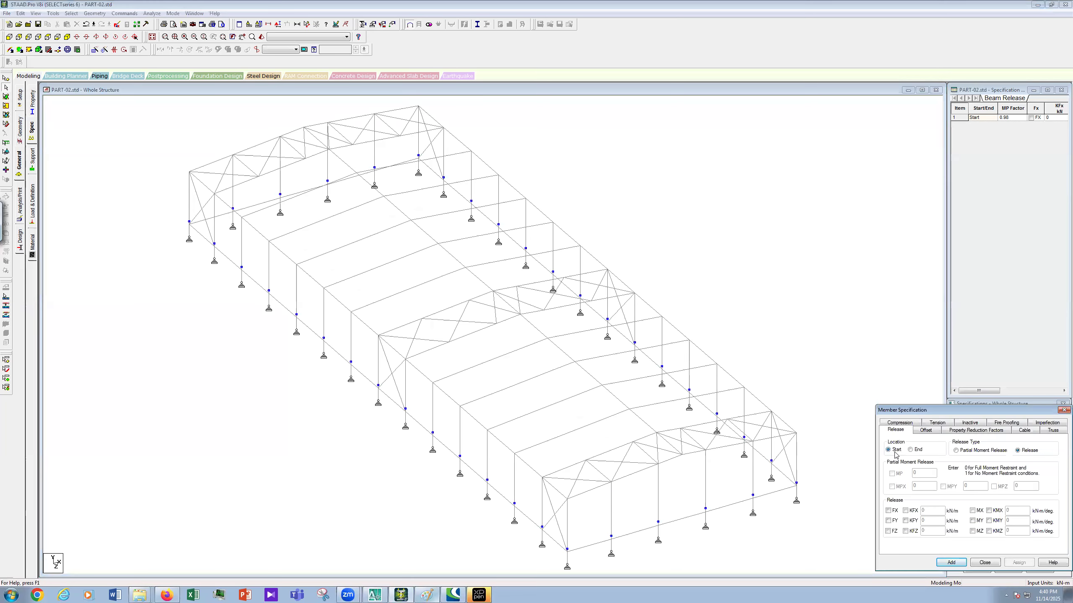
{"action": "left_click", "coordinate": [957, 450]}
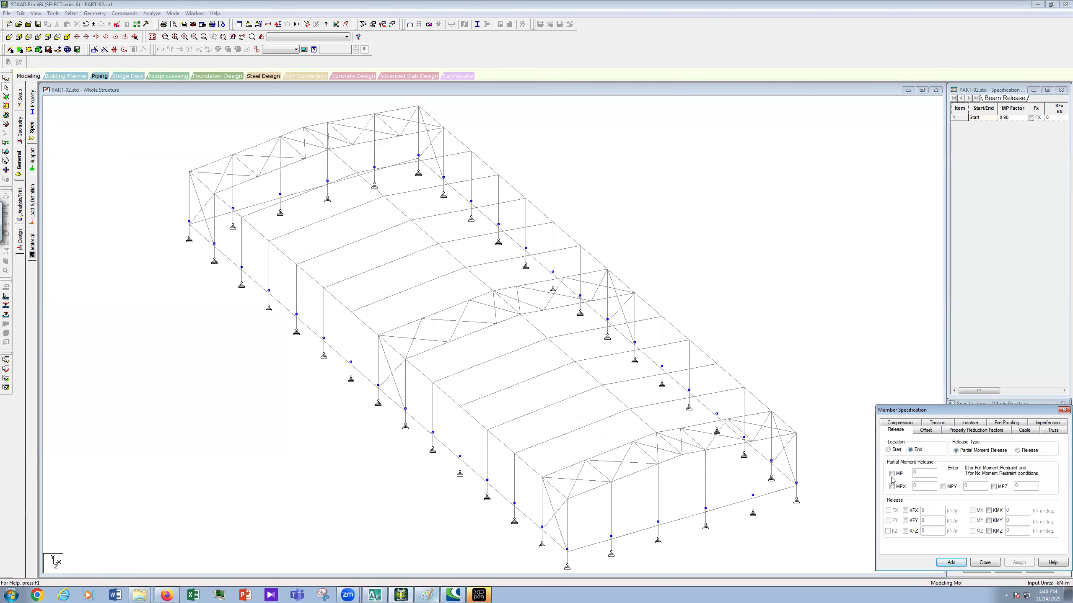
{"action": "left_click", "coordinate": [927, 473]}
{"action": "type", "text": ".98"}
{"action": "left_click", "coordinate": [950, 563]}
Assign the END MP 0.98 release to the four intermediate columns in each of the two end walls.
{"action": "left_click", "coordinate": [612, 512]}
{"action": "left_click", "coordinate": [659, 494], "text": "ctrl"}
{"action": "left_click", "coordinate": [705, 482], "text": "ctrl"}
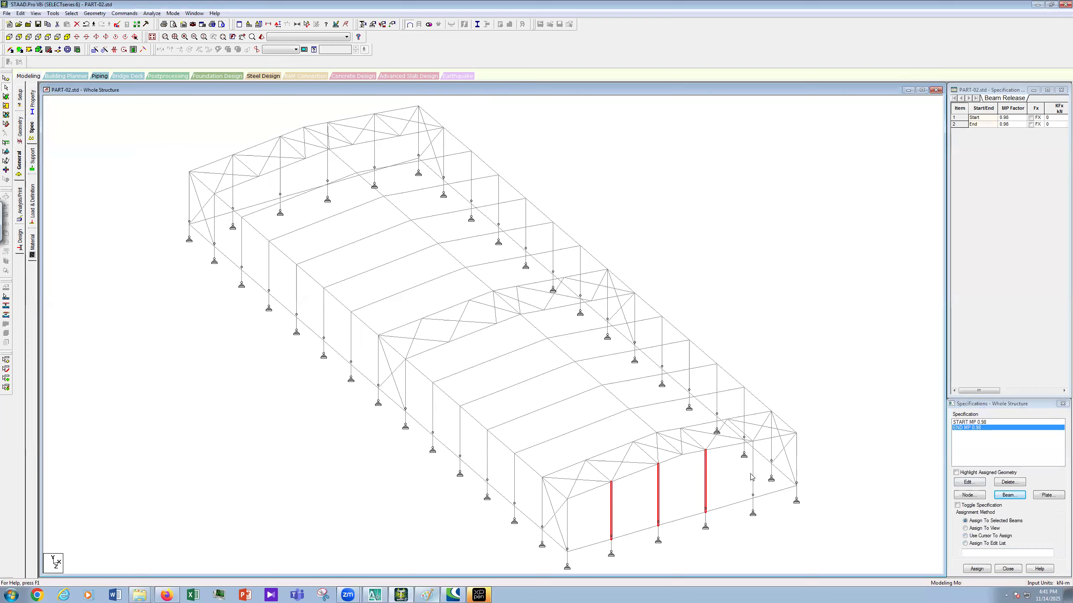
{"action": "left_click", "coordinate": [753, 476], "text": "ctrl"}
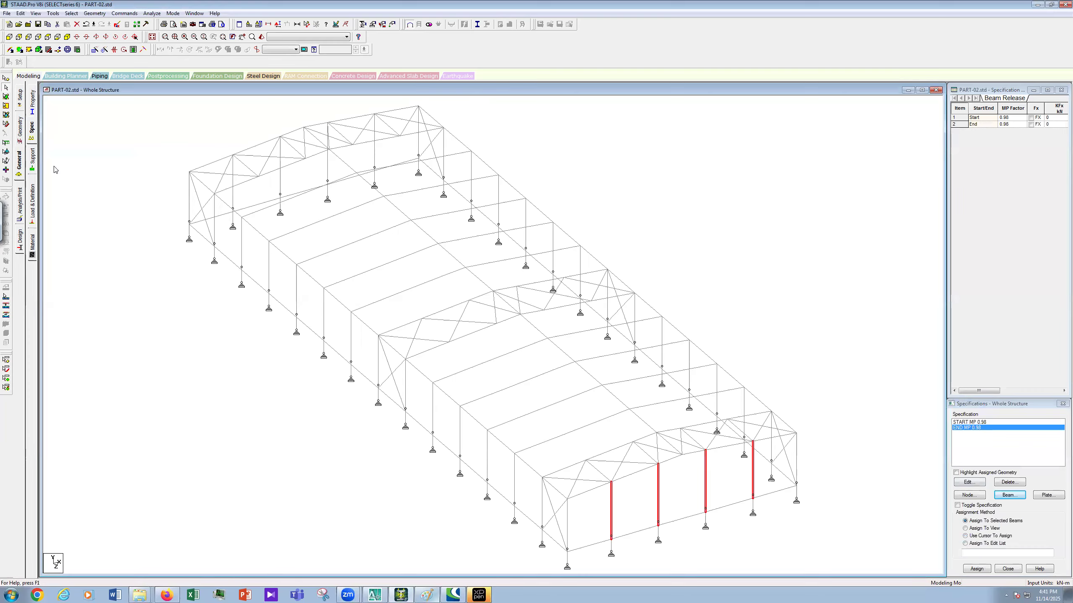
{"action": "left_click", "coordinate": [233, 199], "text": "ctrl"}
{"action": "left_click", "coordinate": [280, 188], "text": "ctrl"}
{"action": "left_click", "coordinate": [328, 170], "text": "ctrl"}
{"action": "left_click", "coordinate": [375, 160], "text": "ctrl"}
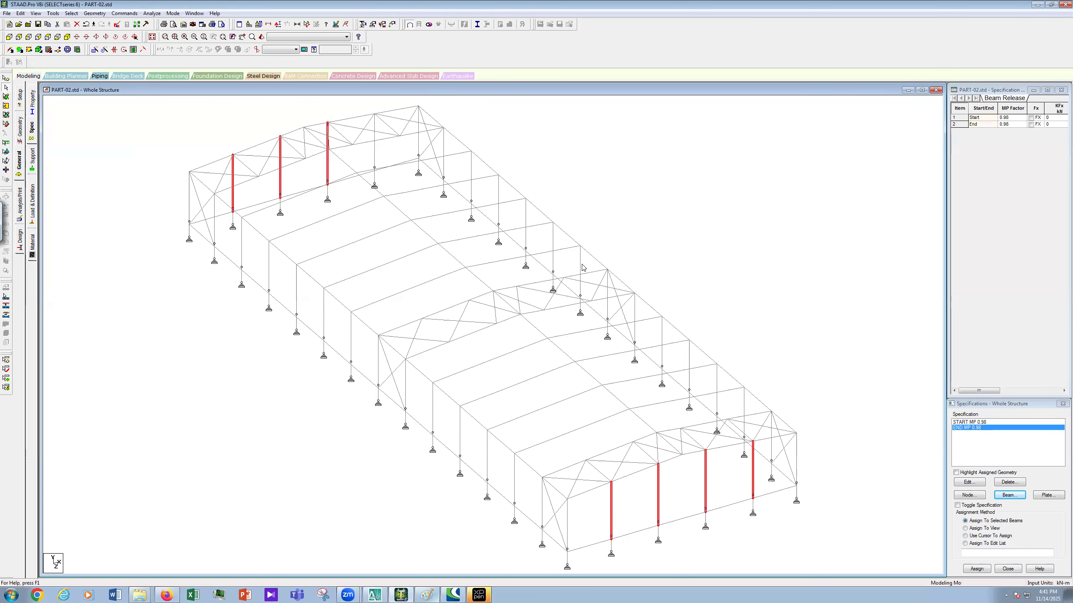
{"action": "left_click", "coordinate": [976, 568]}
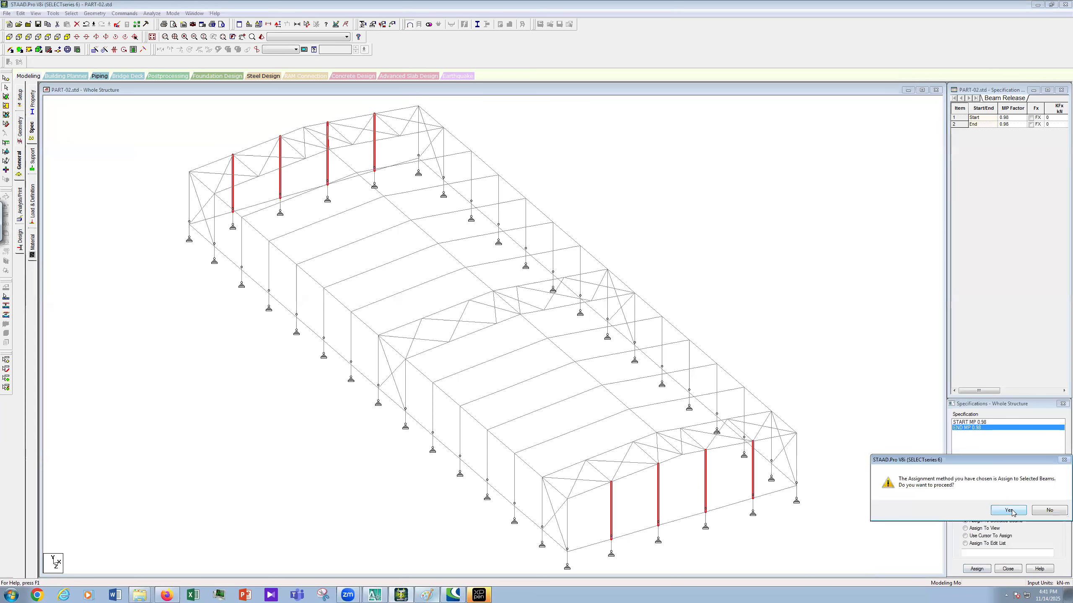
{"action": "left_click", "coordinate": [1009, 511]}
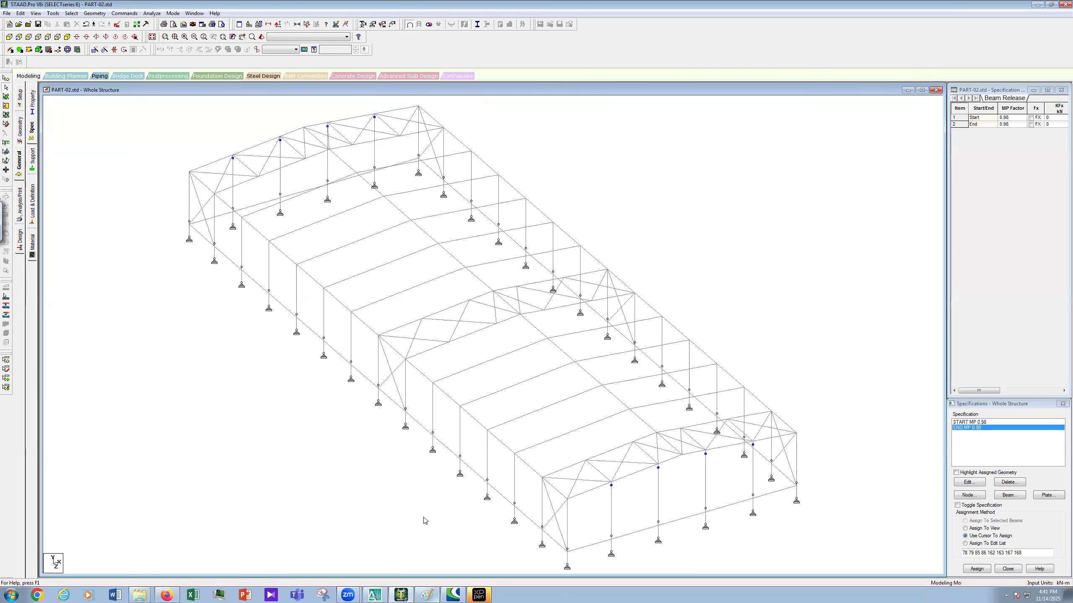
Examine the released end-wall columns and the cross bracing in the middle side-wall bay.
{"action": "left_click", "coordinate": [487, 460]}
{"action": "left_click", "coordinate": [481, 432]}
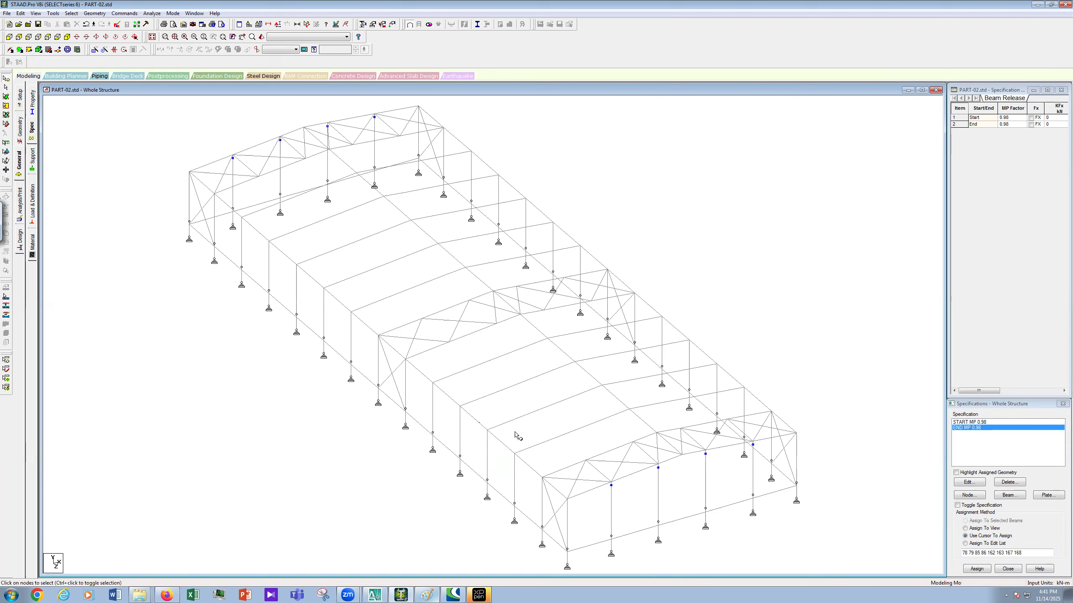
{"action": "left_click", "coordinate": [612, 499]}
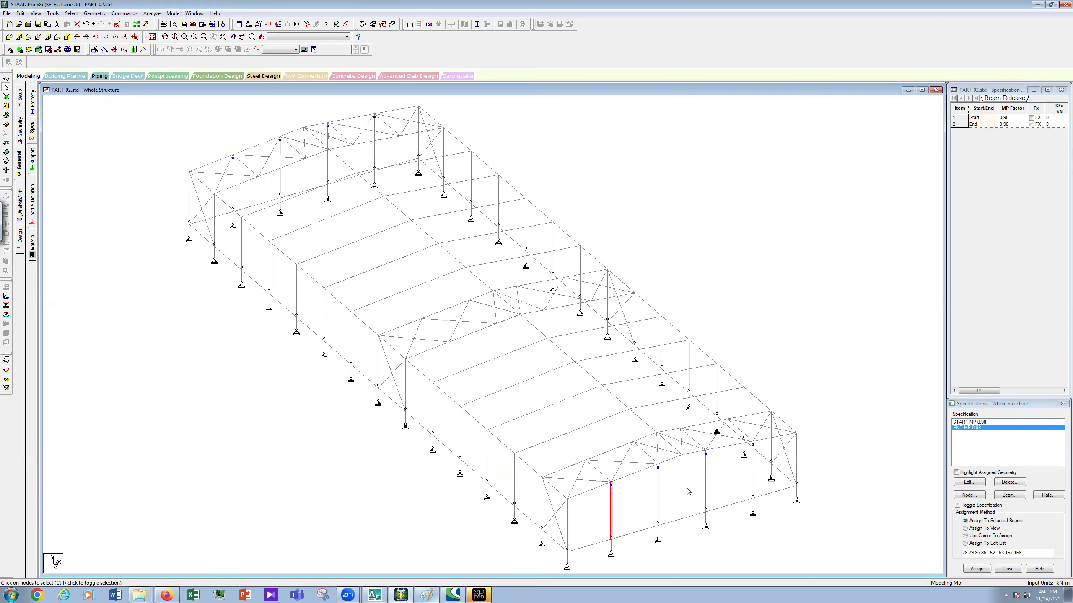
{"action": "left_click", "coordinate": [709, 396]}
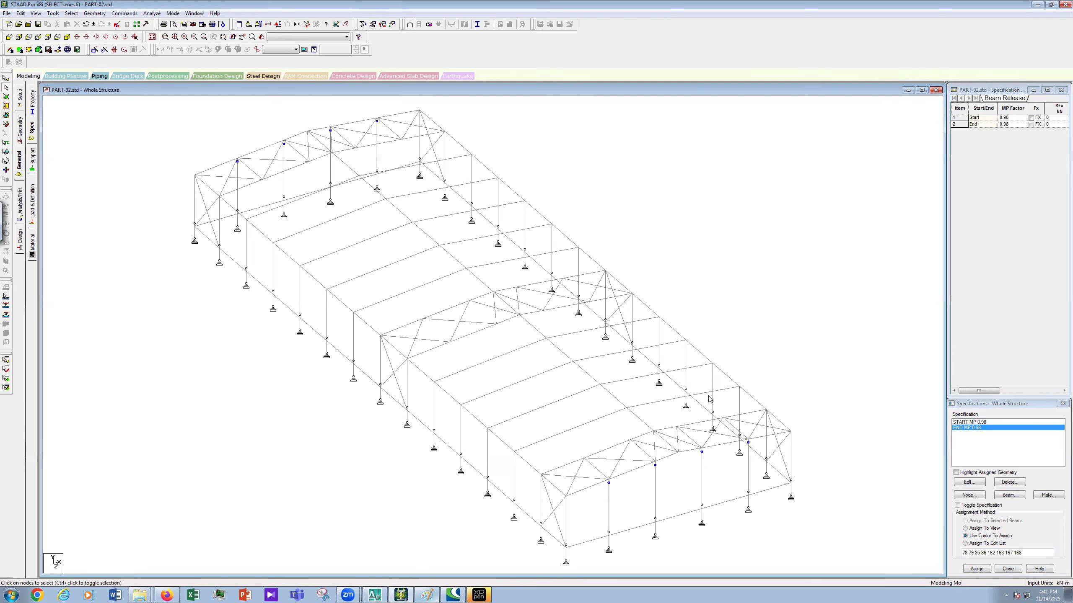
{"action": "scroll", "coordinate": [708, 400], "scroll_direction": "down", "scroll_amount": 1}
{"action": "scroll", "coordinate": [709, 329], "scroll_direction": "down", "scroll_amount": 1}
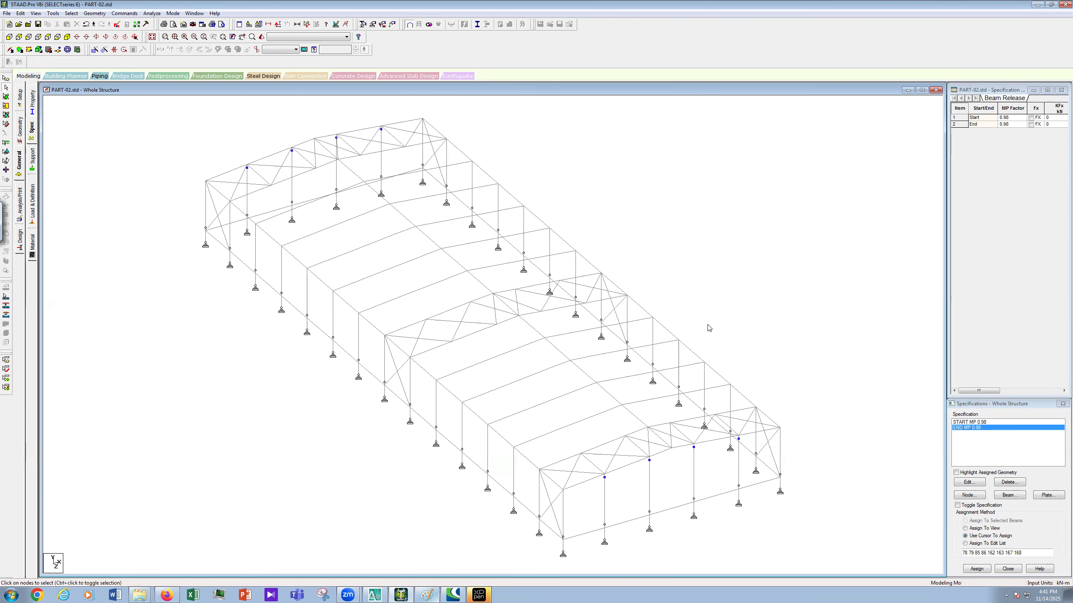
{"action": "scroll", "coordinate": [709, 328], "scroll_direction": "up", "scroll_amount": 1}
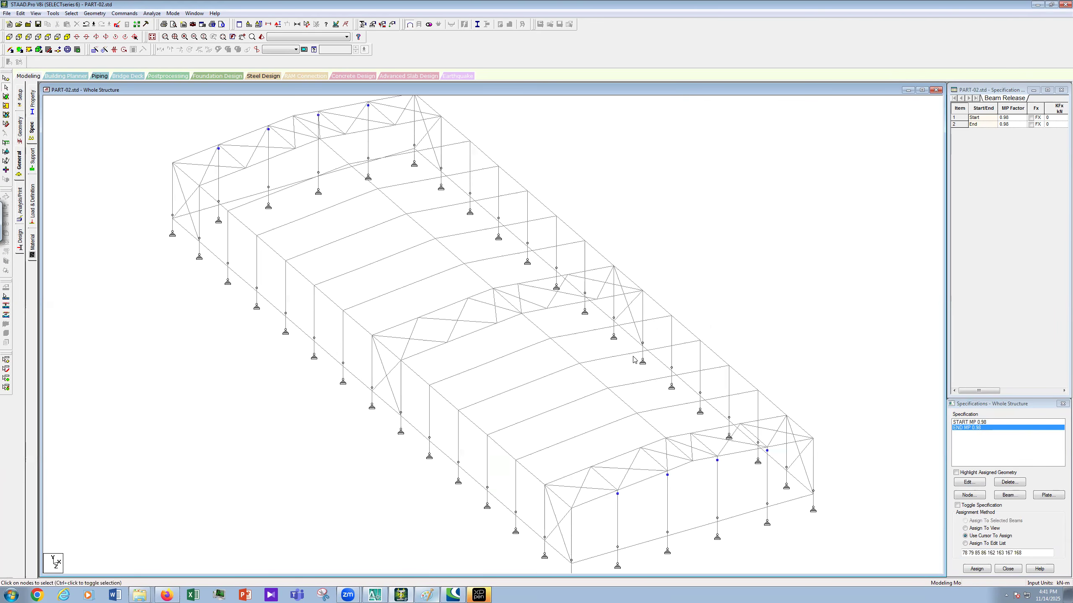
{"action": "left_click", "coordinate": [386, 379]}
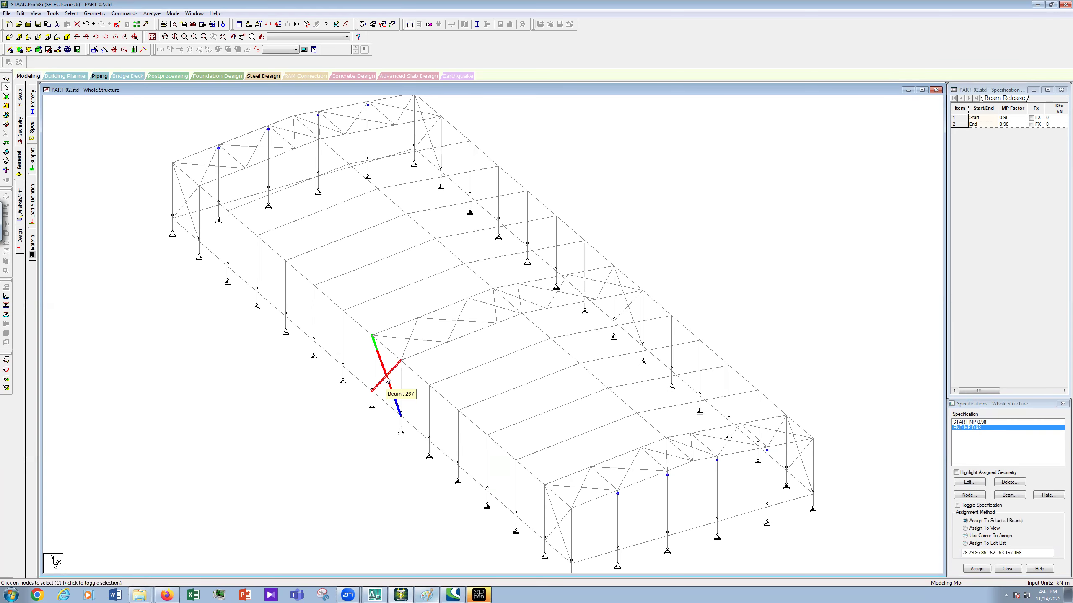
{"action": "left_click", "coordinate": [793, 261]}
{"action": "scroll", "coordinate": [793, 260], "scroll_direction": "down", "scroll_amount": 1}
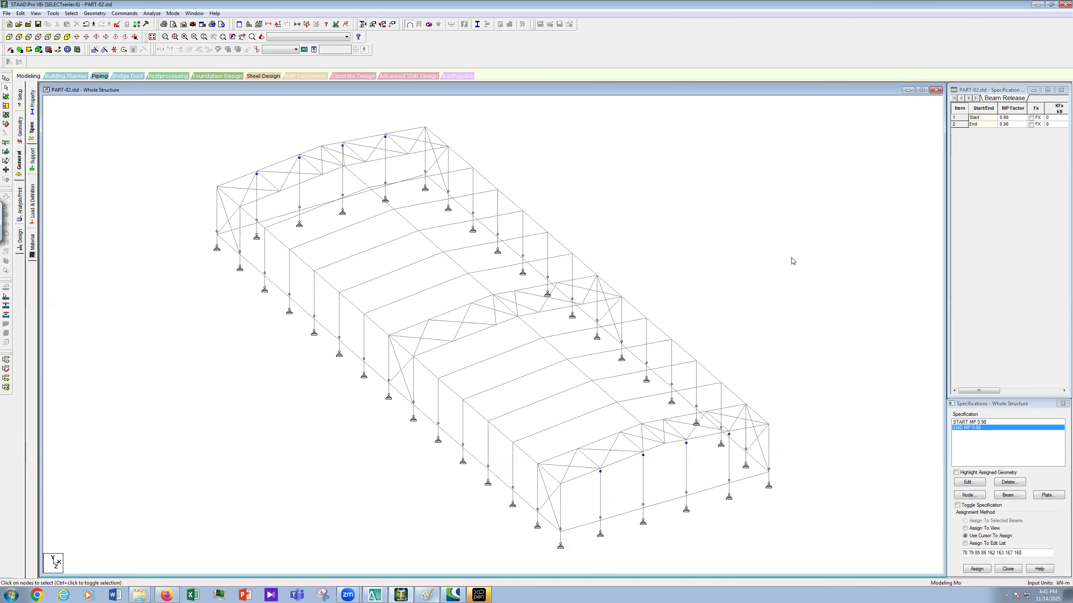
{"action": "scroll", "coordinate": [792, 260], "scroll_direction": "up", "scroll_amount": 1}
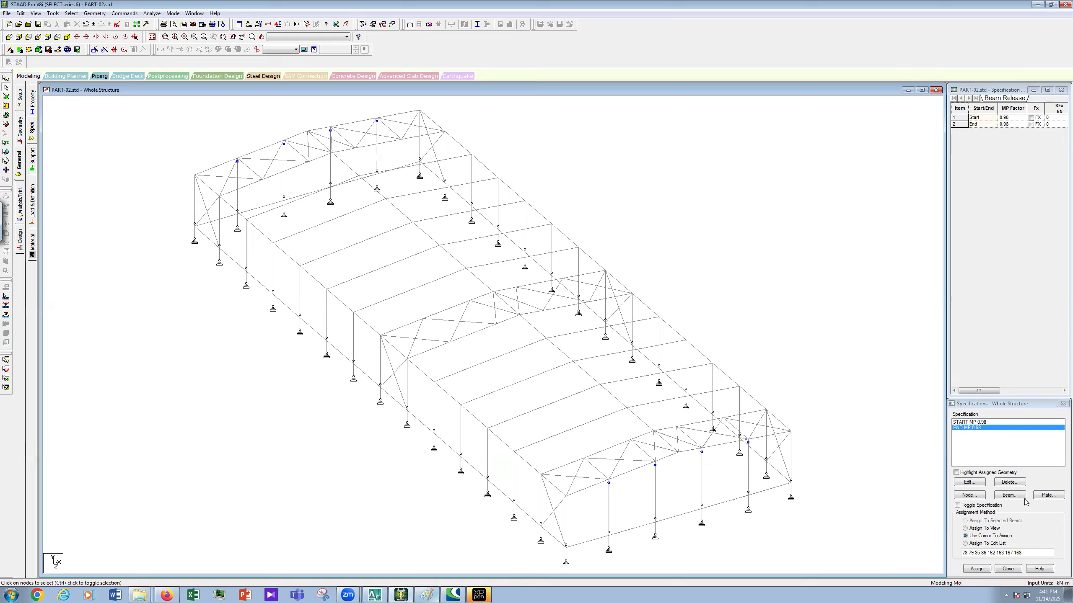
Add a member tension specification for beams and make it the active specification.
{"action": "left_click", "coordinate": [1009, 495]}
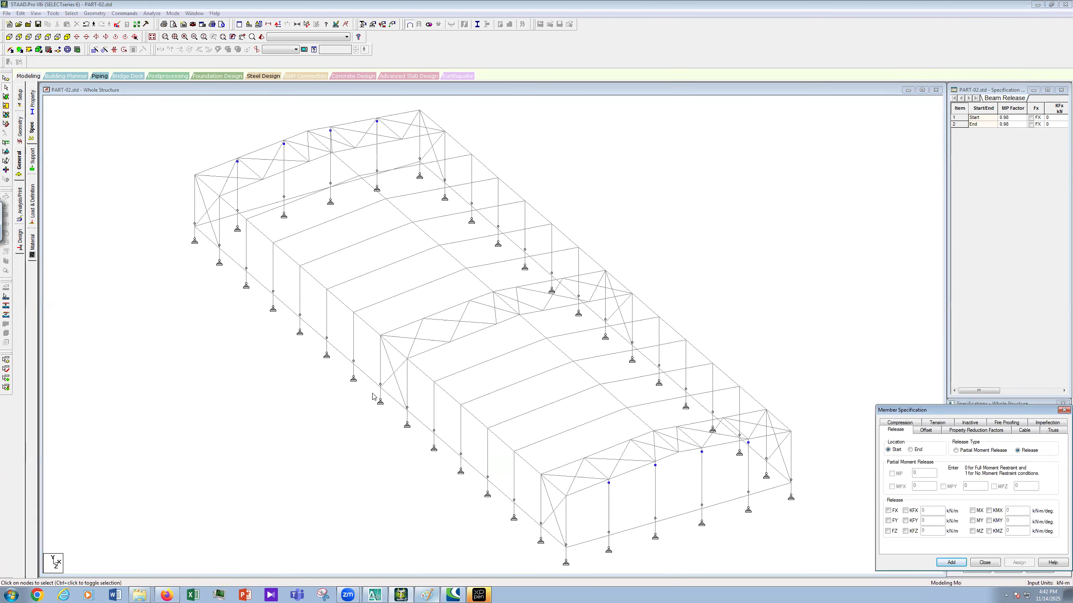
{"action": "left_click", "coordinate": [938, 423]}
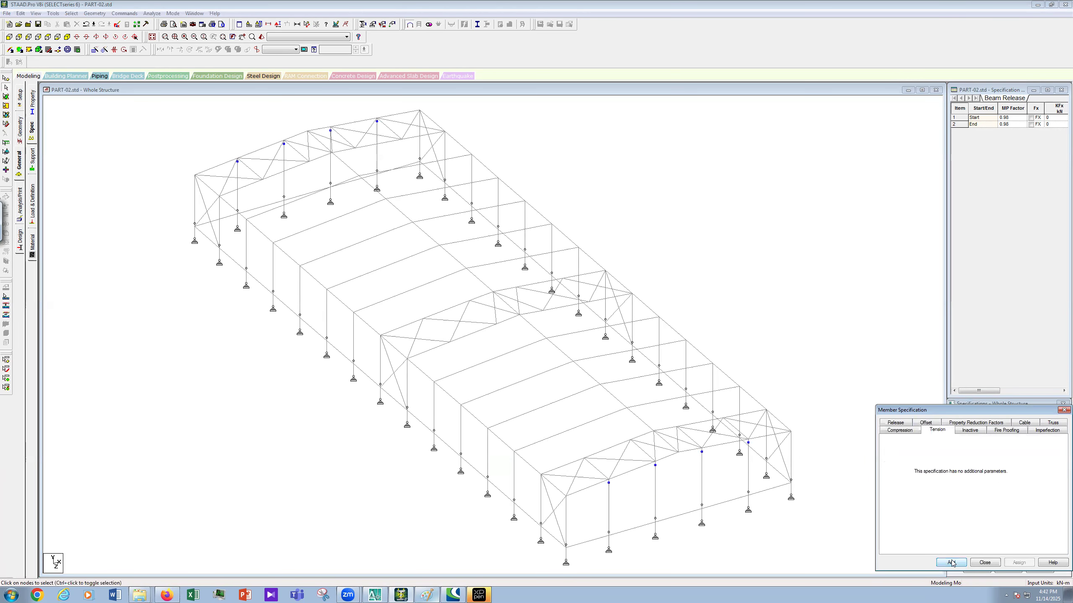
{"action": "left_click", "coordinate": [950, 562]}
{"action": "left_click", "coordinate": [982, 433]}
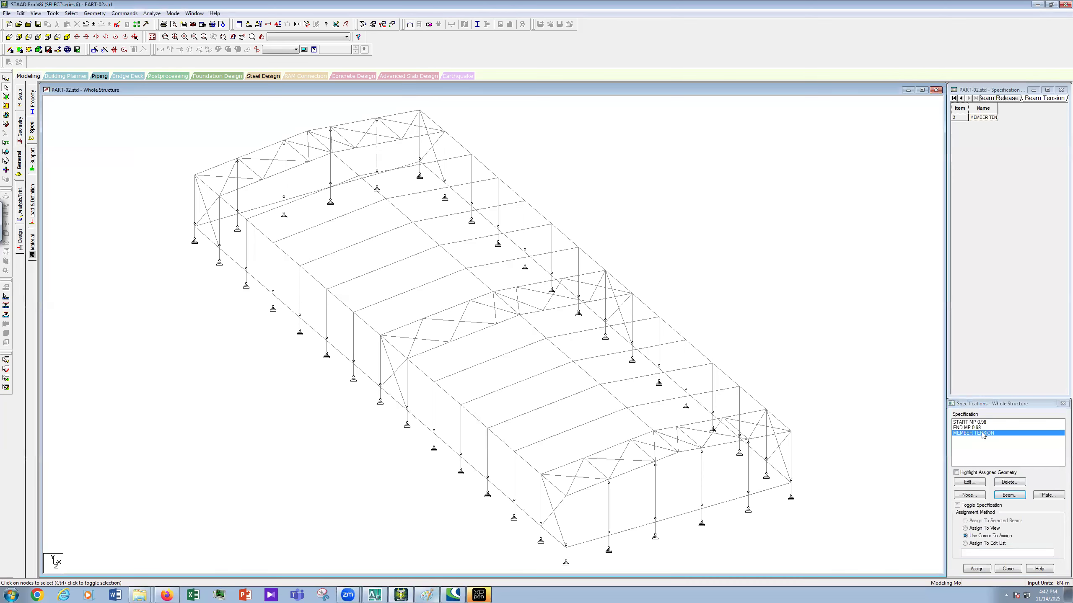
Select all members with the Cir 0.79 property and assign the MEMBER TENSION specification to them.
{"action": "left_click", "coordinate": [71, 13]}
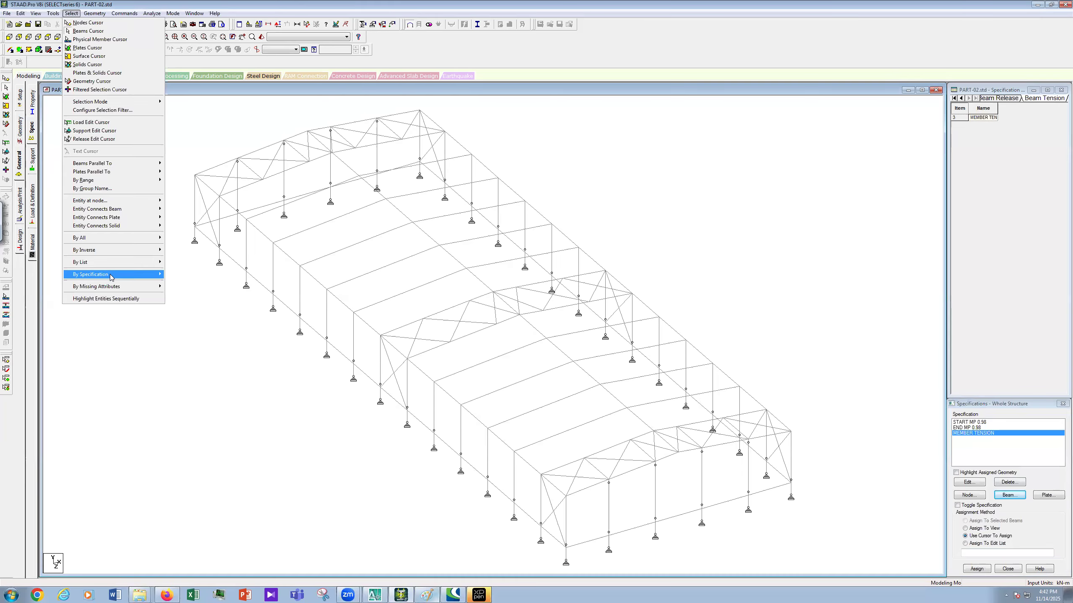
{"action": "left_click", "coordinate": [193, 283]}
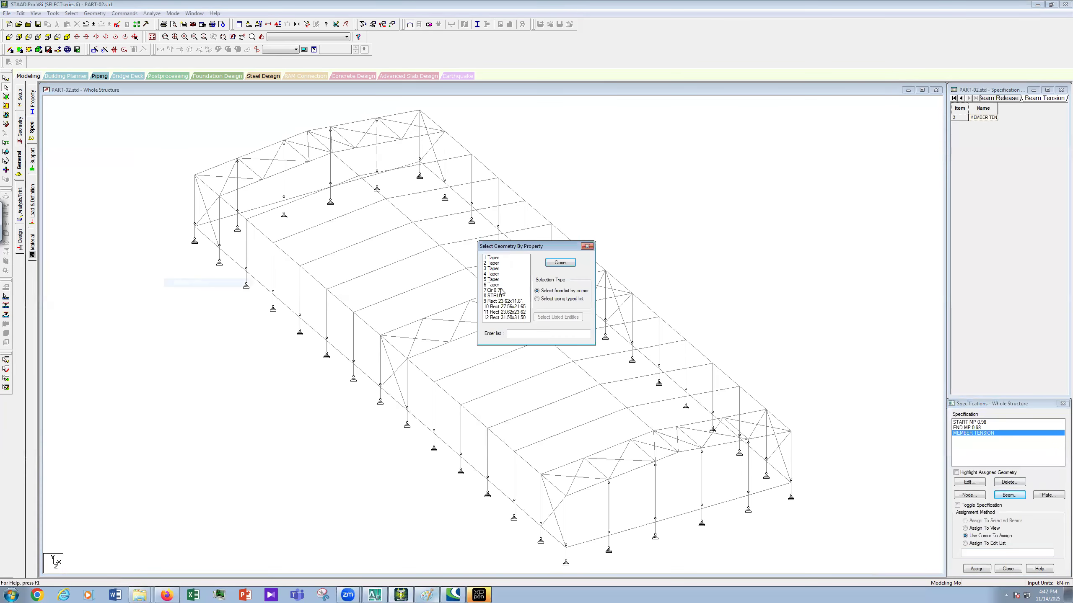
{"action": "left_click", "coordinate": [502, 290]}
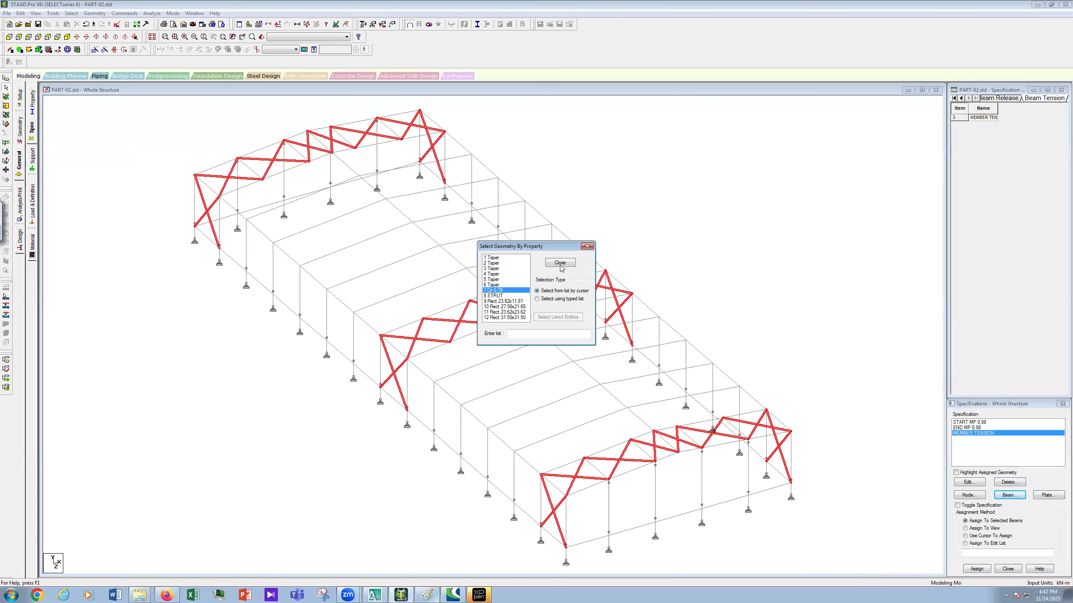
{"action": "left_click", "coordinate": [560, 264]}
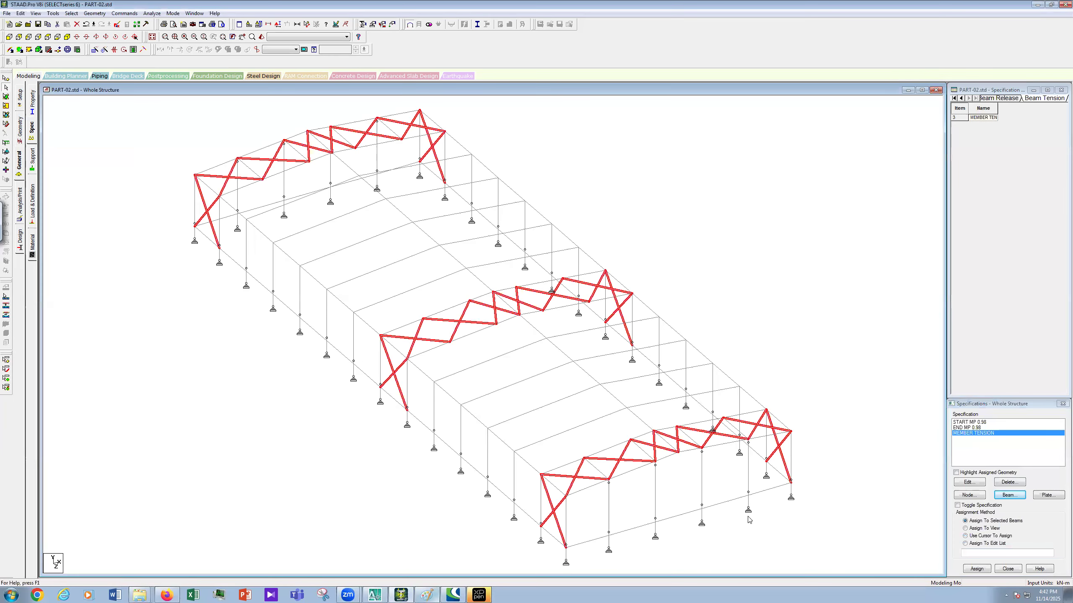
{"action": "left_click", "coordinate": [976, 568]}
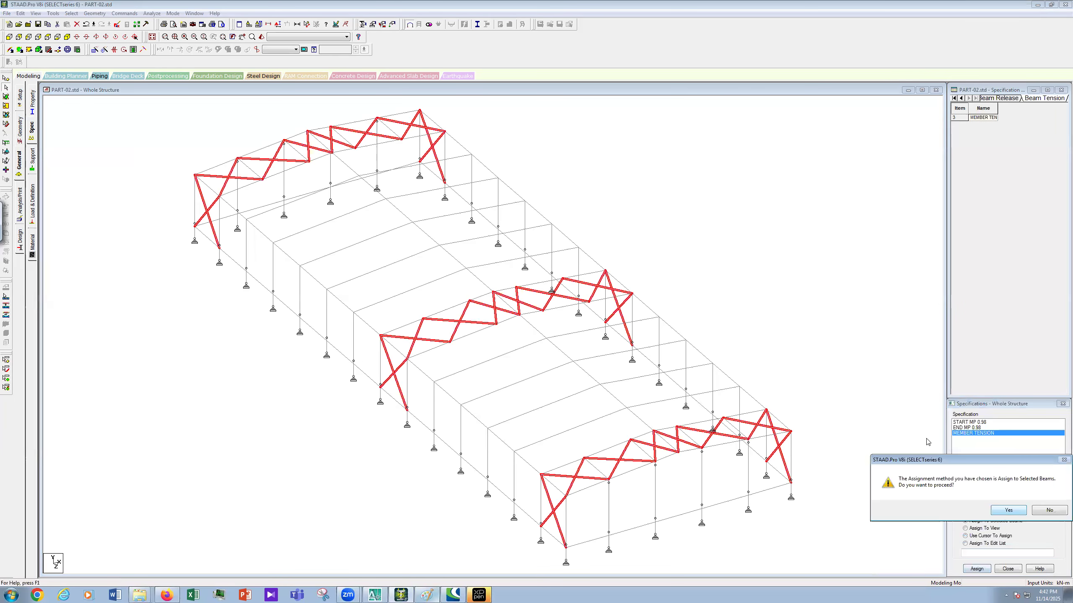
{"action": "key", "text": "Return"}
{"action": "scroll", "coordinate": [548, 413], "scroll_direction": "down", "scroll_amount": 1}
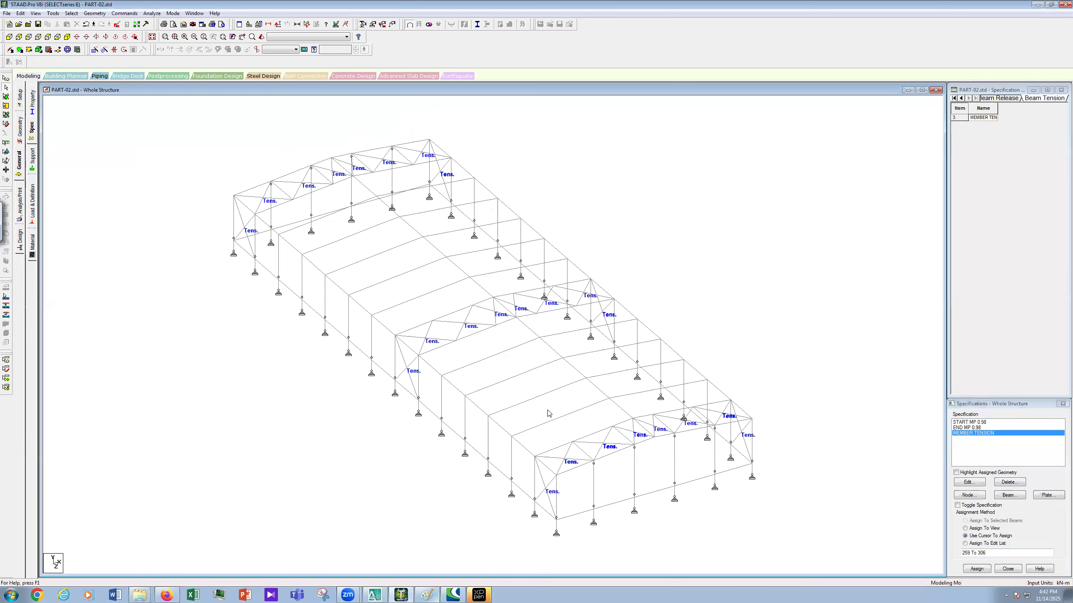
{"action": "scroll", "coordinate": [549, 414], "scroll_direction": "up", "scroll_amount": 1}
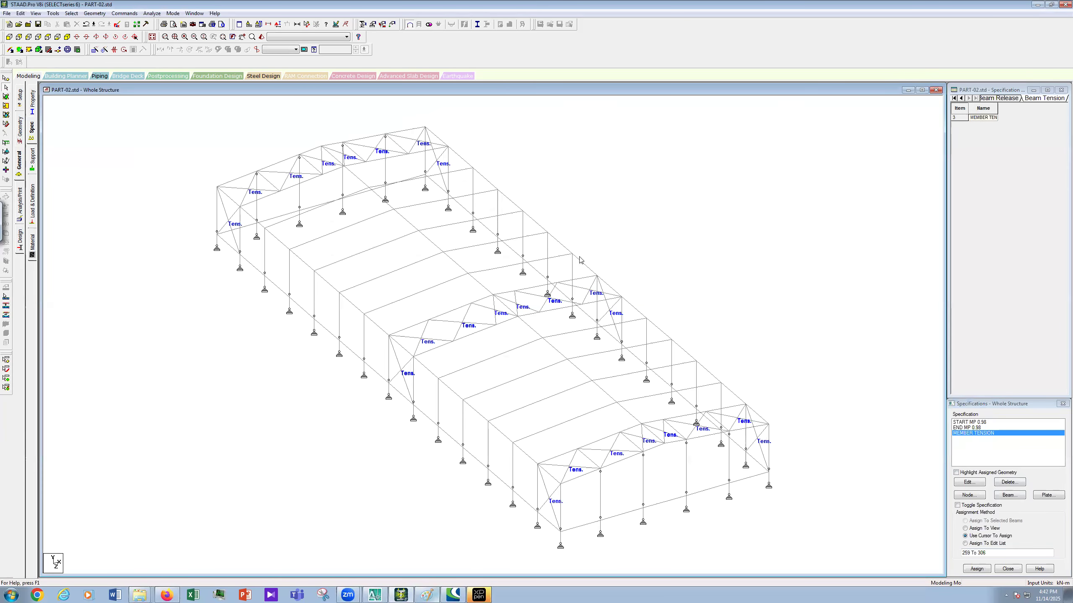
{"action": "scroll", "coordinate": [602, 260], "scroll_direction": "up", "scroll_amount": 1}
{"action": "left_click", "coordinate": [578, 229]}
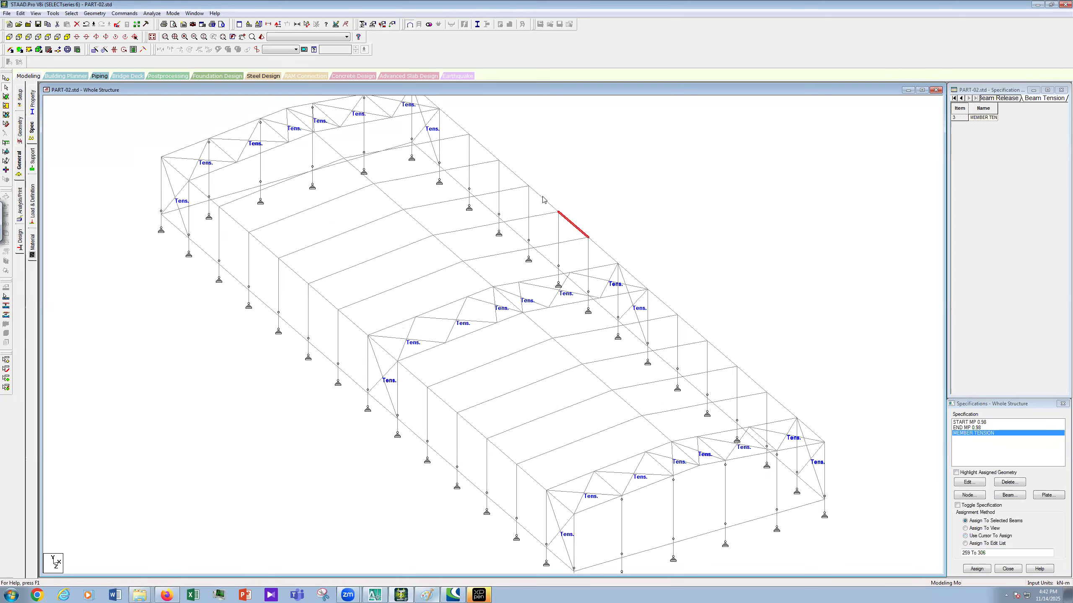
{"action": "left_click", "coordinate": [551, 204]}
{"action": "left_click", "coordinate": [551, 196]}
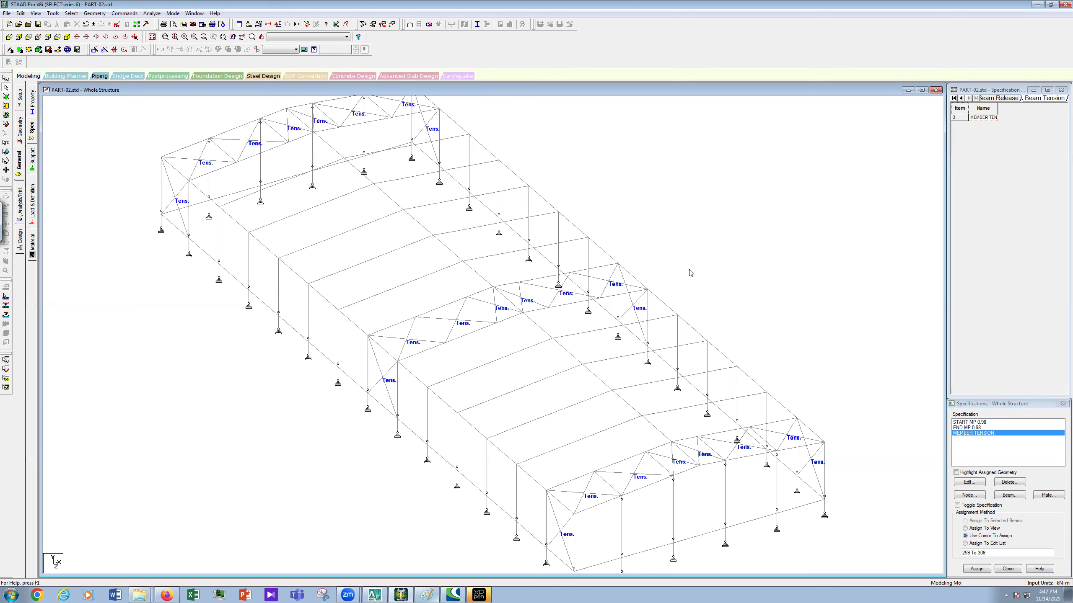
Select all members with the STRUT property and assign the START MP 0.98 release to them.
{"action": "left_click", "coordinate": [969, 422]}
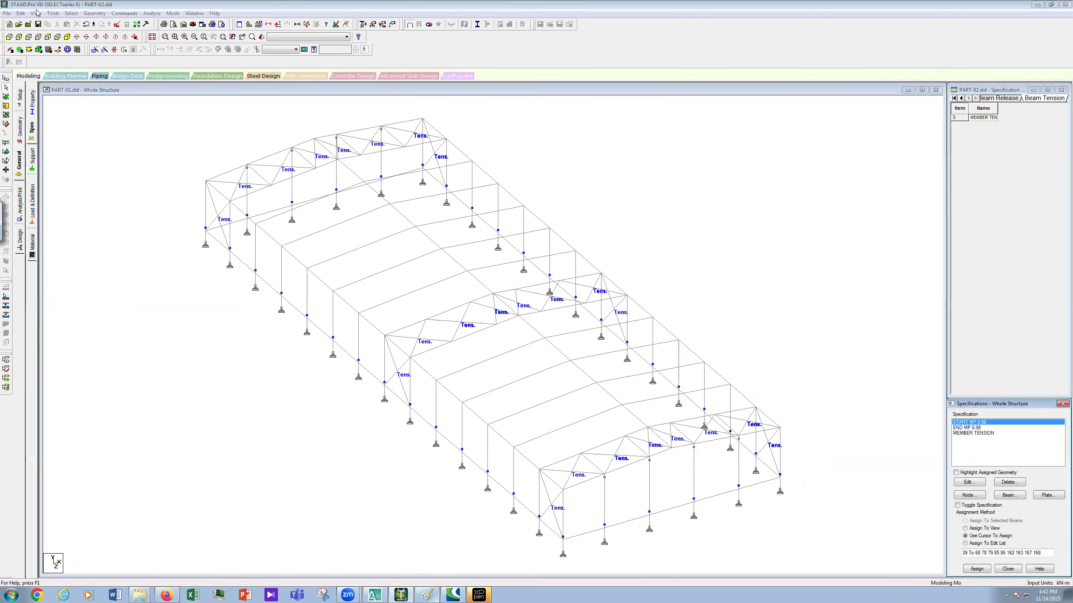
{"action": "left_click", "coordinate": [71, 13]}
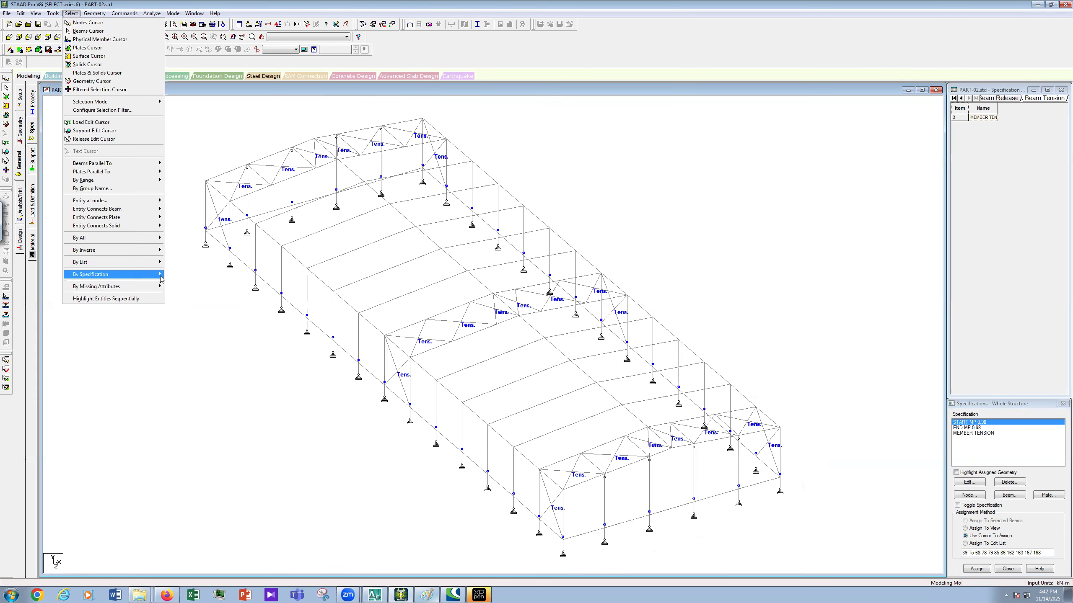
{"action": "mouse_move", "coordinate": [156, 274]}
{"action": "left_click", "coordinate": [195, 282]}
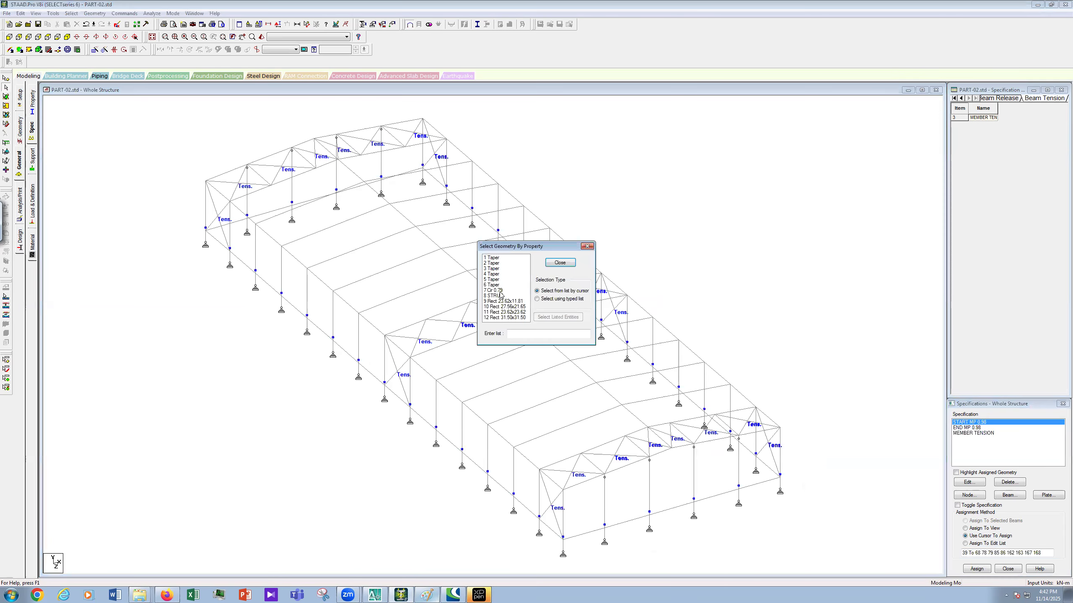
{"action": "left_click", "coordinate": [498, 300]}
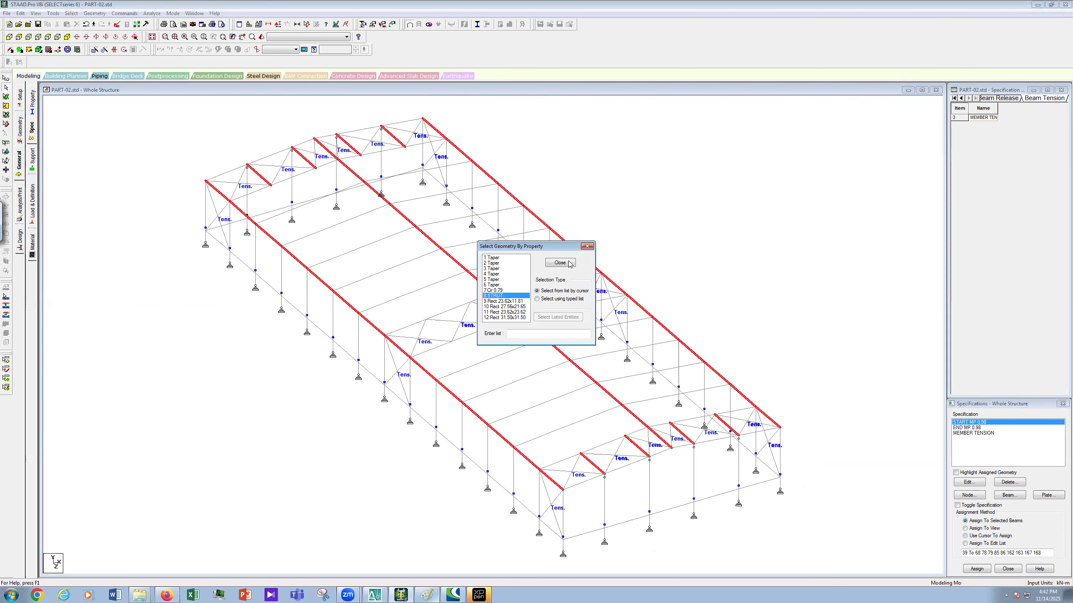
{"action": "left_click", "coordinate": [560, 262]}
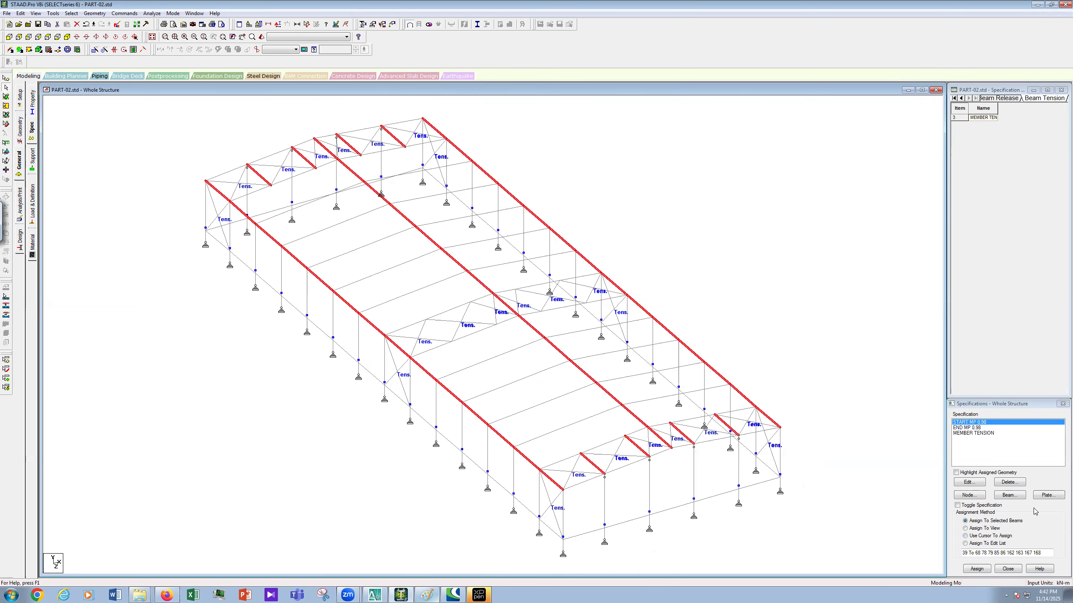
{"action": "left_click", "coordinate": [976, 569]}
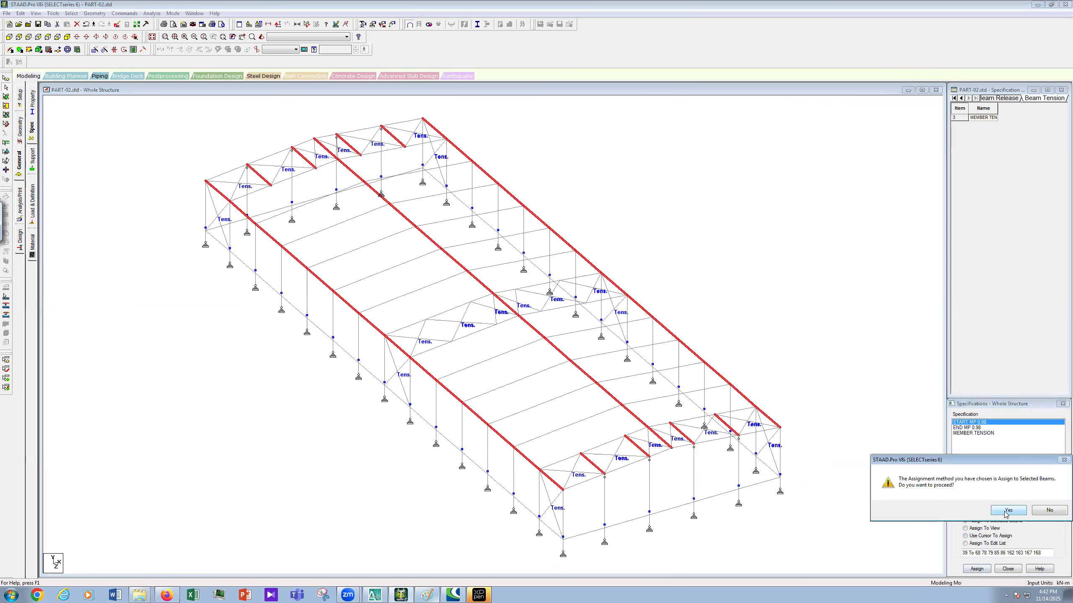
{"action": "left_click", "coordinate": [1007, 511]}
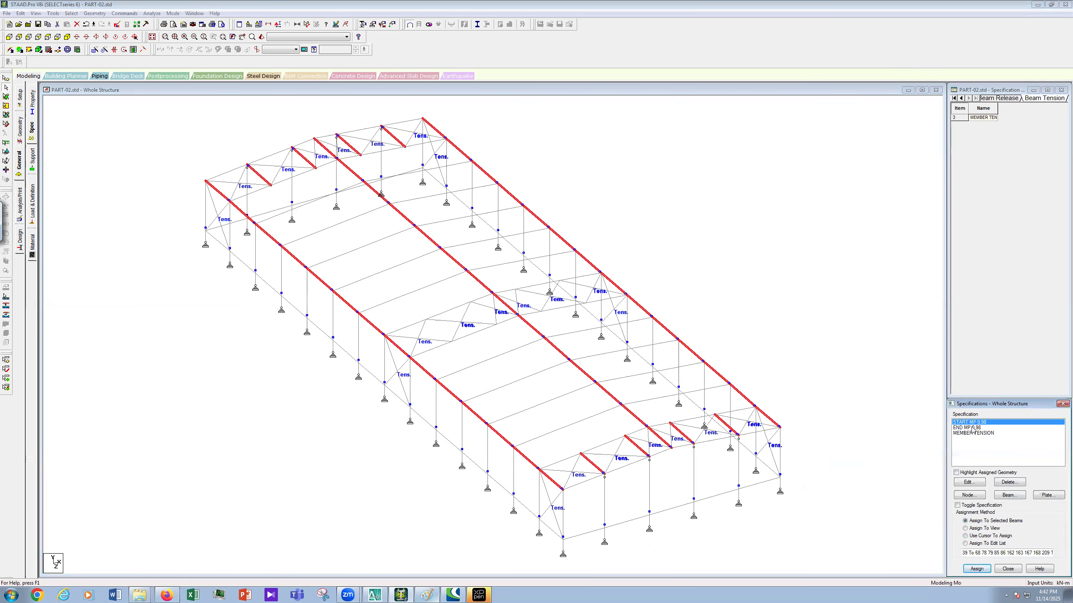
Assign the END MP 0.98 release to the same selected strut members.
{"action": "left_click", "coordinate": [972, 428]}
{"action": "left_click", "coordinate": [989, 567]}
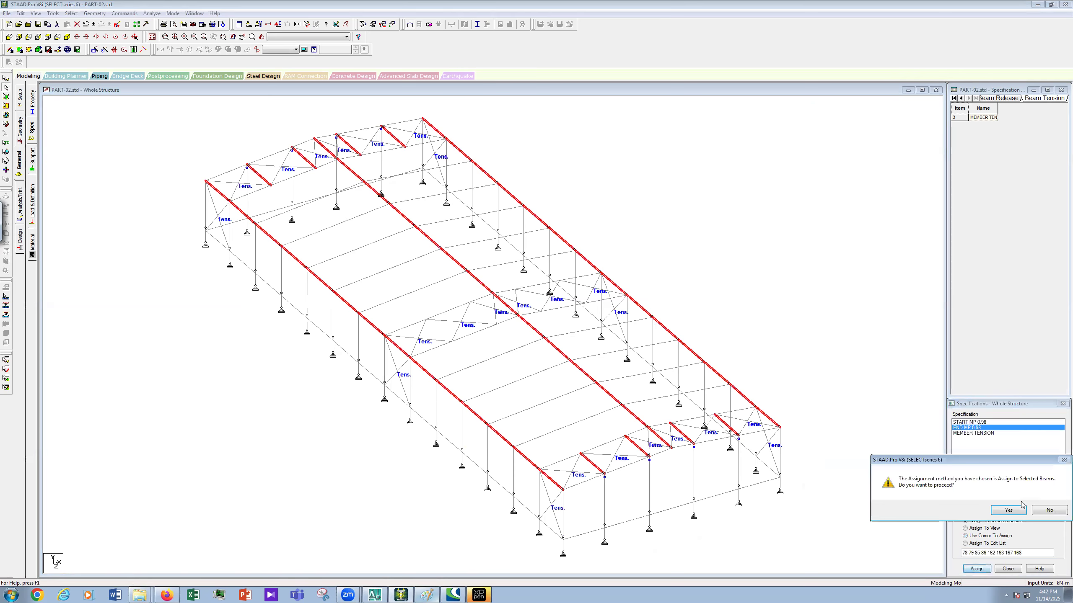
{"action": "left_click", "coordinate": [1020, 511]}
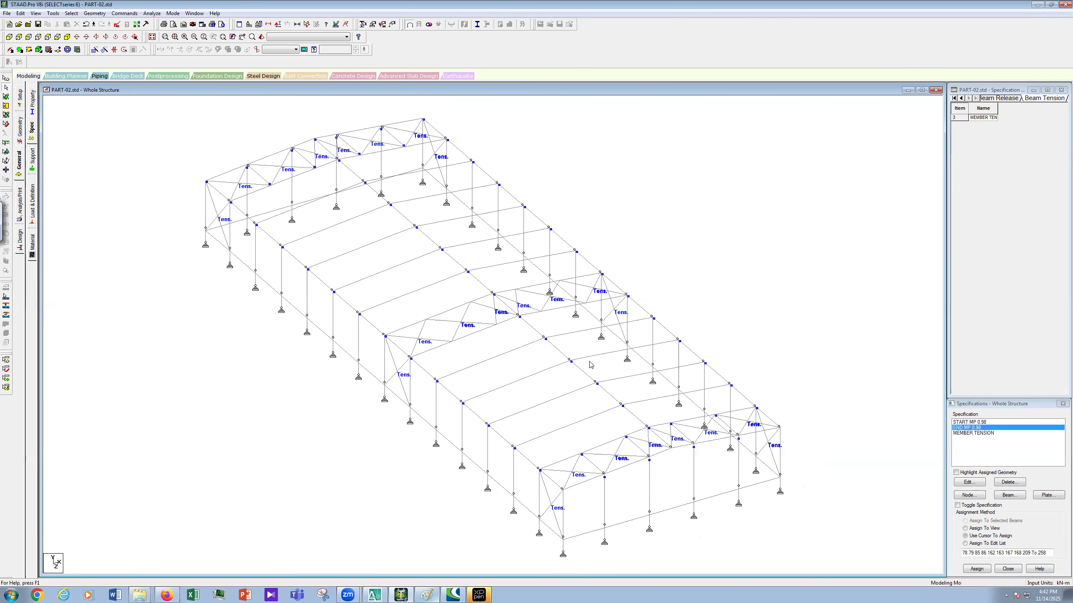
Examine the release markers on the struts and columns and the tension labels on the cross bracing.
{"action": "scroll", "coordinate": [590, 365], "scroll_direction": "up", "scroll_amount": 2}
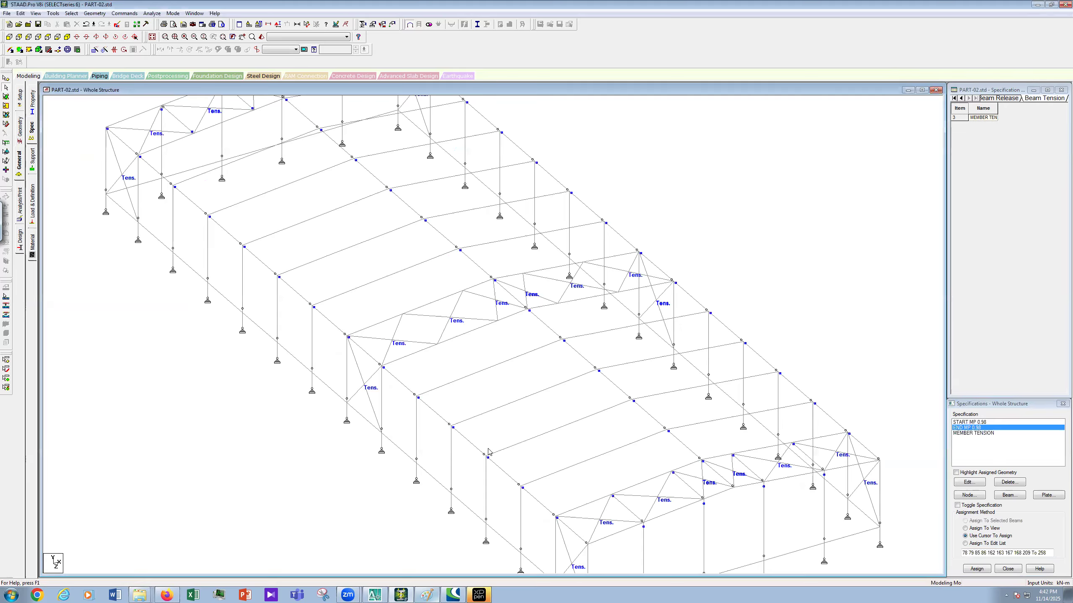
{"action": "scroll", "coordinate": [488, 452], "scroll_direction": "down", "scroll_amount": 1}
{"action": "scroll", "coordinate": [488, 452], "scroll_direction": "down", "scroll_amount": 1}
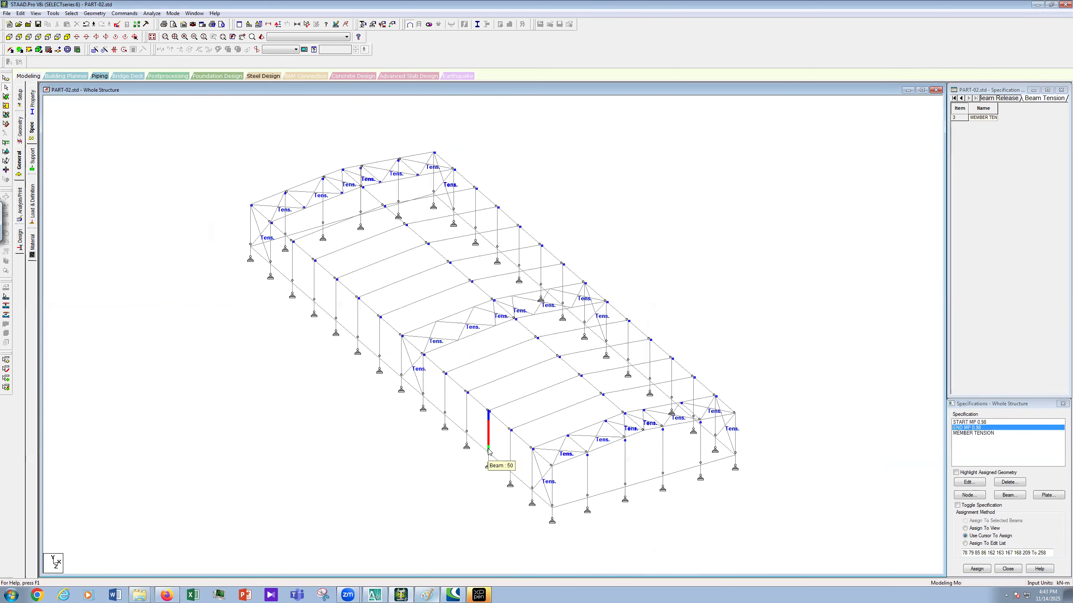
{"action": "scroll", "coordinate": [489, 452], "scroll_direction": "up", "scroll_amount": 2}
{"action": "scroll", "coordinate": [489, 452], "scroll_direction": "down", "scroll_amount": 1}
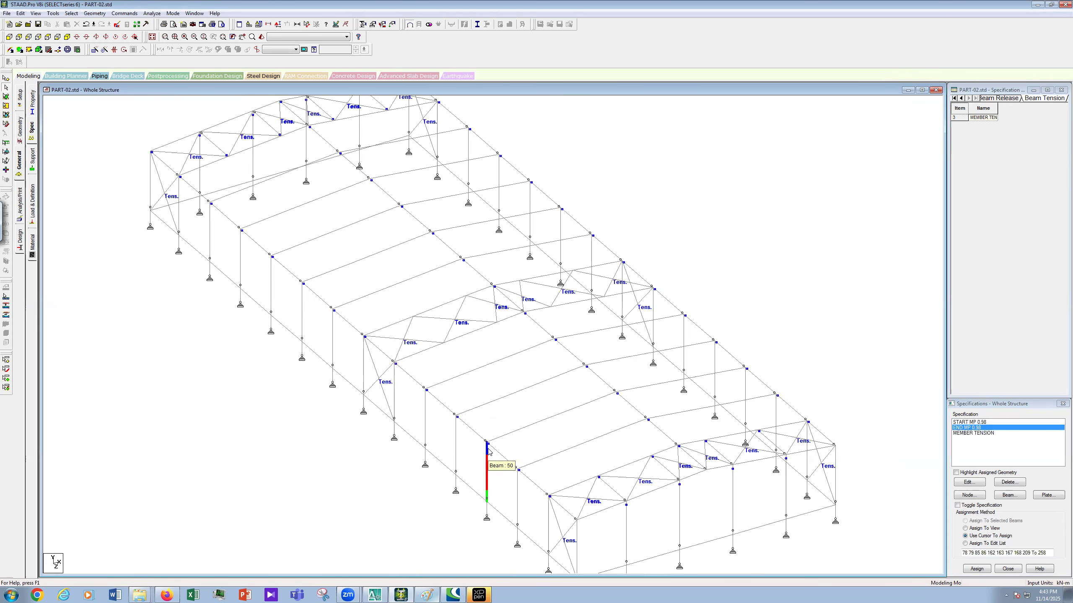
{"action": "scroll", "coordinate": [551, 391], "scroll_direction": "down", "scroll_amount": 1}
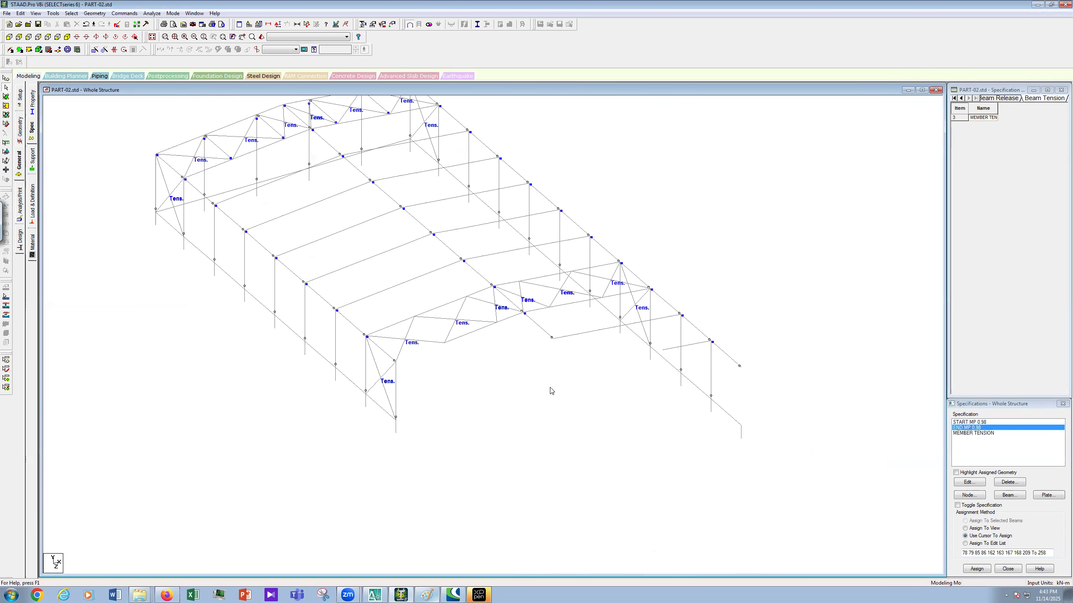
{"action": "scroll", "coordinate": [551, 391], "scroll_direction": "down", "scroll_amount": 2}
{"action": "scroll", "coordinate": [565, 405], "scroll_direction": "up", "scroll_amount": 2}
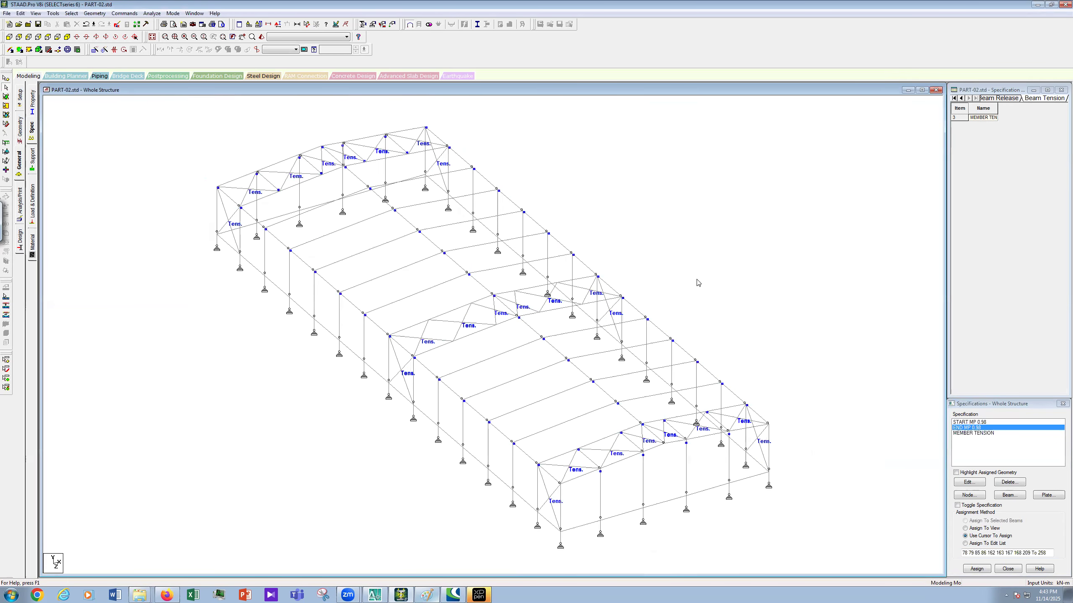
Save the modified structure under its current file name.
{"action": "key", "text": "ctrl+F5"}
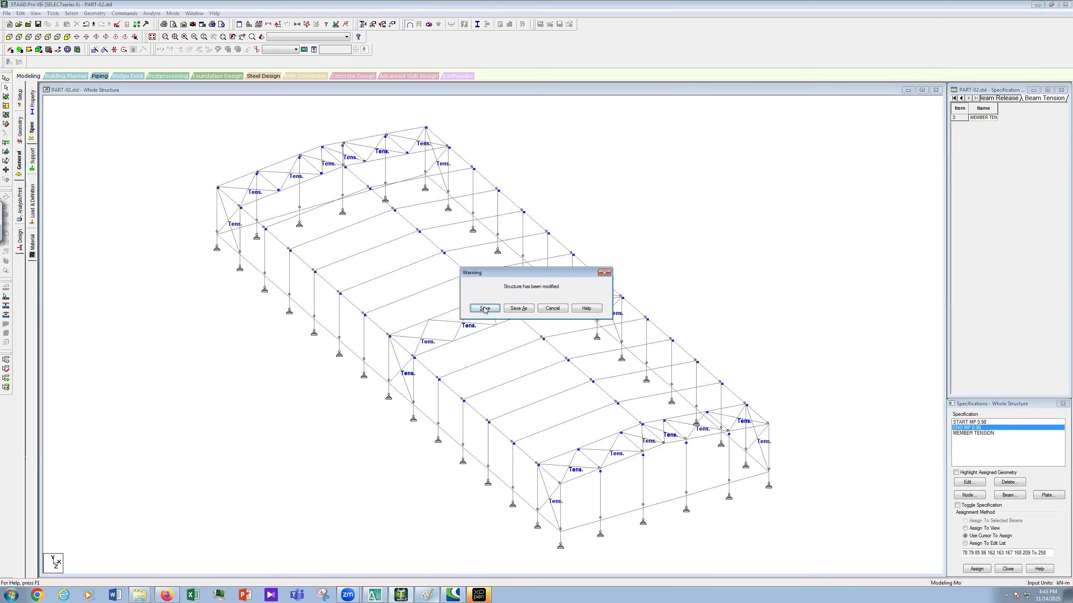
{"action": "left_click", "coordinate": [484, 308]}
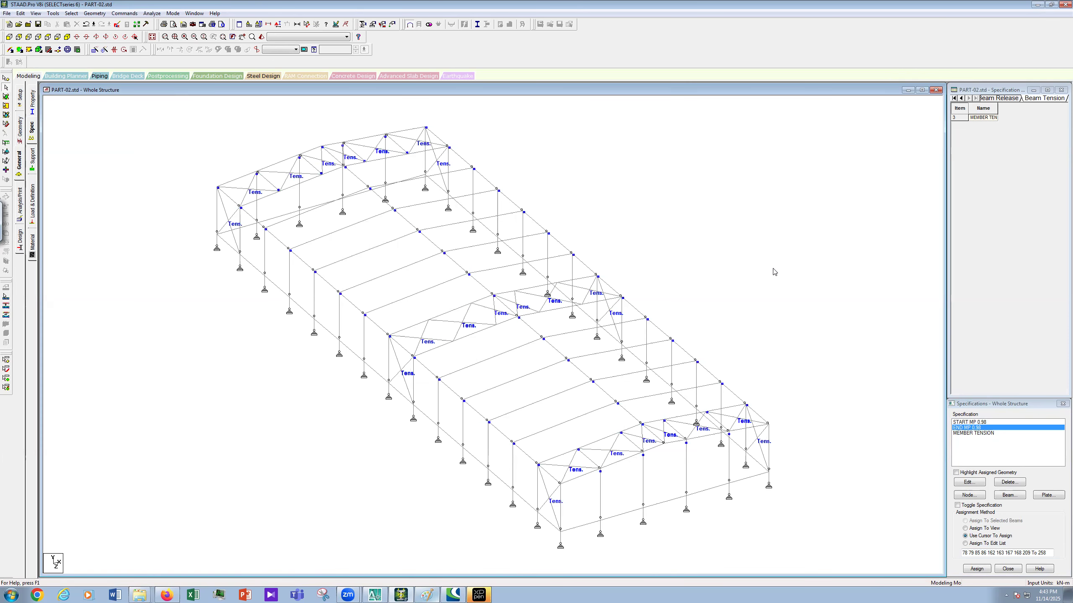